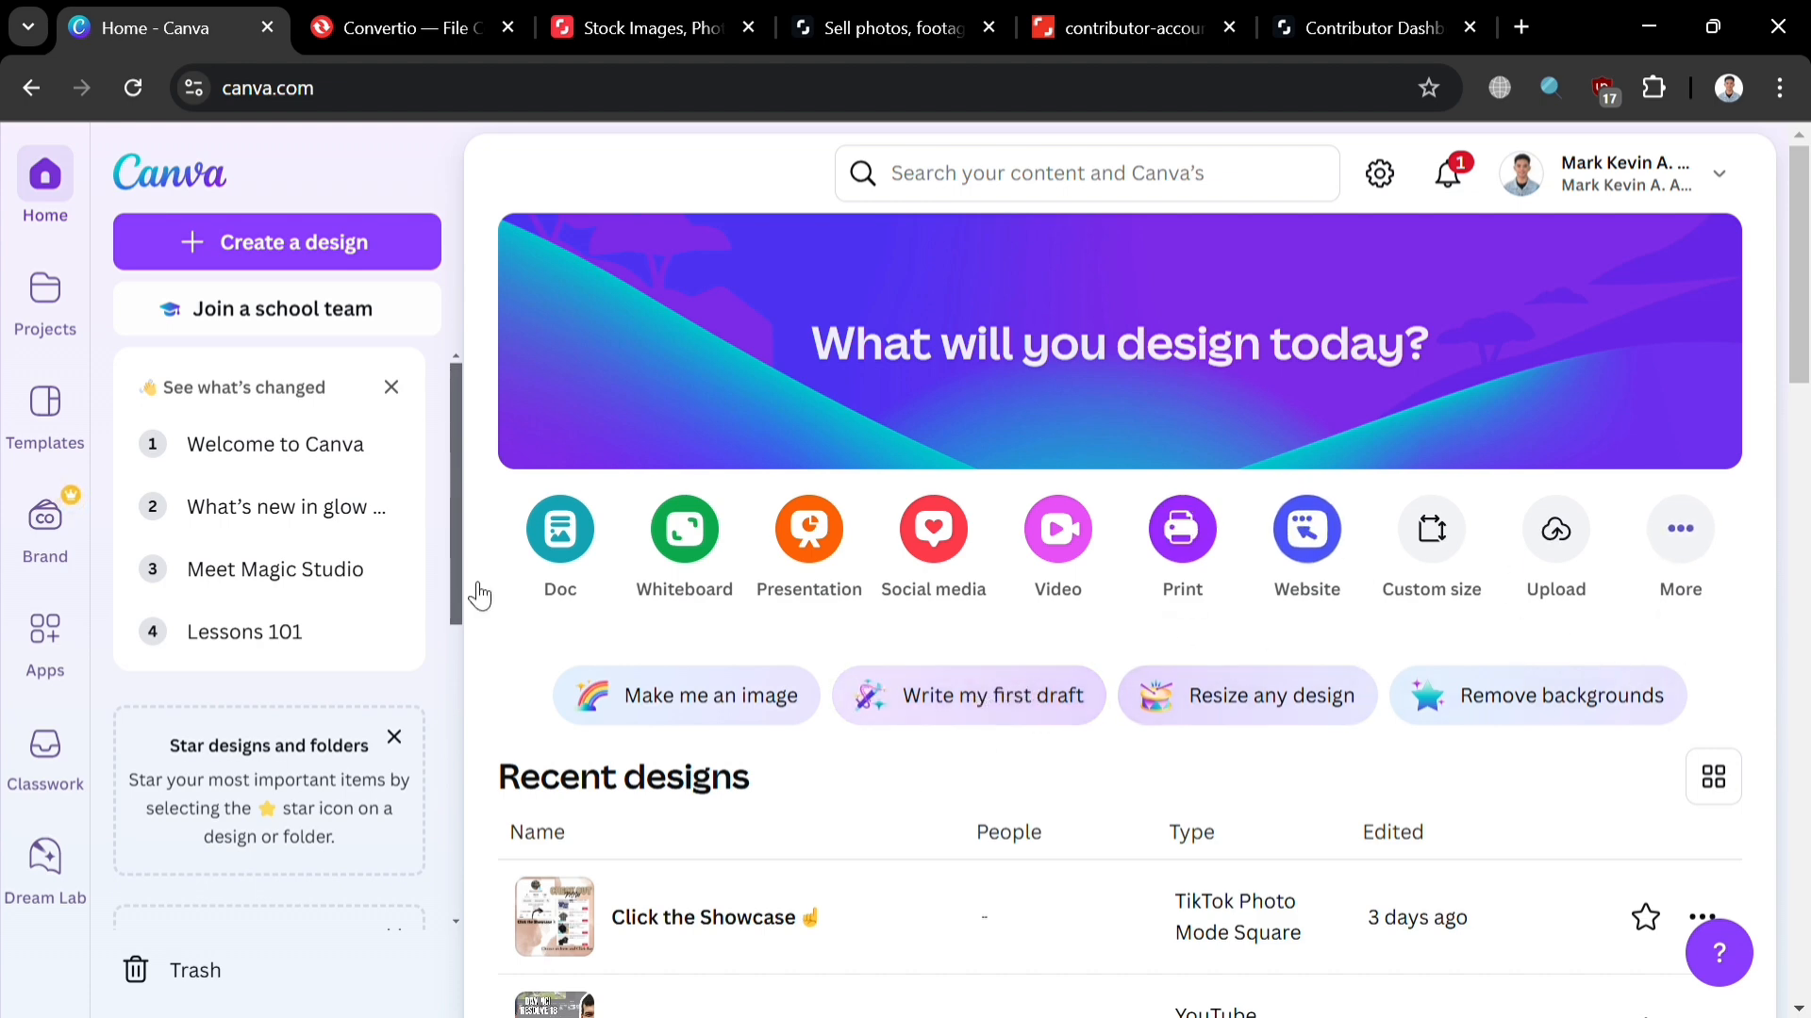
Step: Browse through your projects list and then the template library
left_click(40, 323)
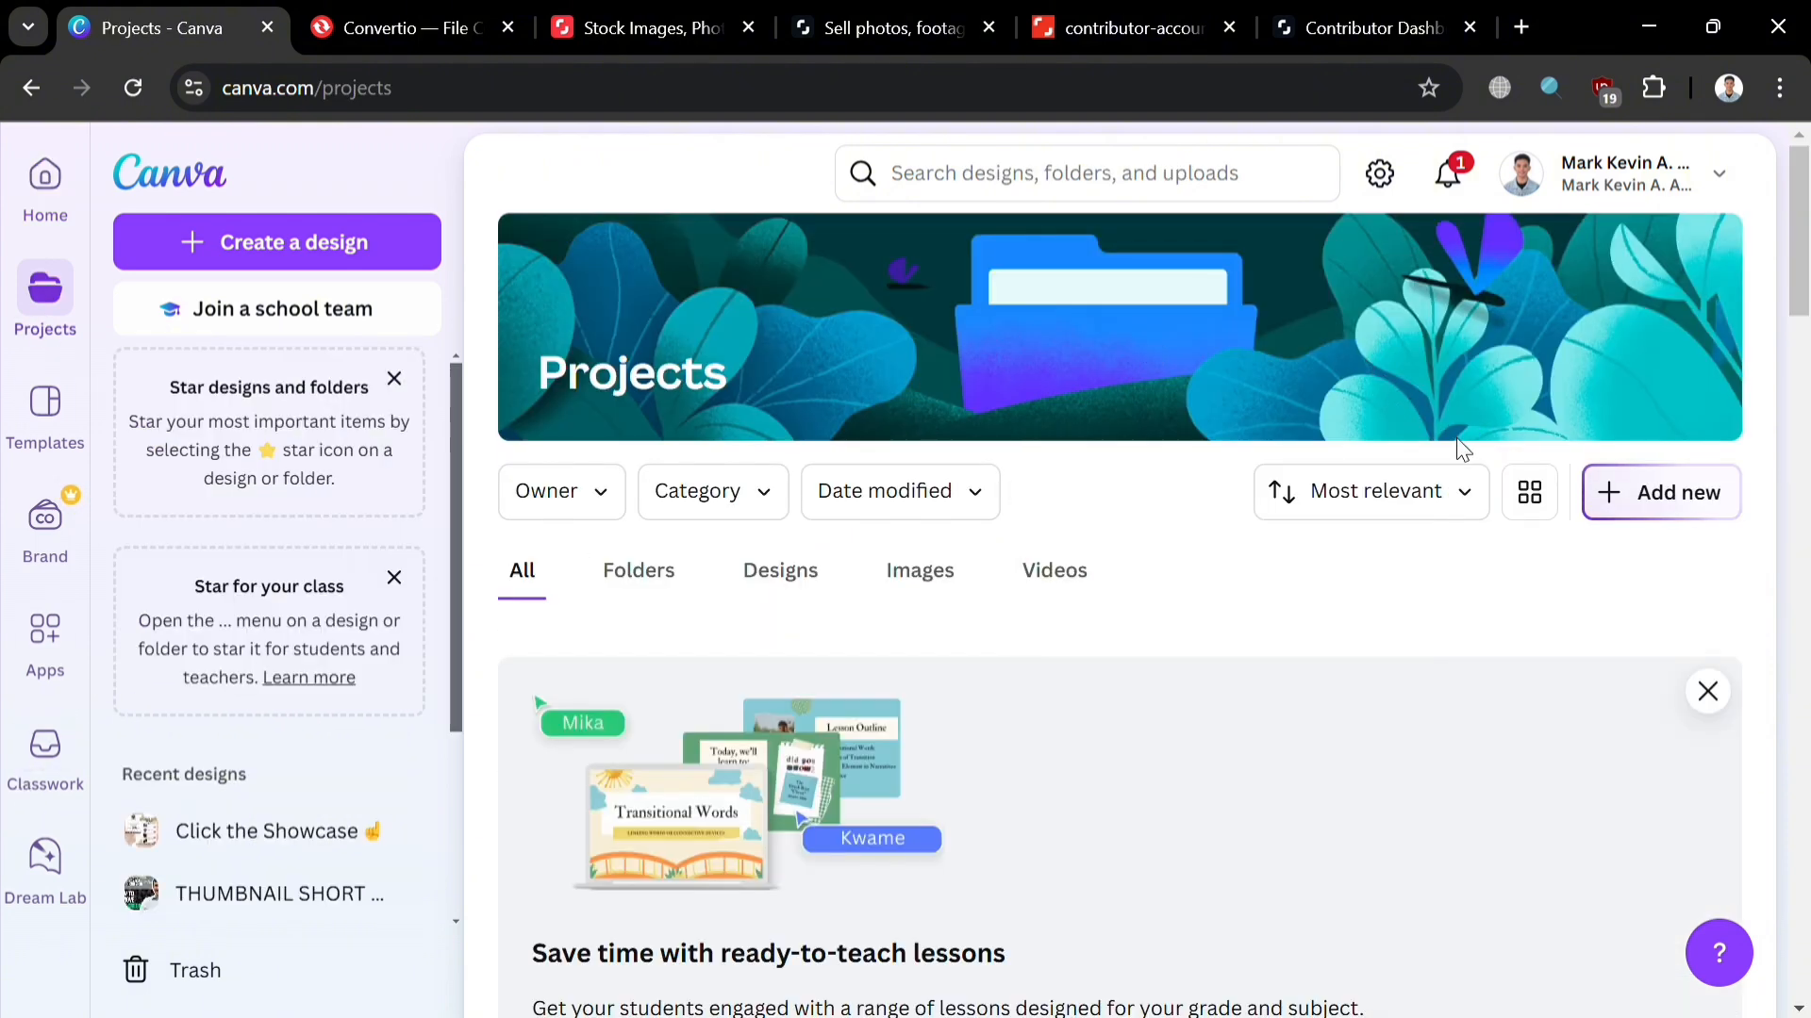
scroll(1071, 748, "down", 15)
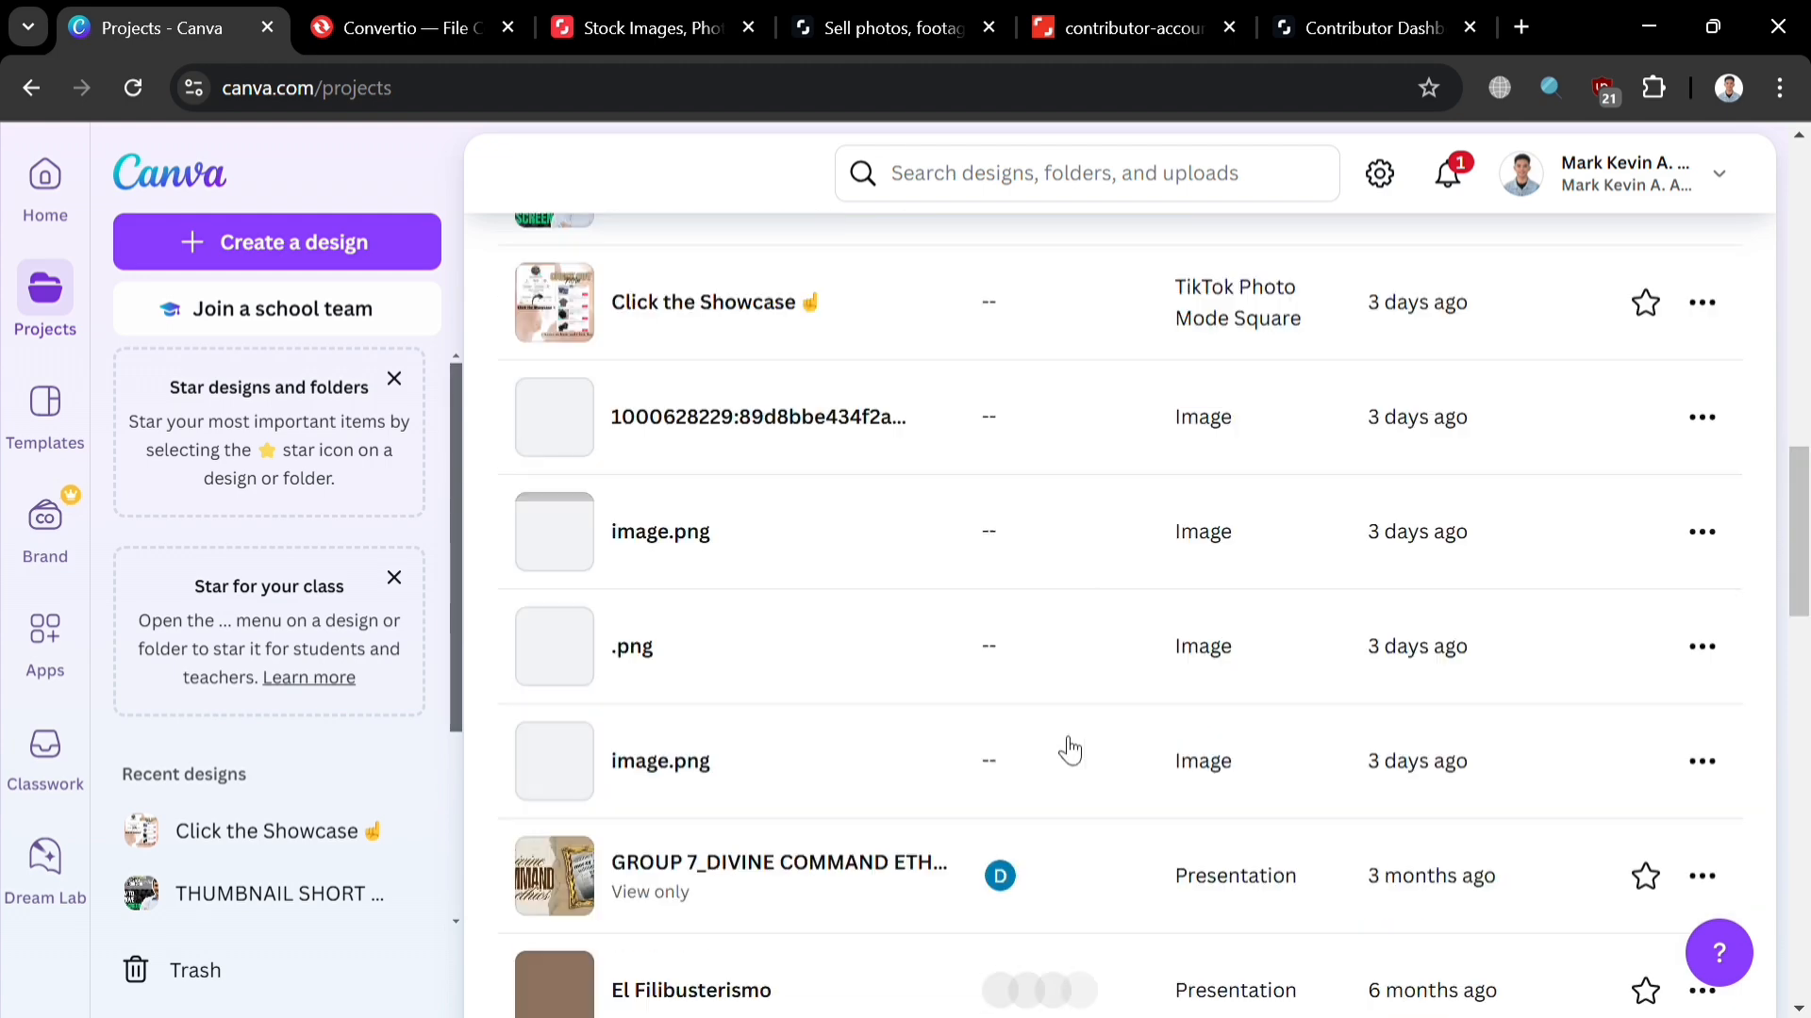
scroll(1058, 752, "up", 10)
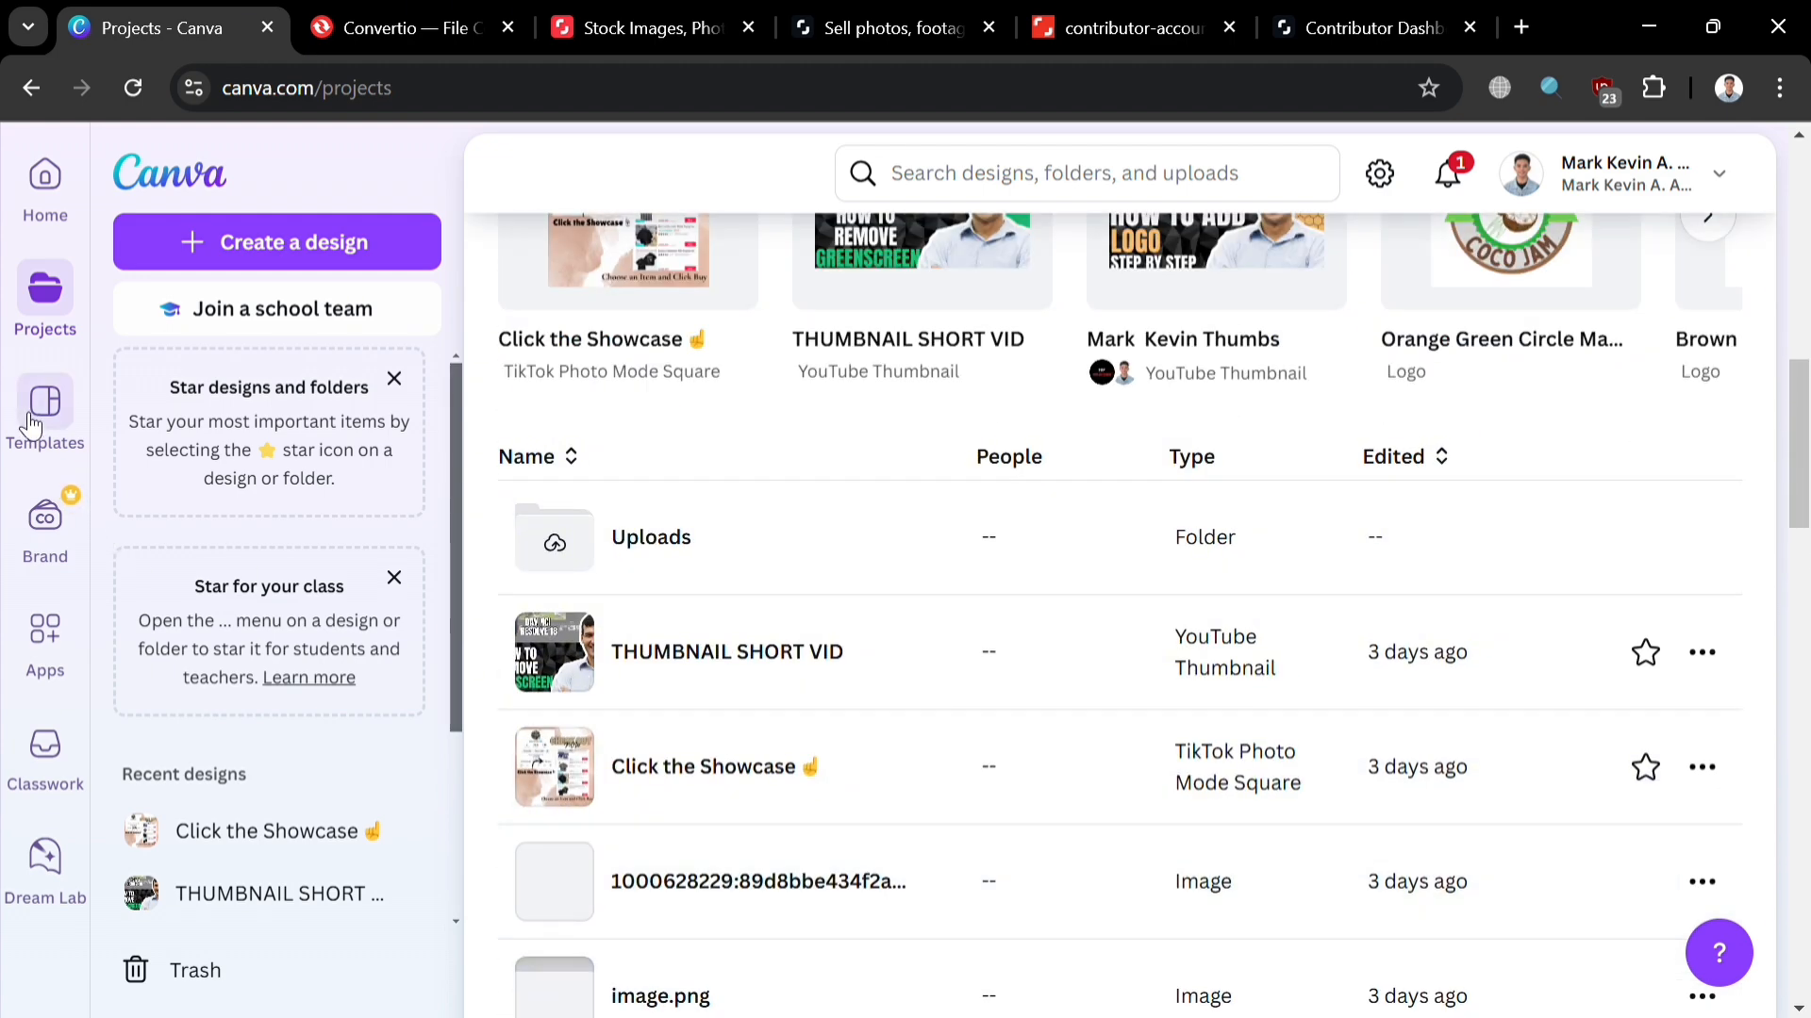
left_click(38, 415)
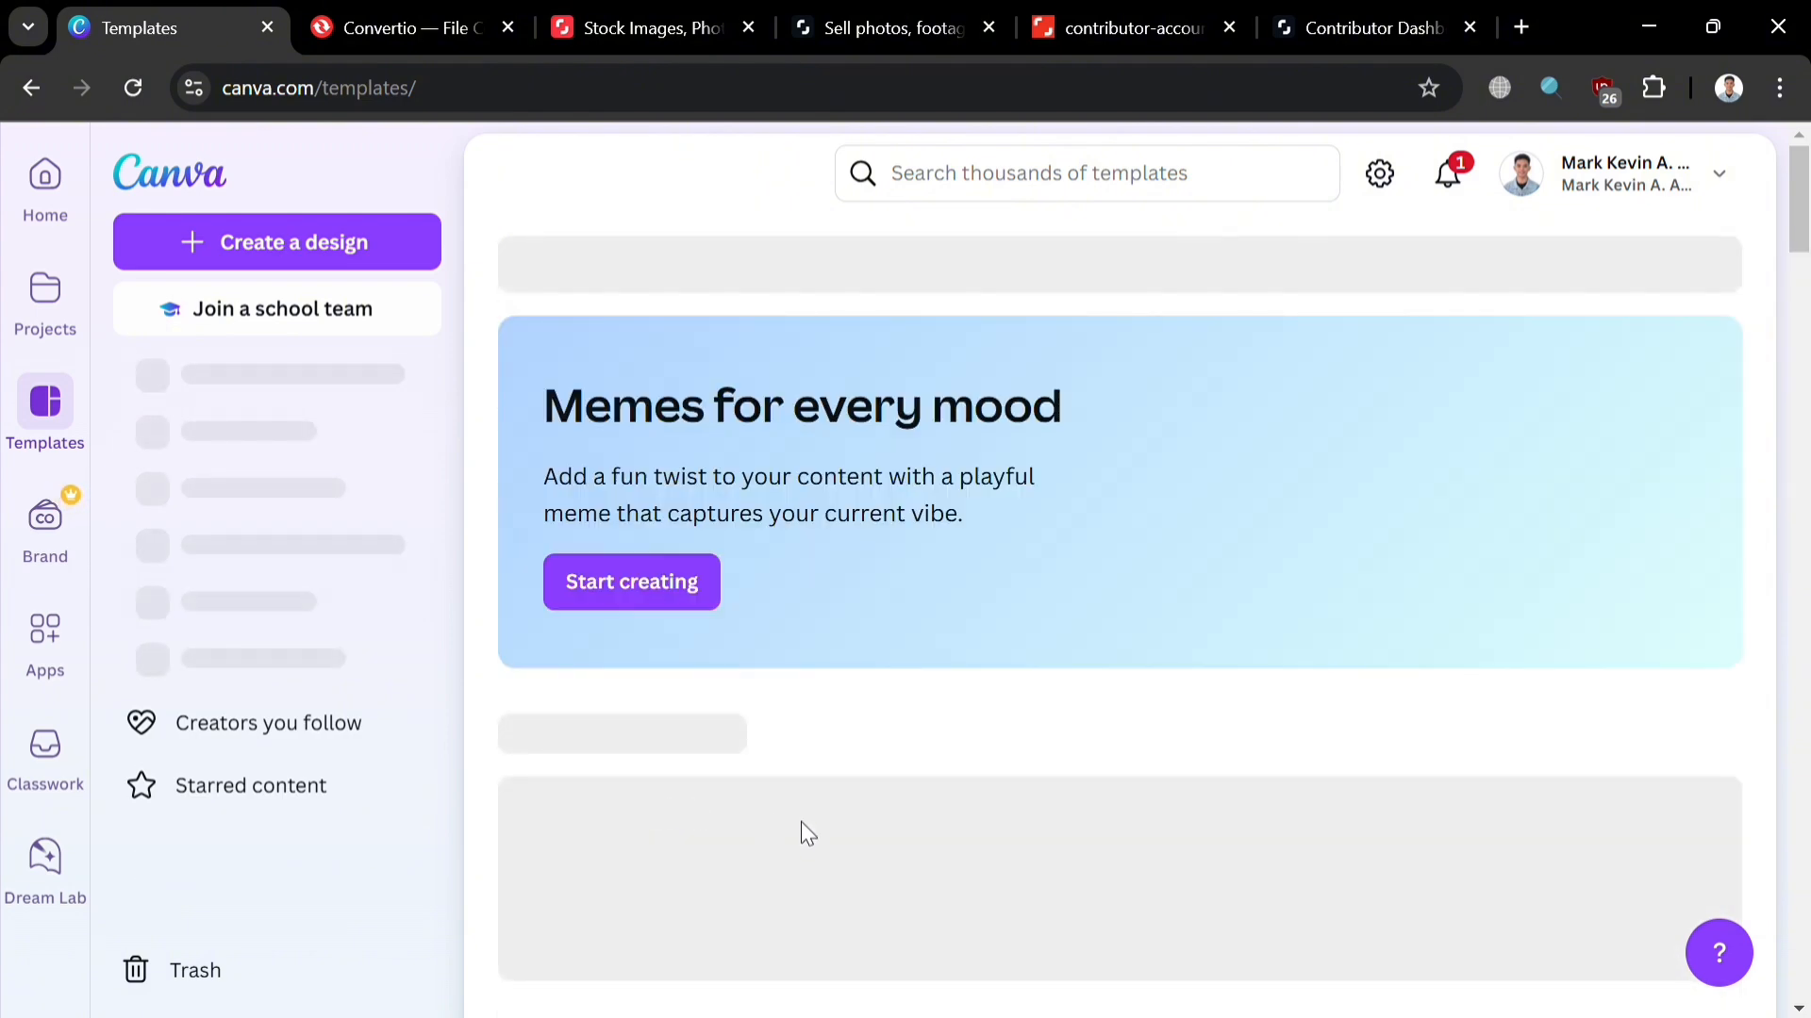
scroll(1254, 849, "down", 5)
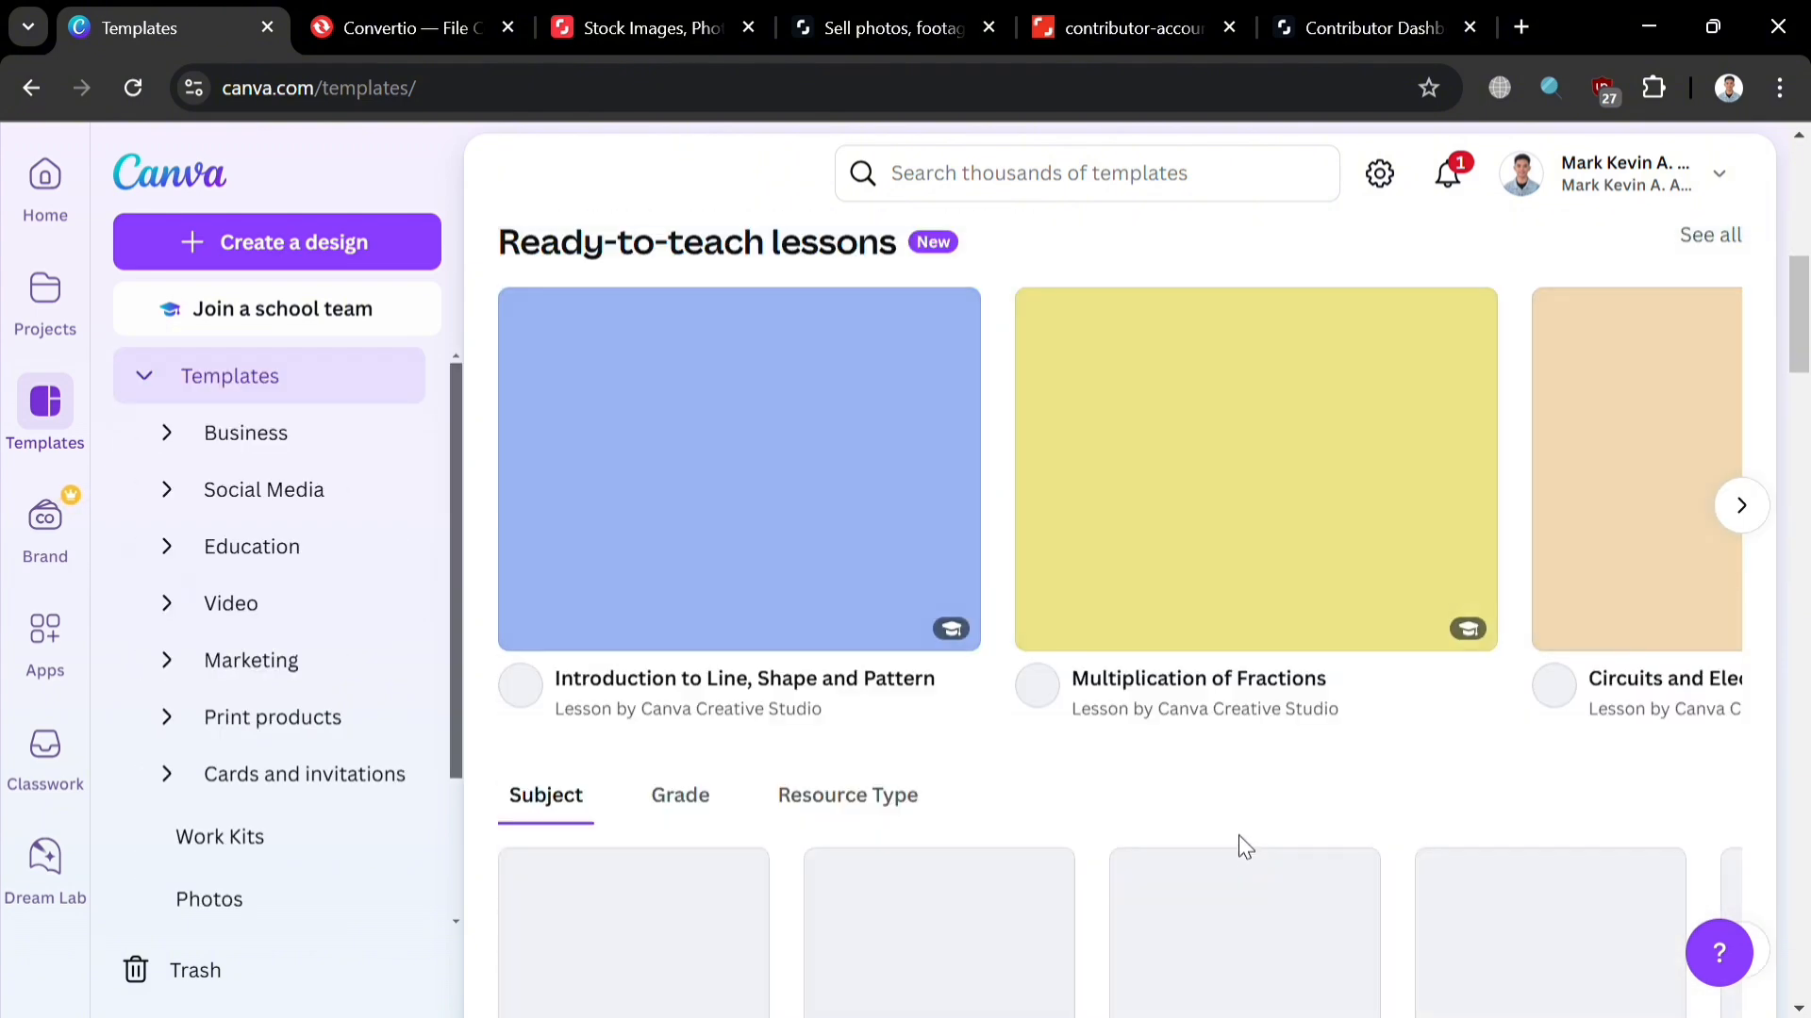
scroll(1231, 829, "down", 5)
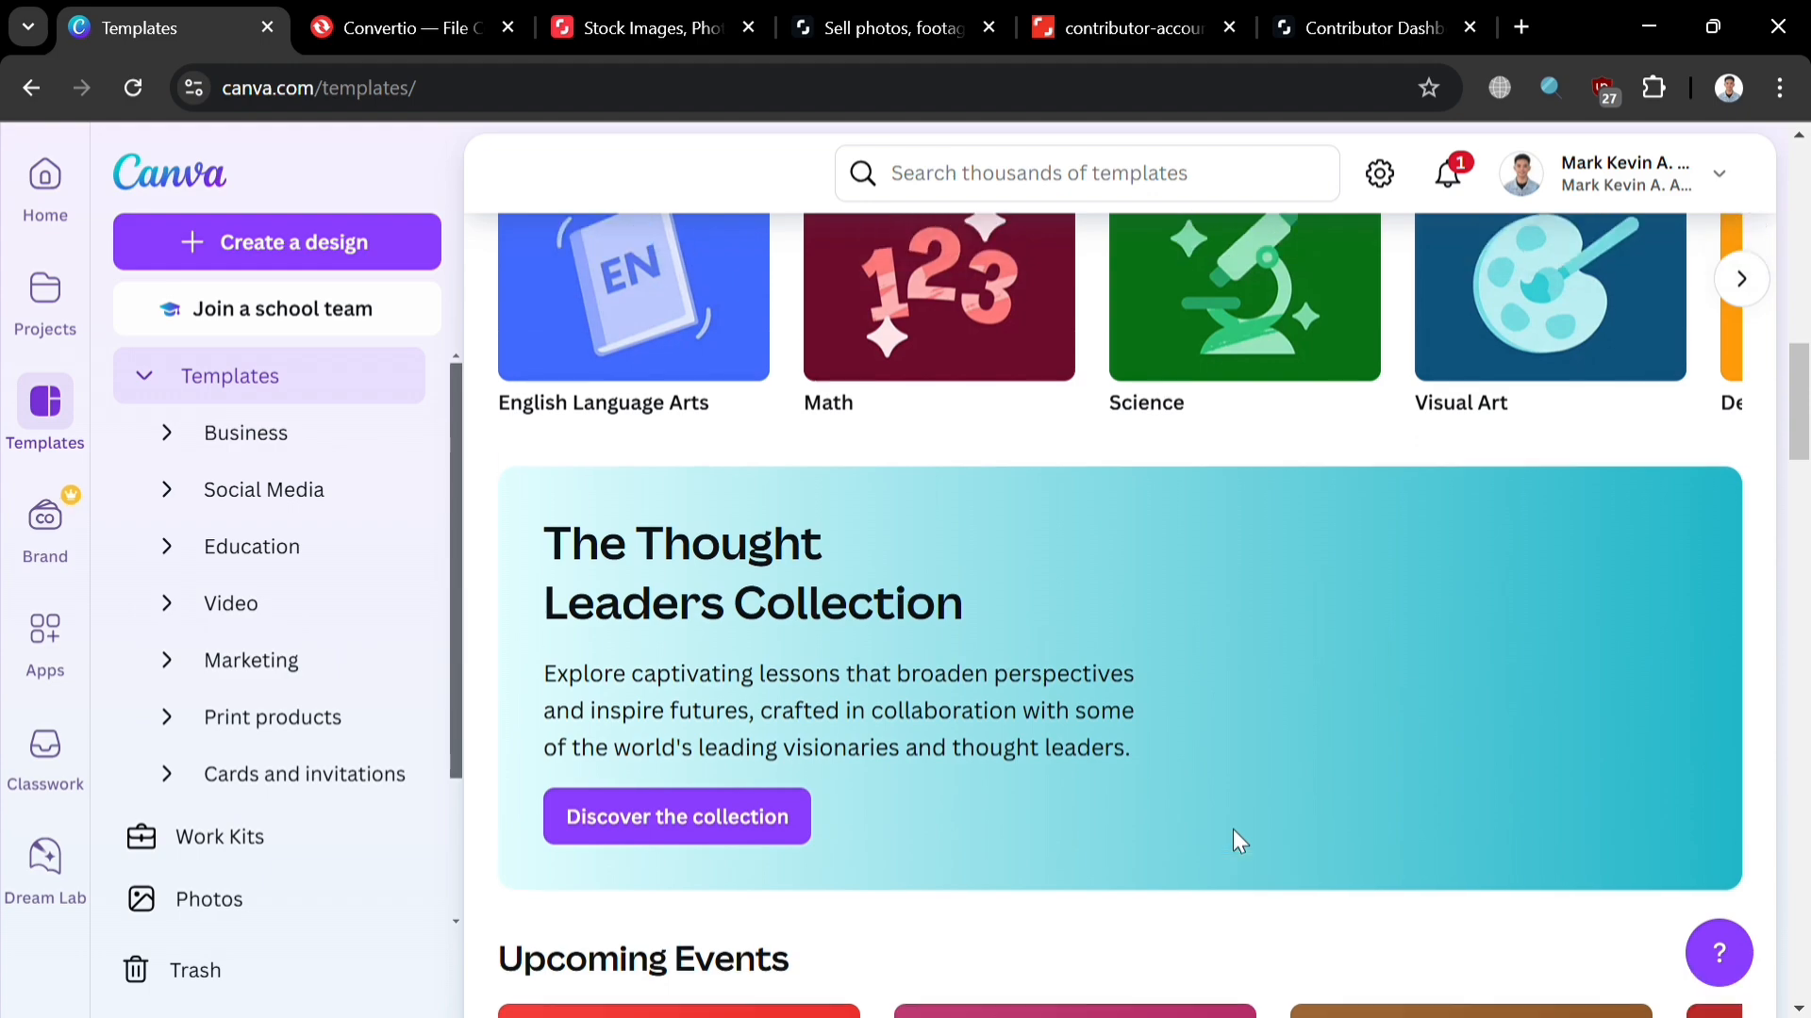
scroll(1232, 829, "down", 10)
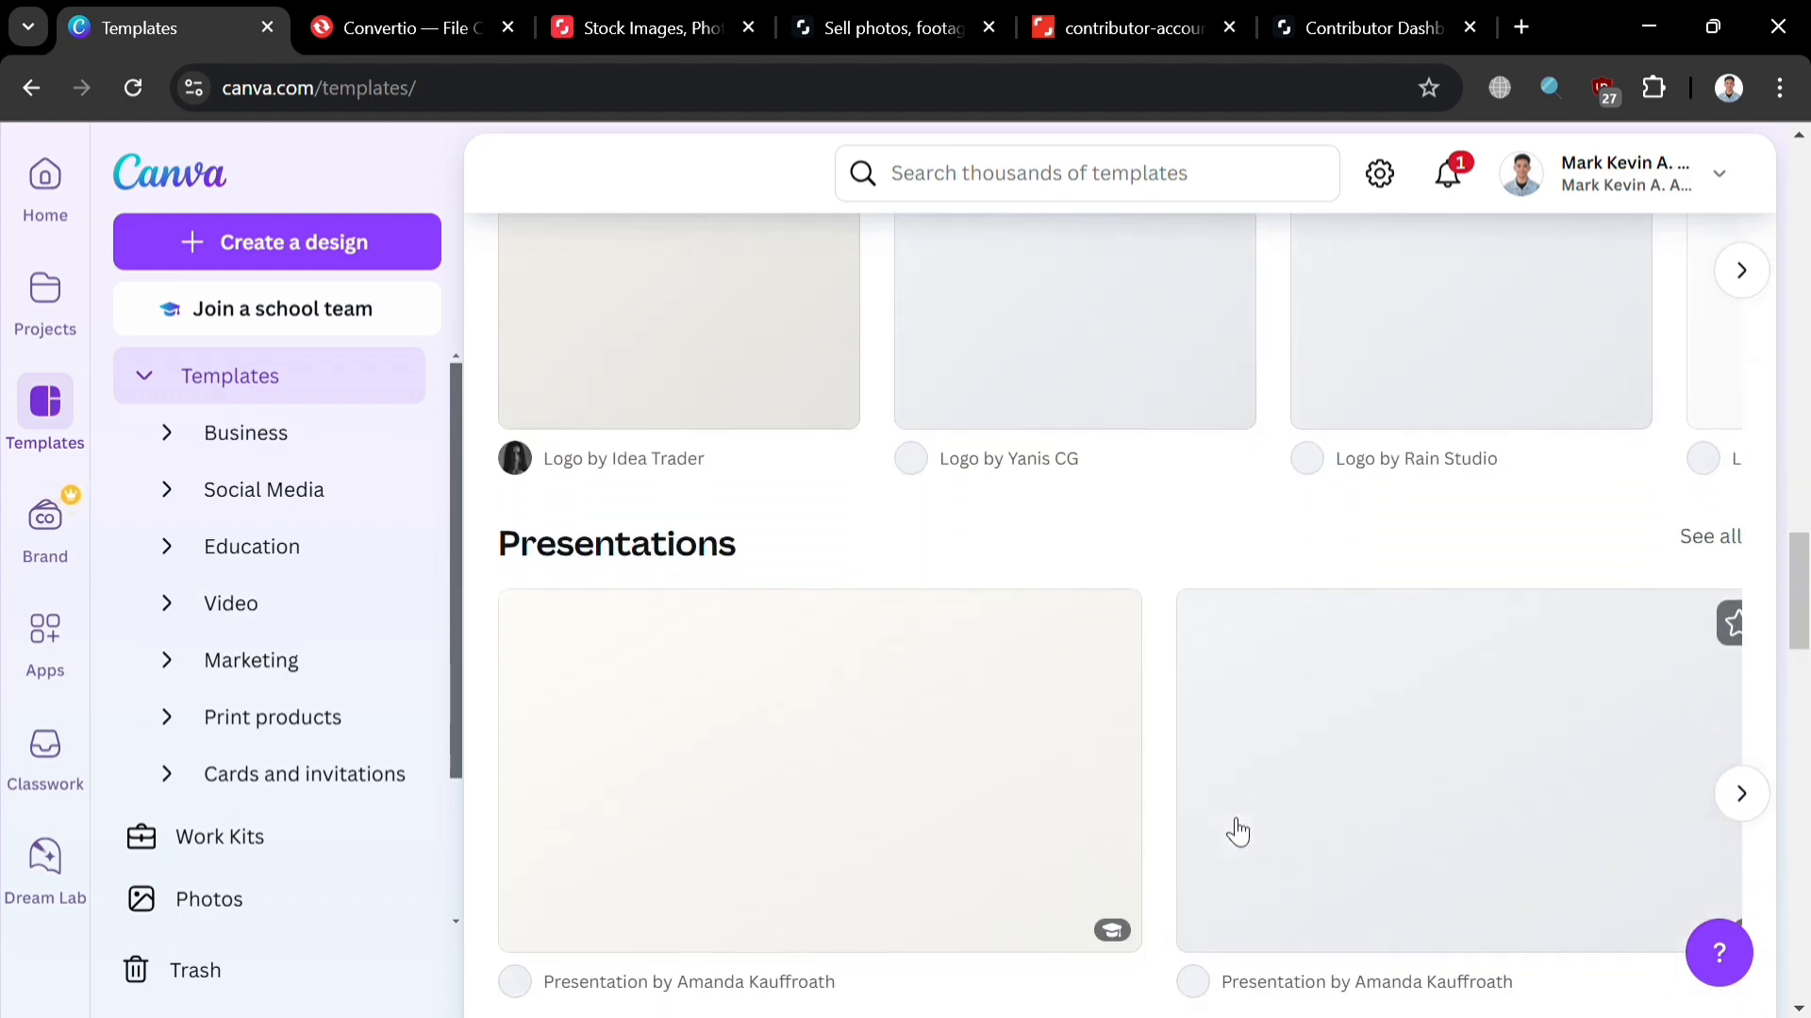
scroll(1237, 832, "down", 5)
scroll(1237, 830, "up", 10)
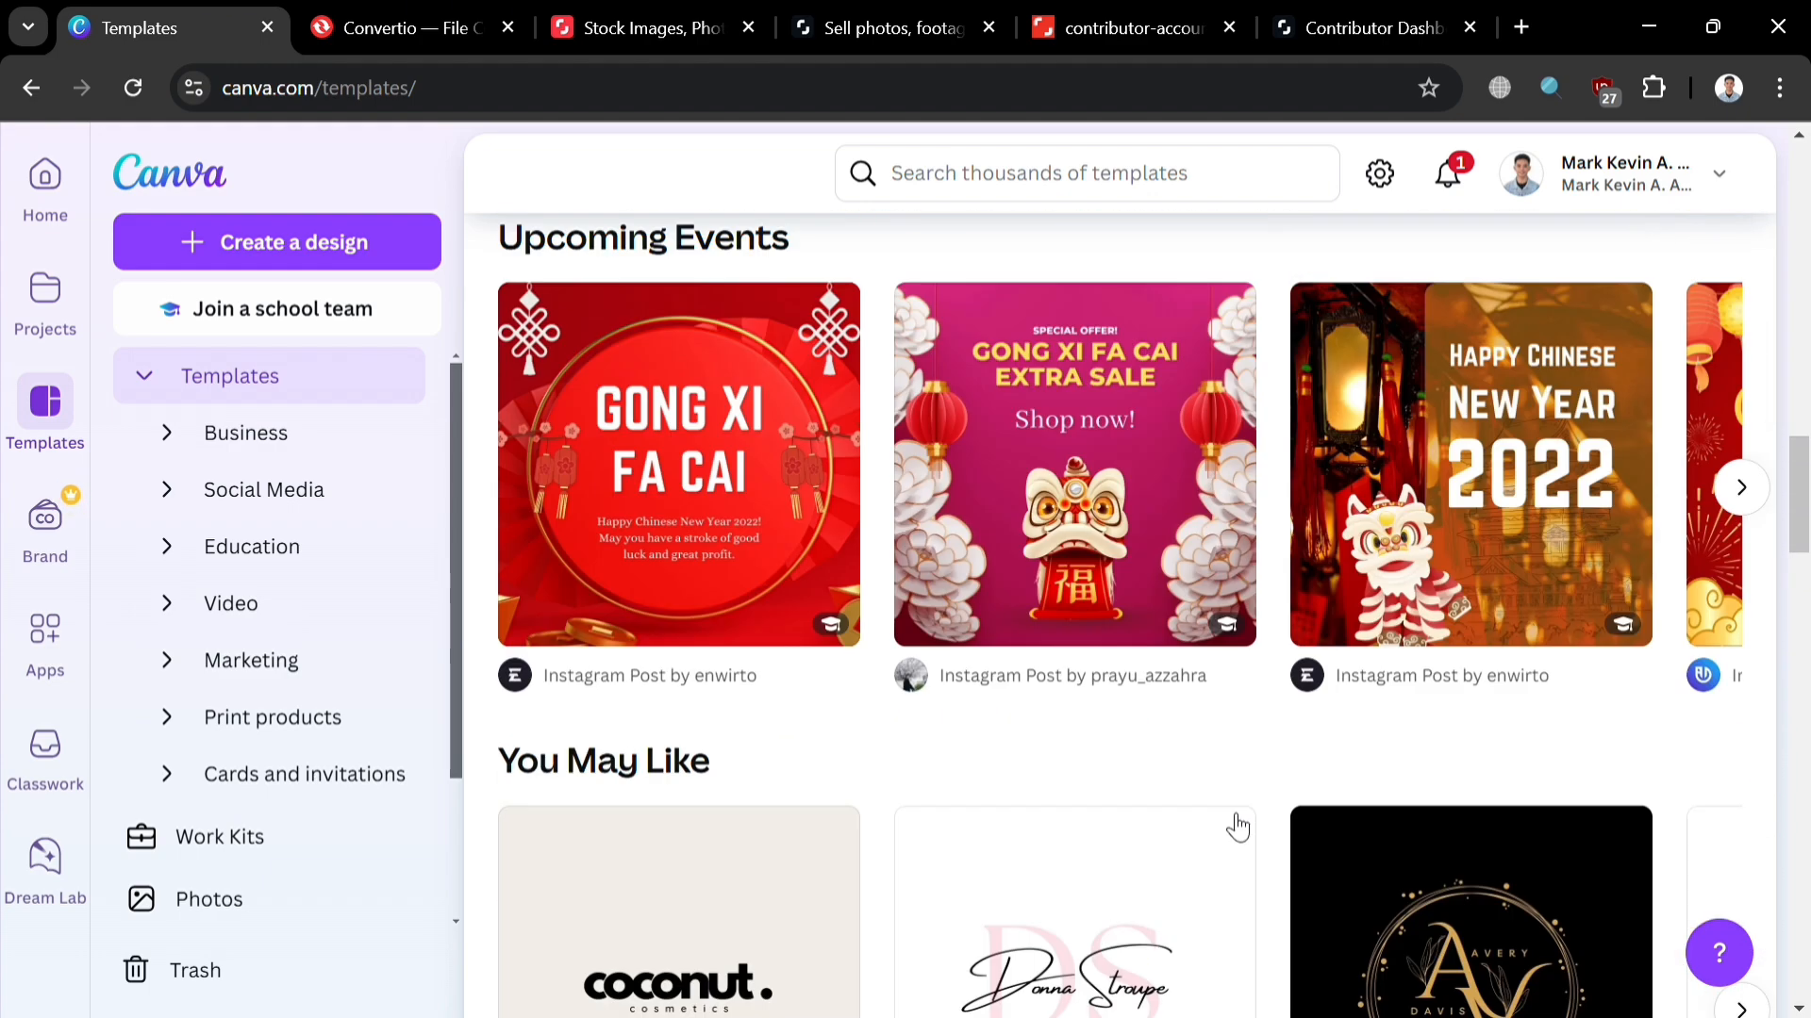
scroll(1237, 828, "up", 5)
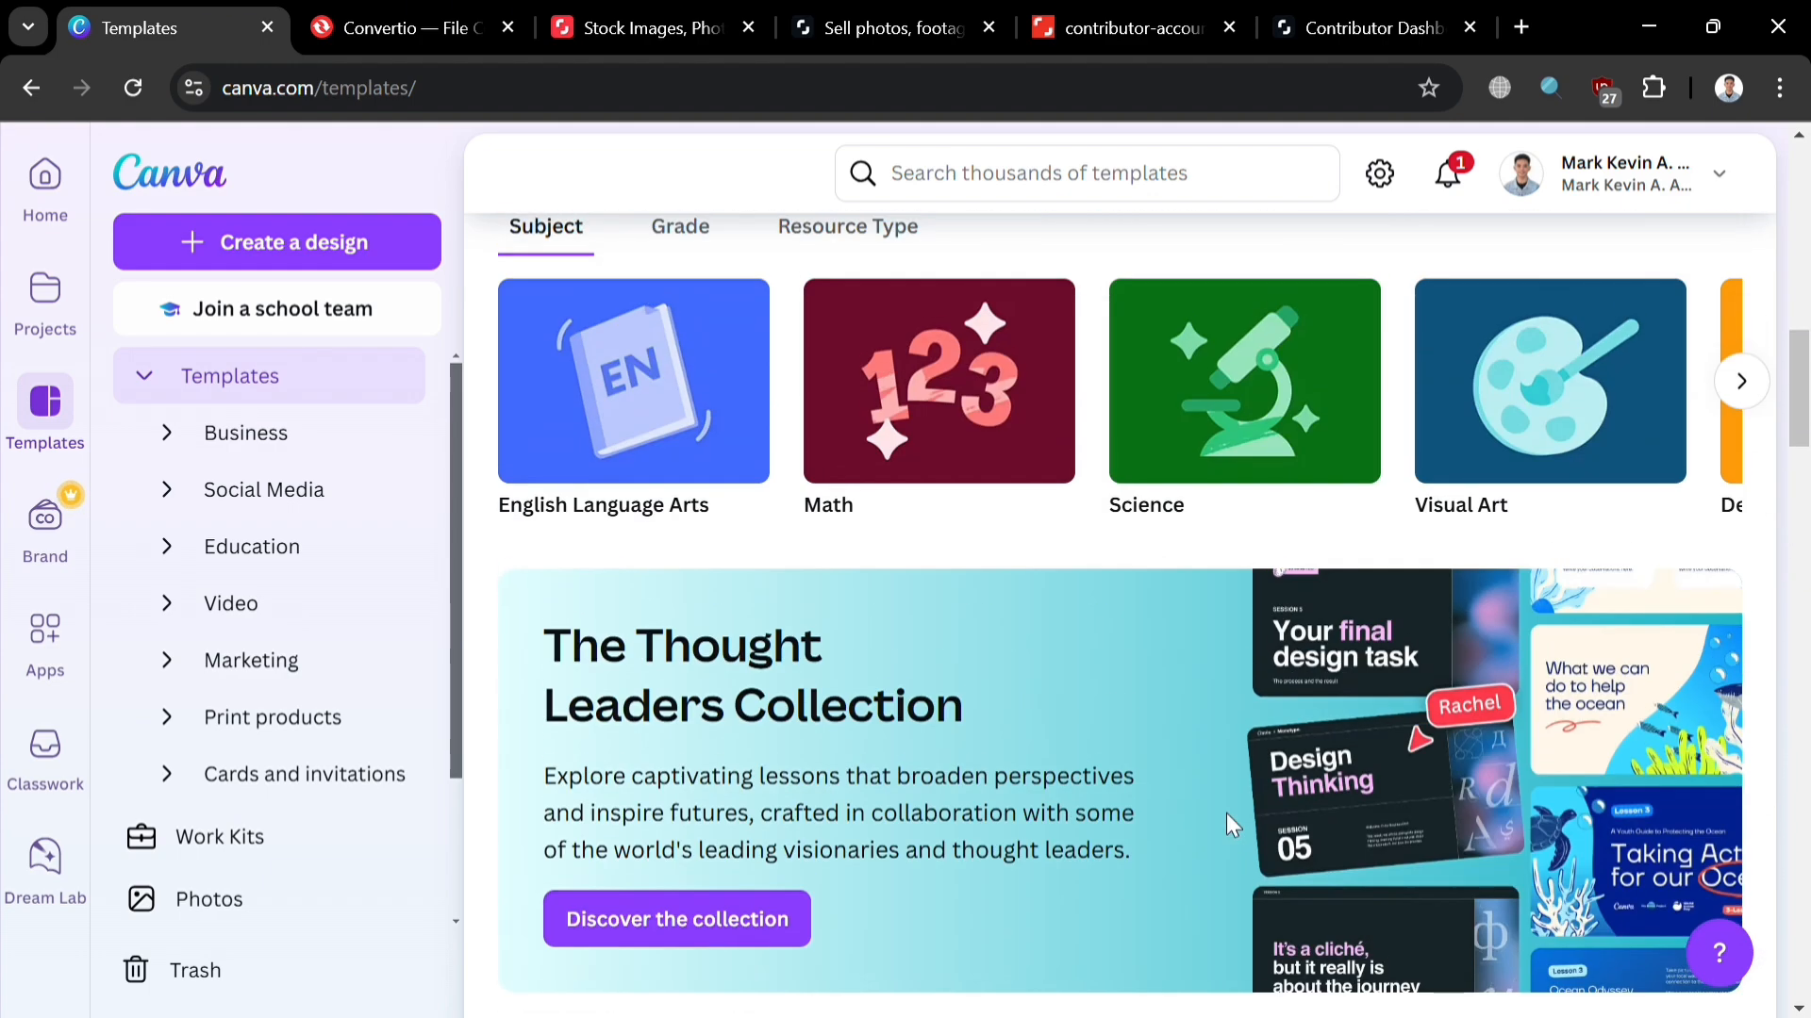
Step: Open the Apps directory and scroll through the available apps
left_click(47, 637)
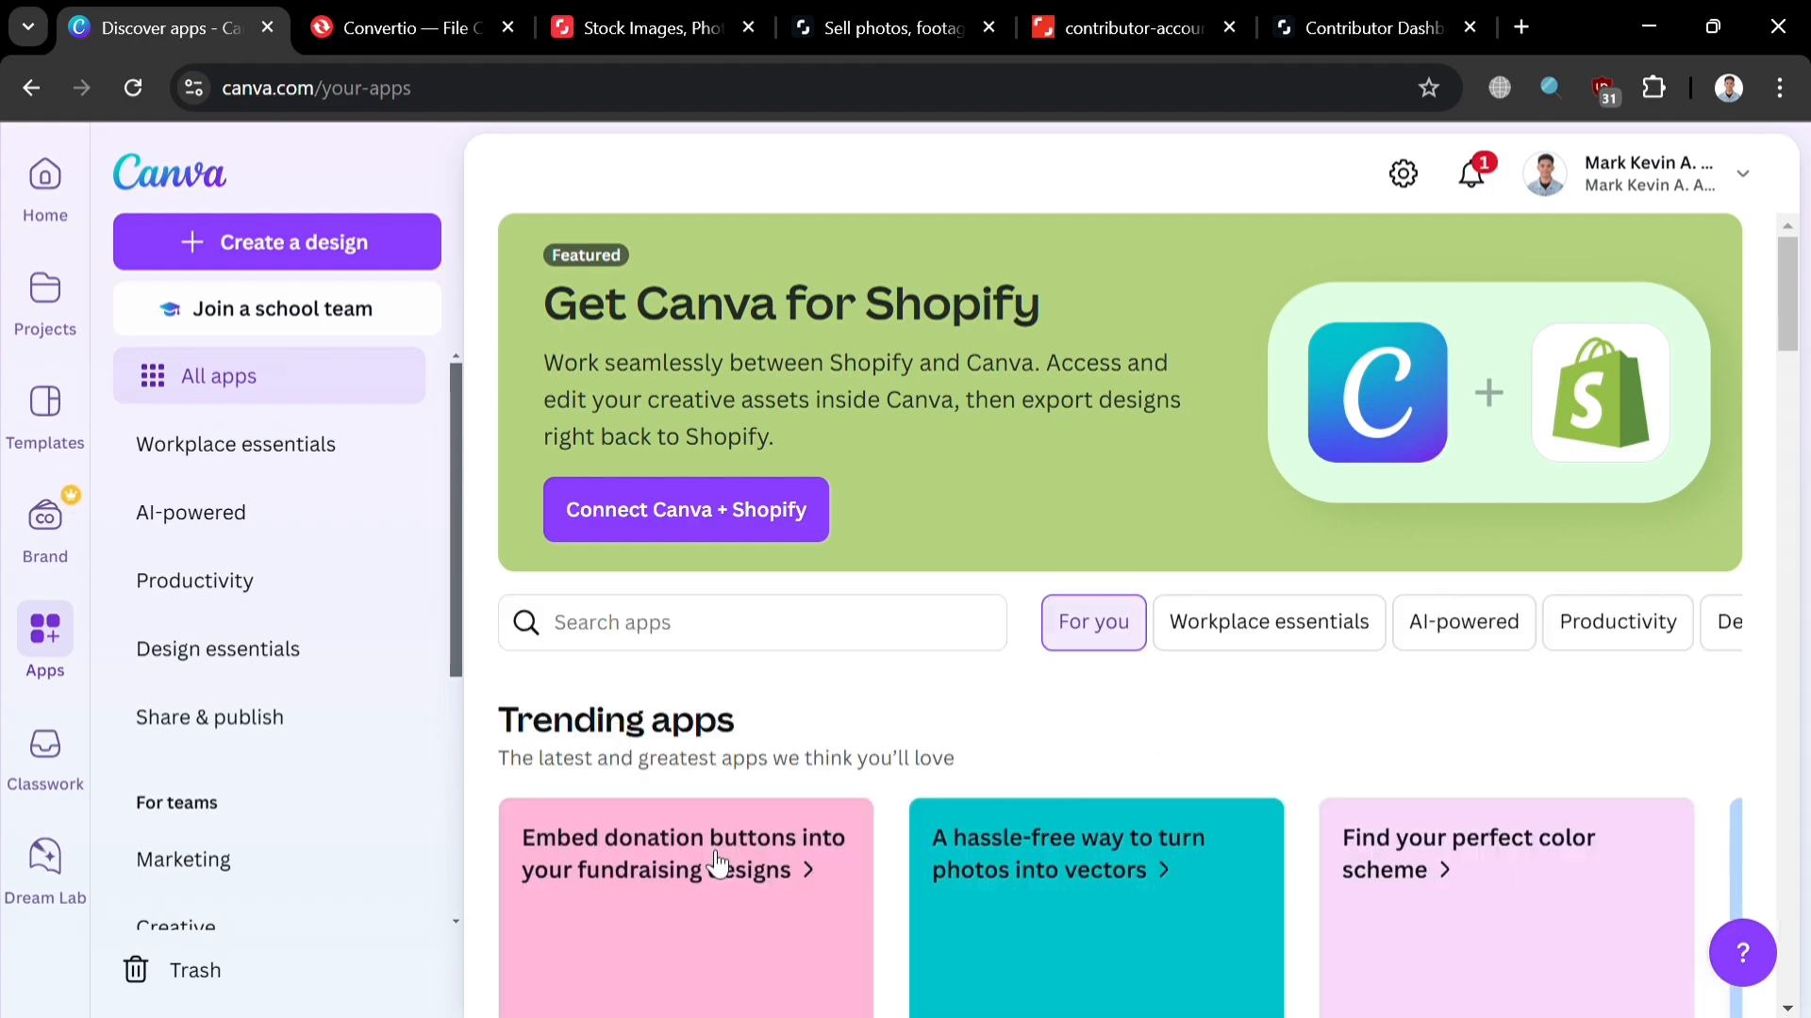
scroll(709, 858, "down", 10)
scroll(715, 863, "down", 7)
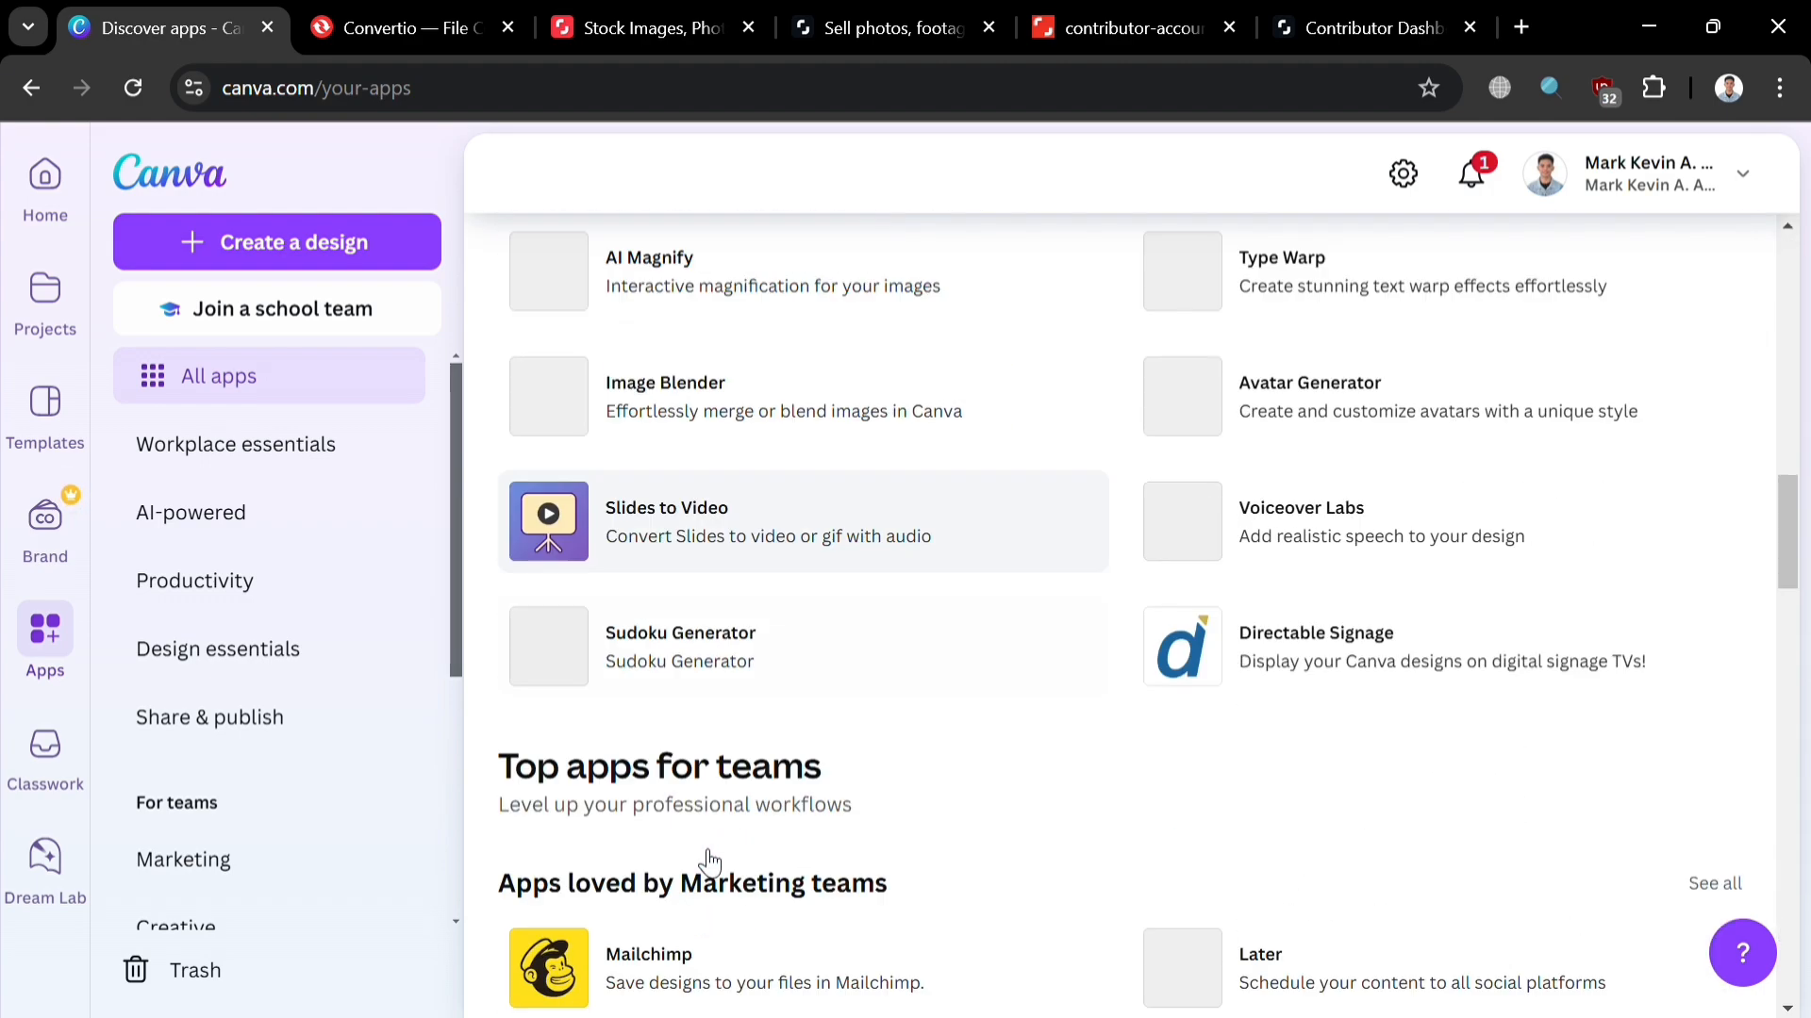
scroll(703, 860, "up", 2)
scroll(703, 861, "down", 6)
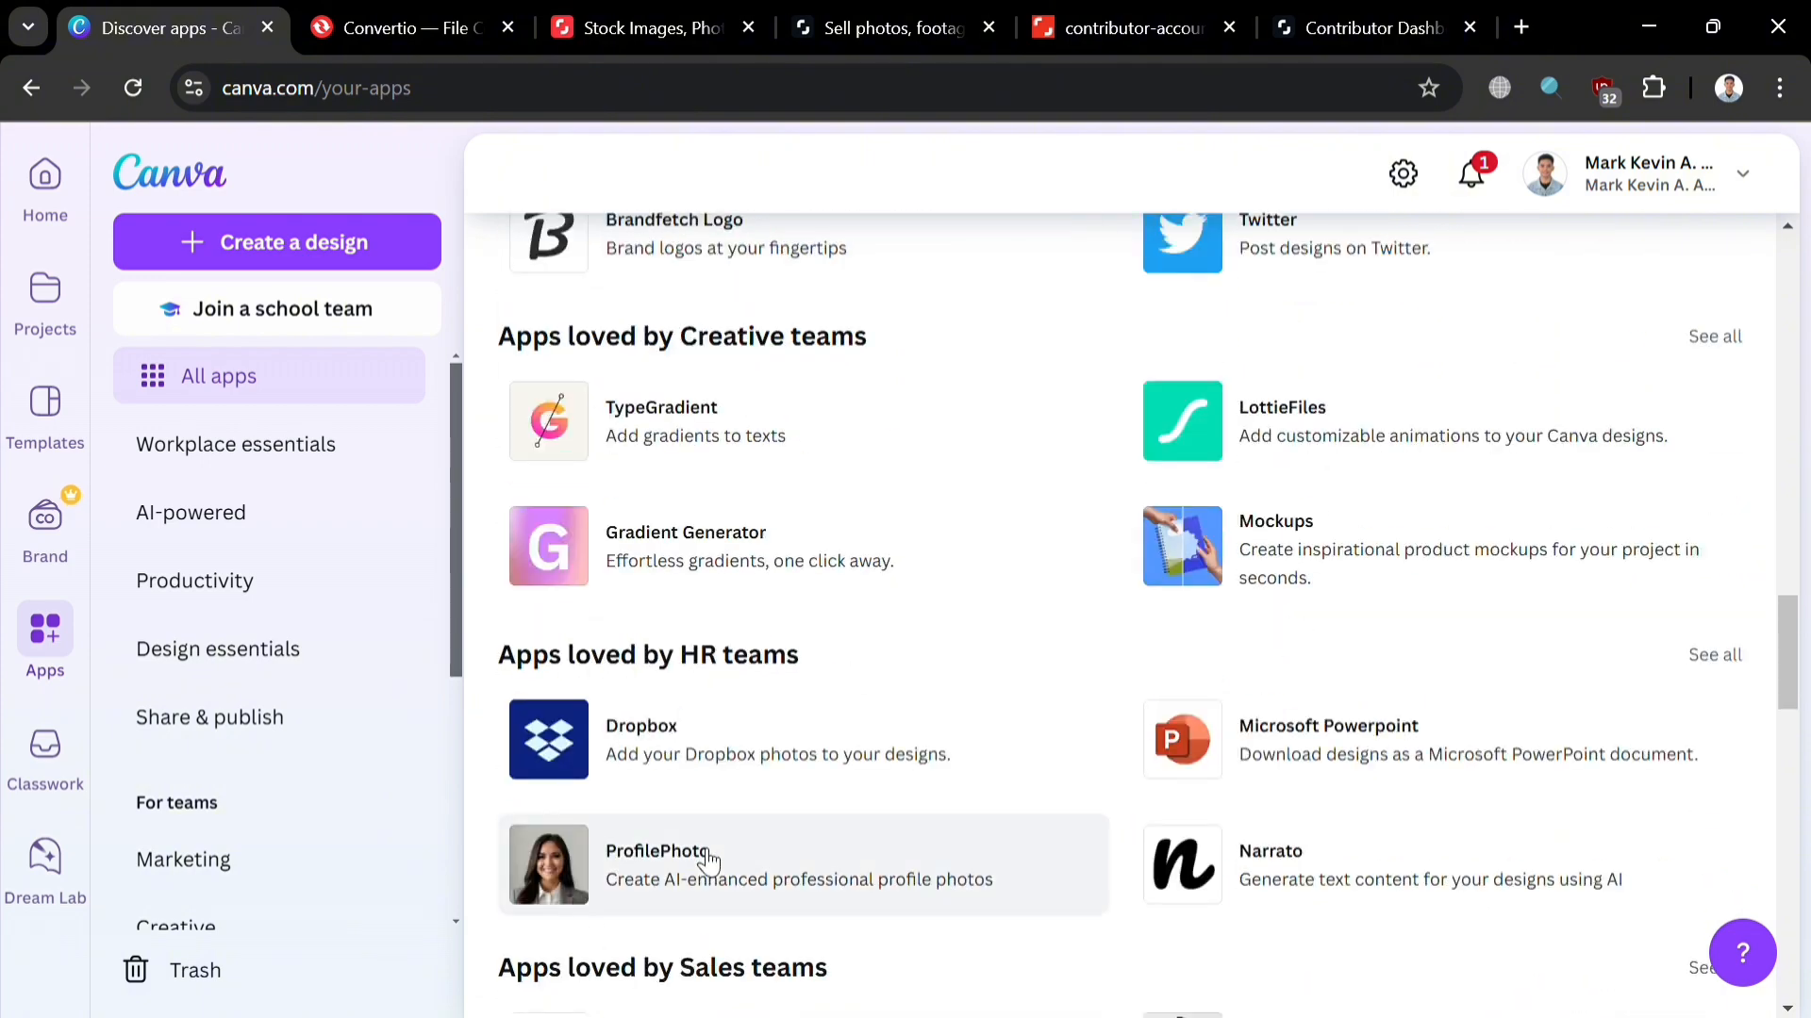
scroll(703, 861, "up", 10)
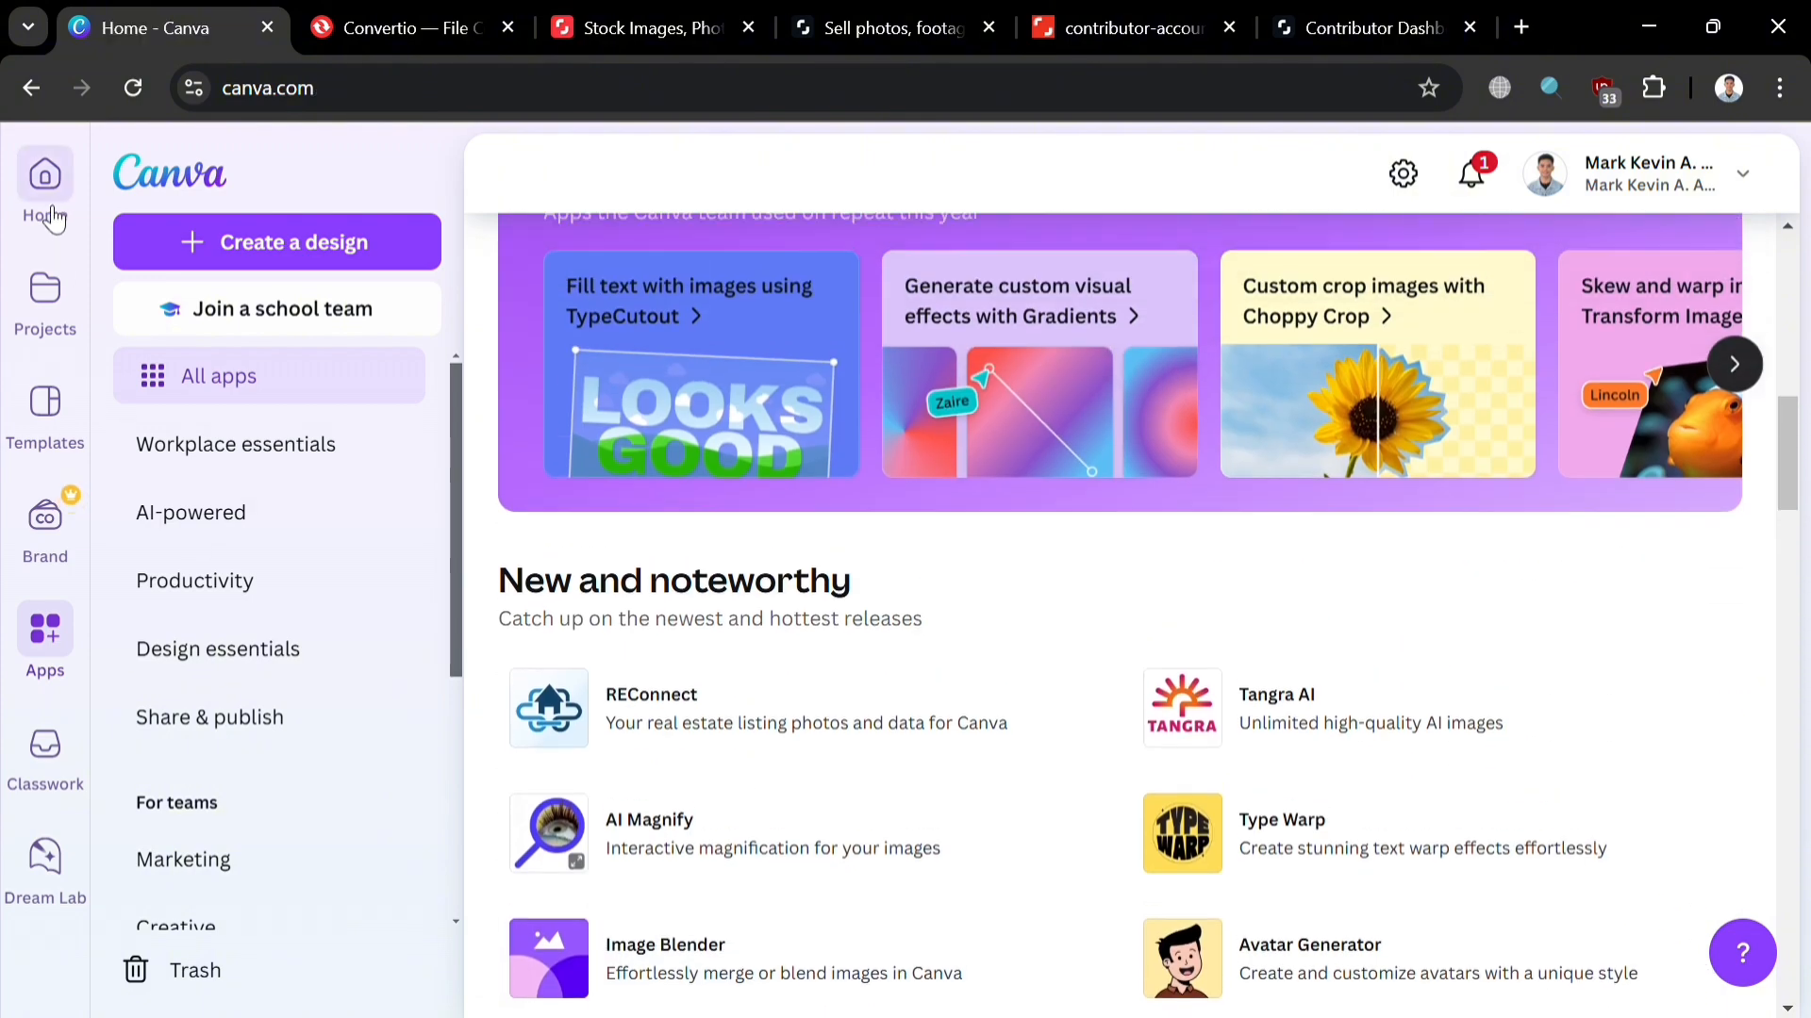
Step: From Home, create a blank custom-size design of 4010 × 3010 px
left_click(47, 184)
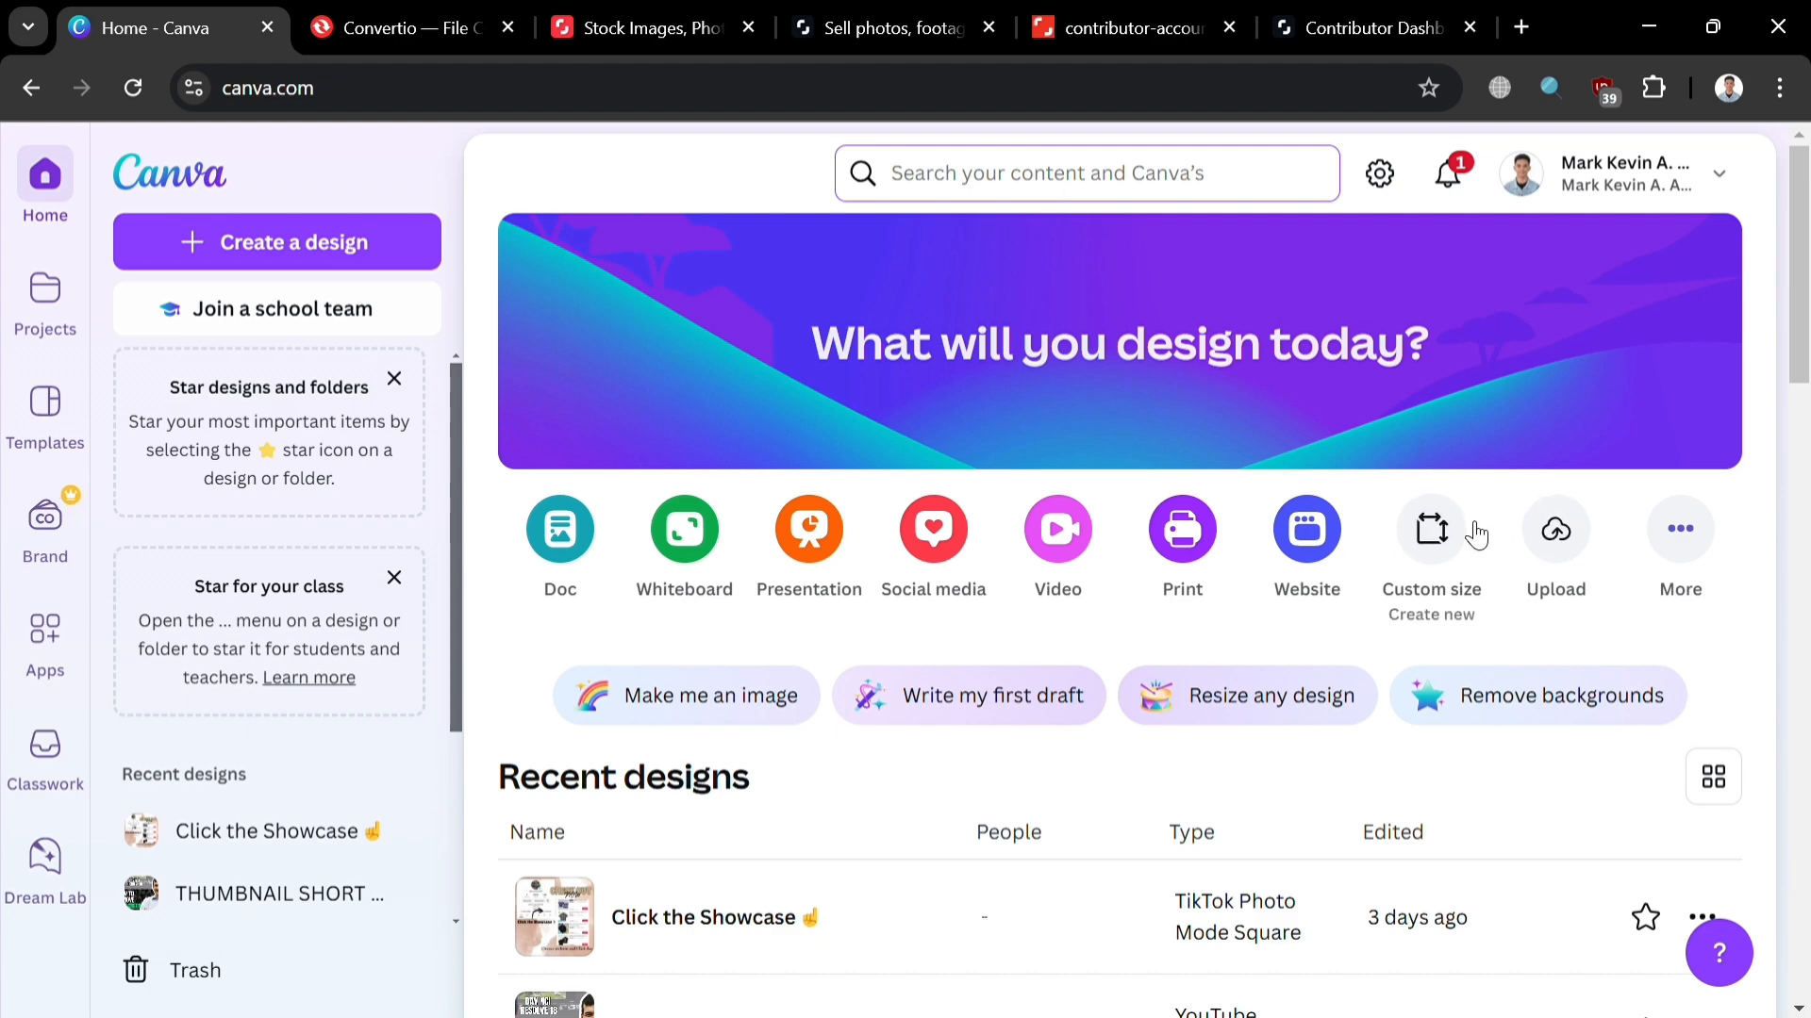
left_click(1459, 528)
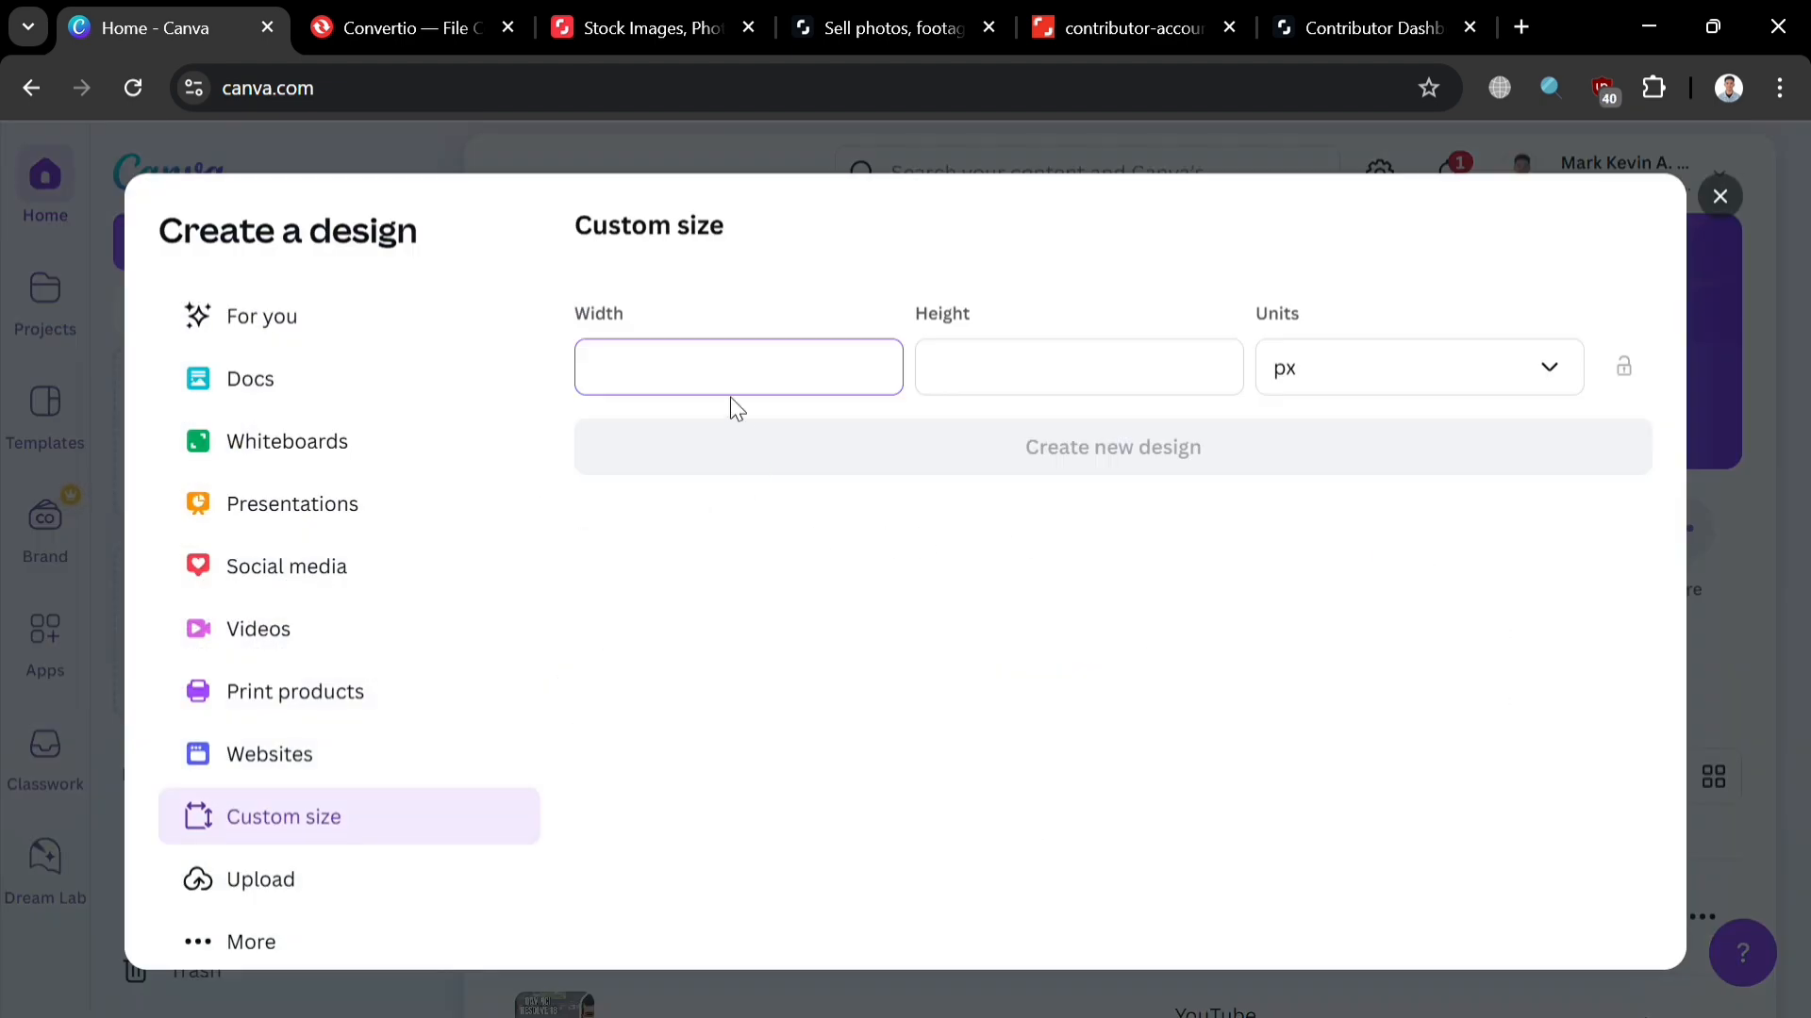
type("4010")
left_click(1121, 377)
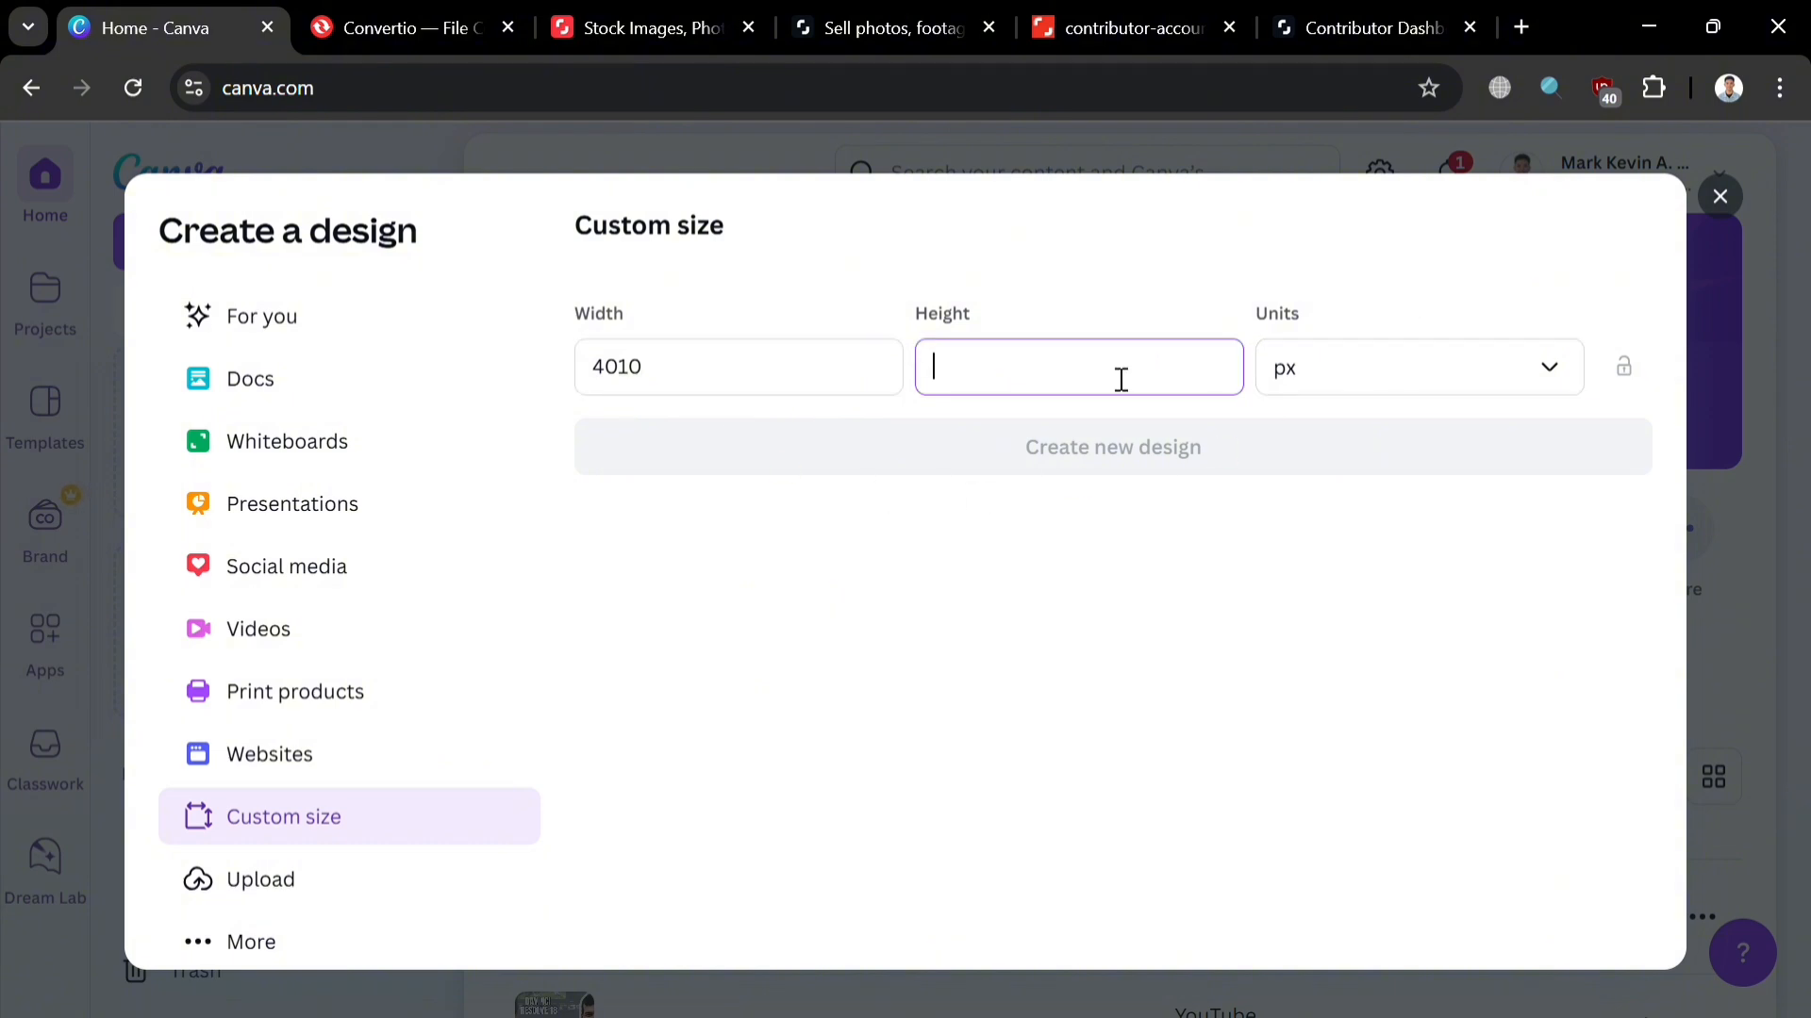
type("3010")
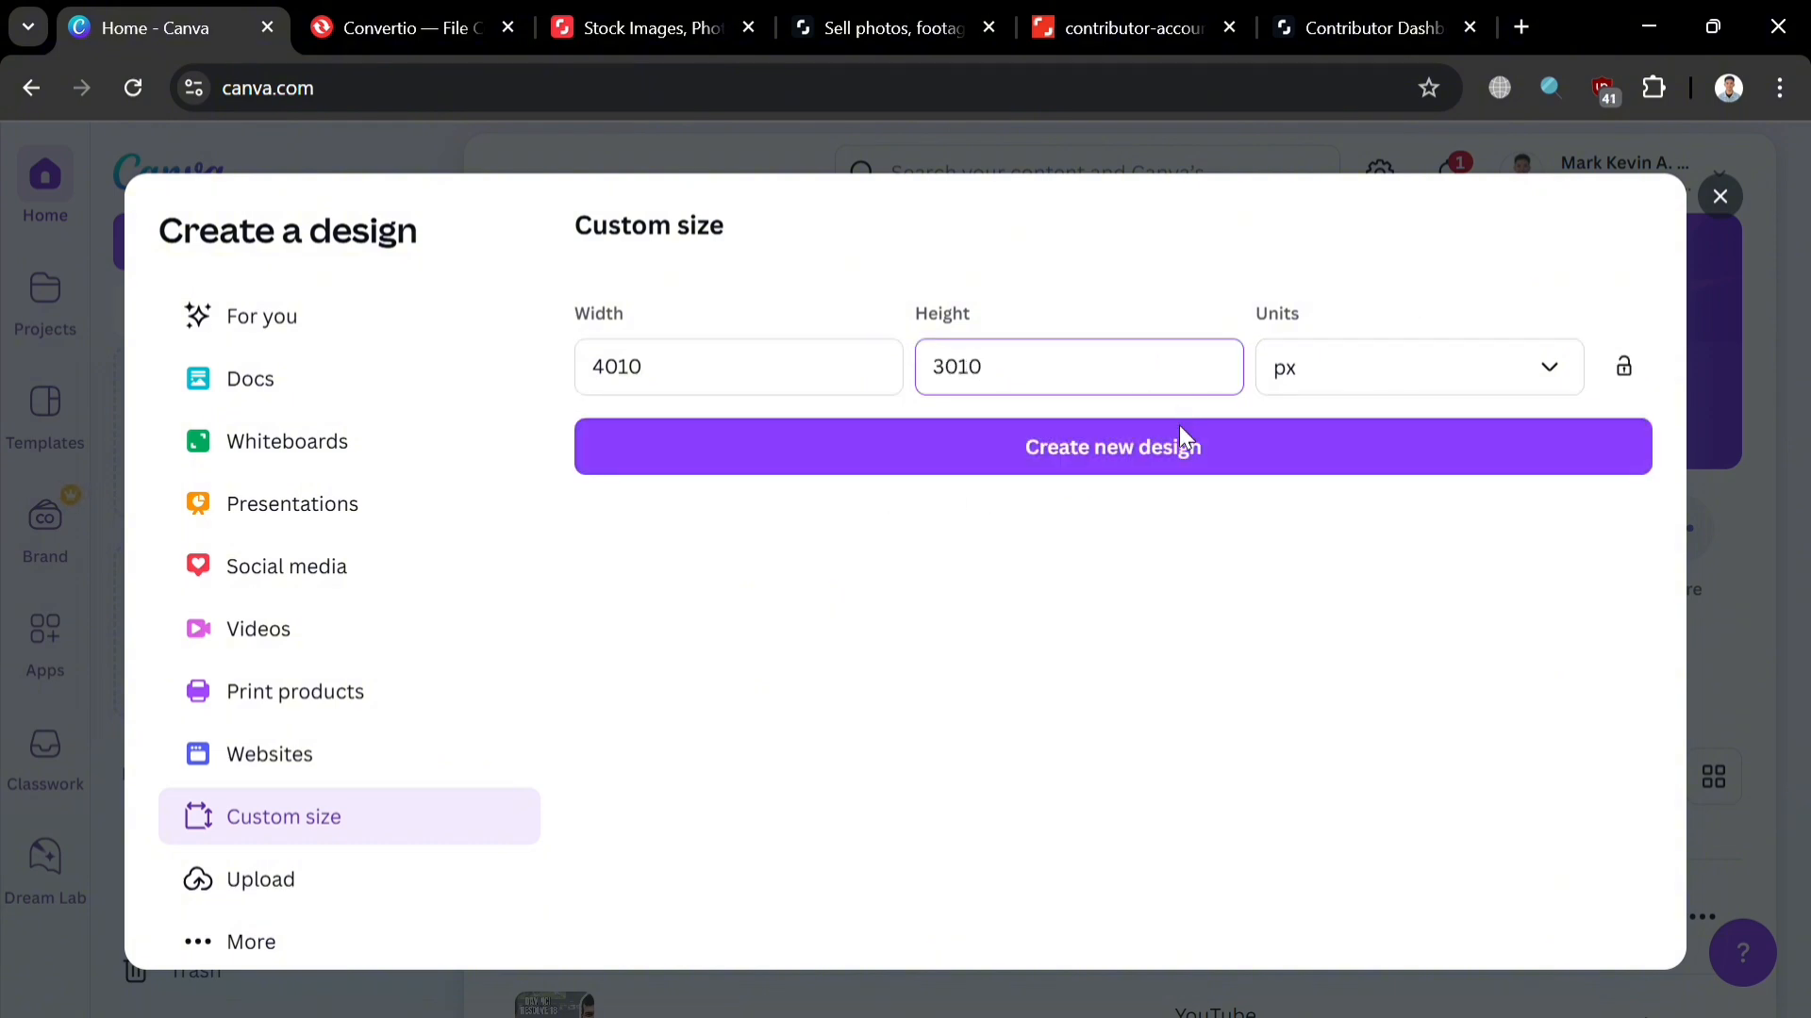
left_click(1181, 443)
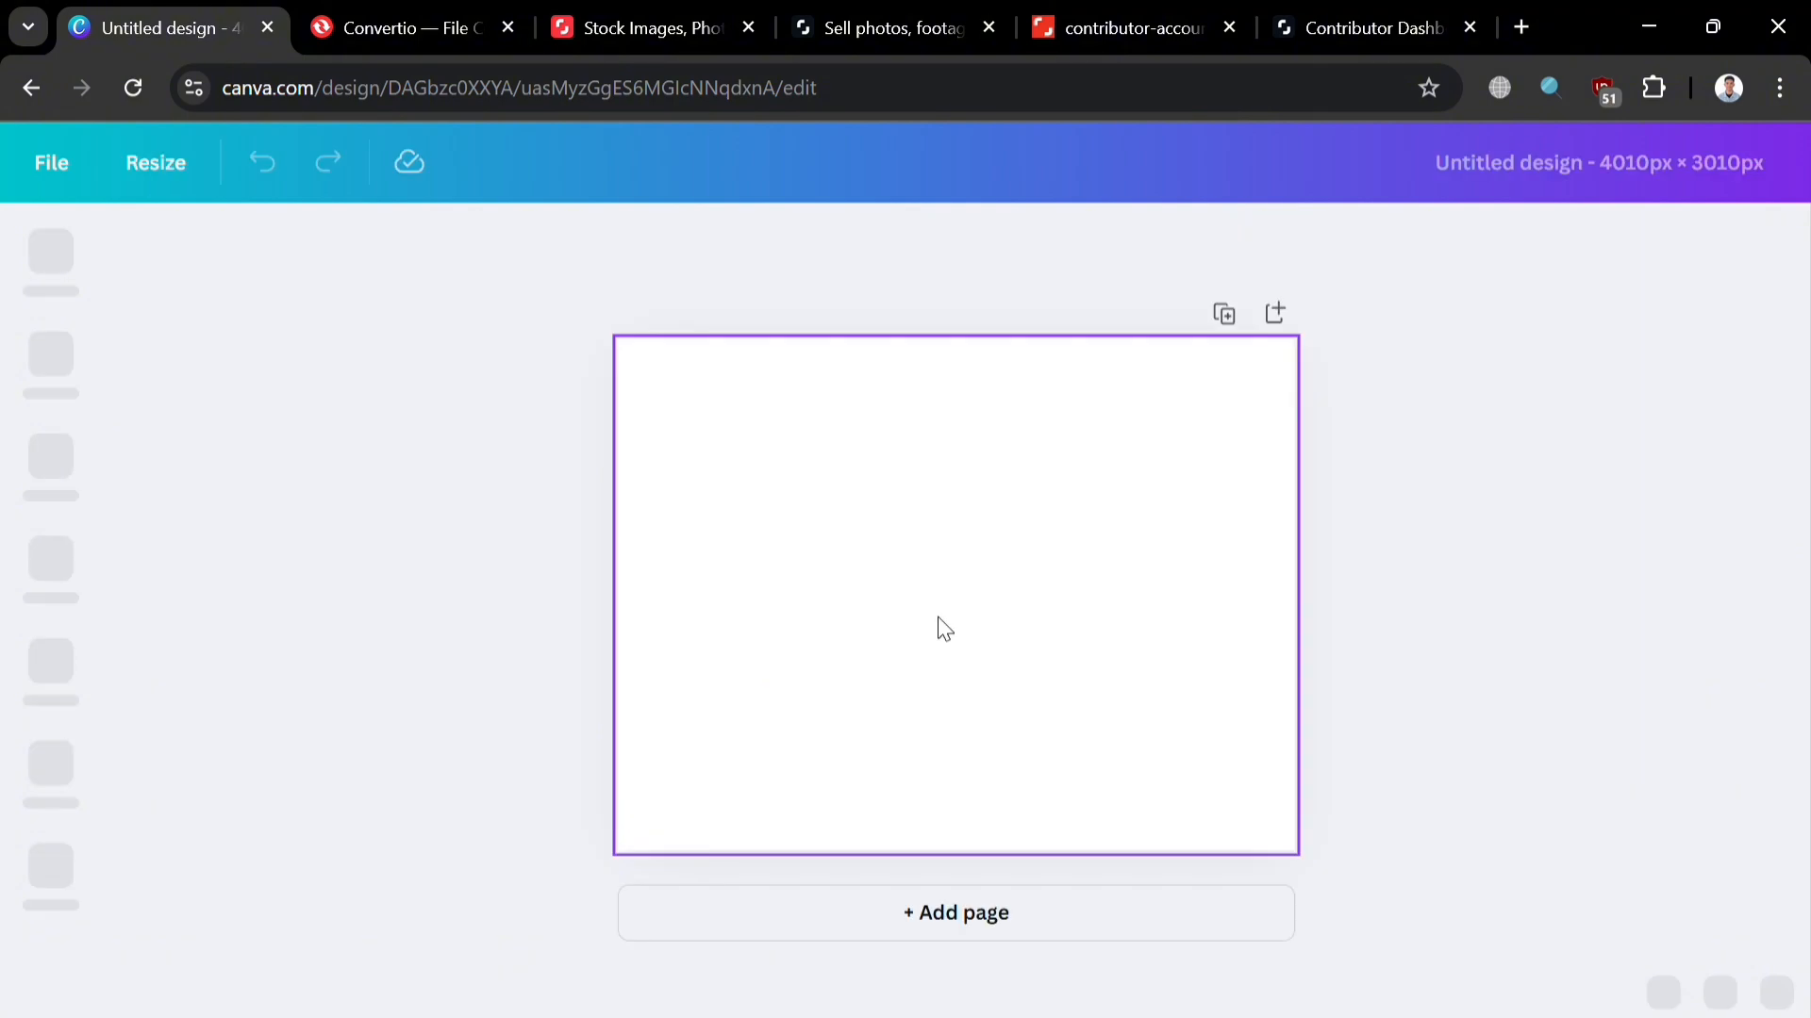
Step: Fill the page background with the light blue swatch
left_click(939, 618)
left_click(473, 742)
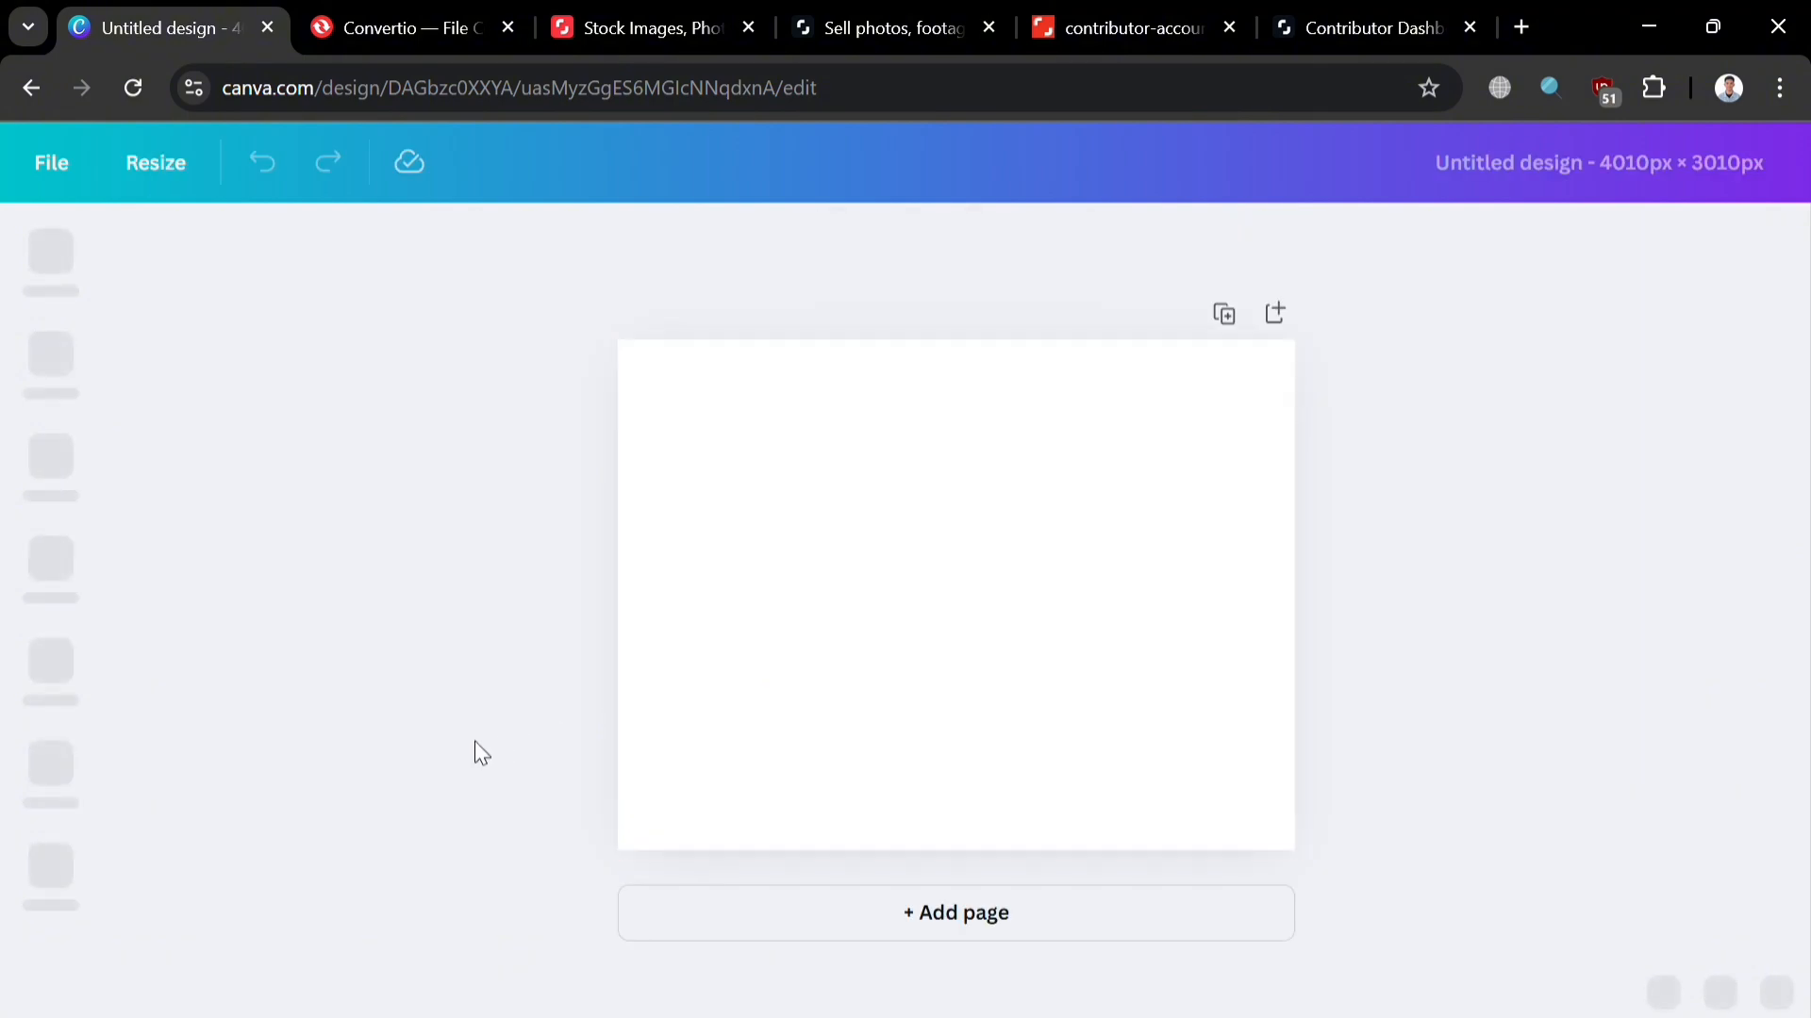
left_click(789, 578)
left_click(839, 247)
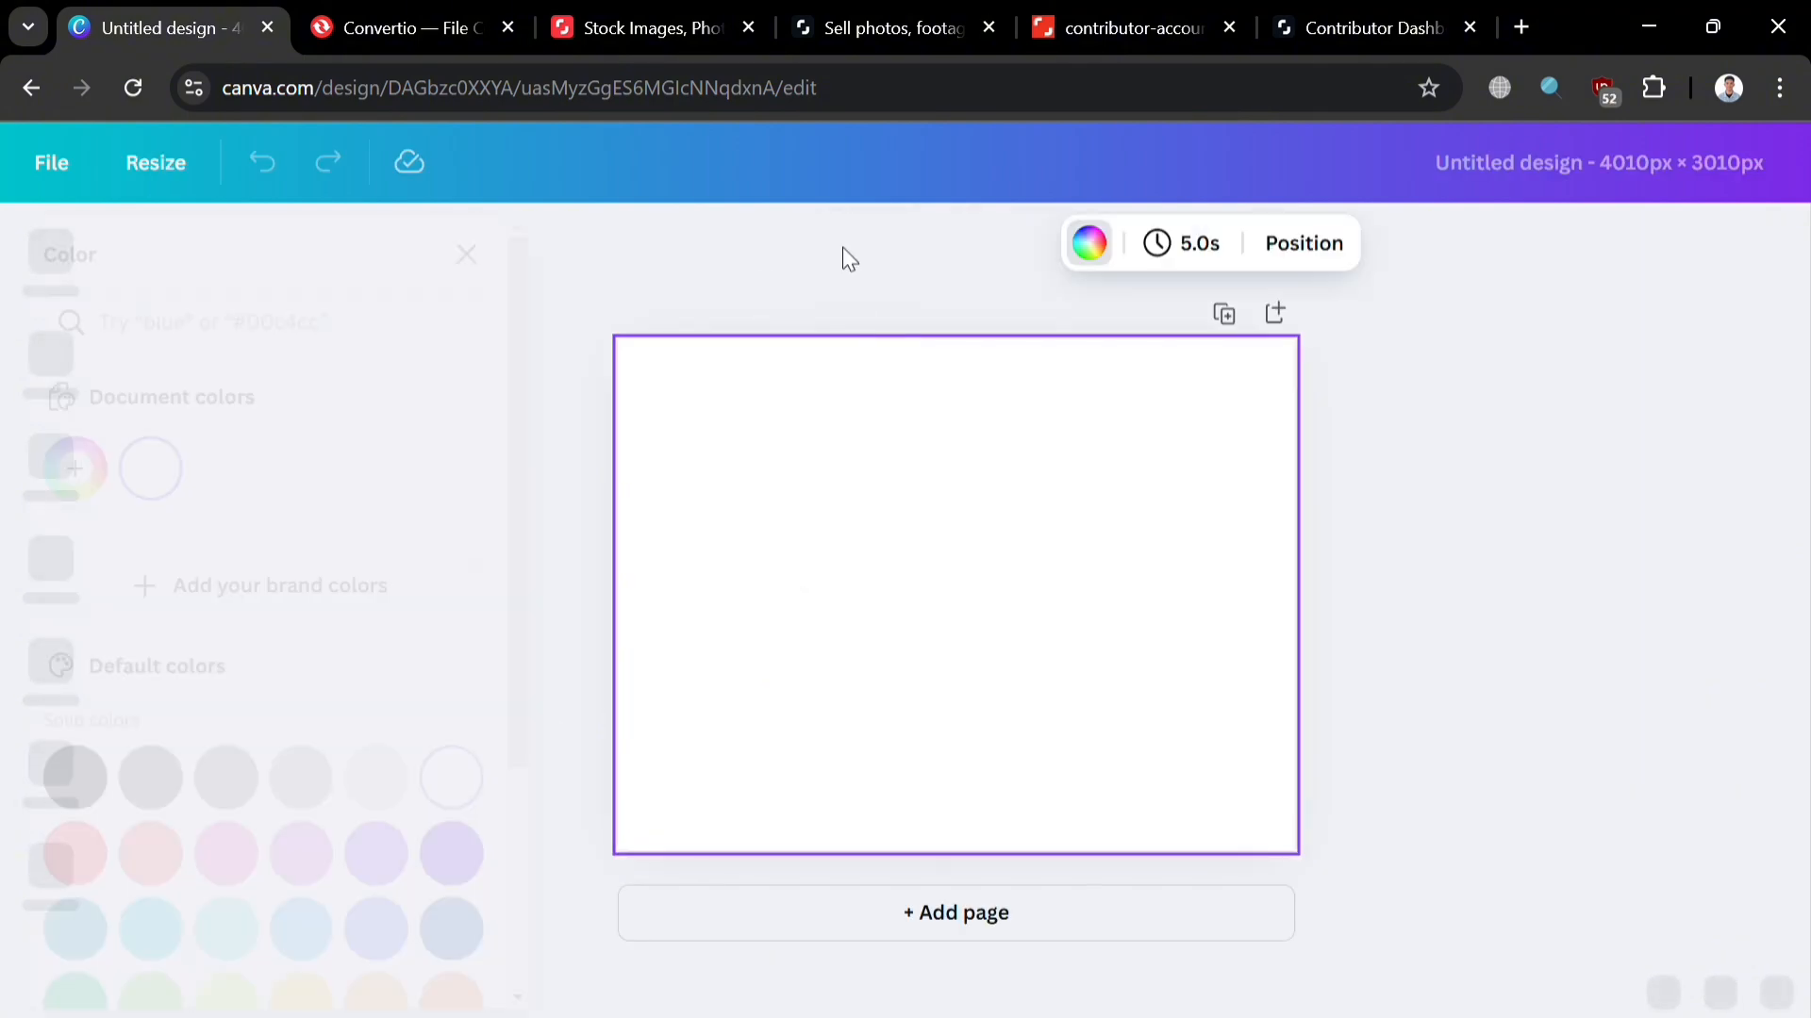
scroll(363, 846, "down", 1)
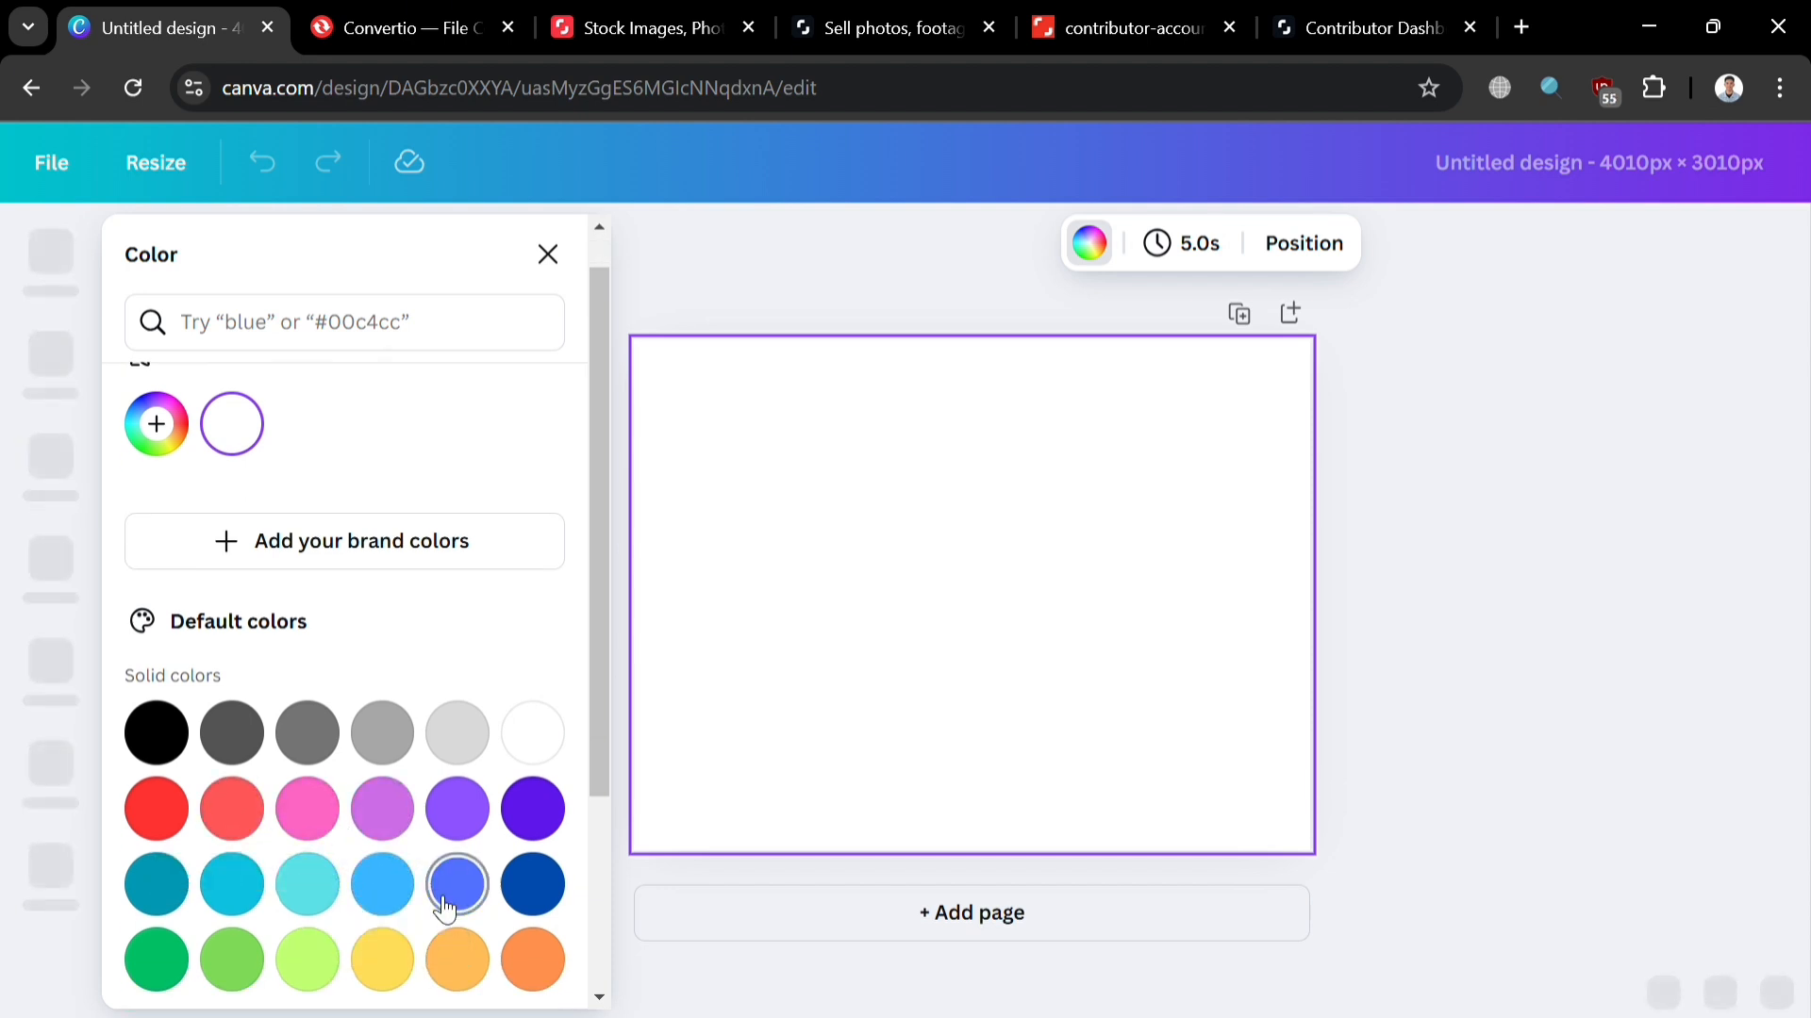
left_click(378, 884)
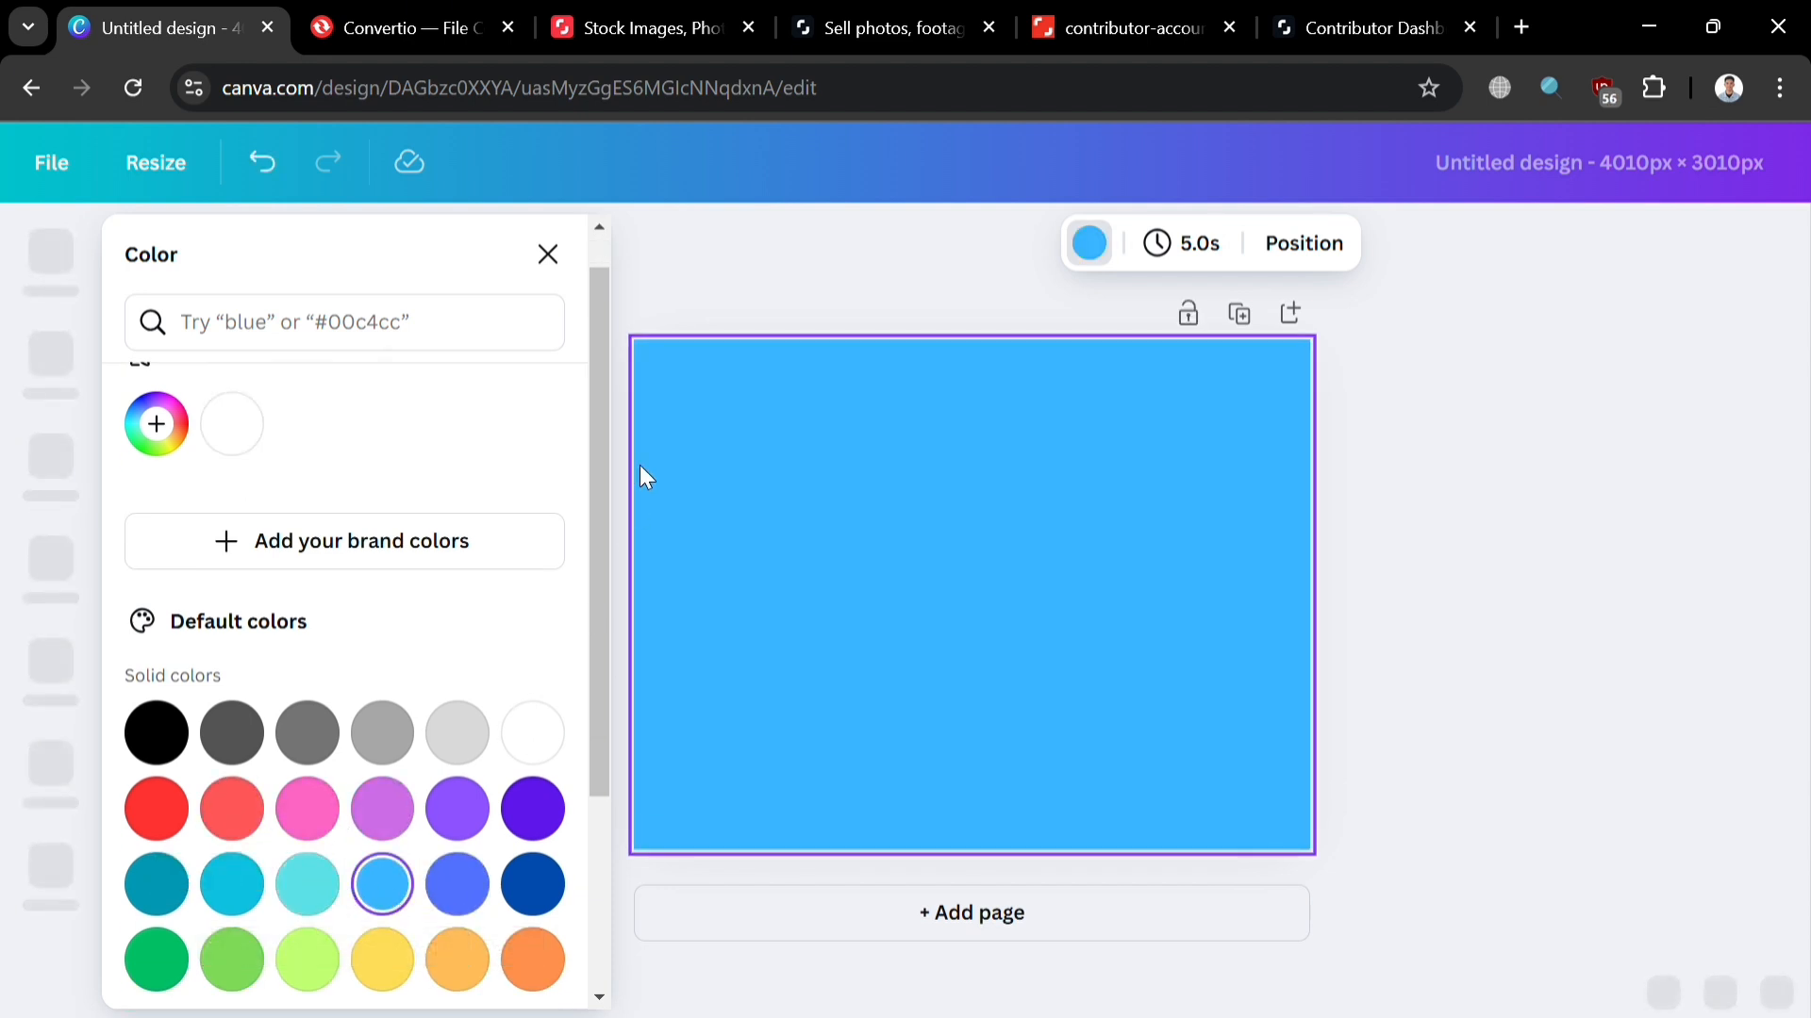
left_click(1581, 699)
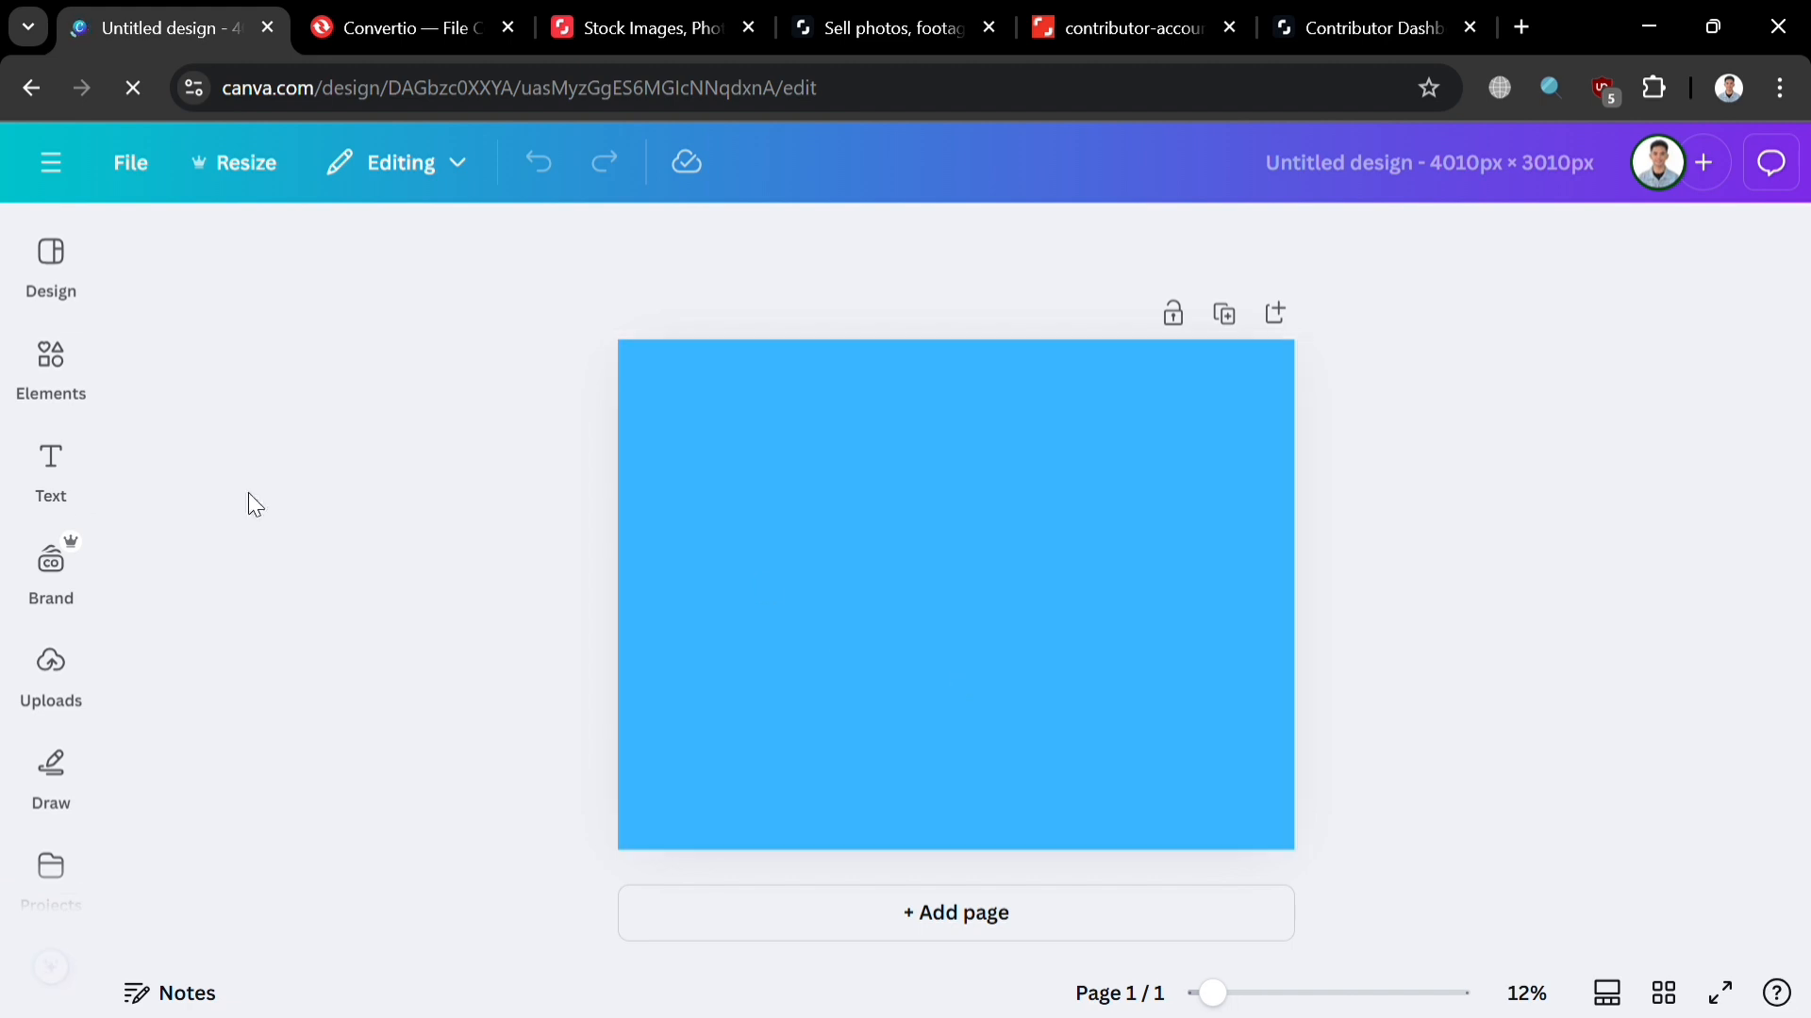
Step: Add a heading reading 'PROMO NOW!' to the page
left_click(57, 469)
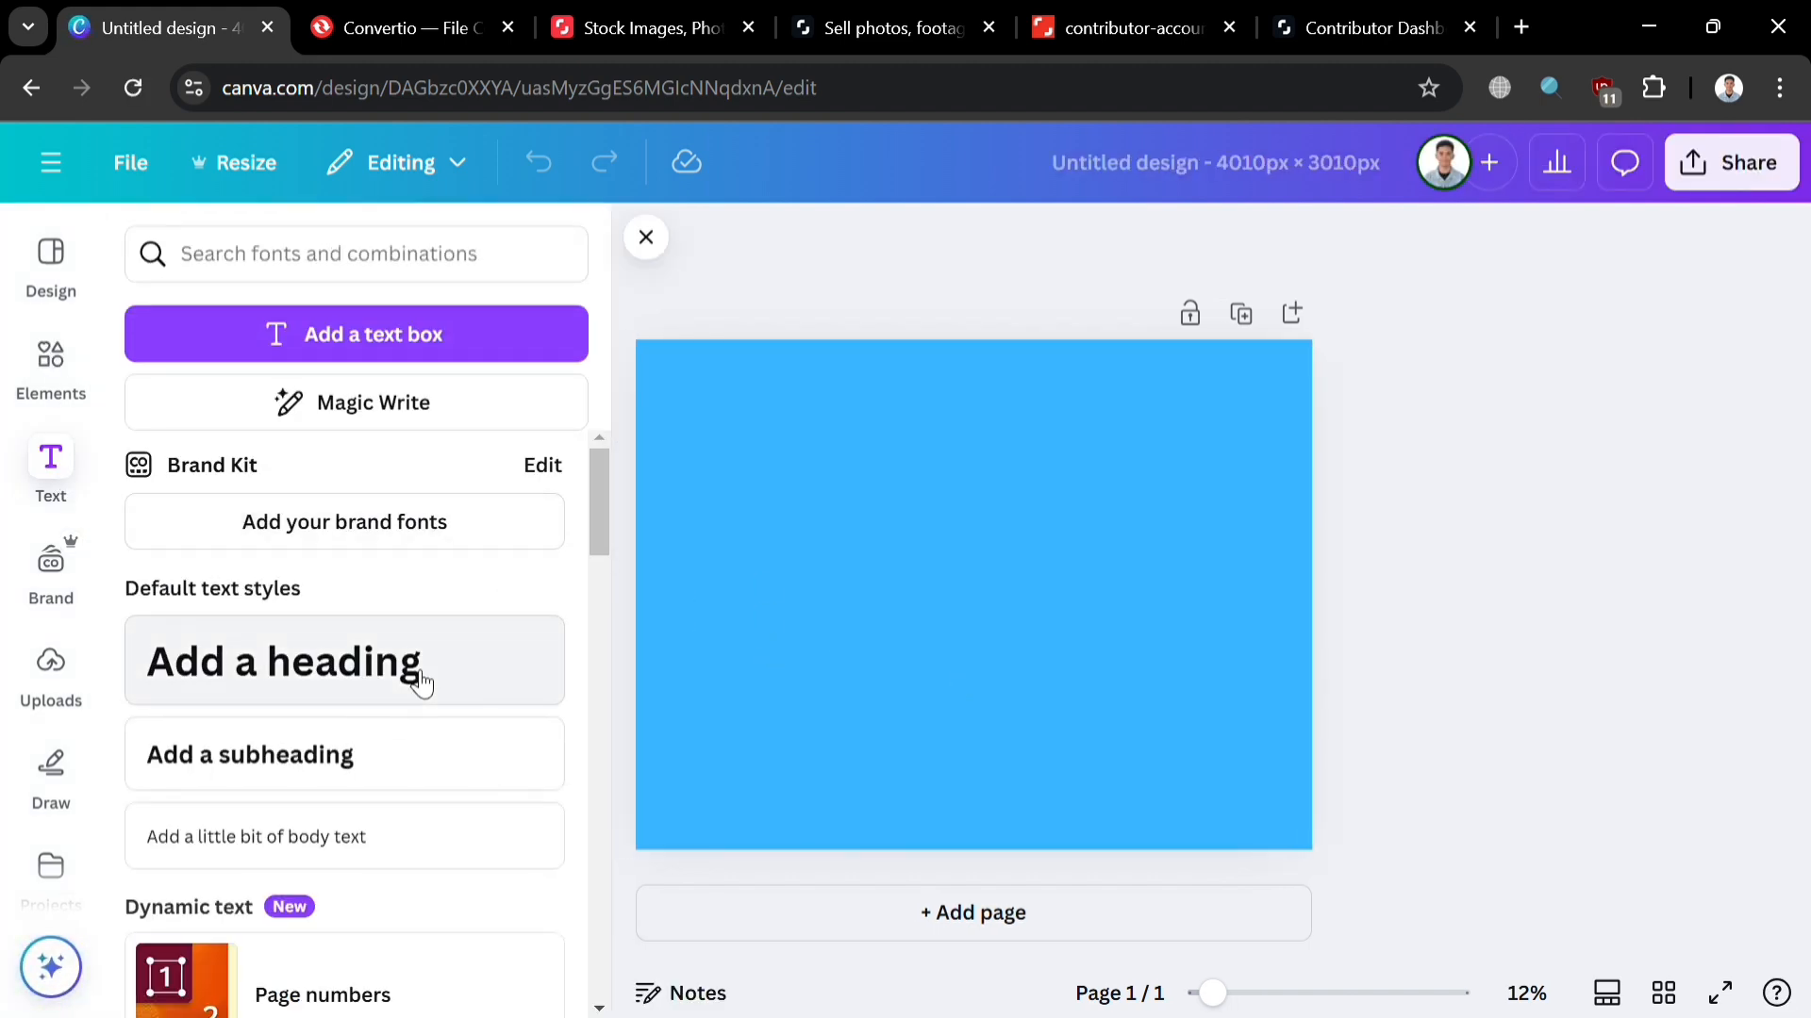
left_click(408, 699)
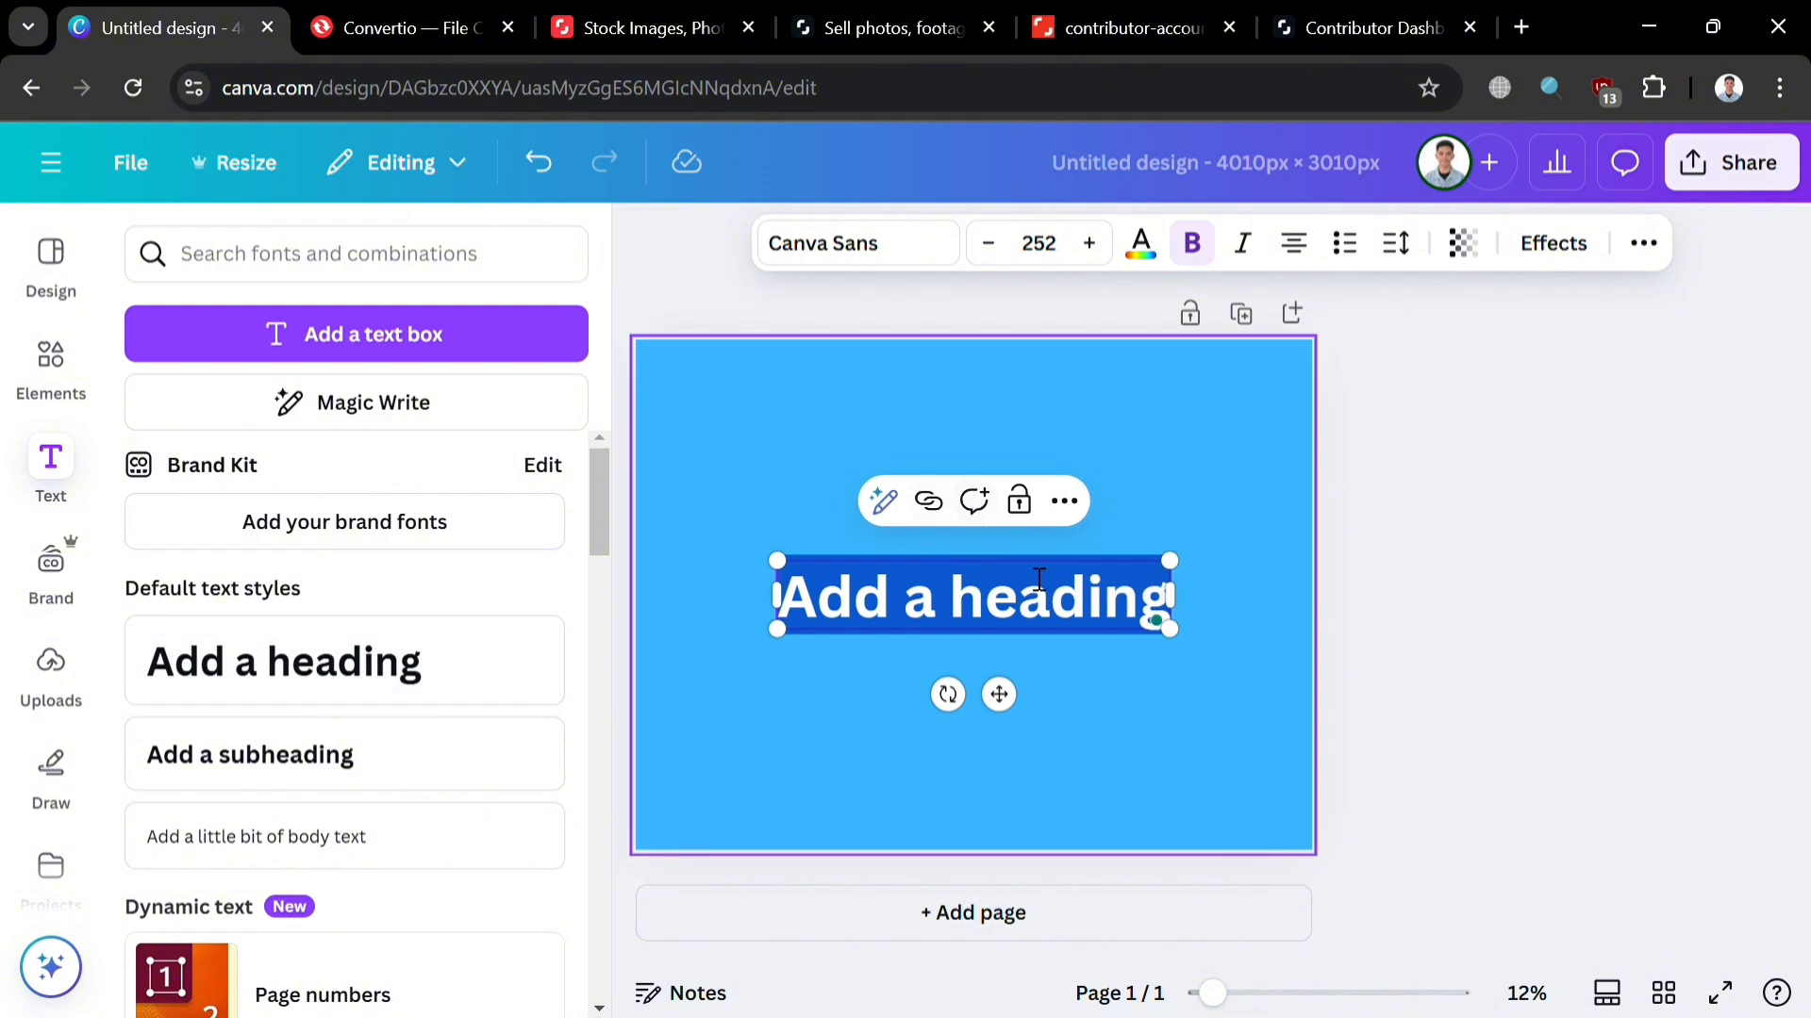
type("PRO")
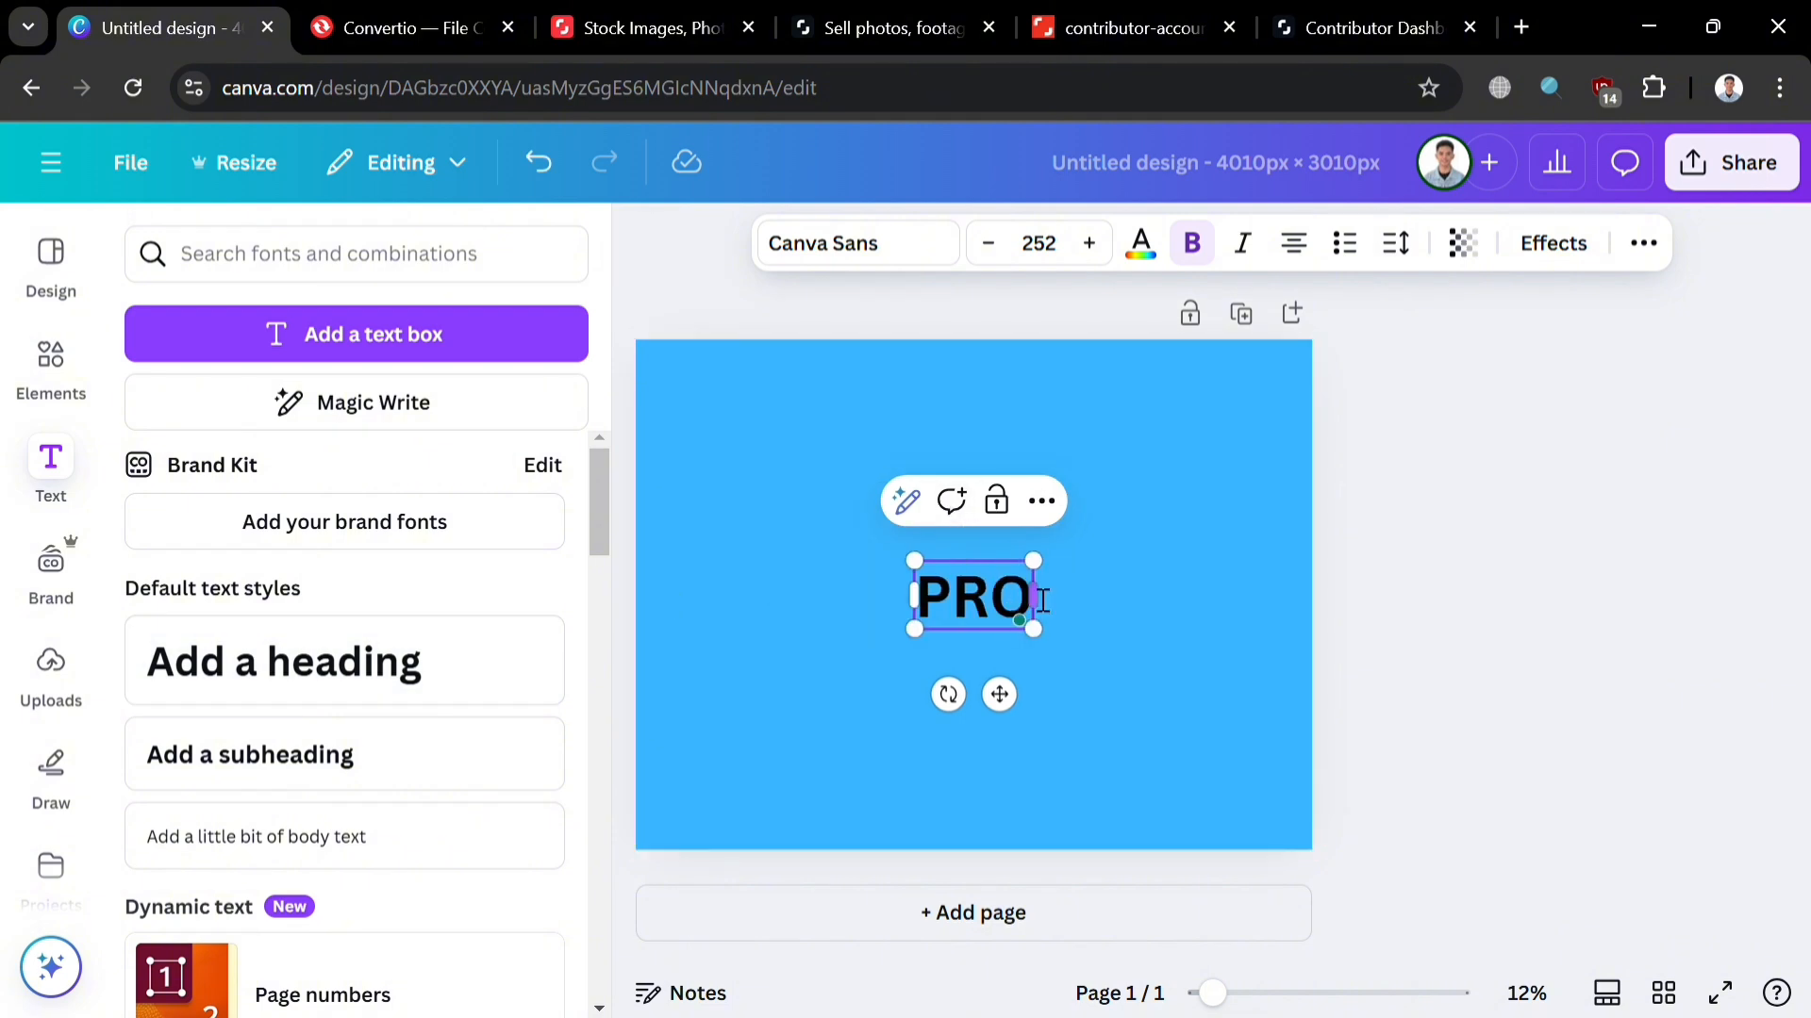
type("MO NOW")
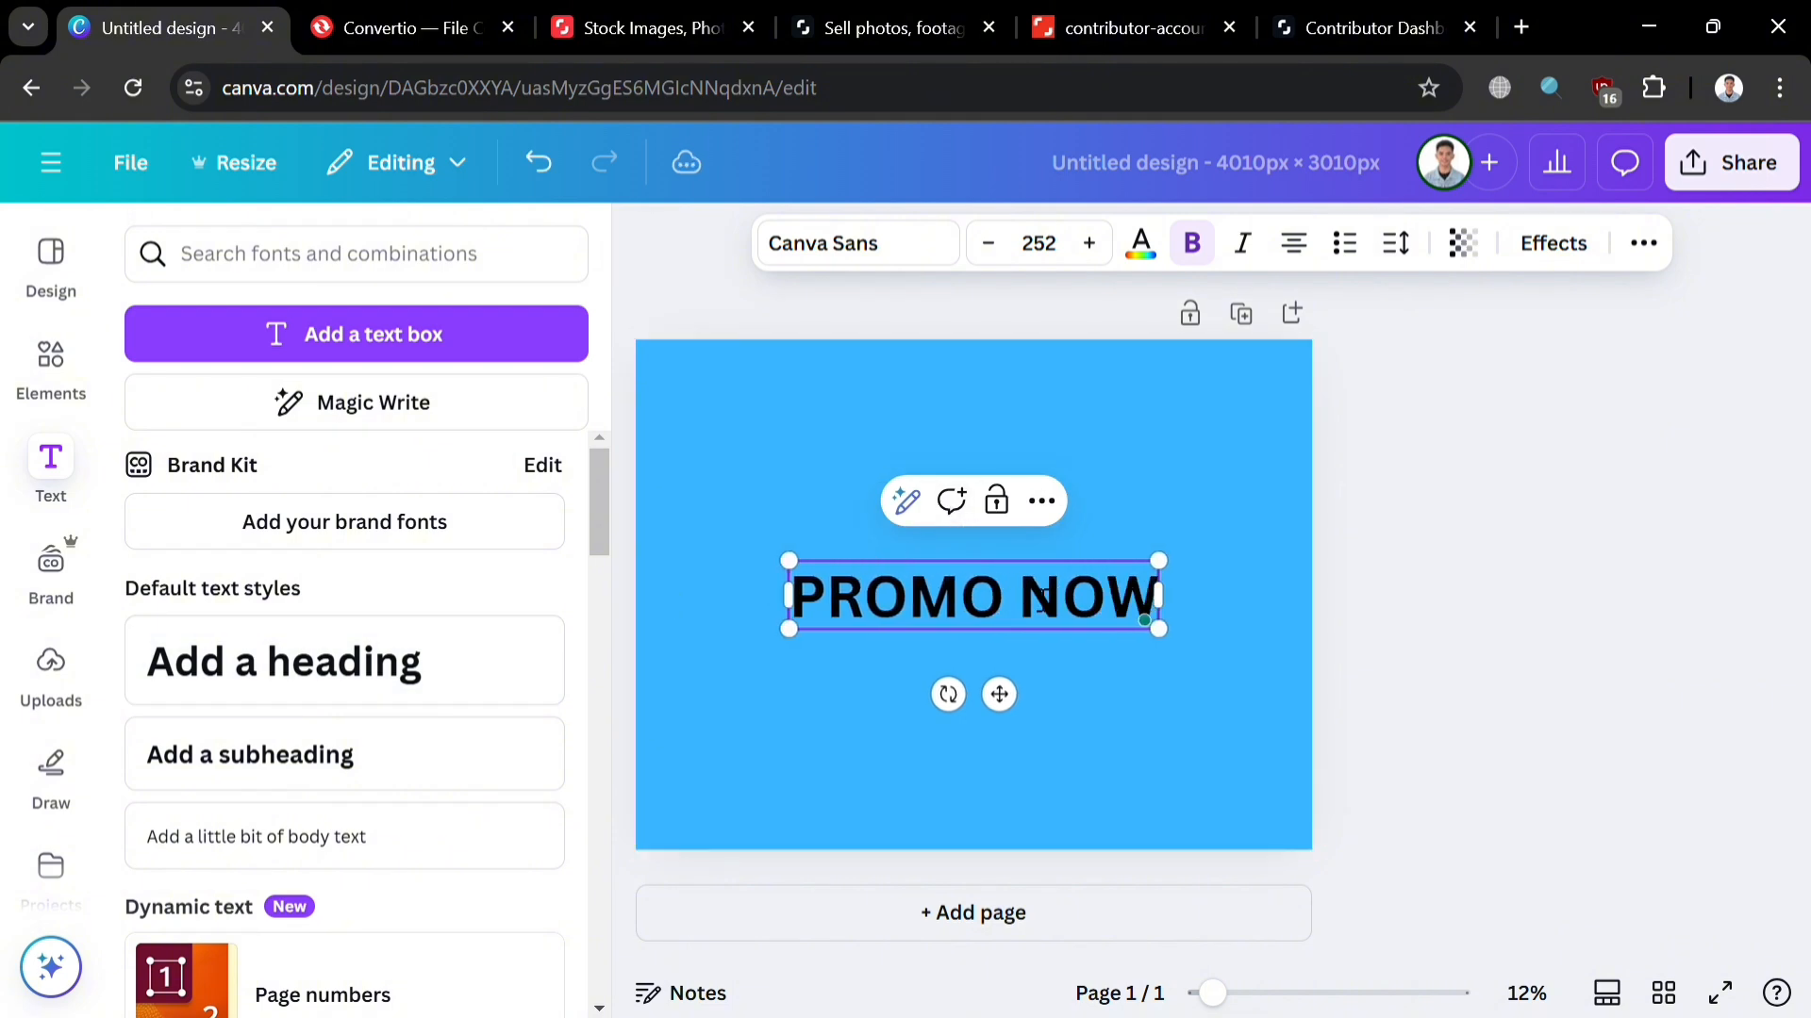
type("!")
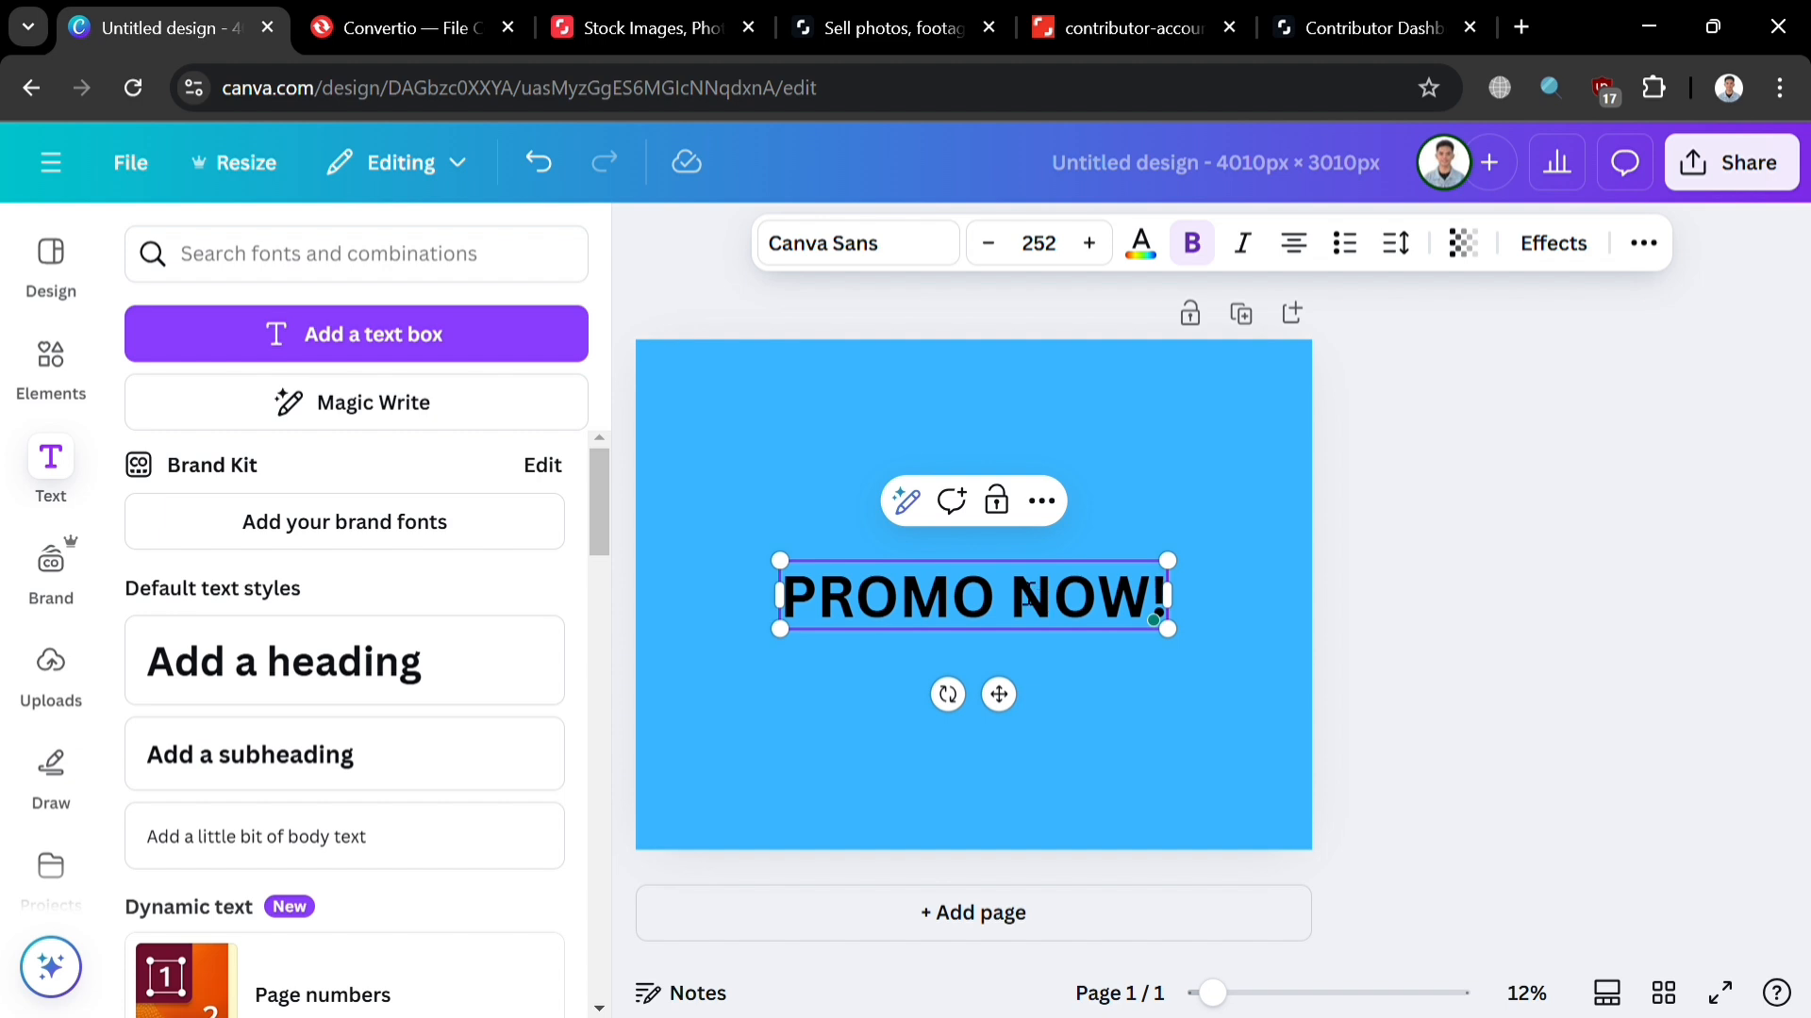
Step: Set the PROMO NOW! heading in Lilita One at size 295
double_click(1053, 599)
left_click(1053, 600)
left_click_drag(809, 613, 1151, 619)
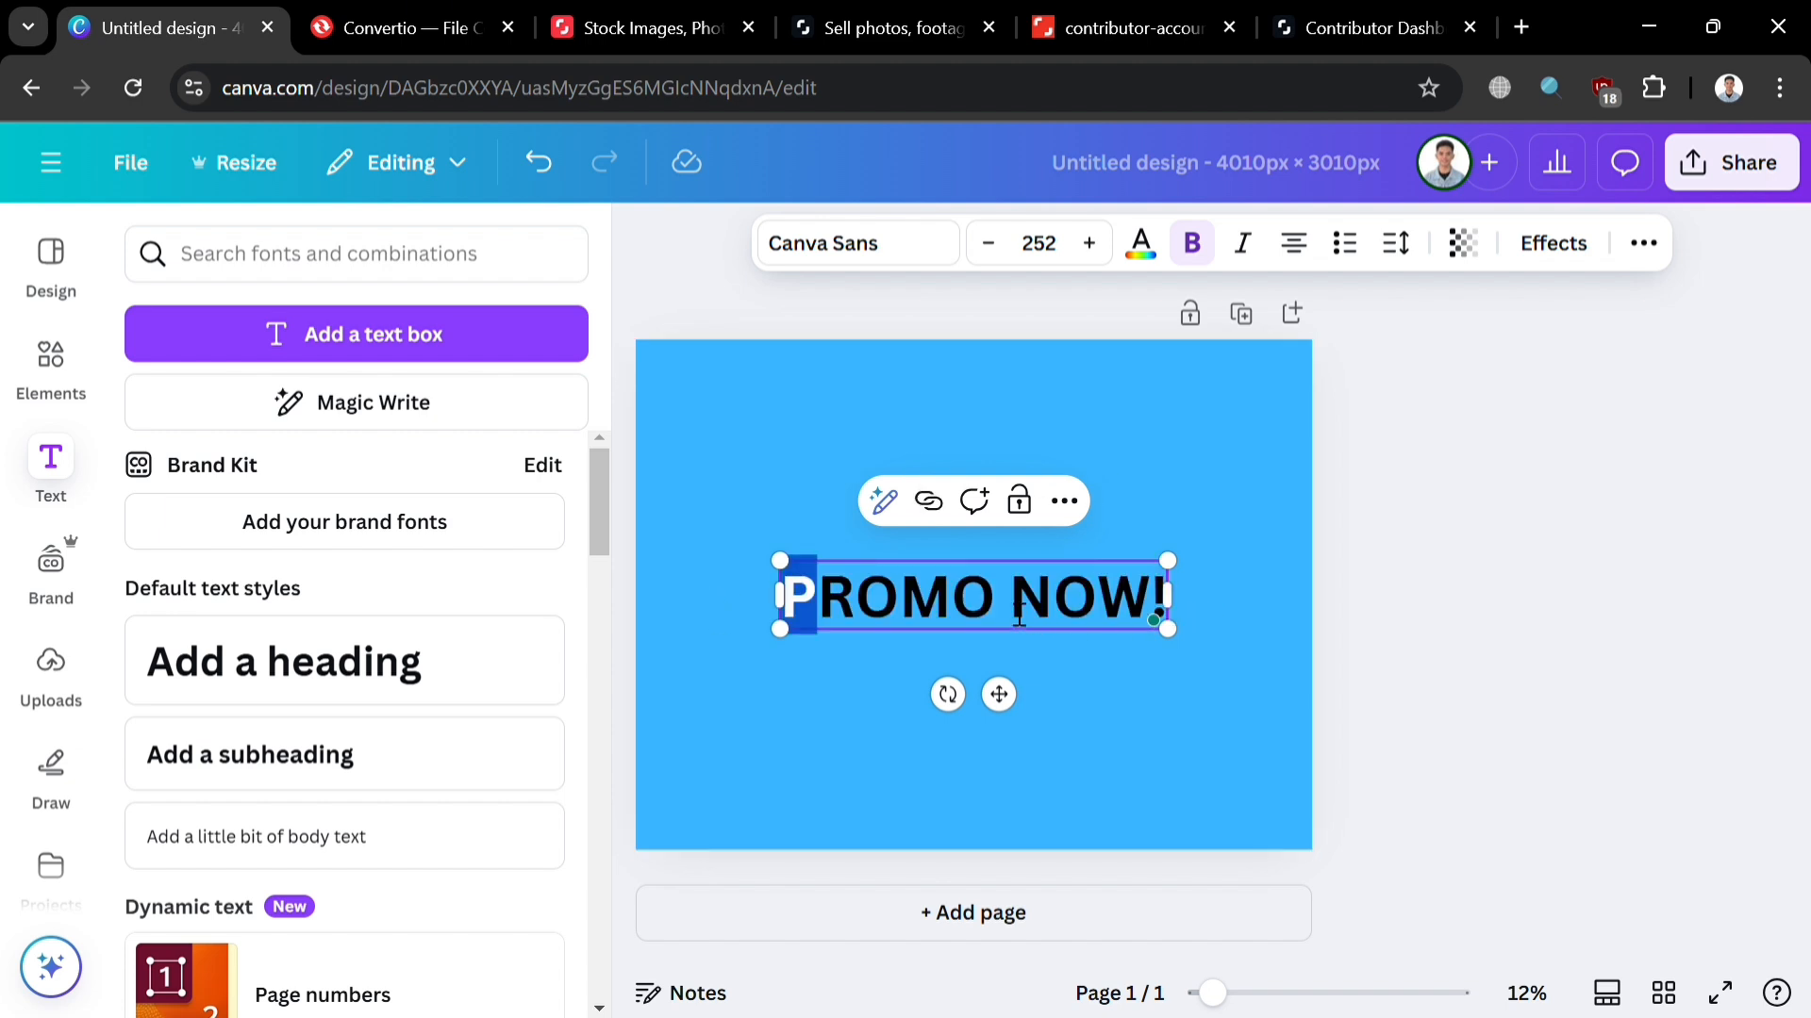
left_click(926, 245)
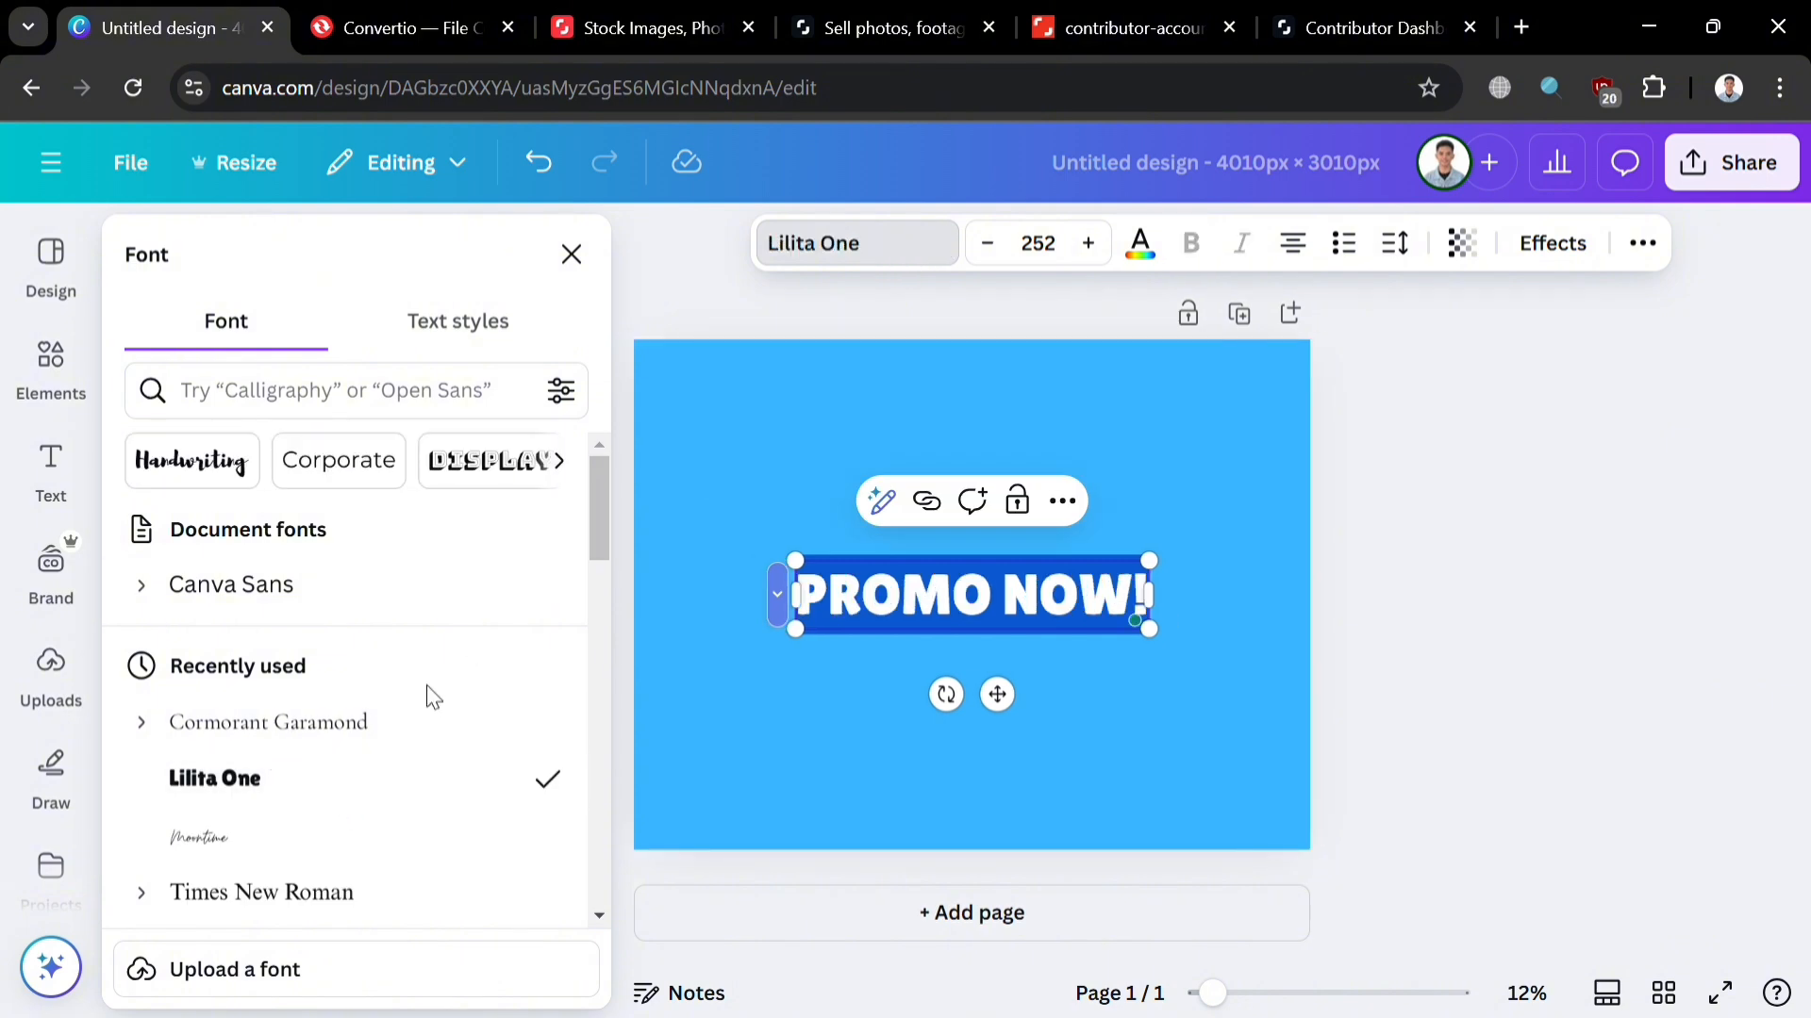
left_click_drag(1187, 653, 1228, 687)
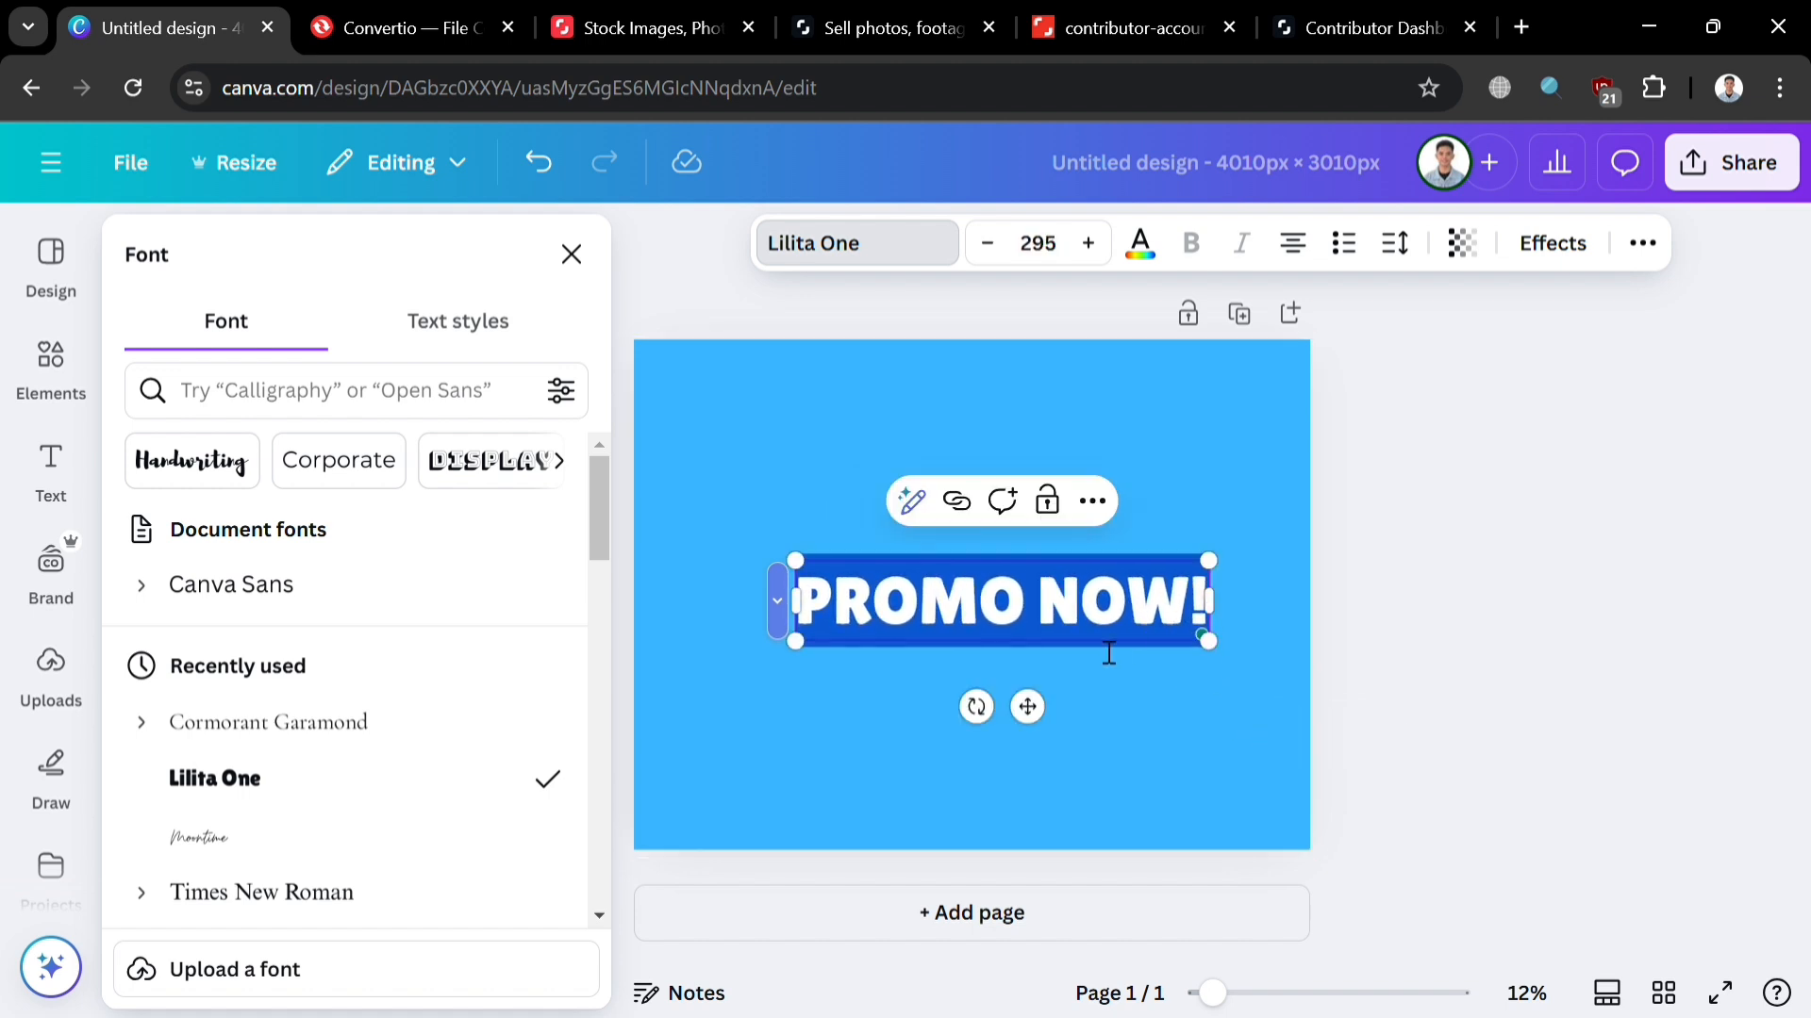
left_click(1058, 636)
left_click_drag(1046, 630, 1192, 624)
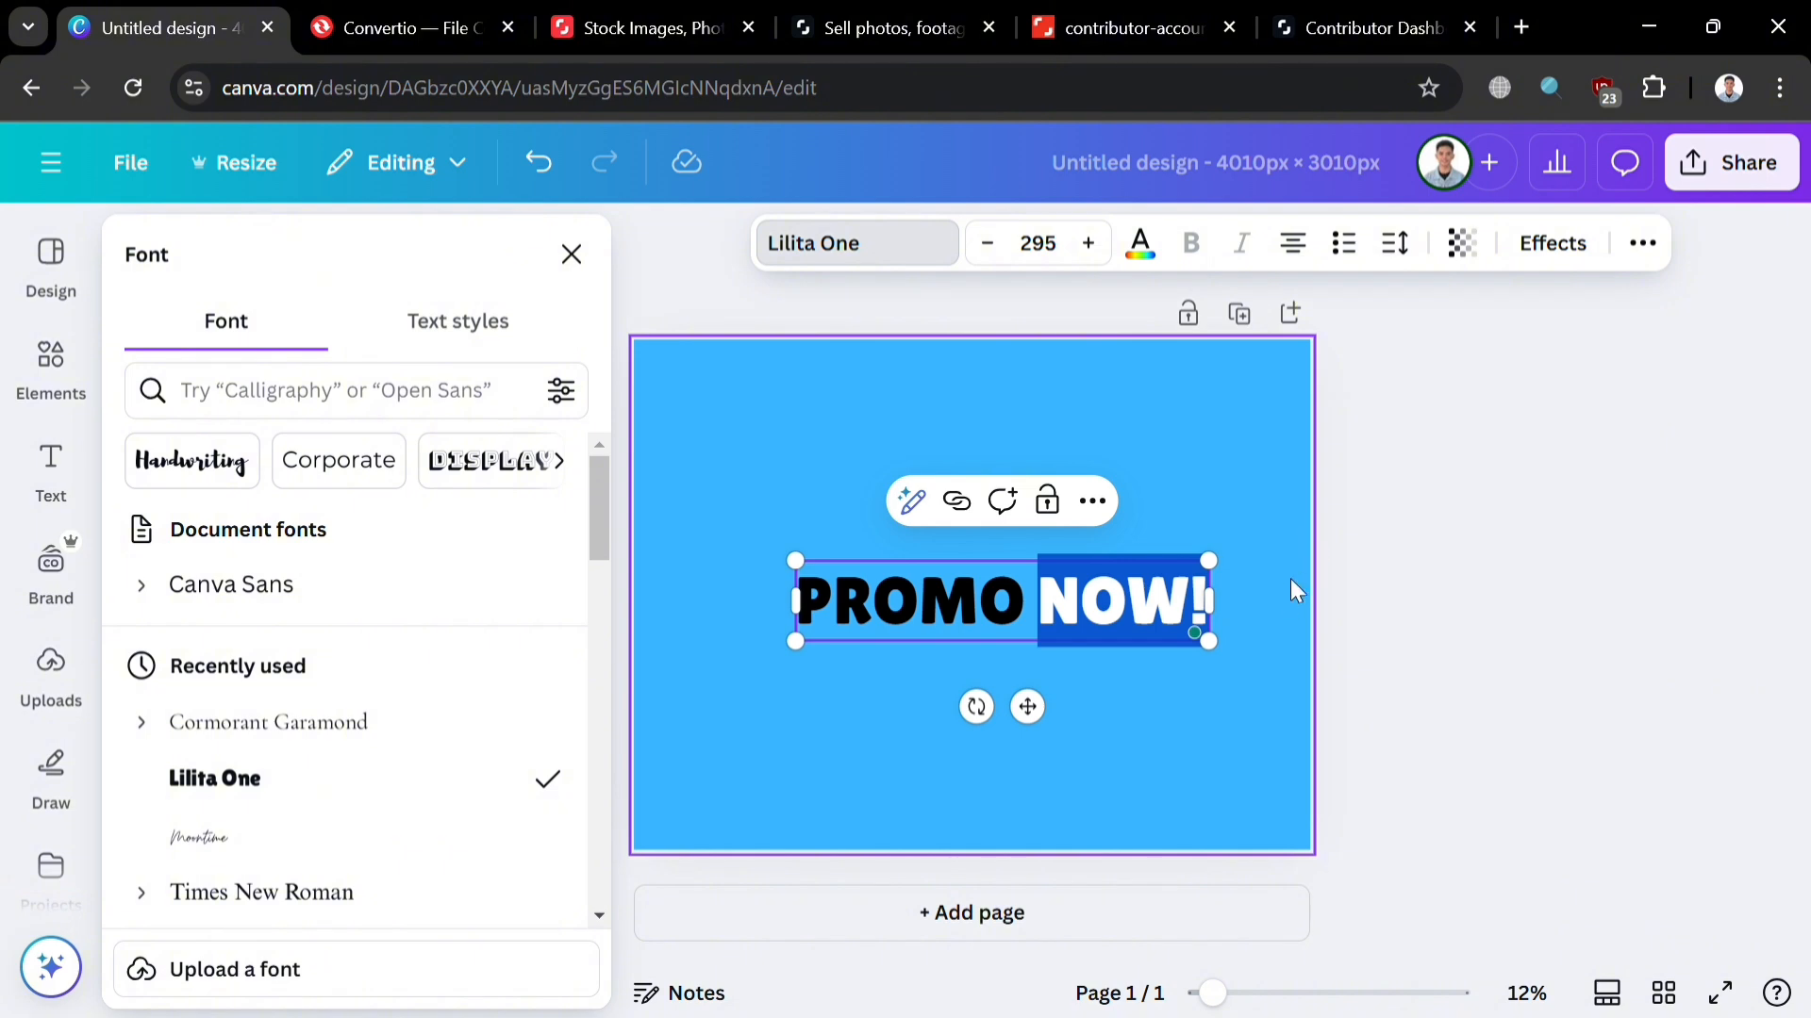
Step: Delete NOW! and restack PROMO with one letter per line
key("BackSpace")
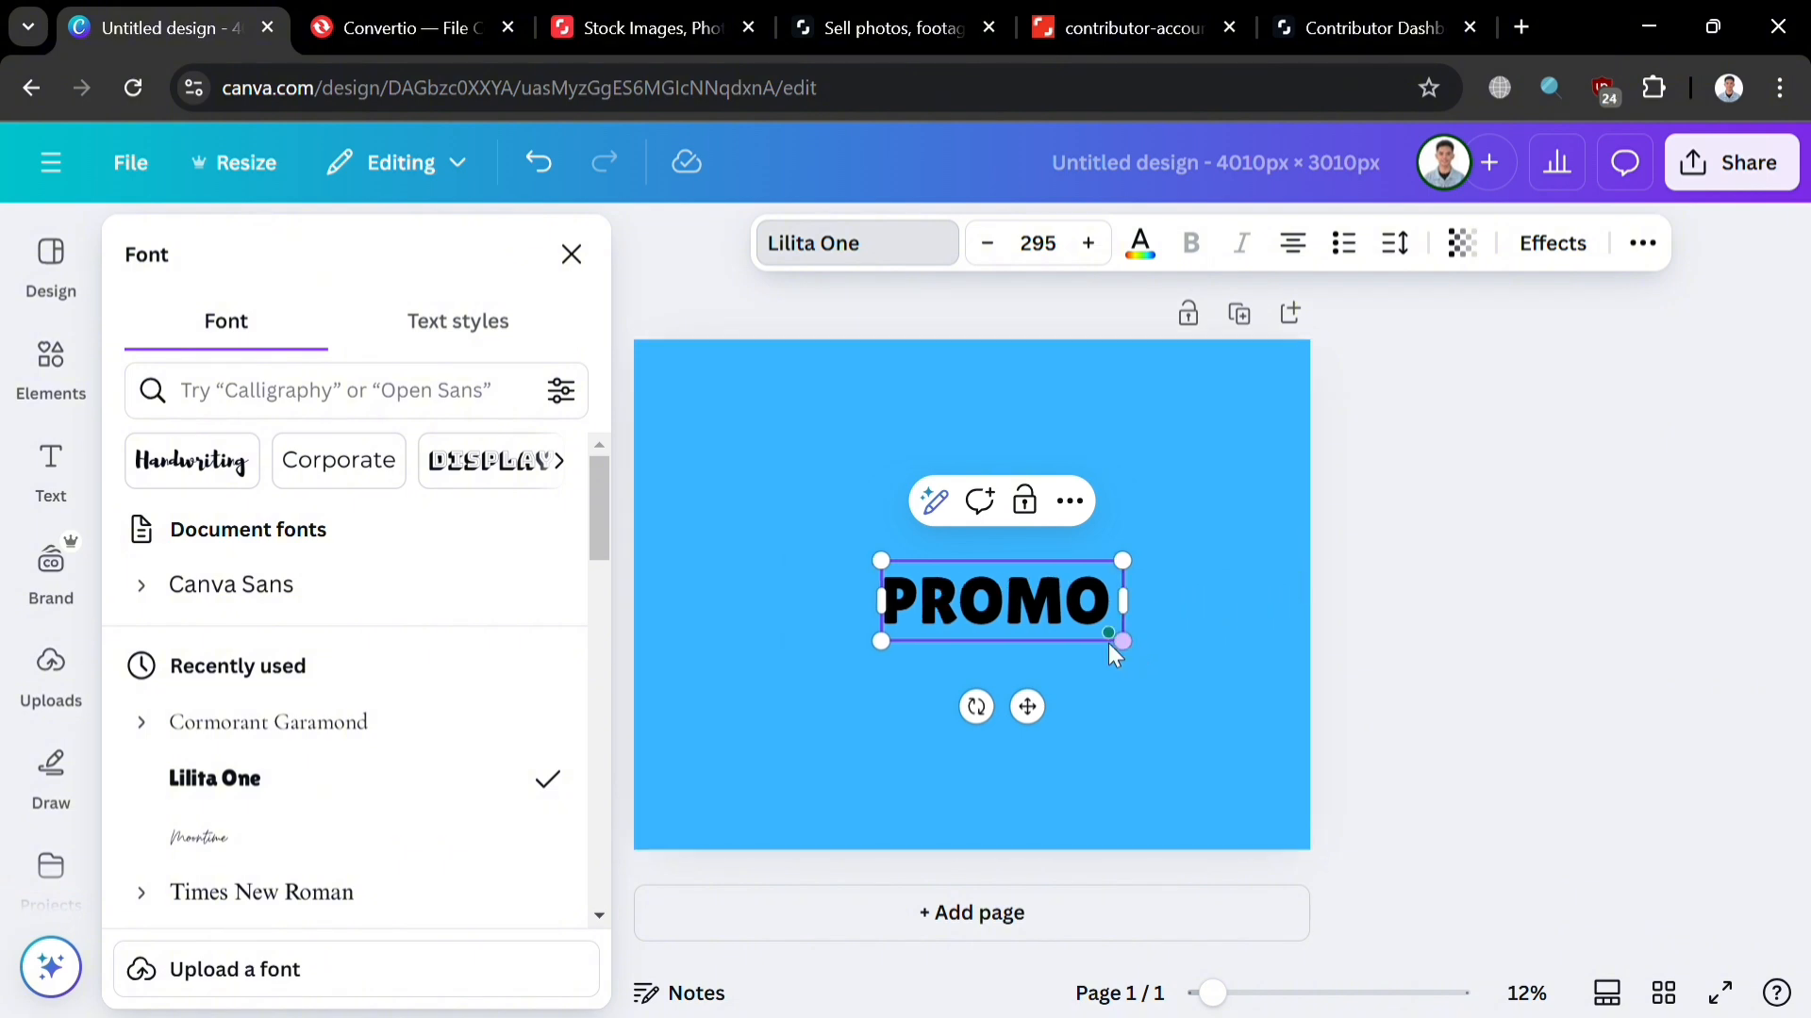
mouse_move(925, 636)
left_mouse_down()
mouse_move(1101, 637)
mouse_move(943, 630)
left_mouse_up()
key("BackSpace")
key("Return")
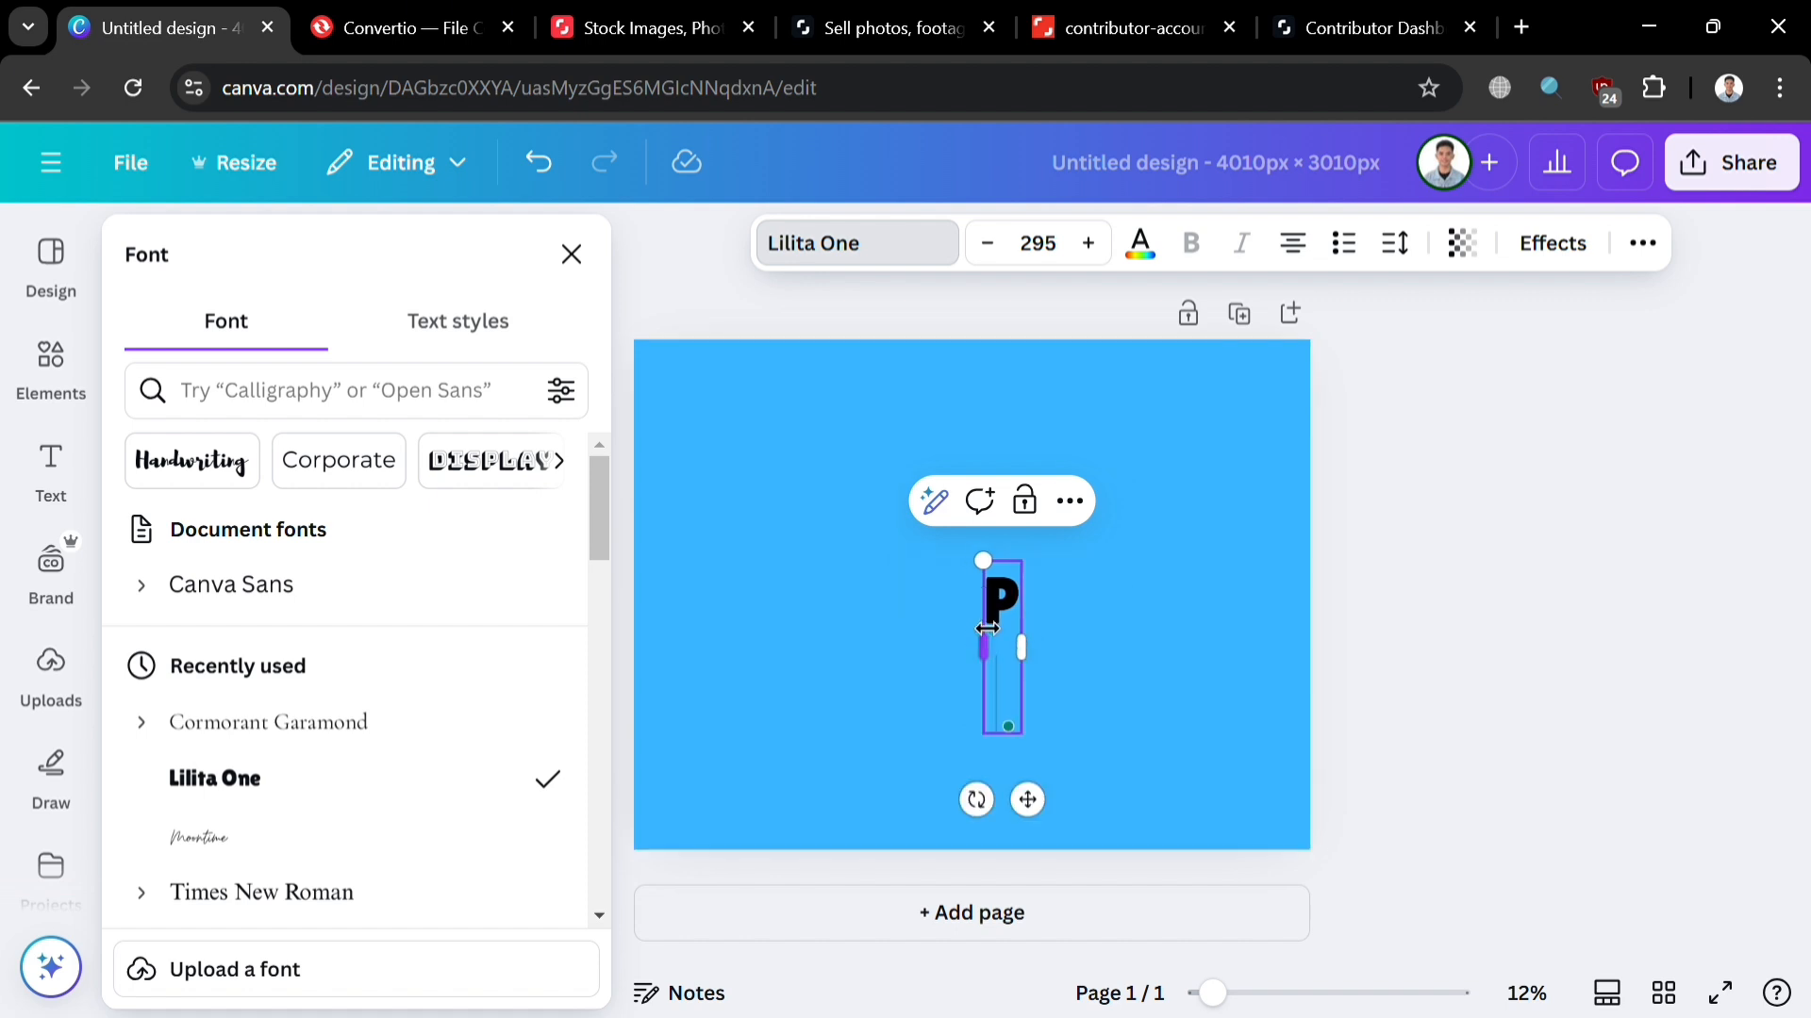
type("R")
key("Return")
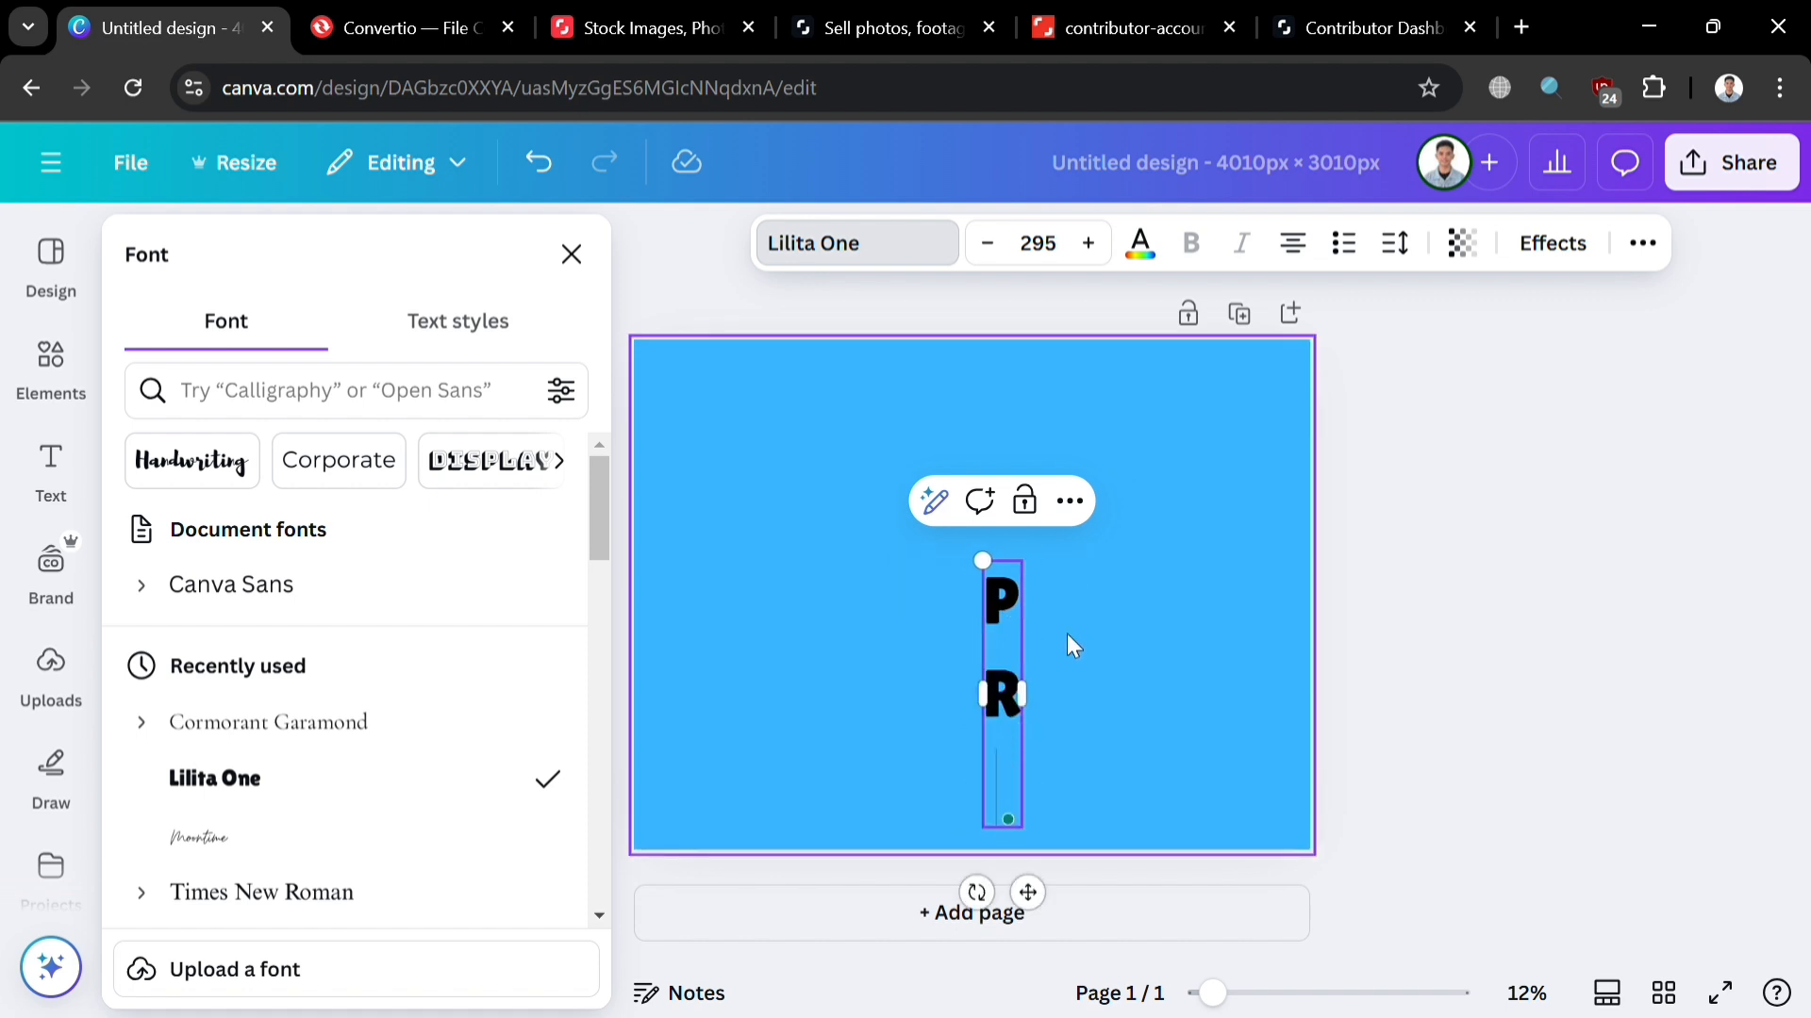
type("O")
key("Return")
type("M")
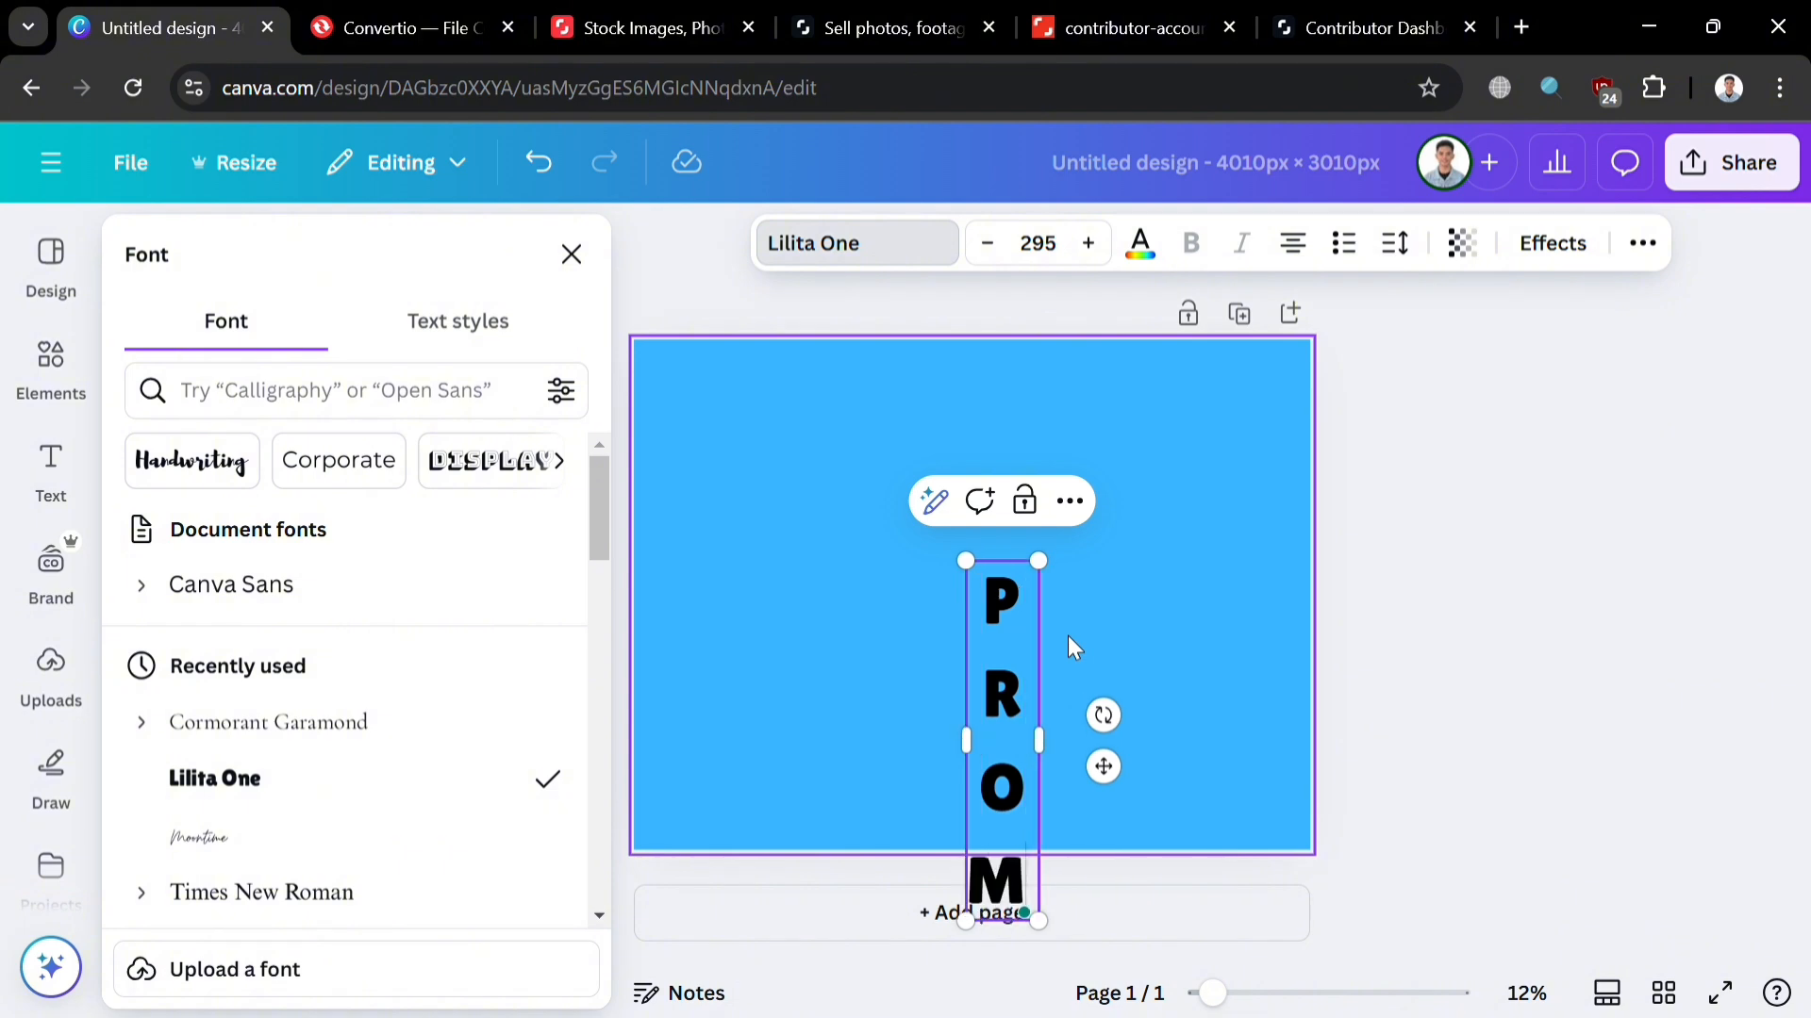
key("Return")
type("O")
Step: Move the vertical PROMO text to the page's left edge
left_click_drag(1127, 776, 804, 630)
left_click(1273, 627)
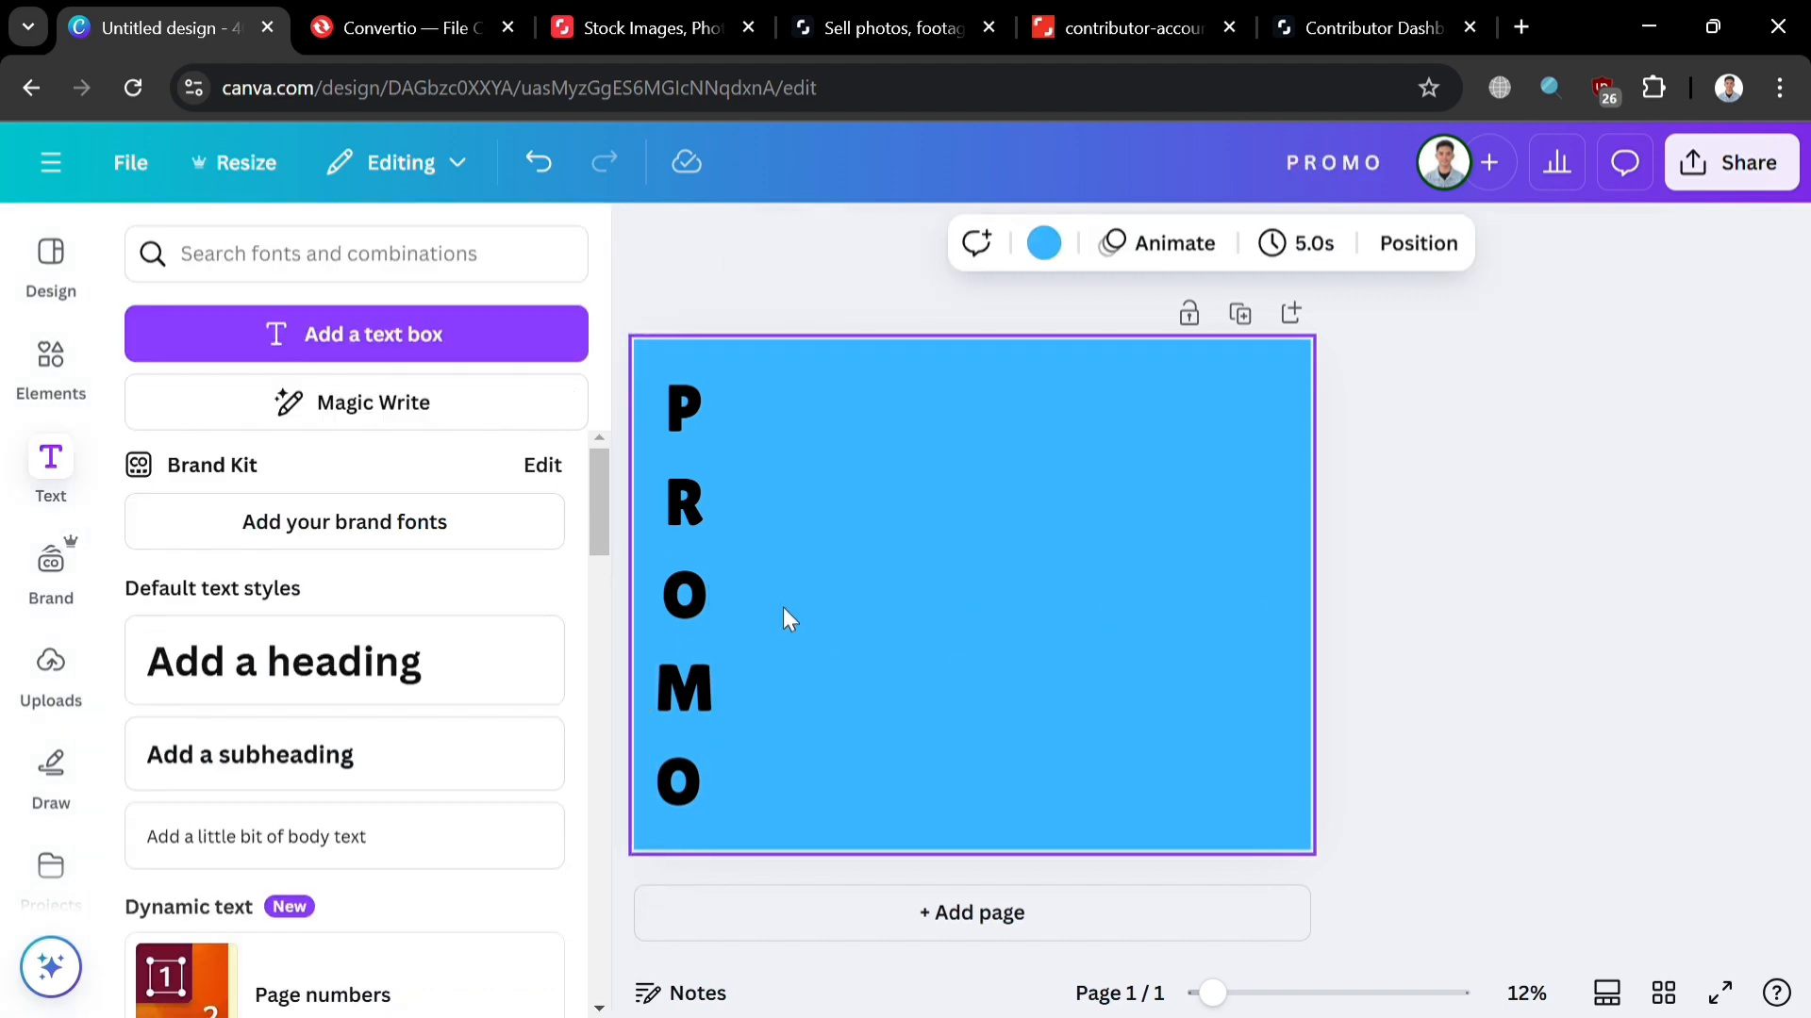
left_click(677, 596)
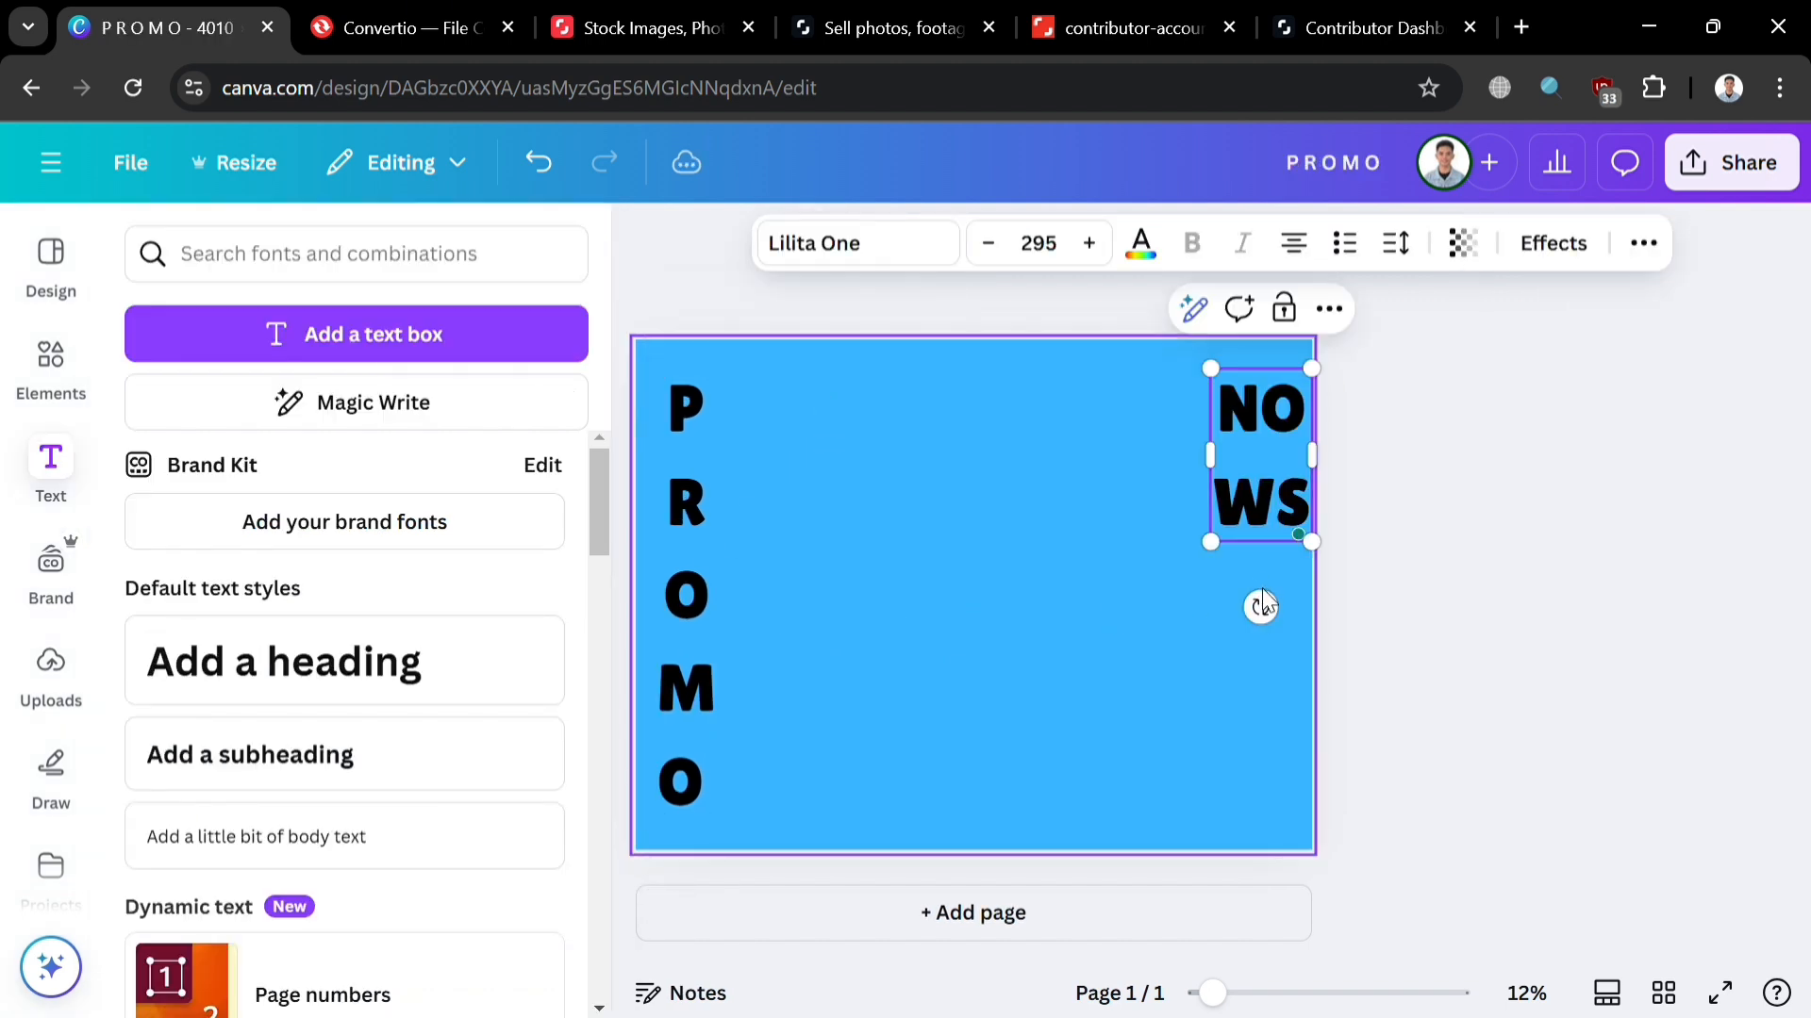
Step: Retype the duplicate box as N-O-W-! stacked vertically and place it down the right edge
key("BackSpace")
key("BackSpace")
key("BackSpace")
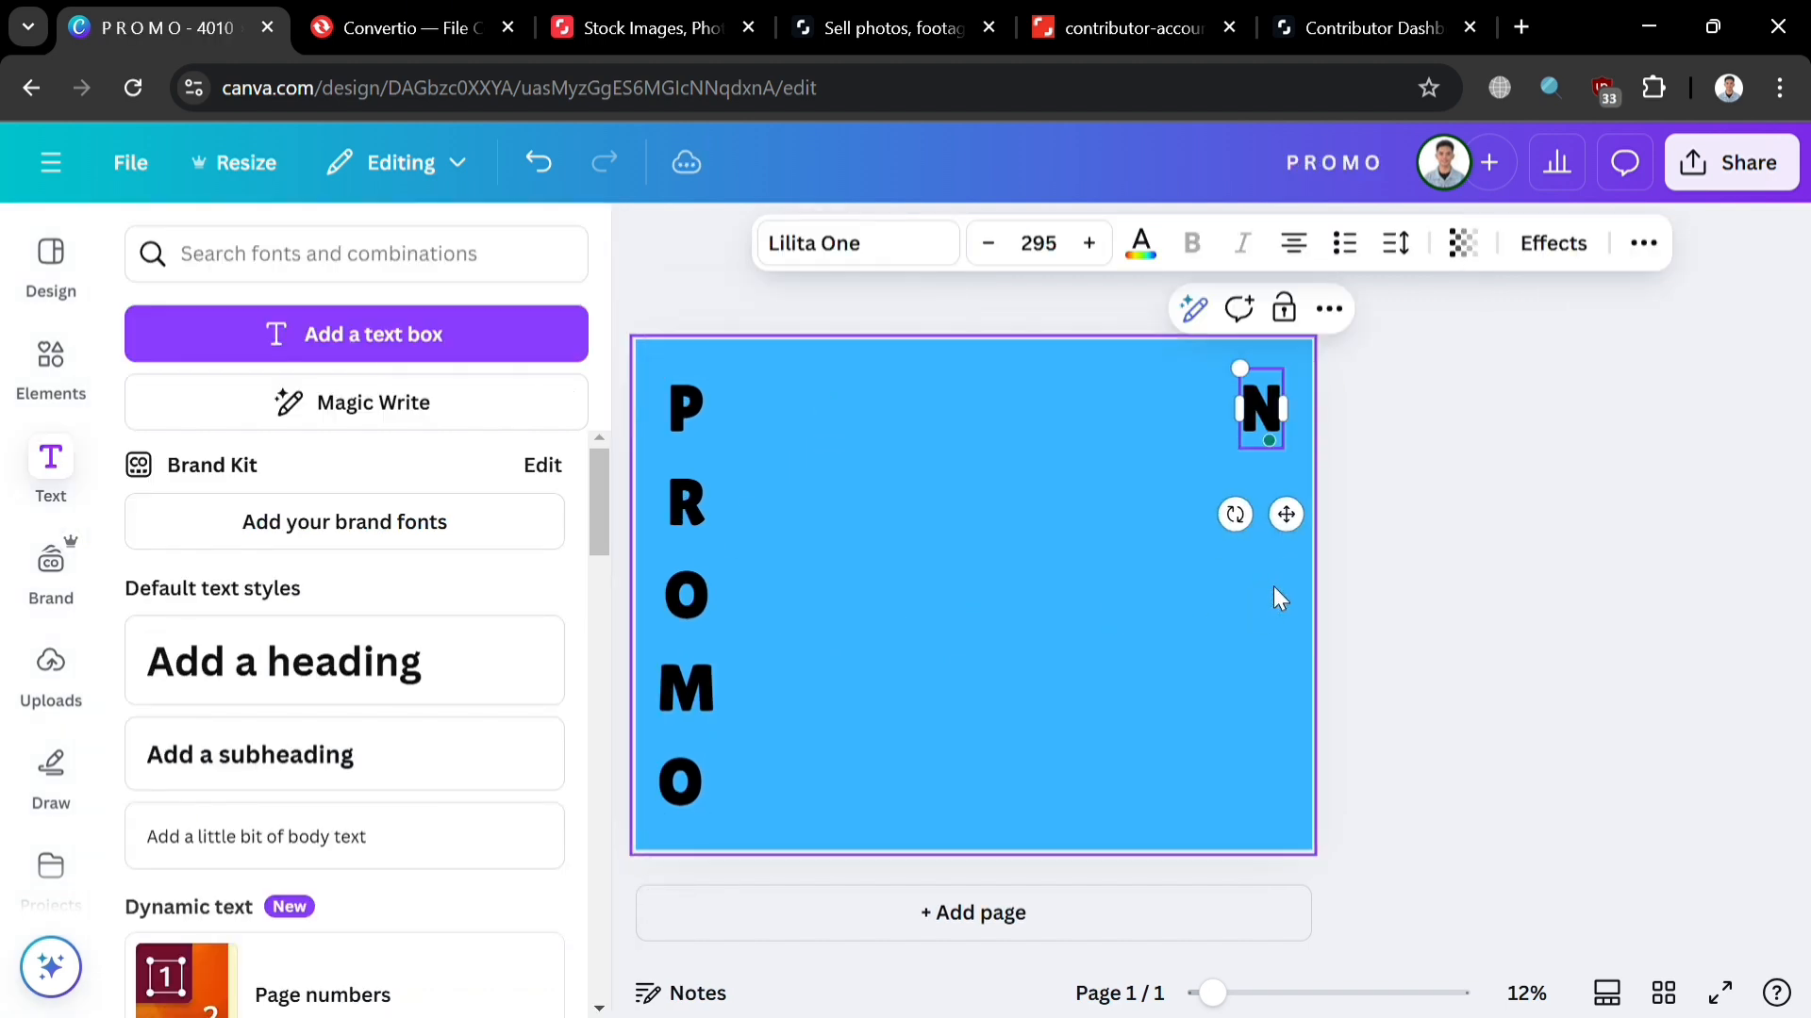
key("Return")
type("O")
key("Return")
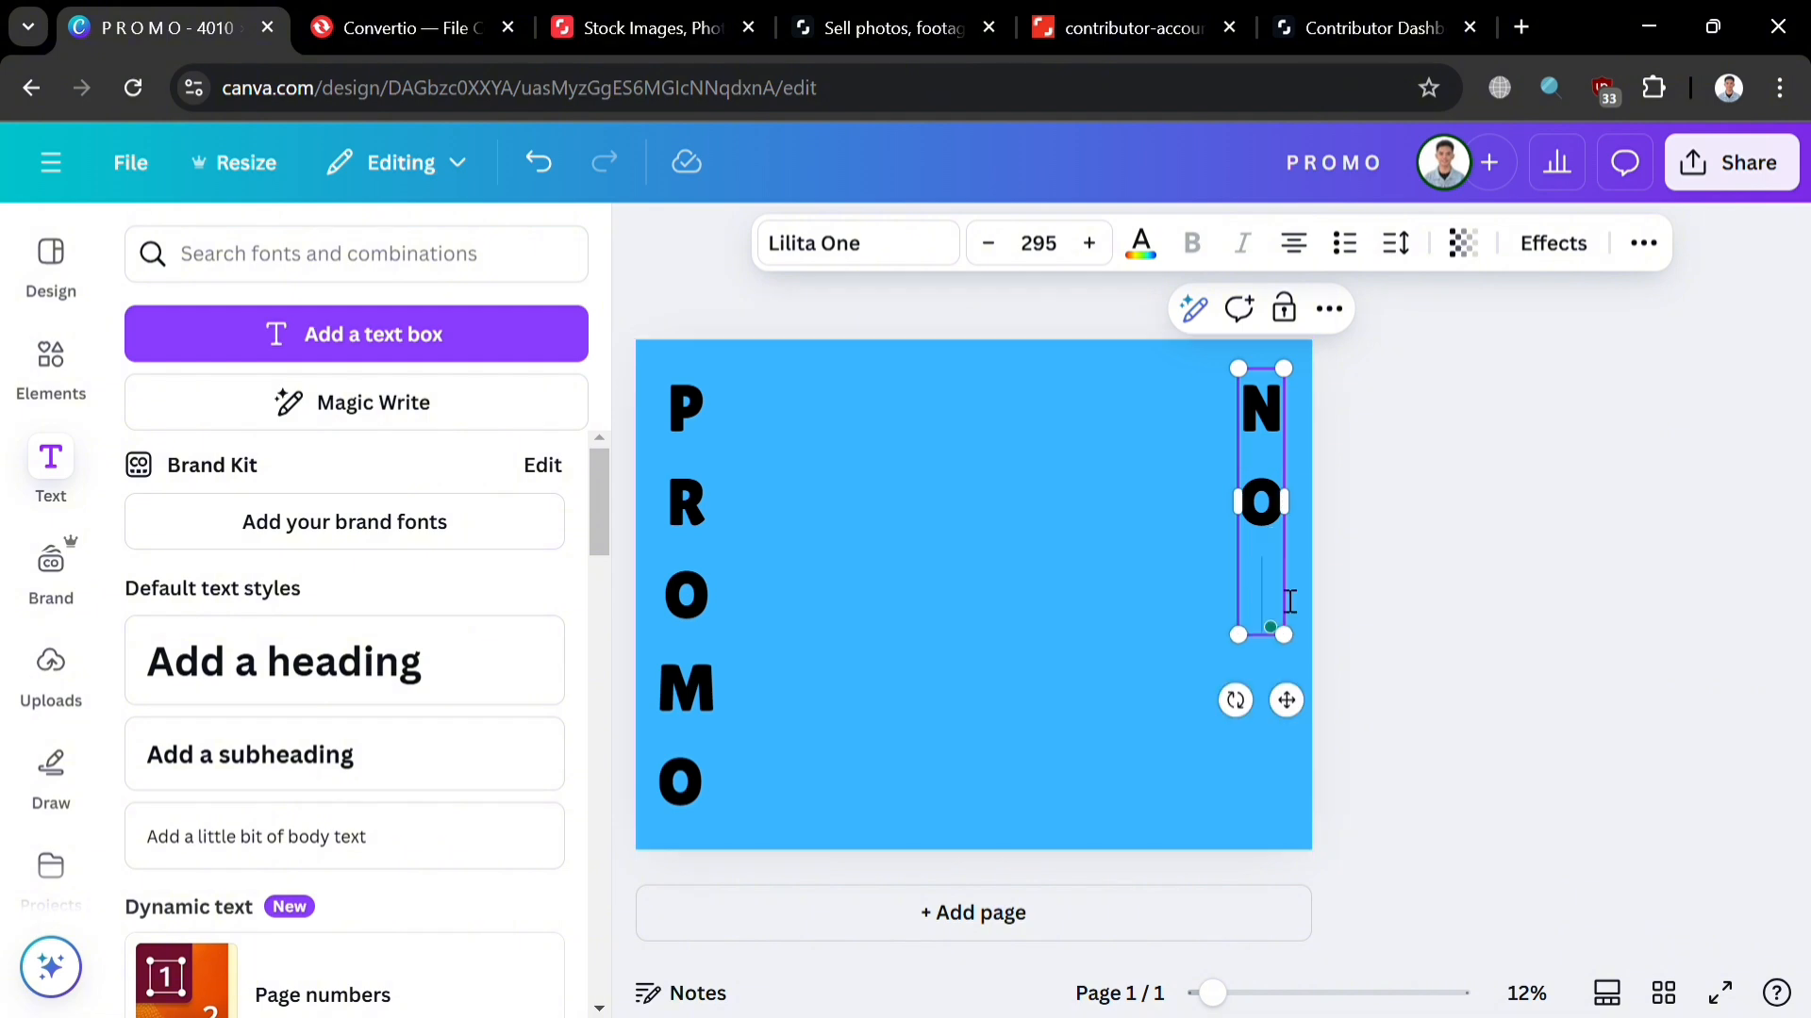
type("W")
key("Return")
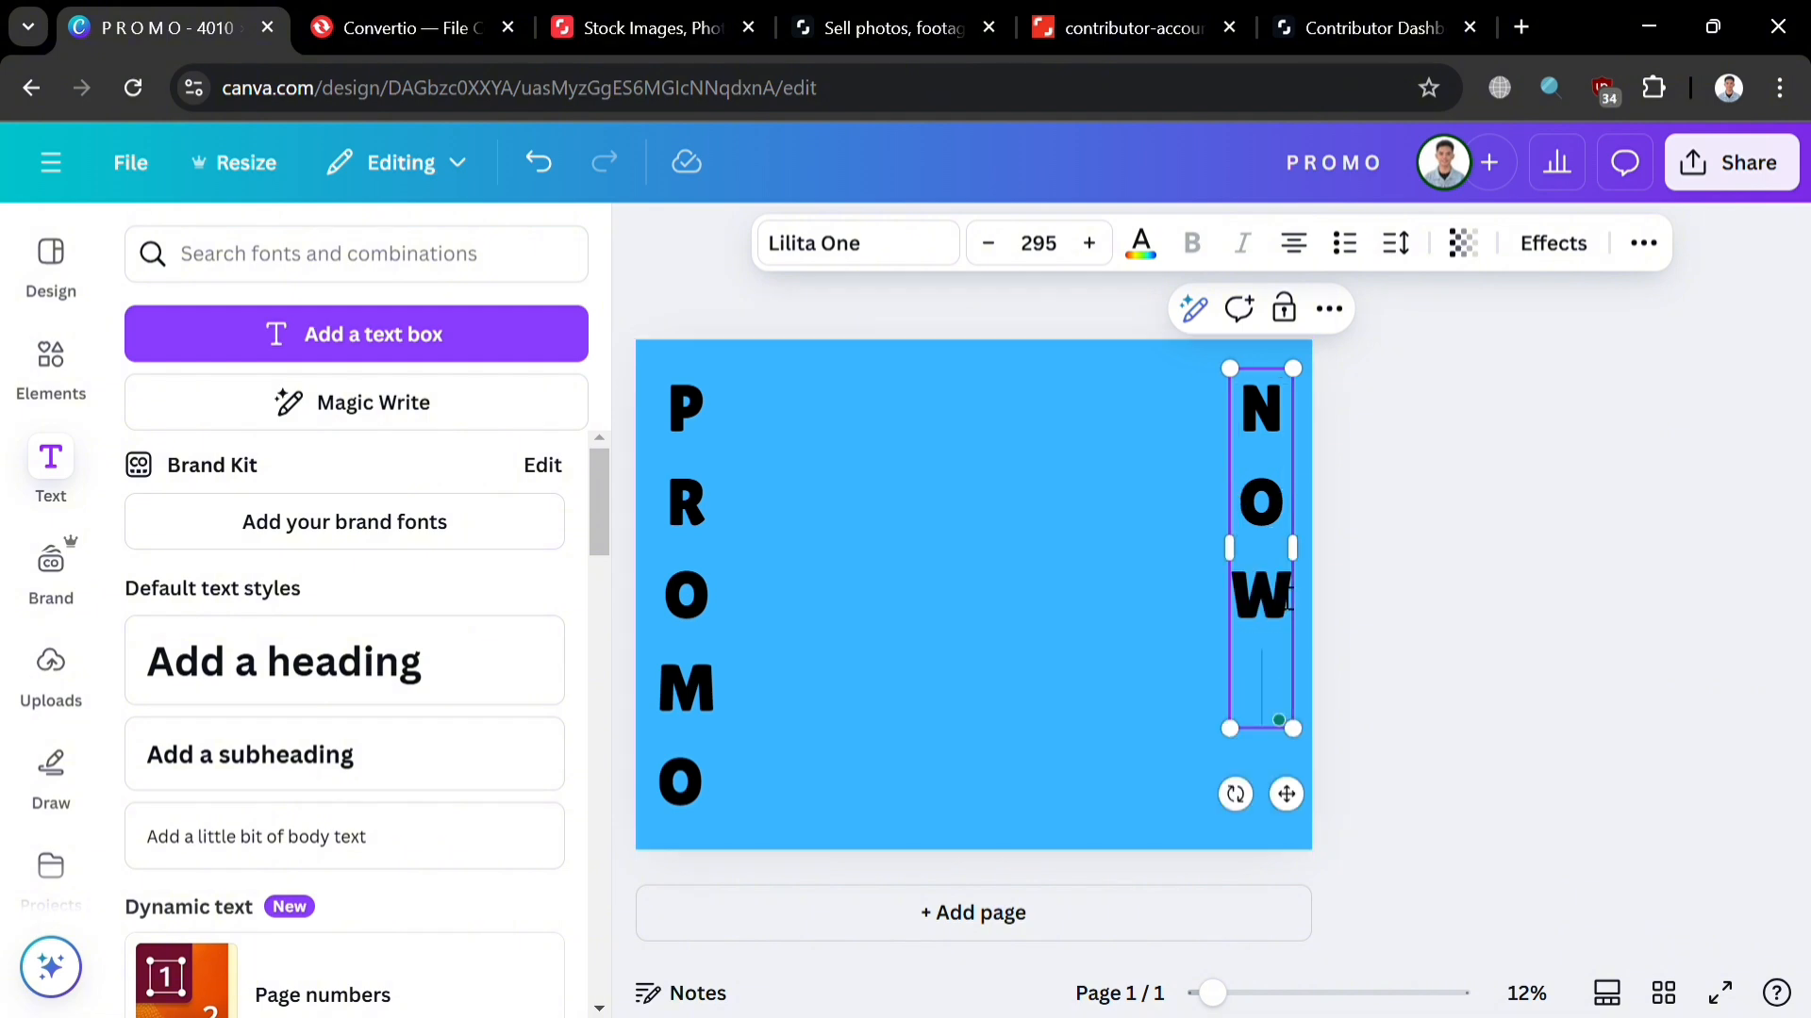
type("@!")
key("BackSpace")
key("BackSpace")
left_click(1172, 712)
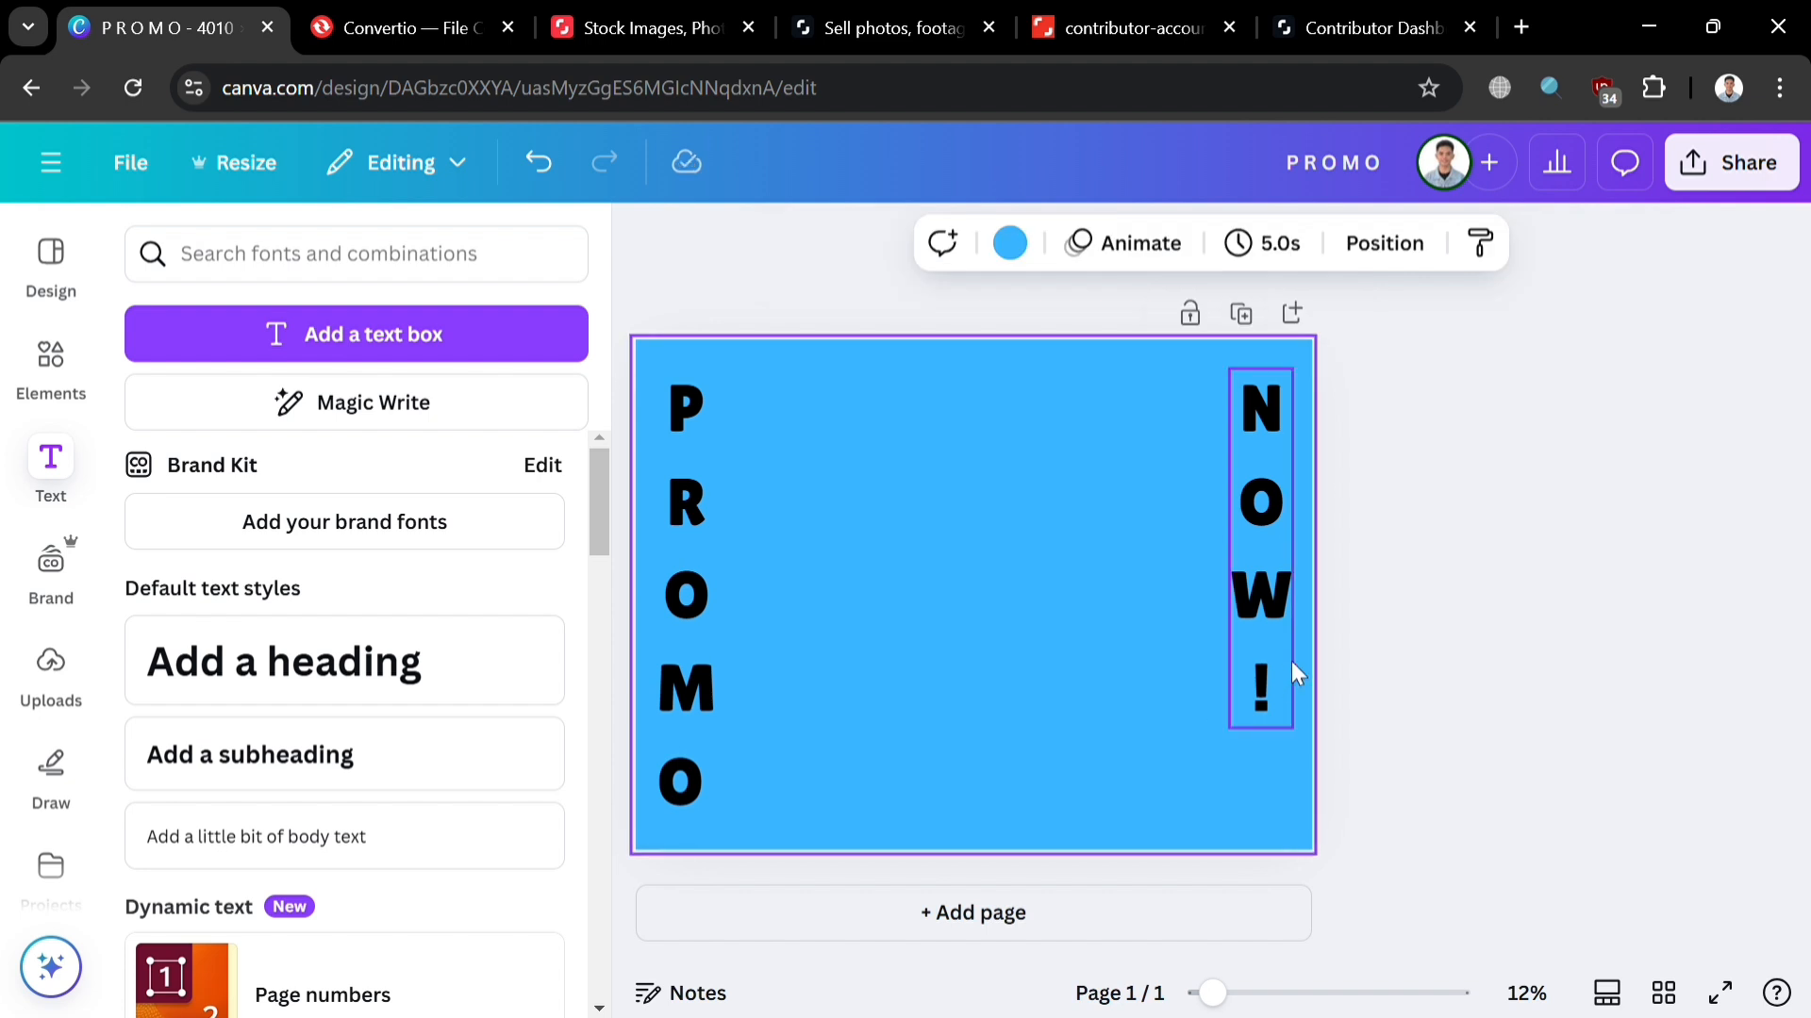
left_click_drag(1292, 673, 1299, 716)
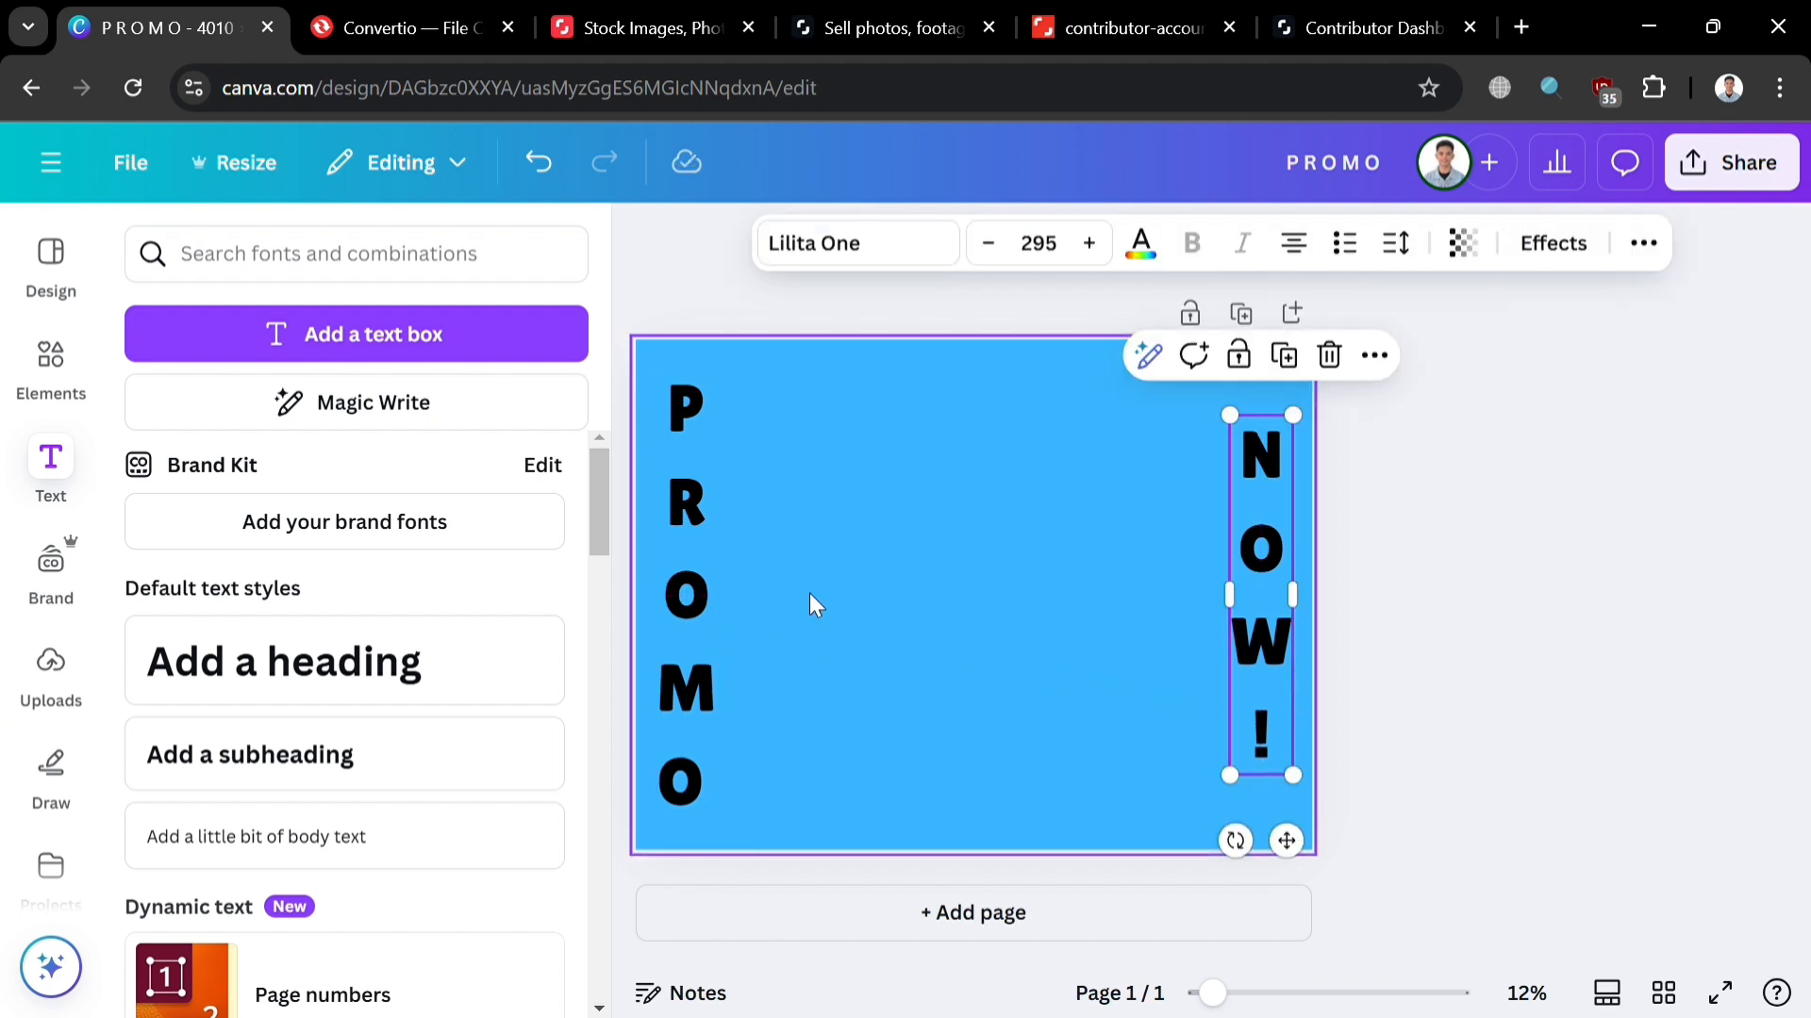
left_click(711, 635)
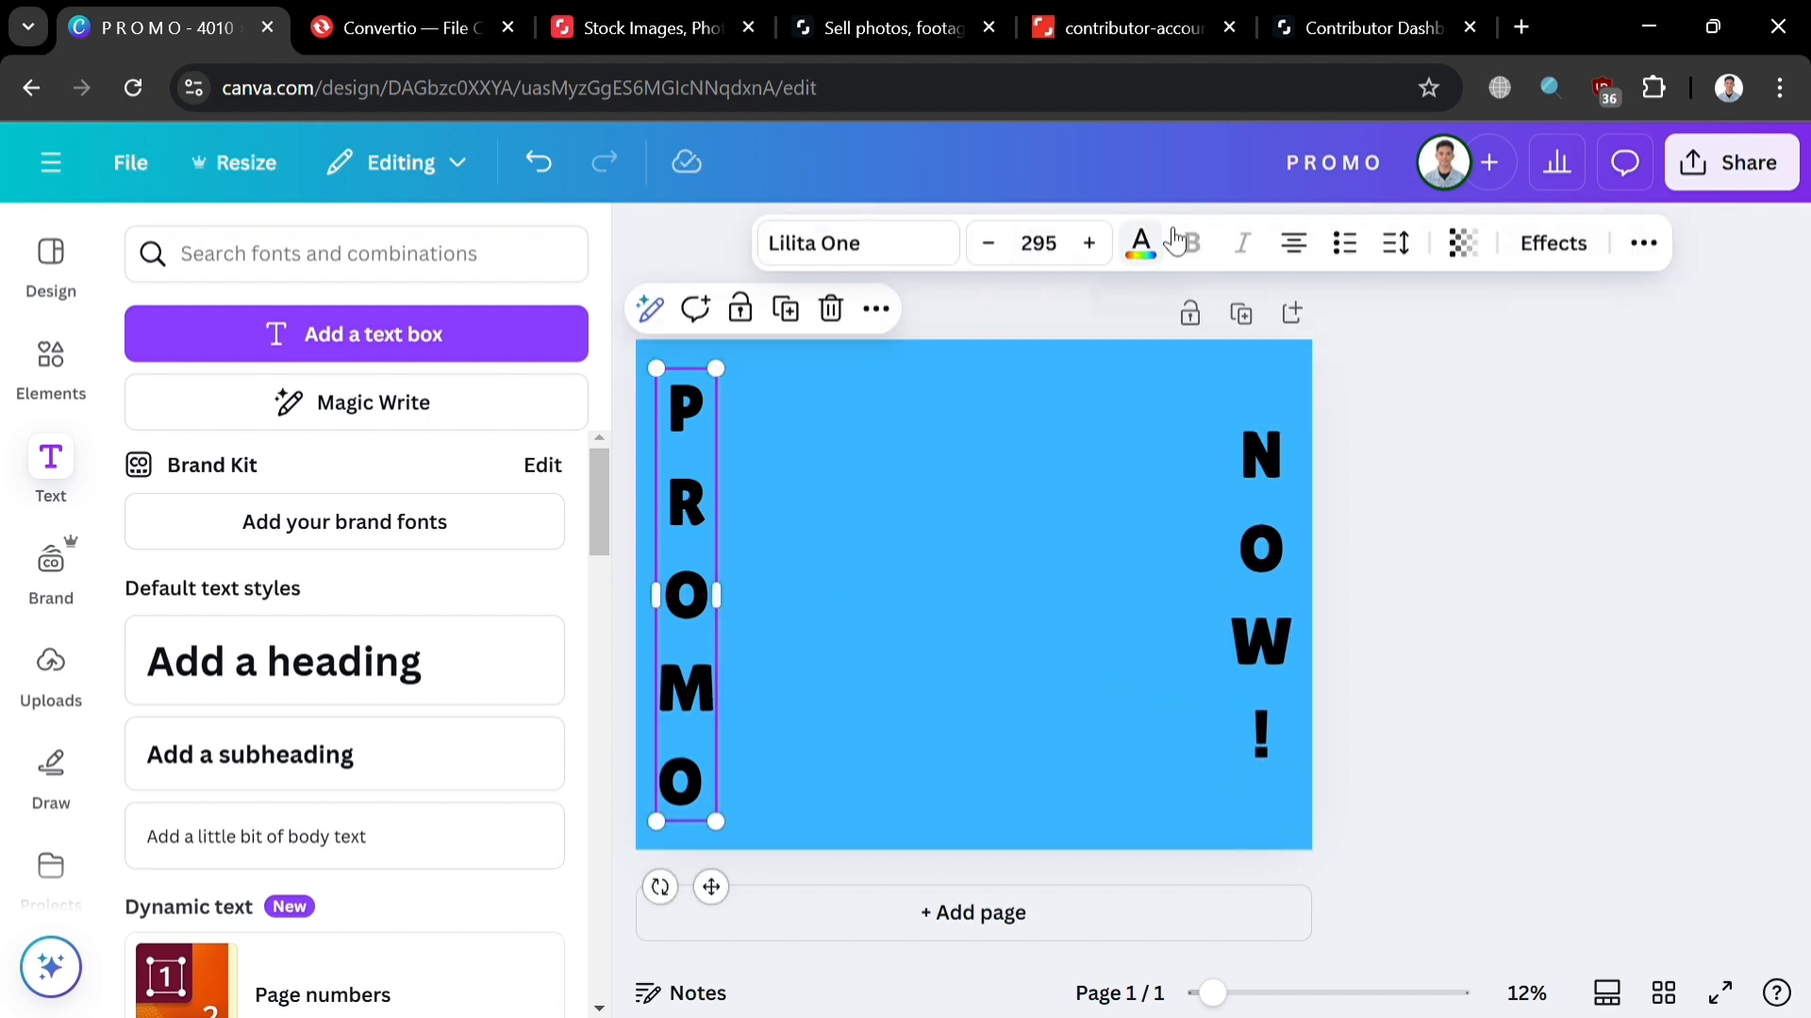
Step: Color PROMO and NOW! dark grey, then add an 'Add a heading' box mid-page
left_click(1140, 247)
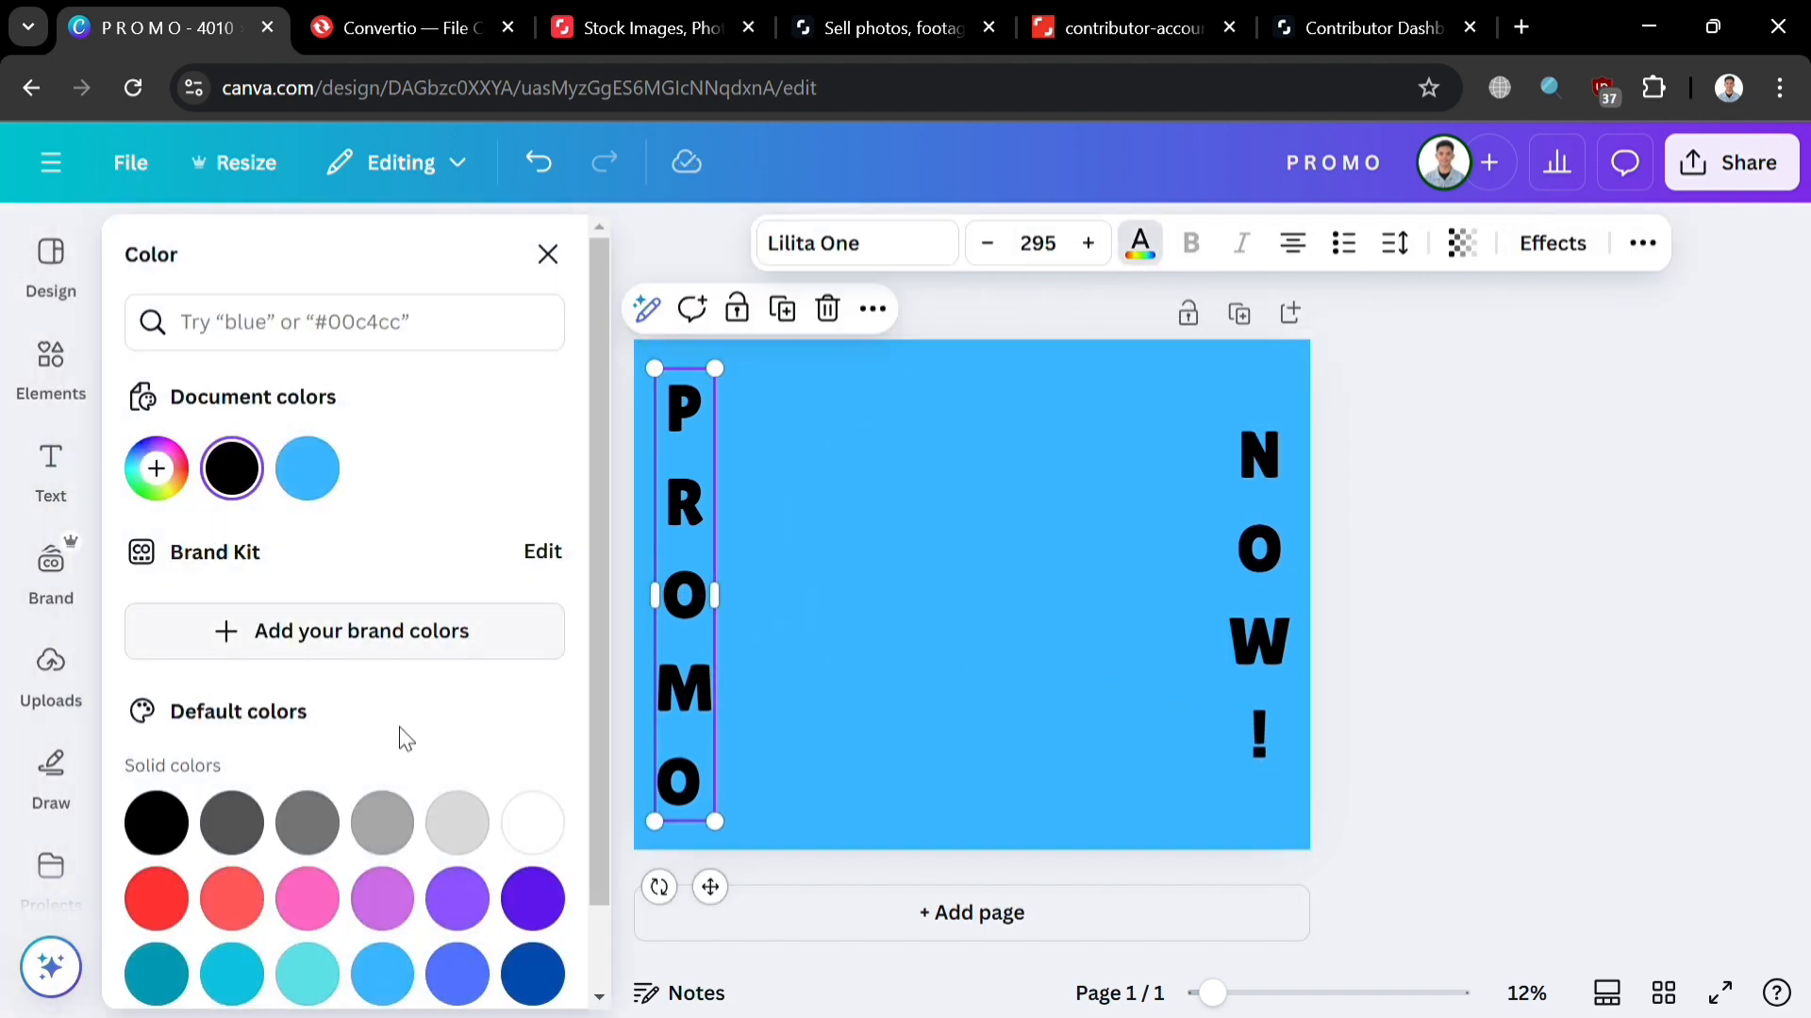
left_click(308, 823)
left_click(1265, 545)
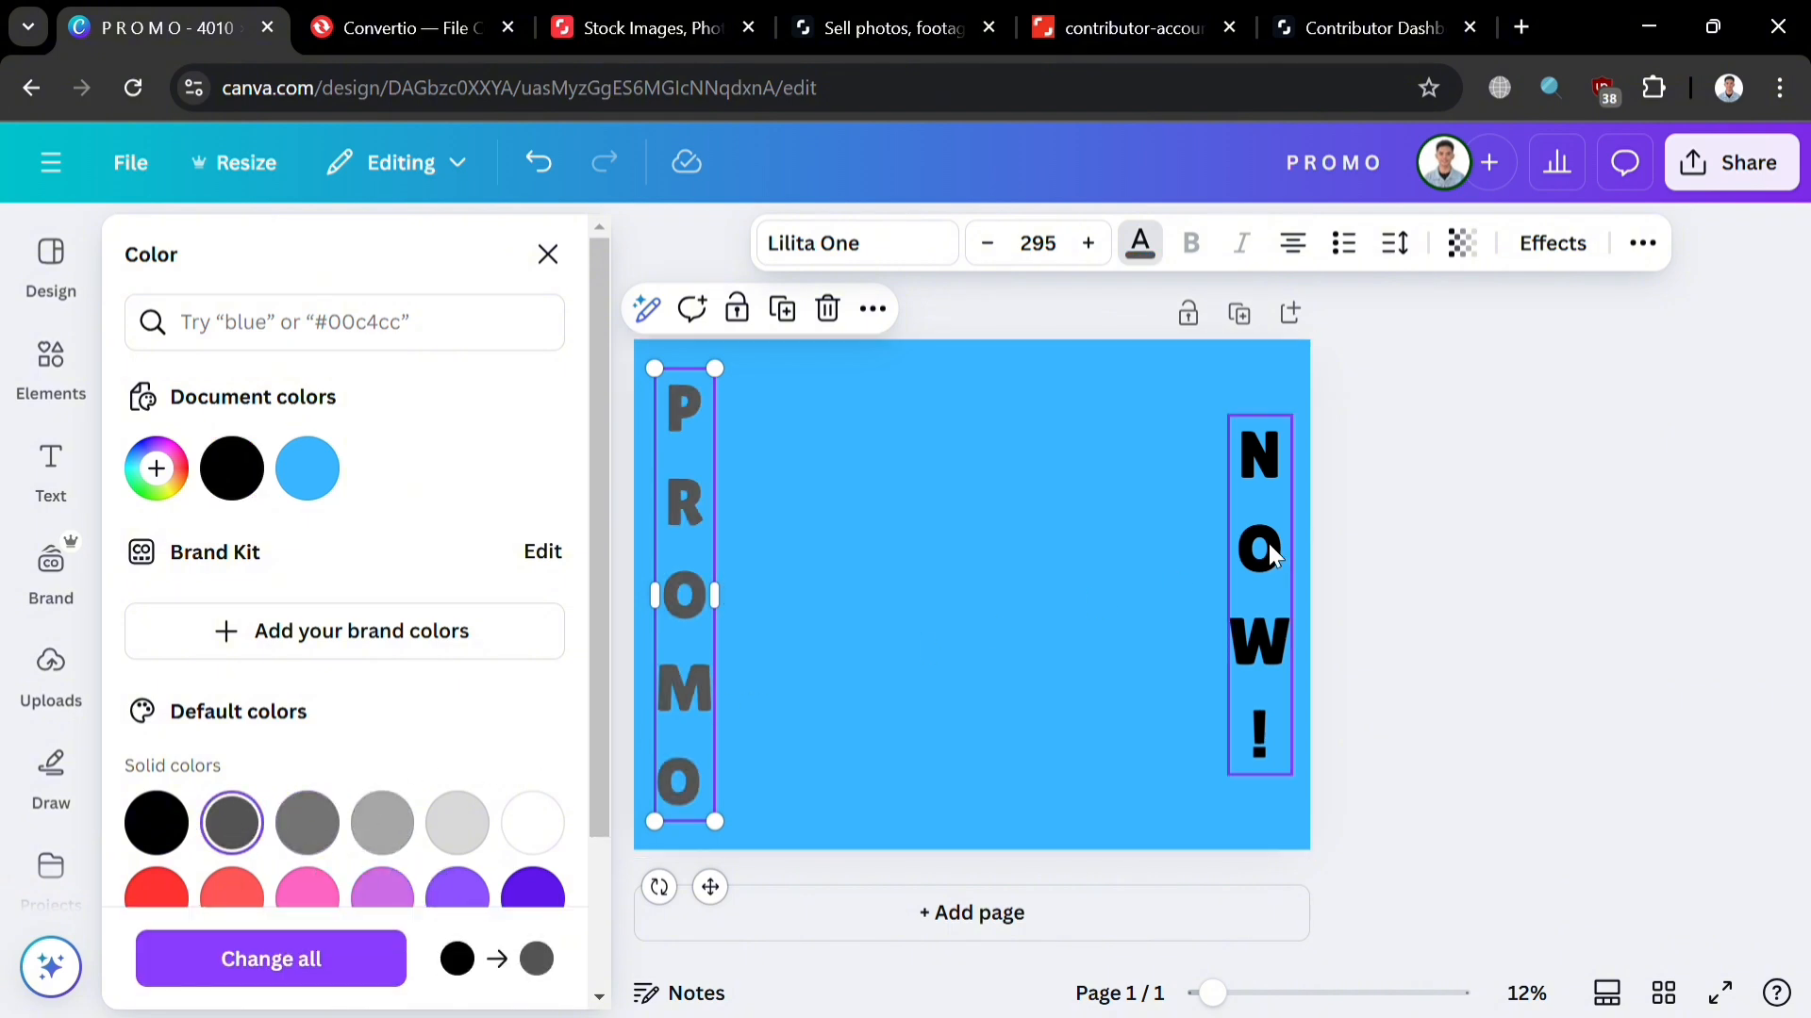
left_click(221, 847)
left_click(940, 666)
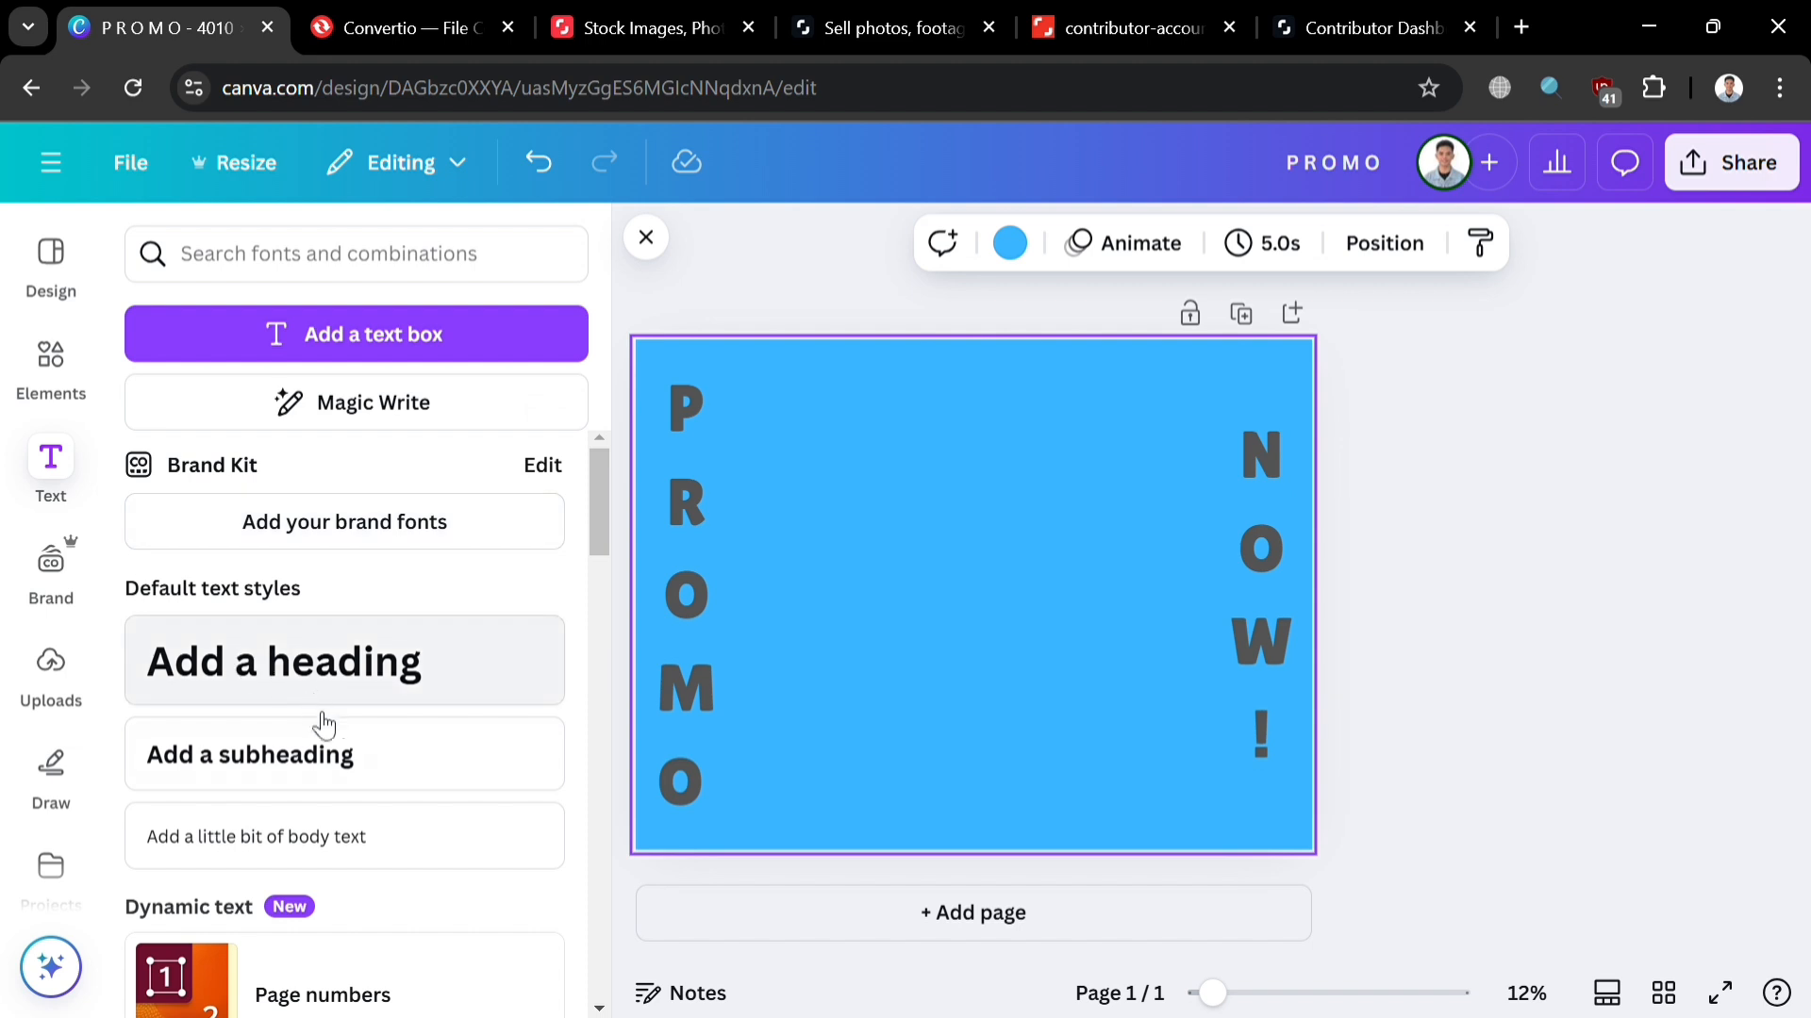
left_click(416, 695)
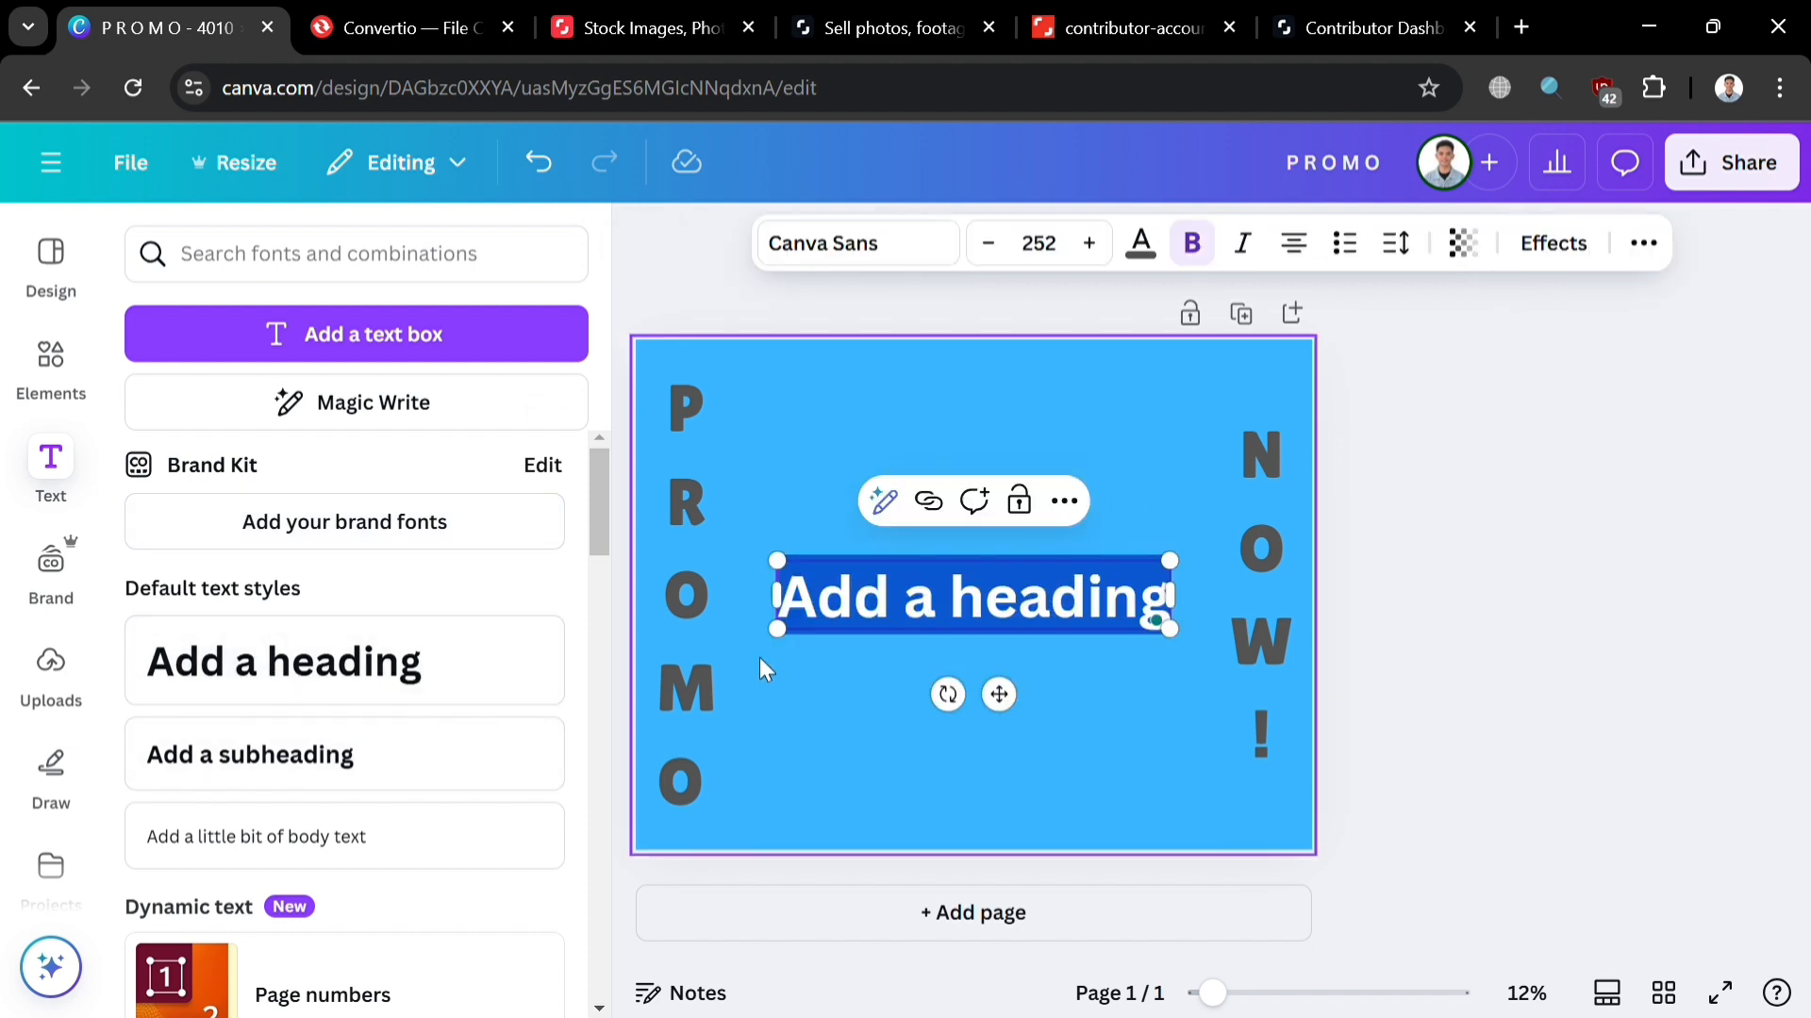
Step: Type BUY and TAKE on two lines in the new heading and select it all
type("BUY")
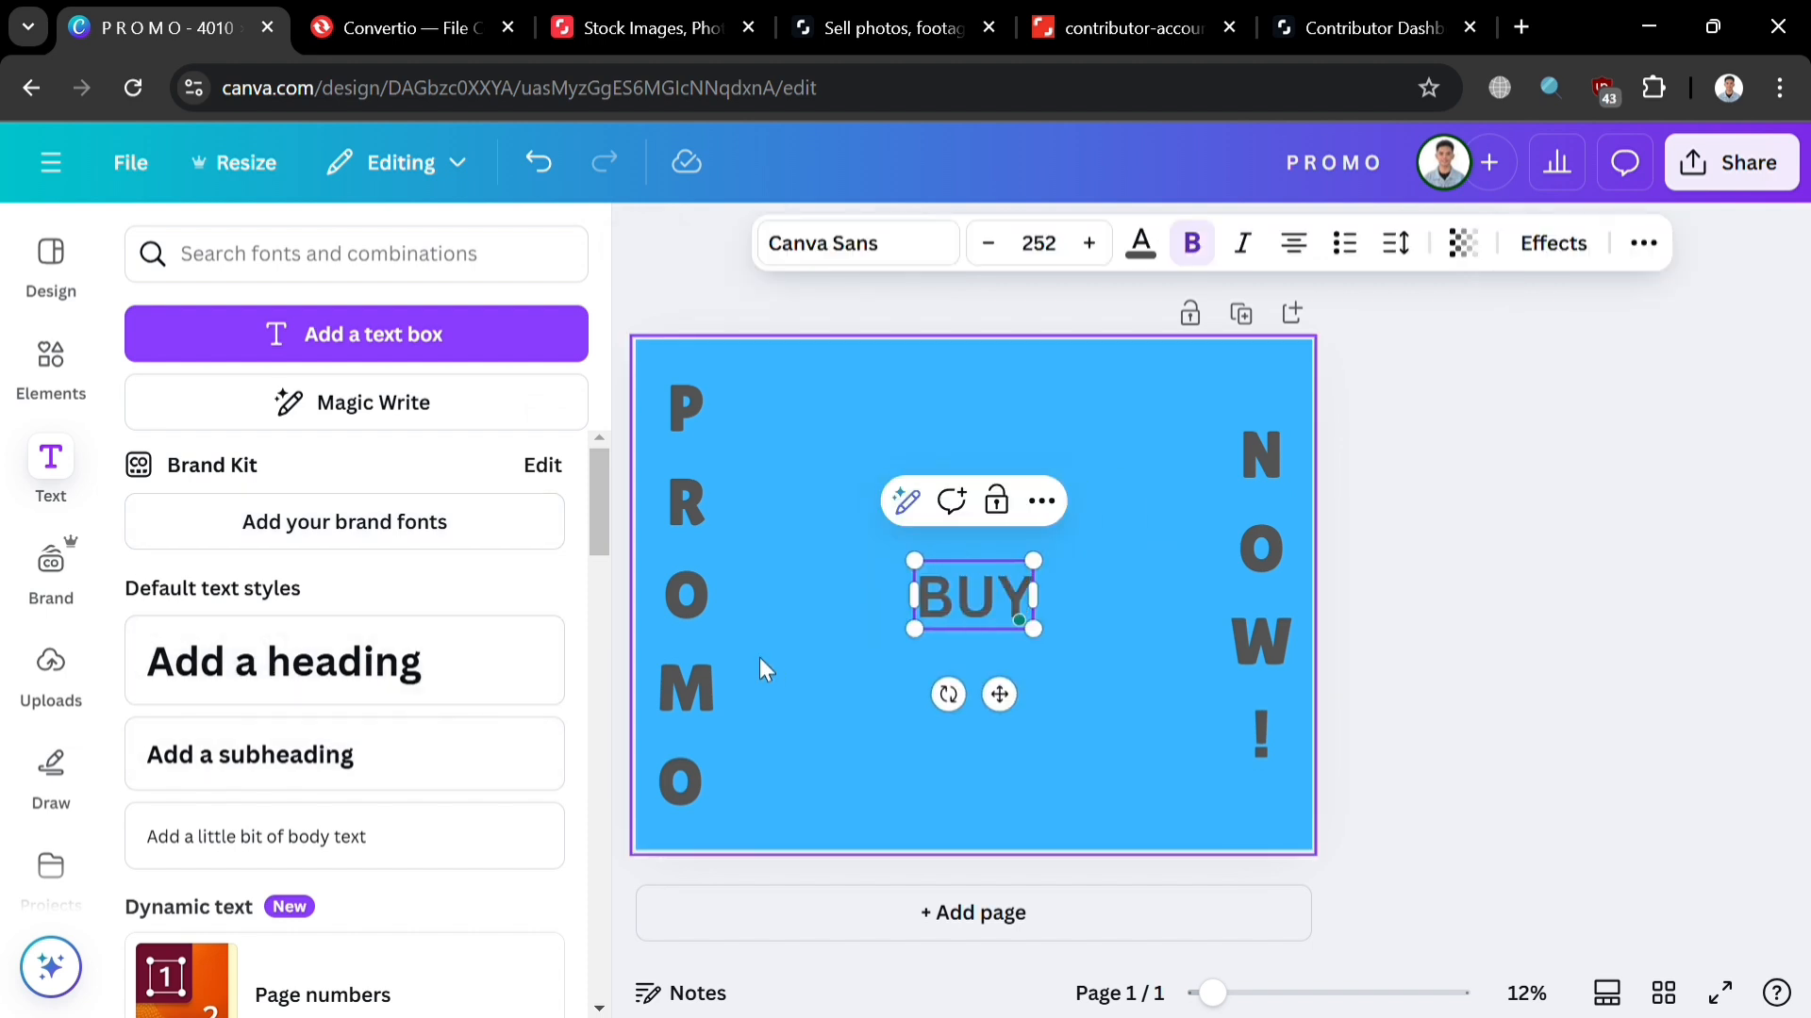
key("Return")
type("TAKE")
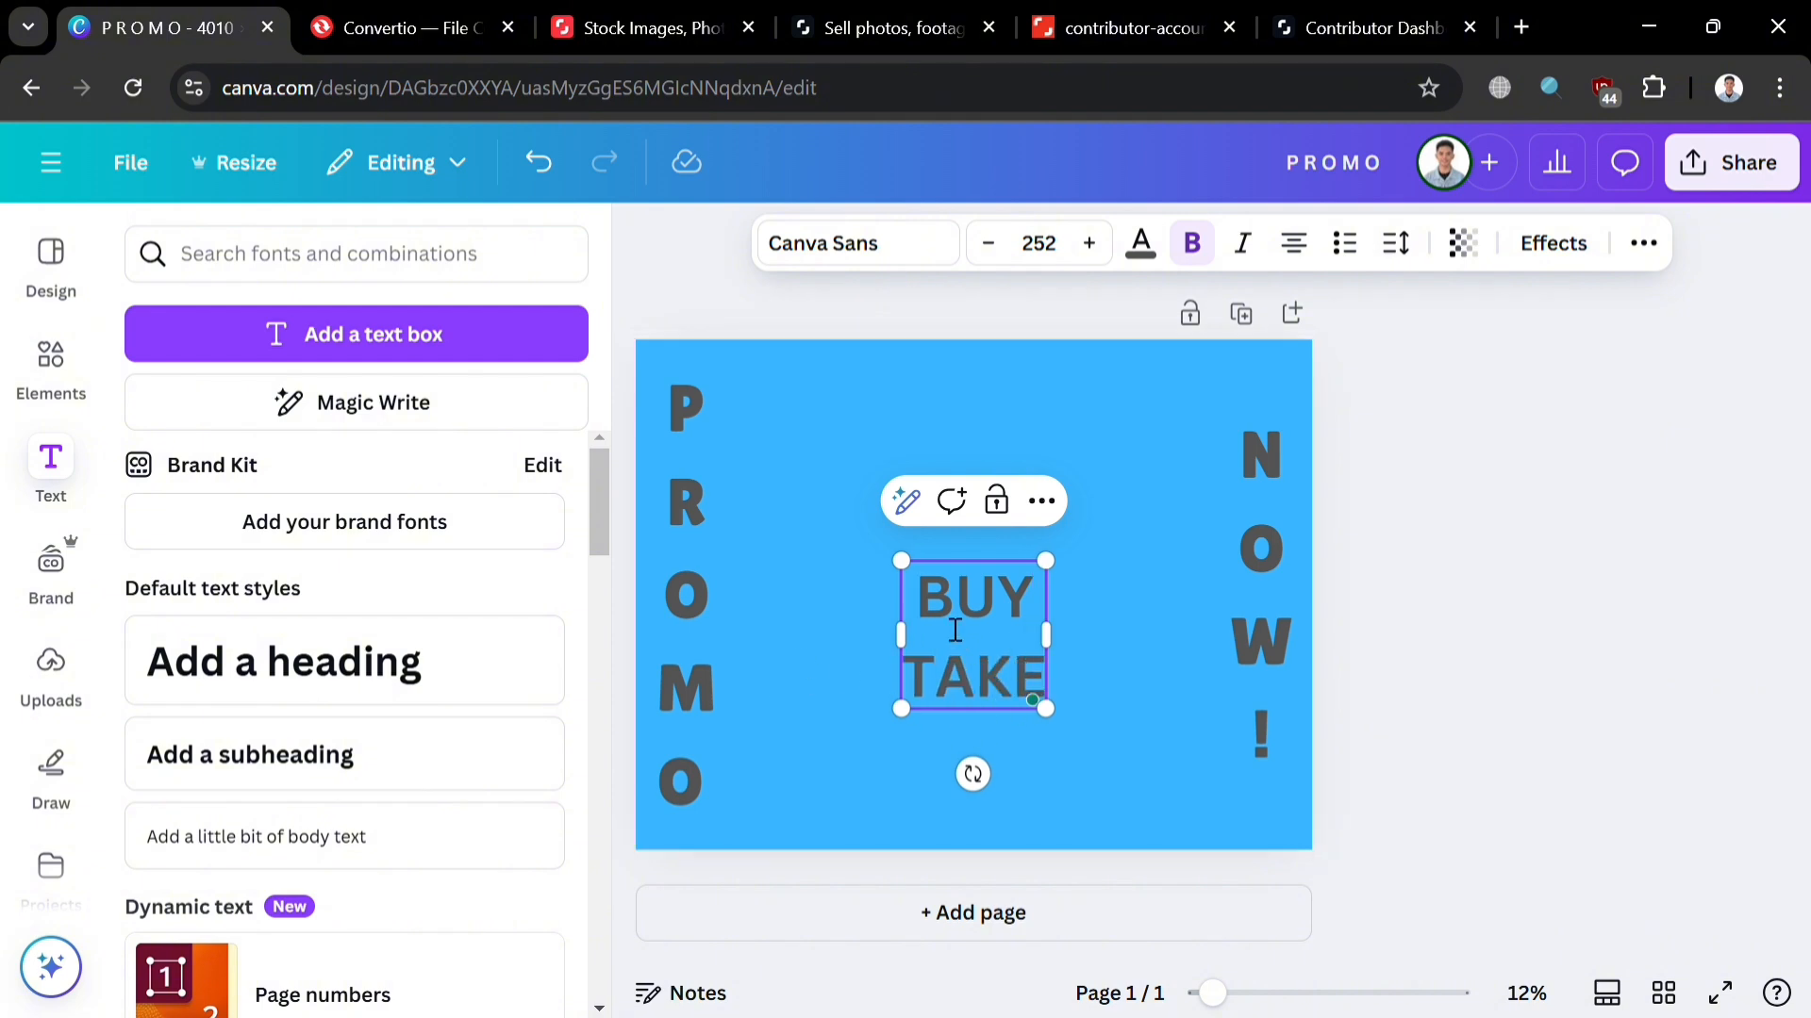
left_click_drag(950, 626, 1049, 714)
key("ctrl+a")
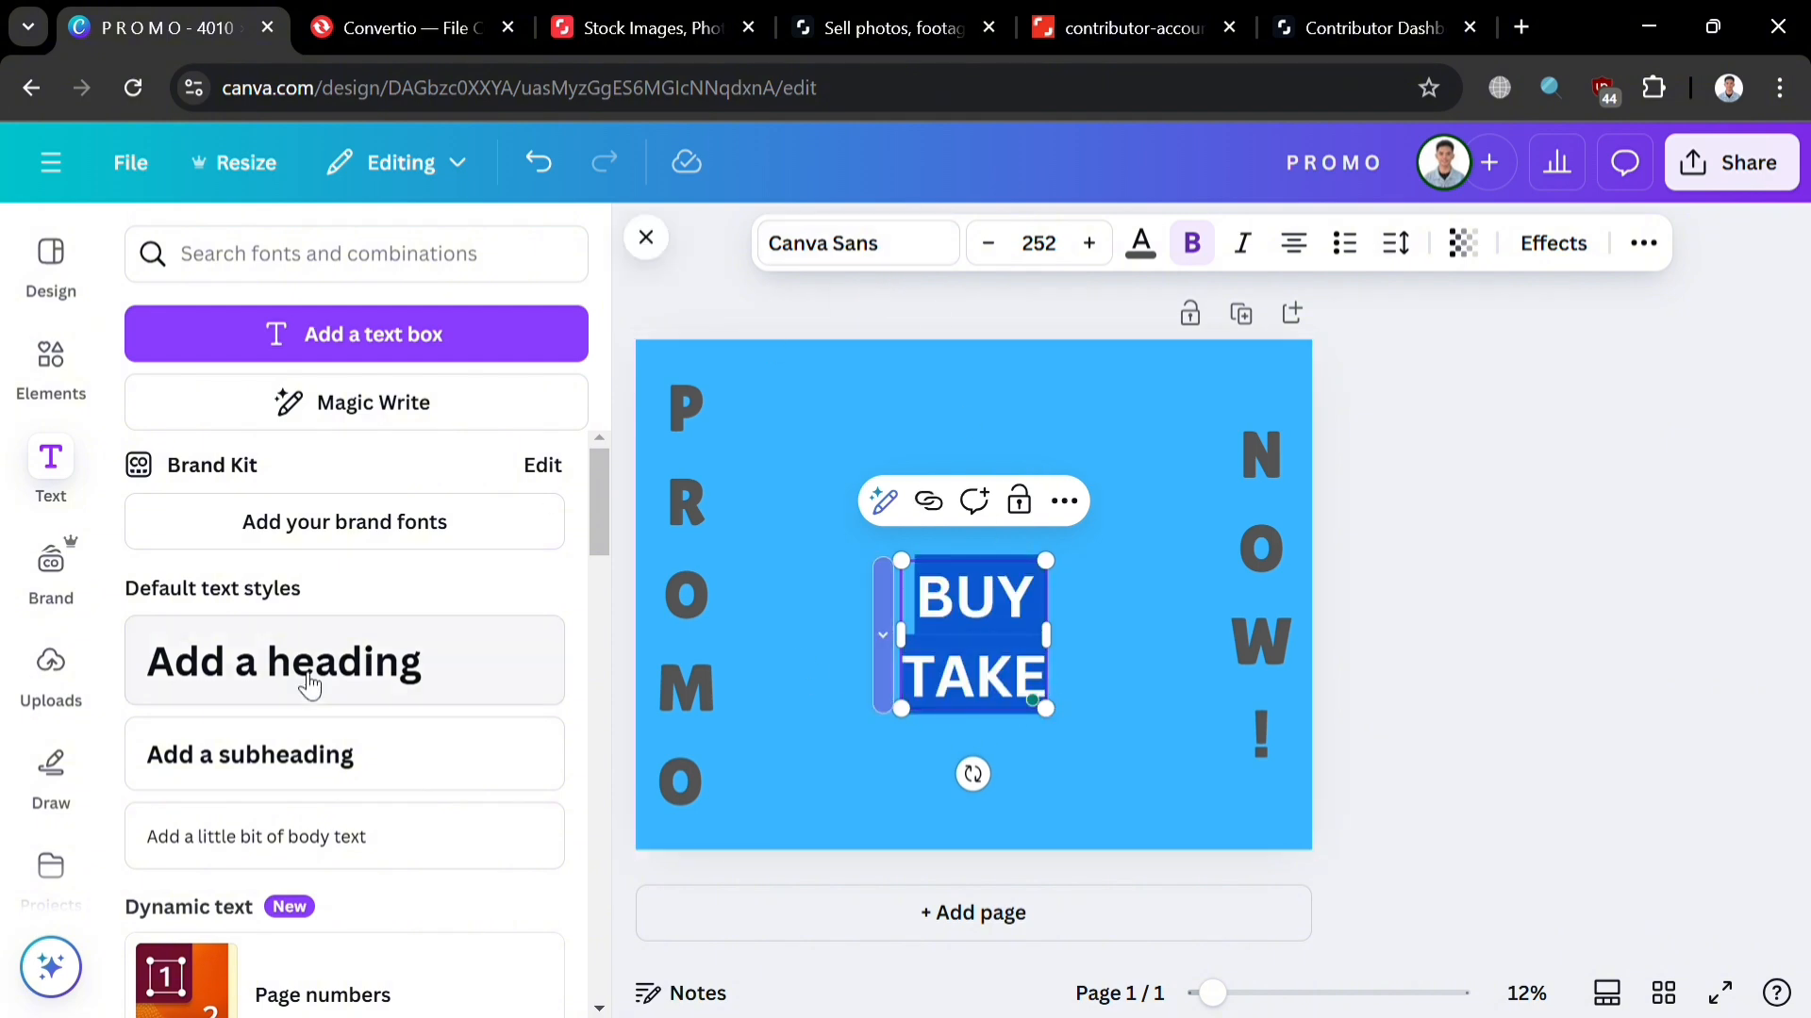
Step: Set the BUY TAKE text in the Abril Fatface font
scroll(368, 792, "down", 2)
scroll(368, 792, "down", 3)
left_click(938, 249)
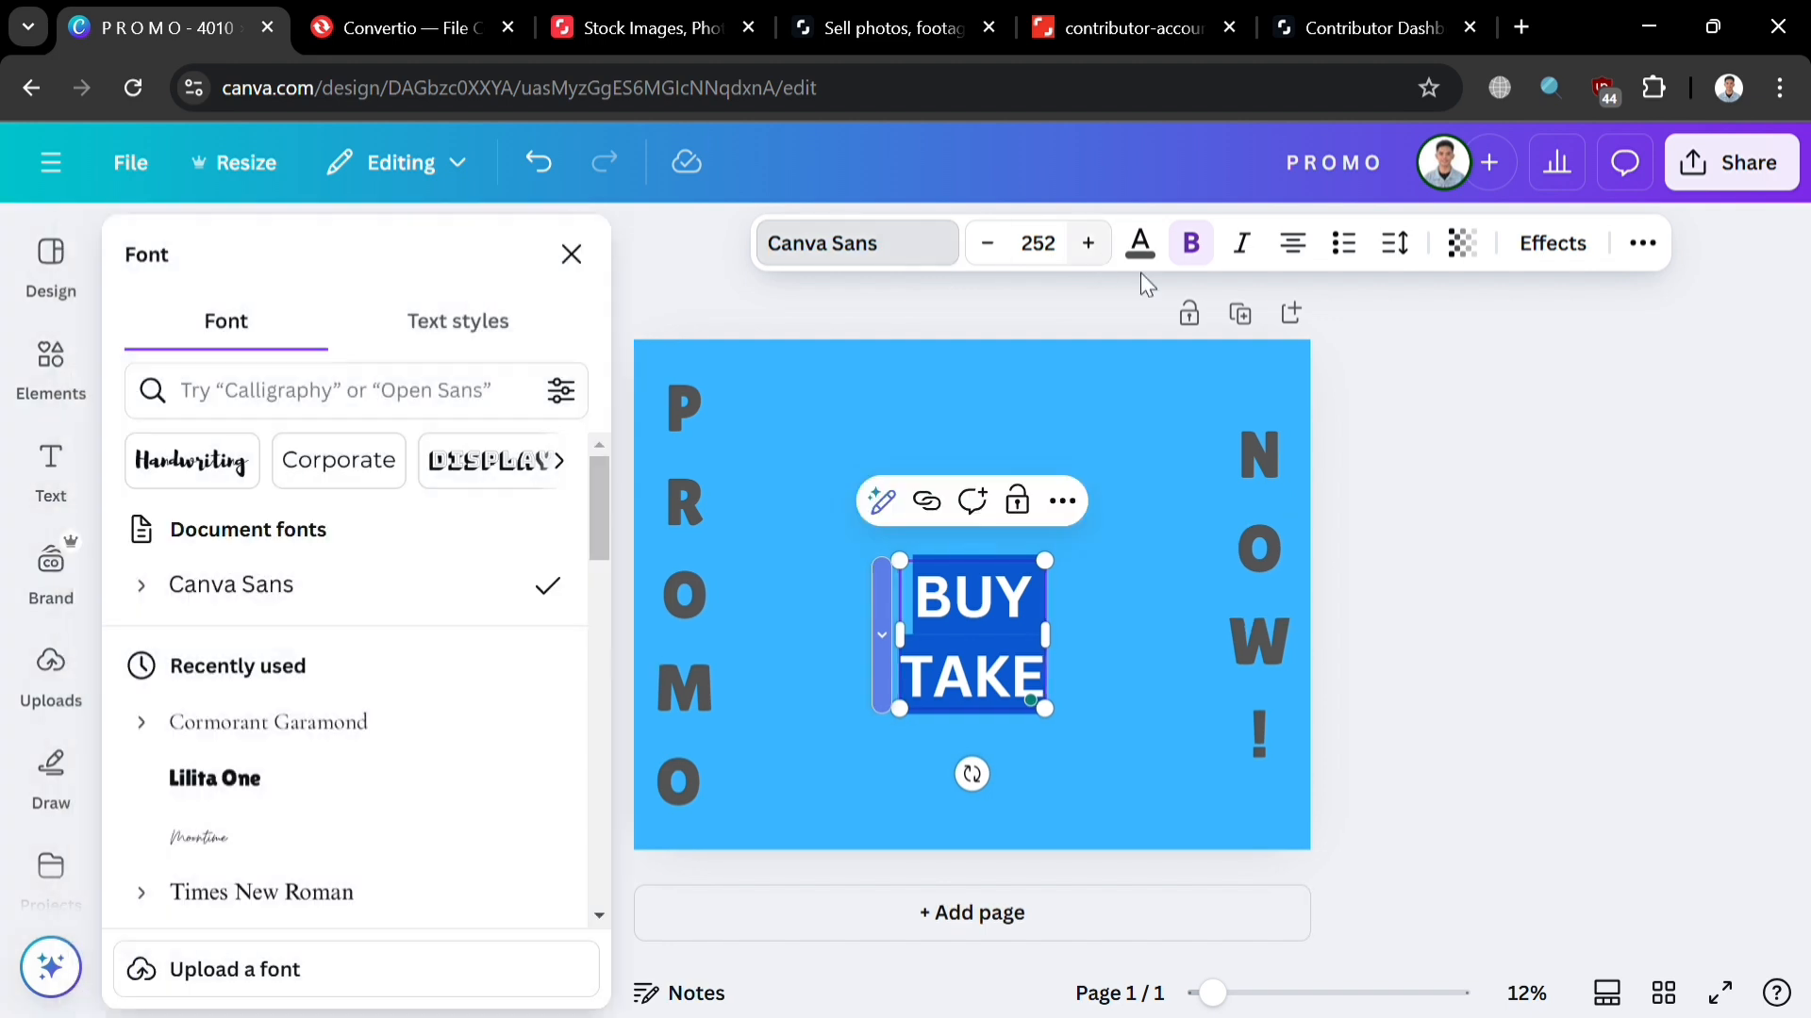
scroll(377, 830, "down", 10)
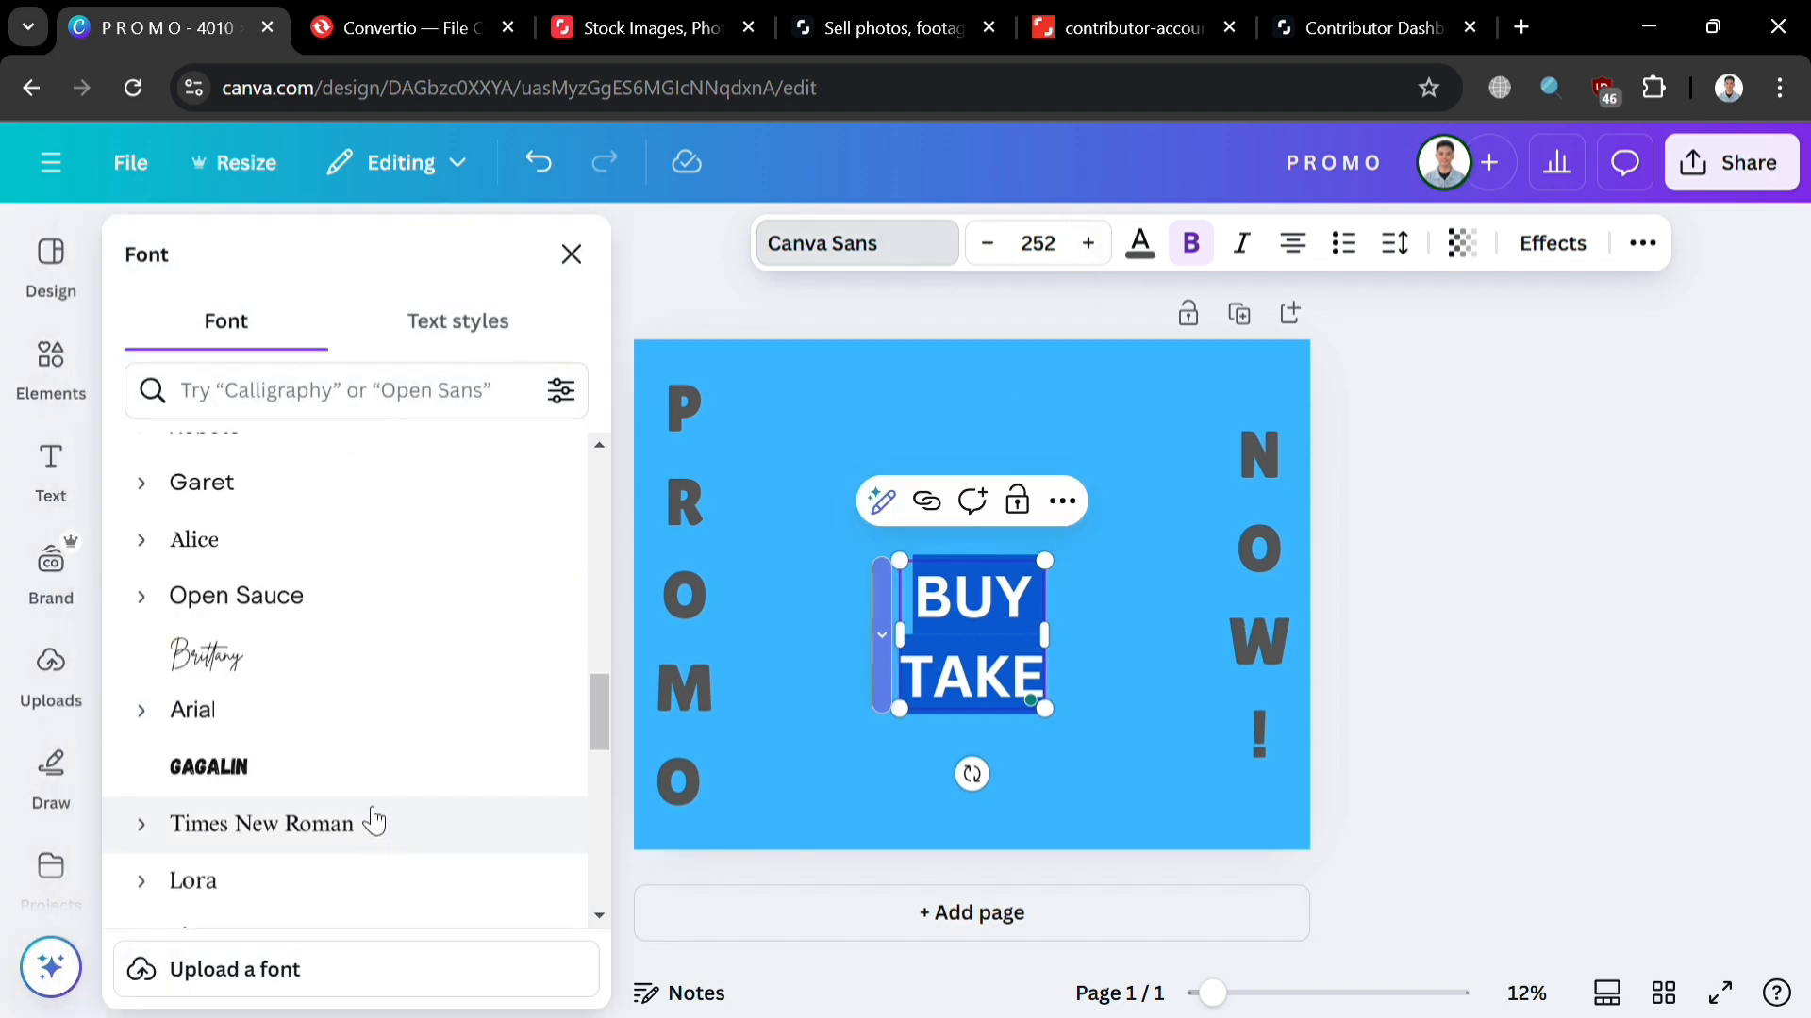
left_click(456, 610)
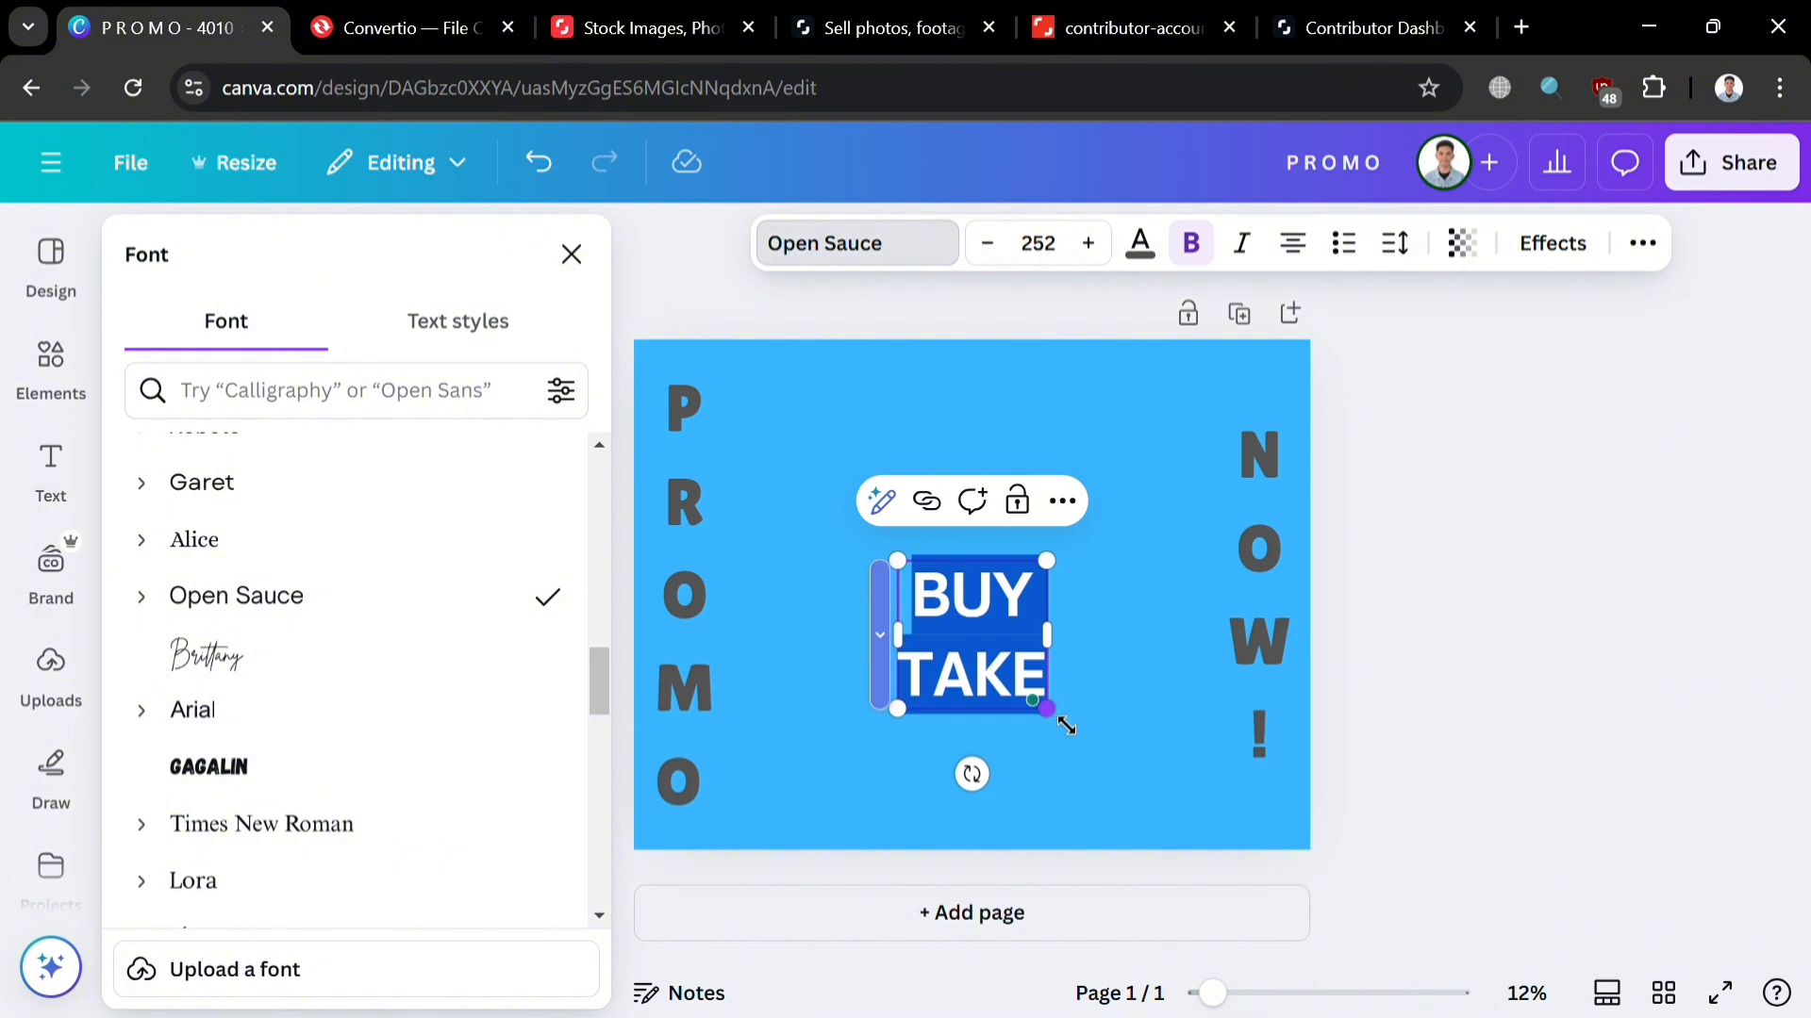
left_click_drag(1066, 726, 1138, 800)
scroll(298, 784, "down", 3)
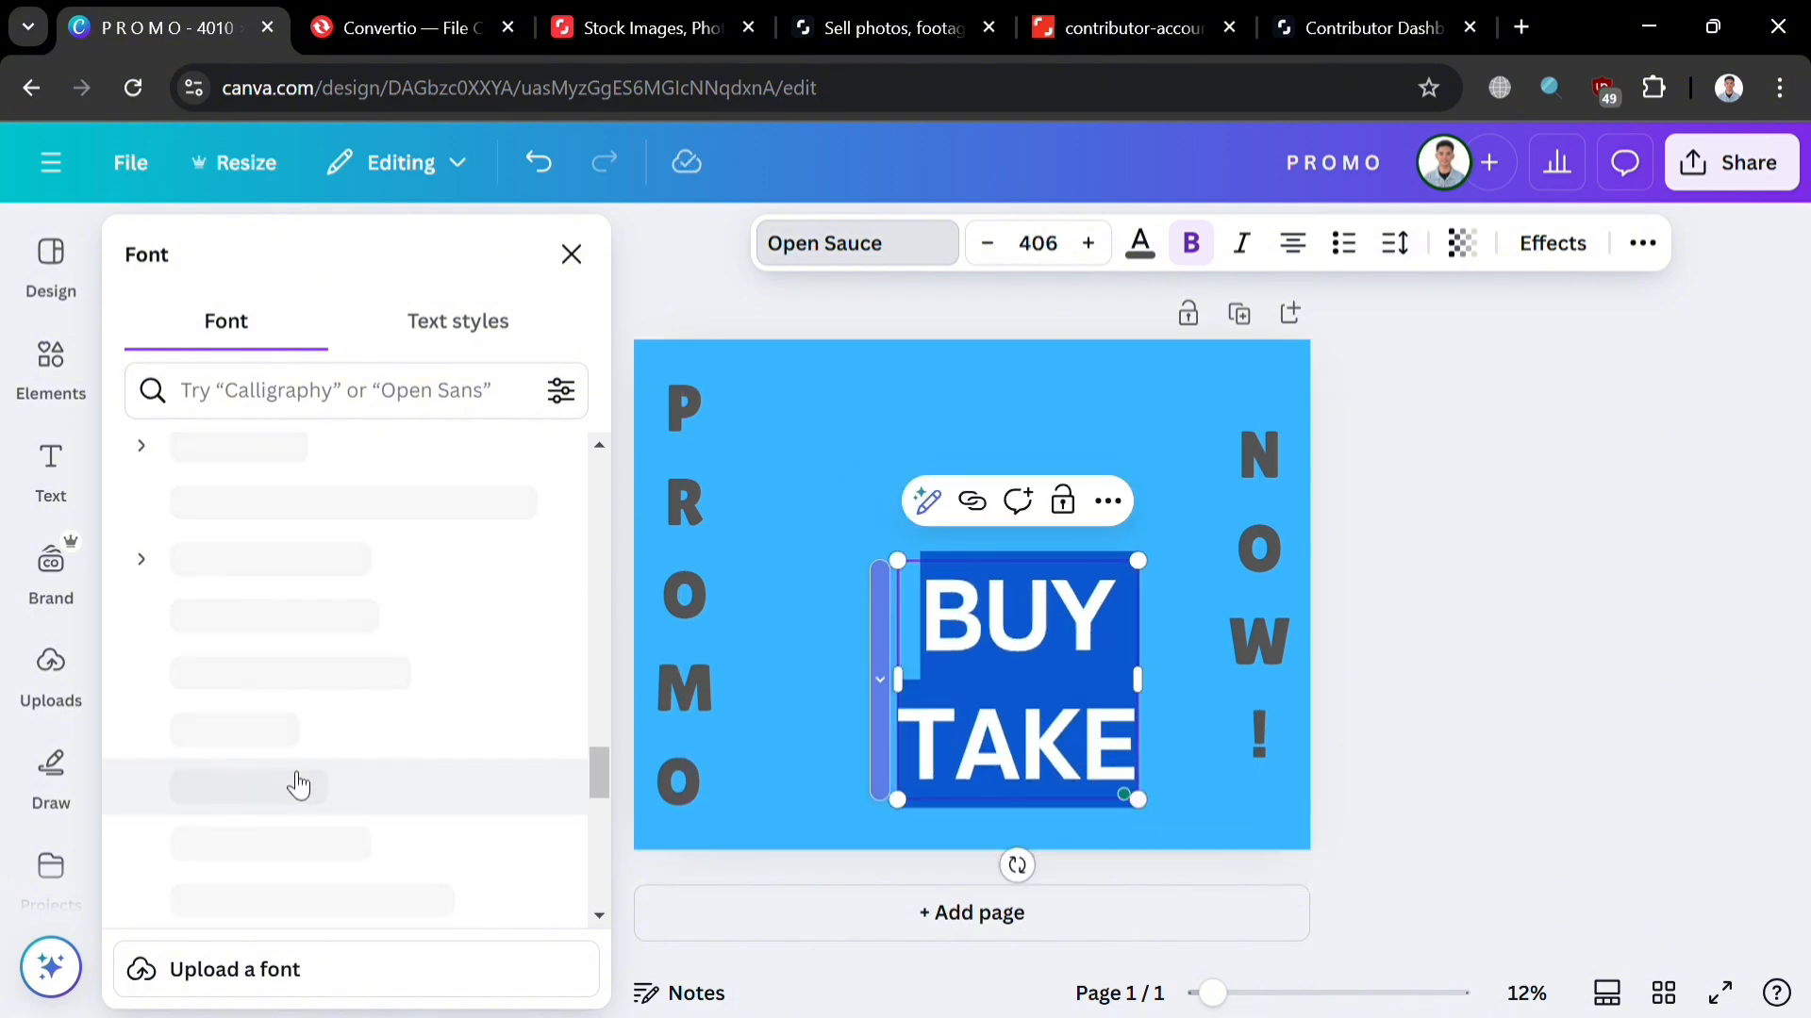
scroll(314, 745, "up", 1)
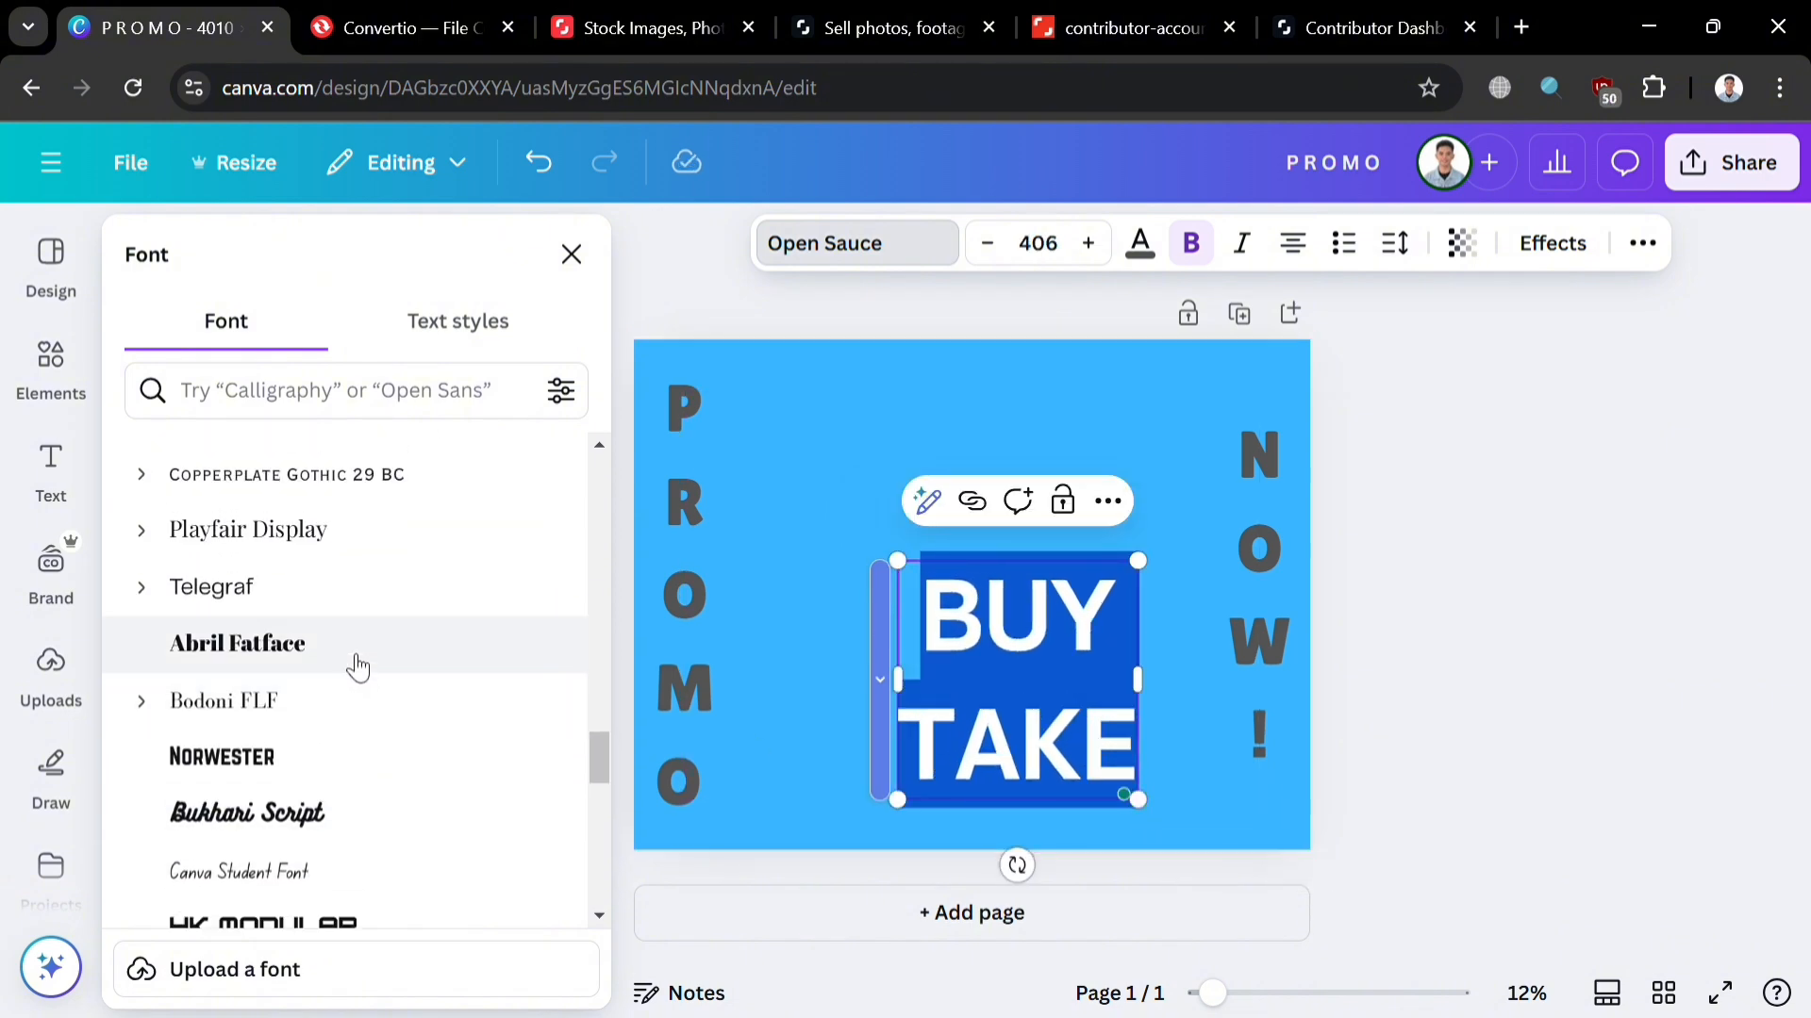
scroll(359, 666, "down", 1)
left_click(357, 511)
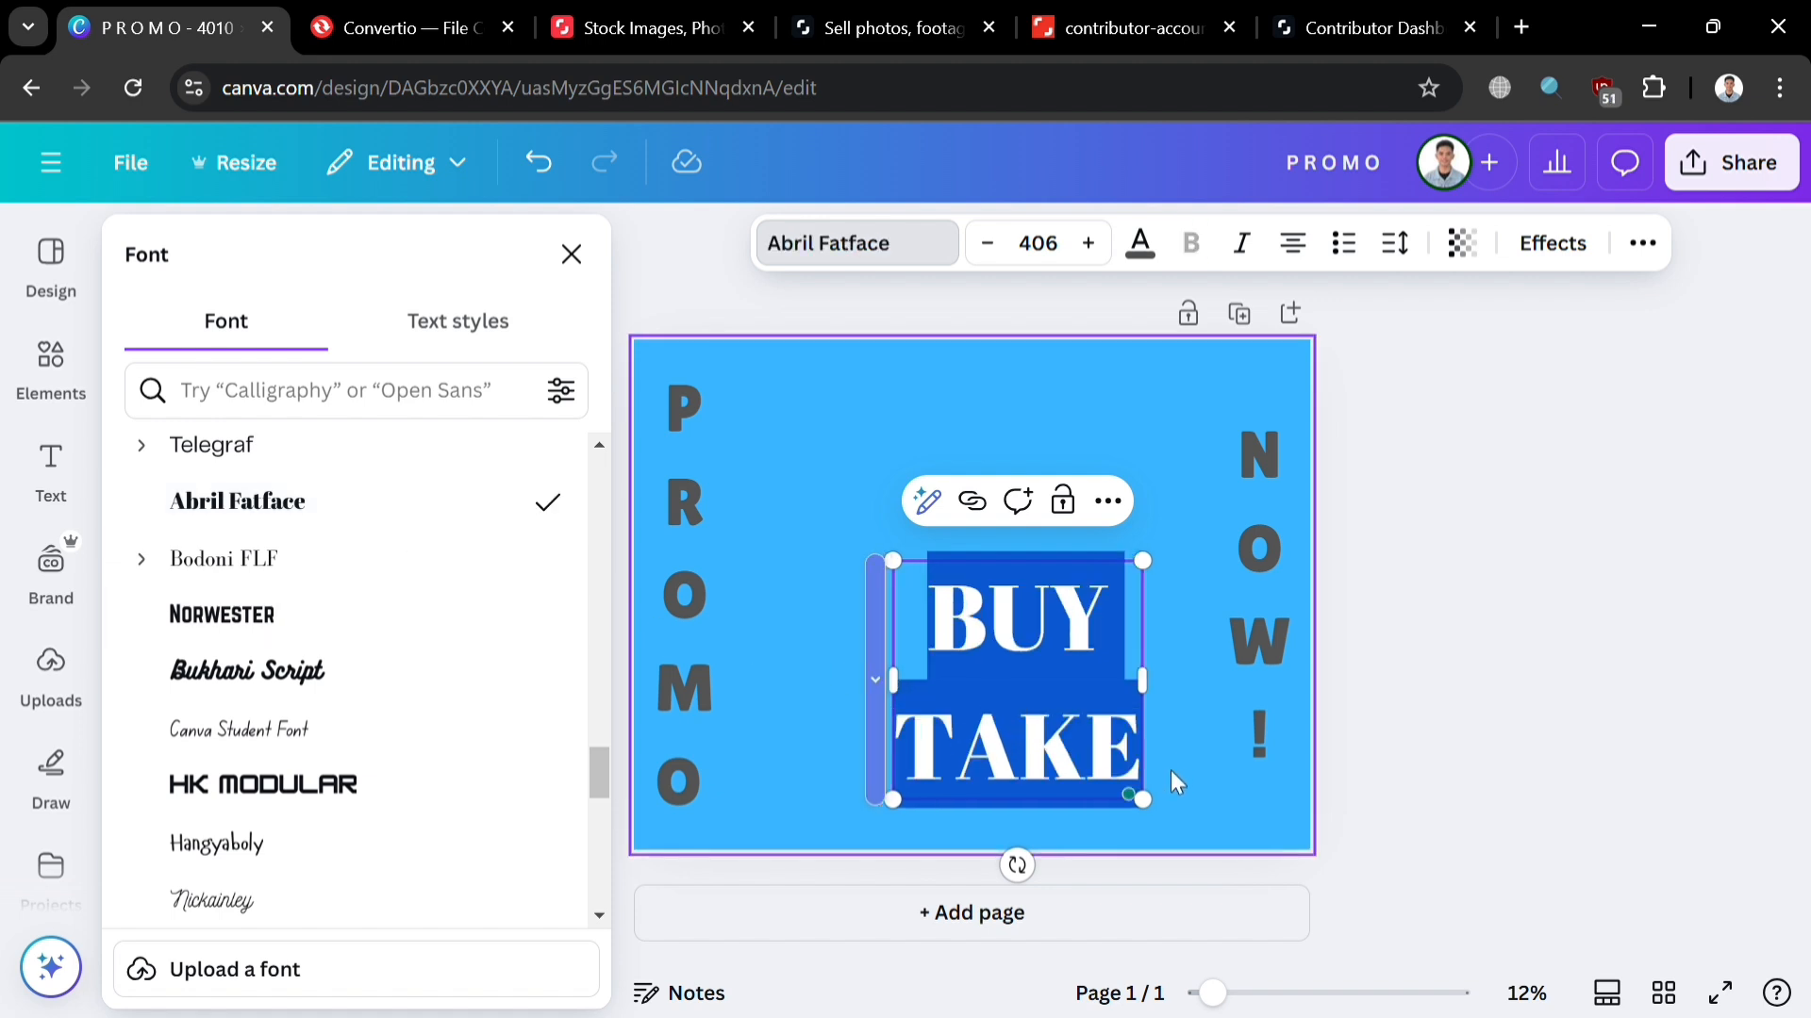
Step: Make BUY TAKE black, enlarge it to size 583, and position it slightly higher mid-page
left_click(1195, 772)
left_click(1071, 743)
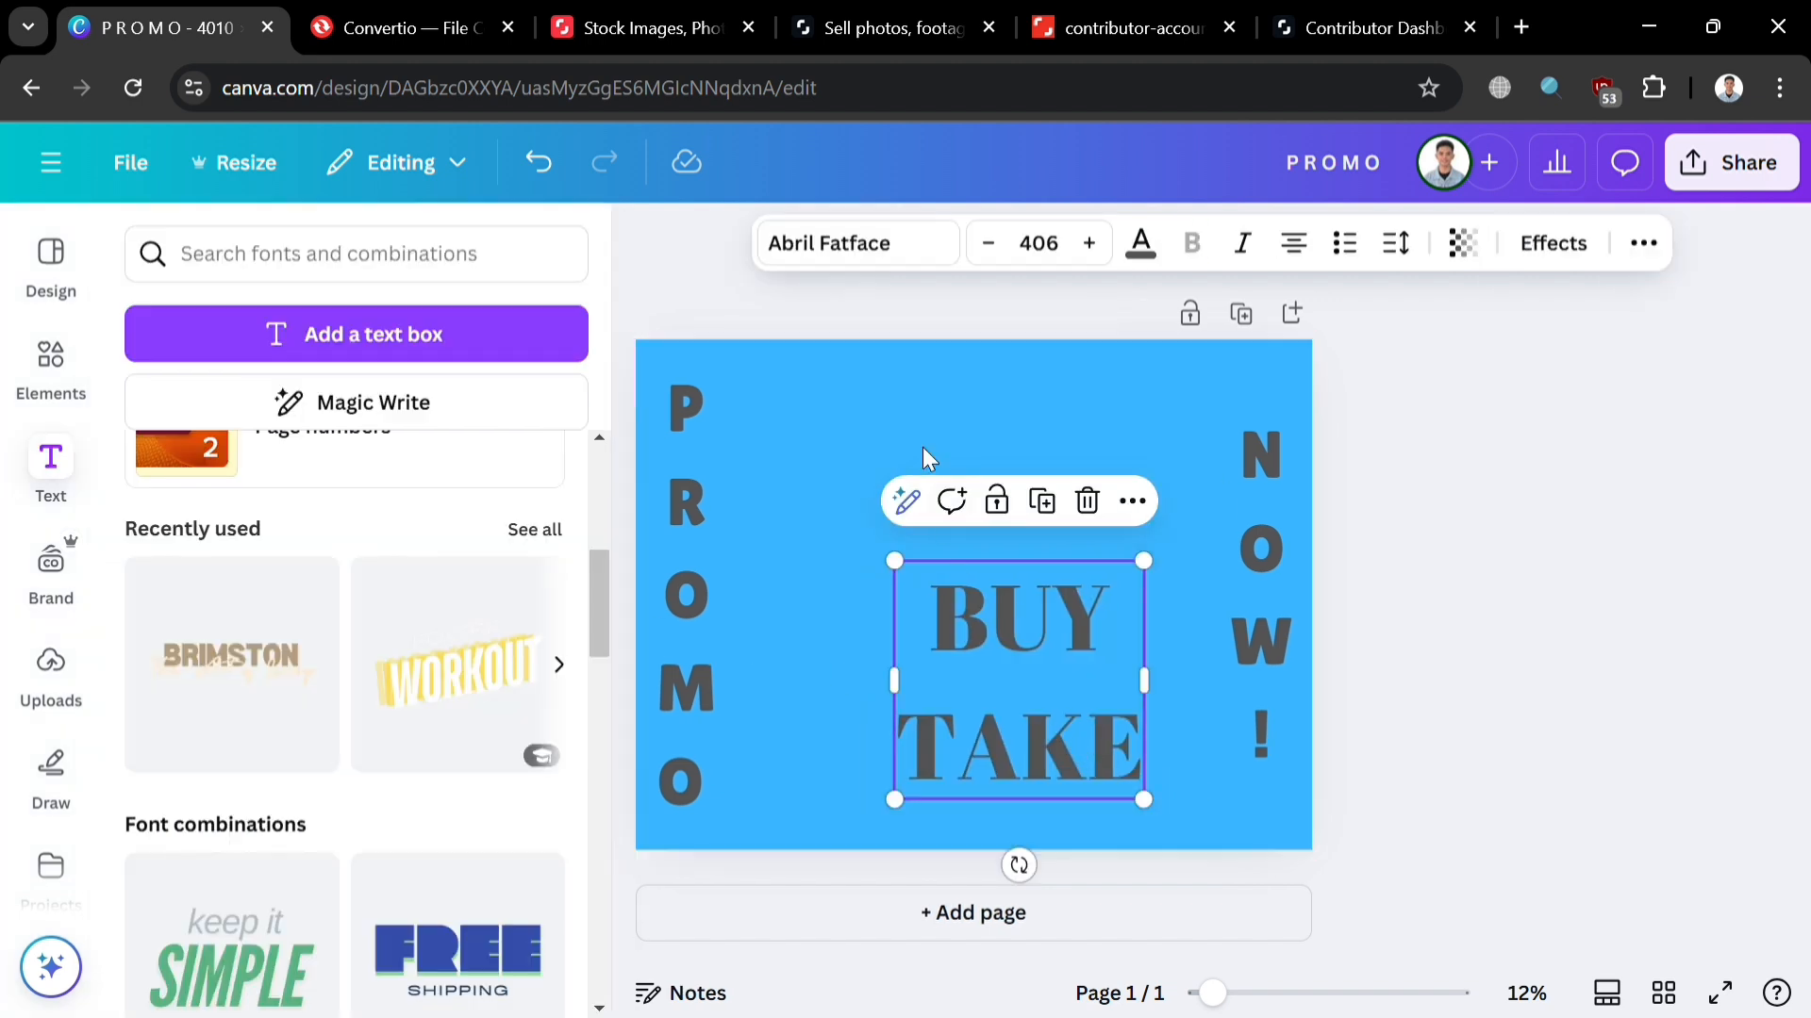
left_click(1140, 243)
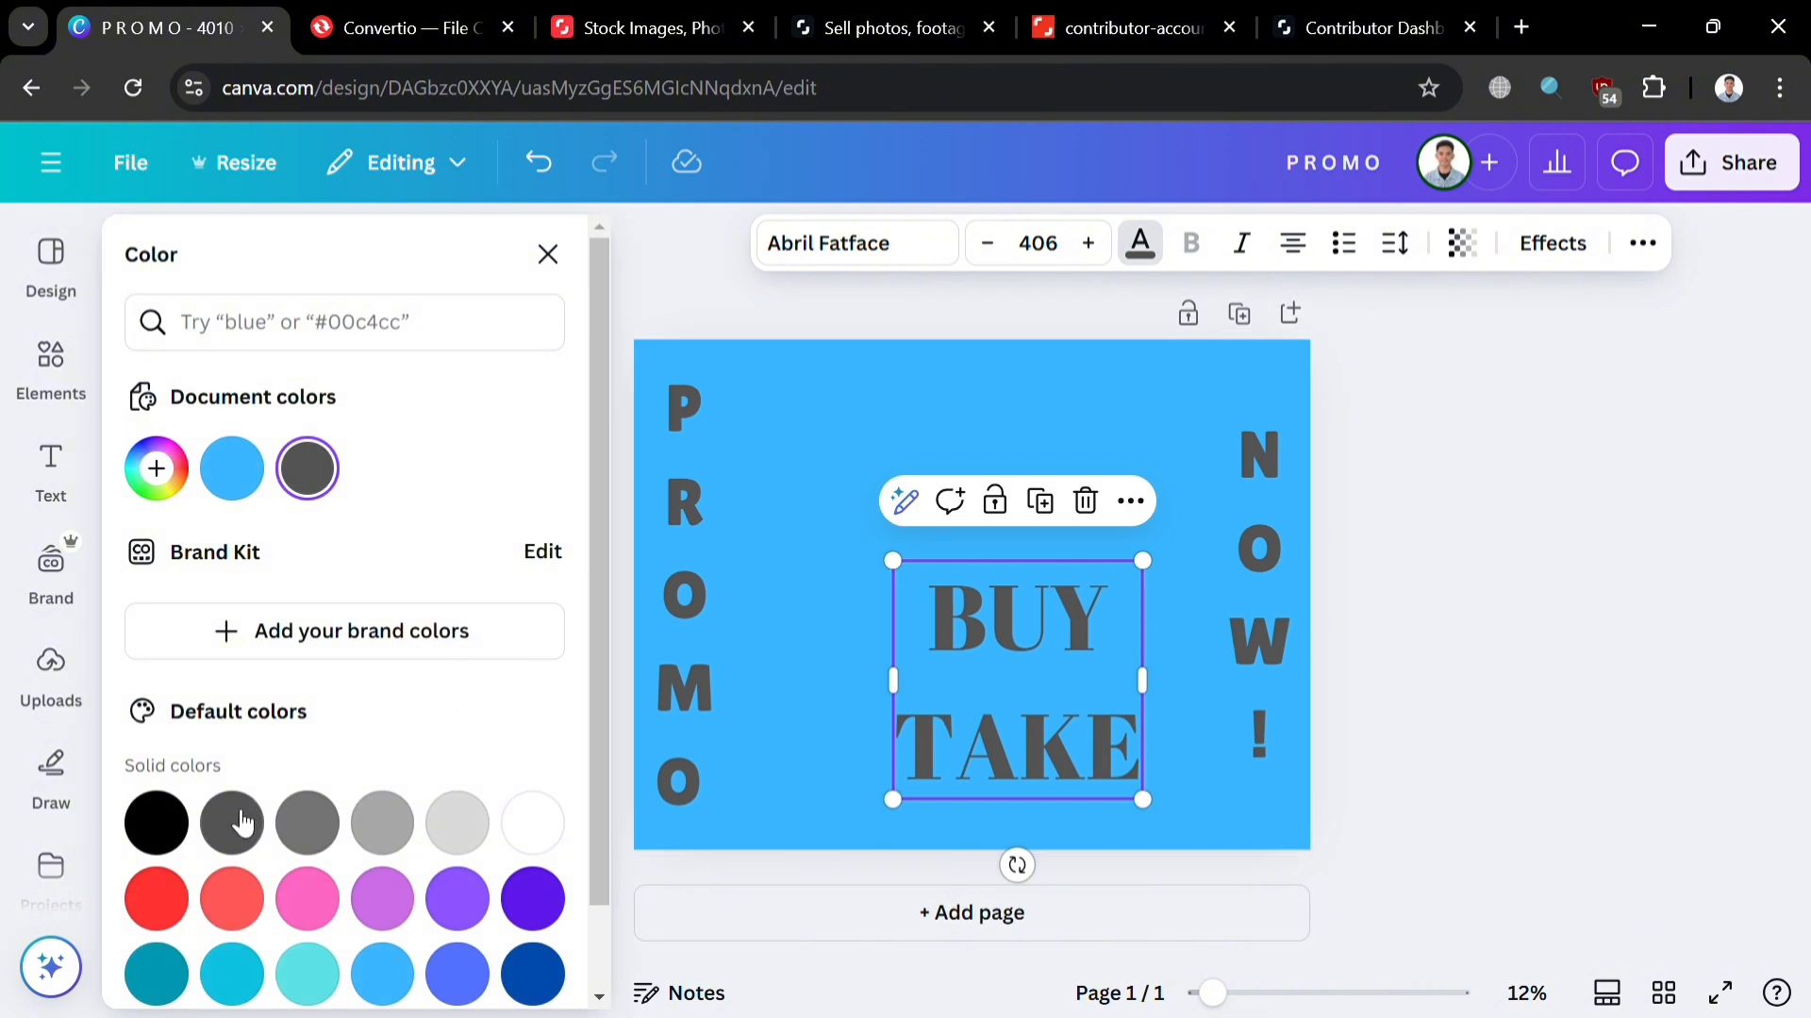
left_click(179, 828)
left_click_drag(1019, 679, 848, 519)
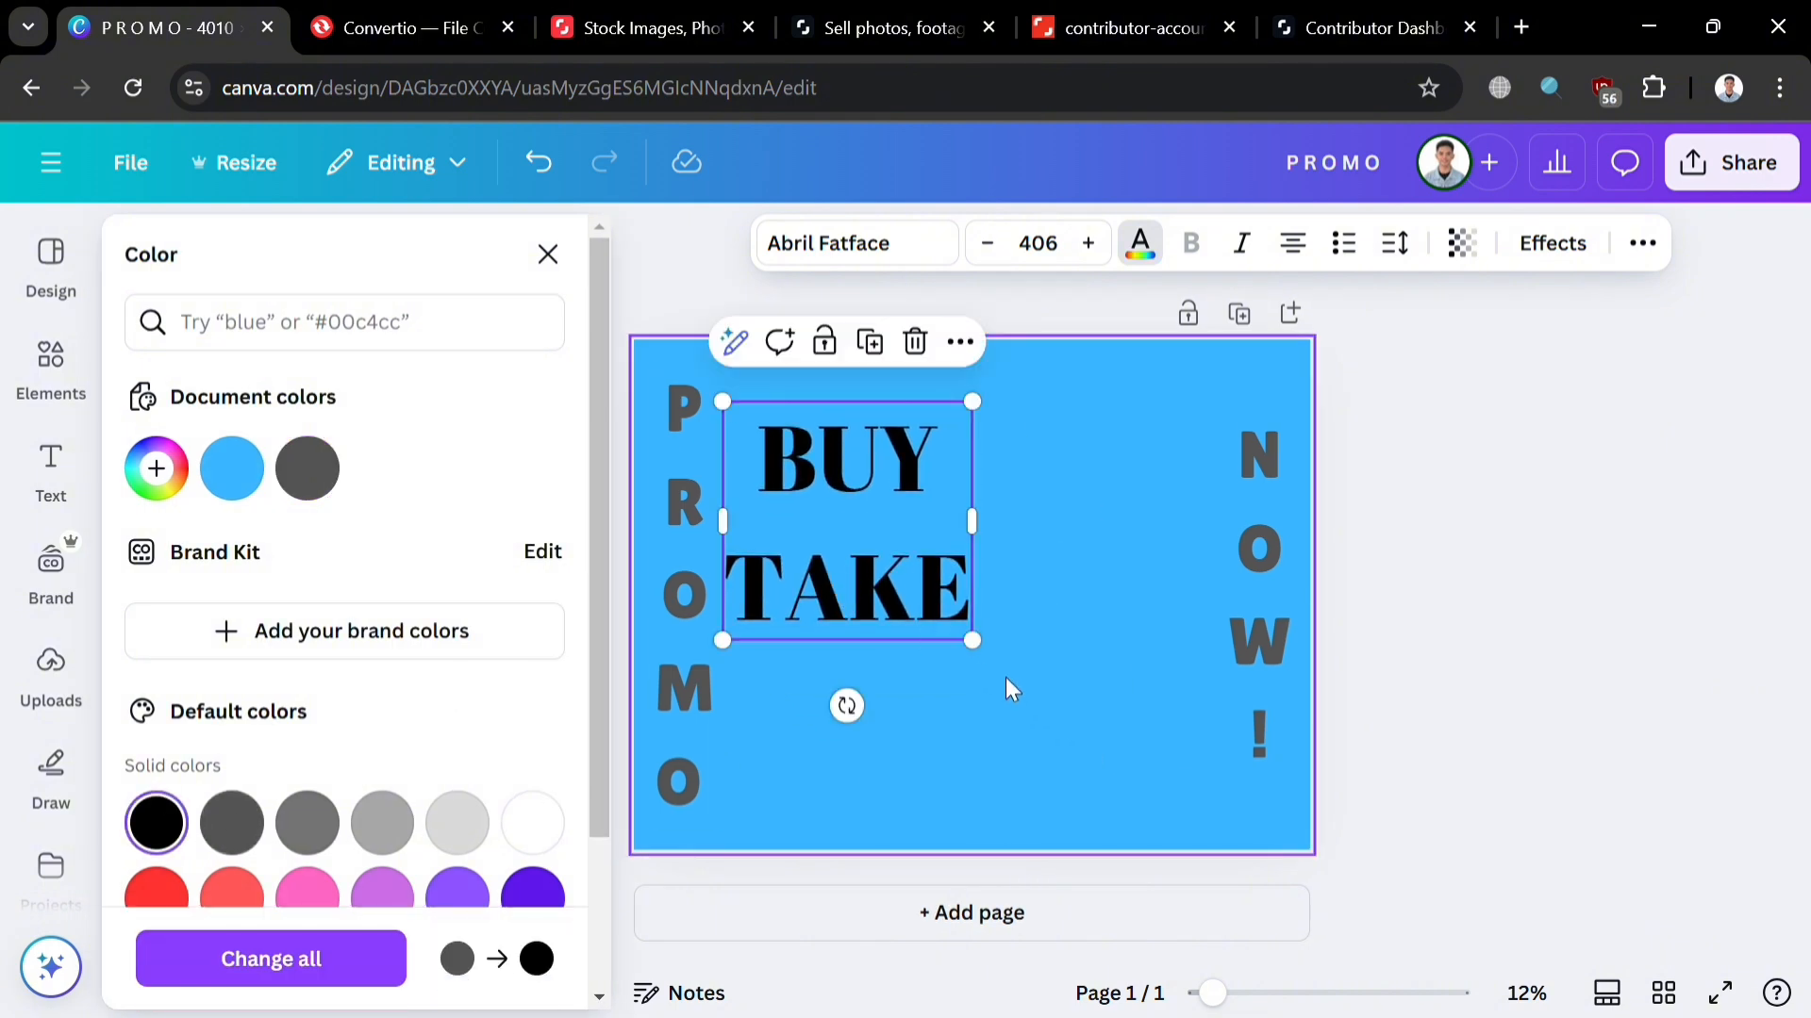
left_click_drag(999, 656, 1110, 764)
left_click_drag(893, 654, 913, 673)
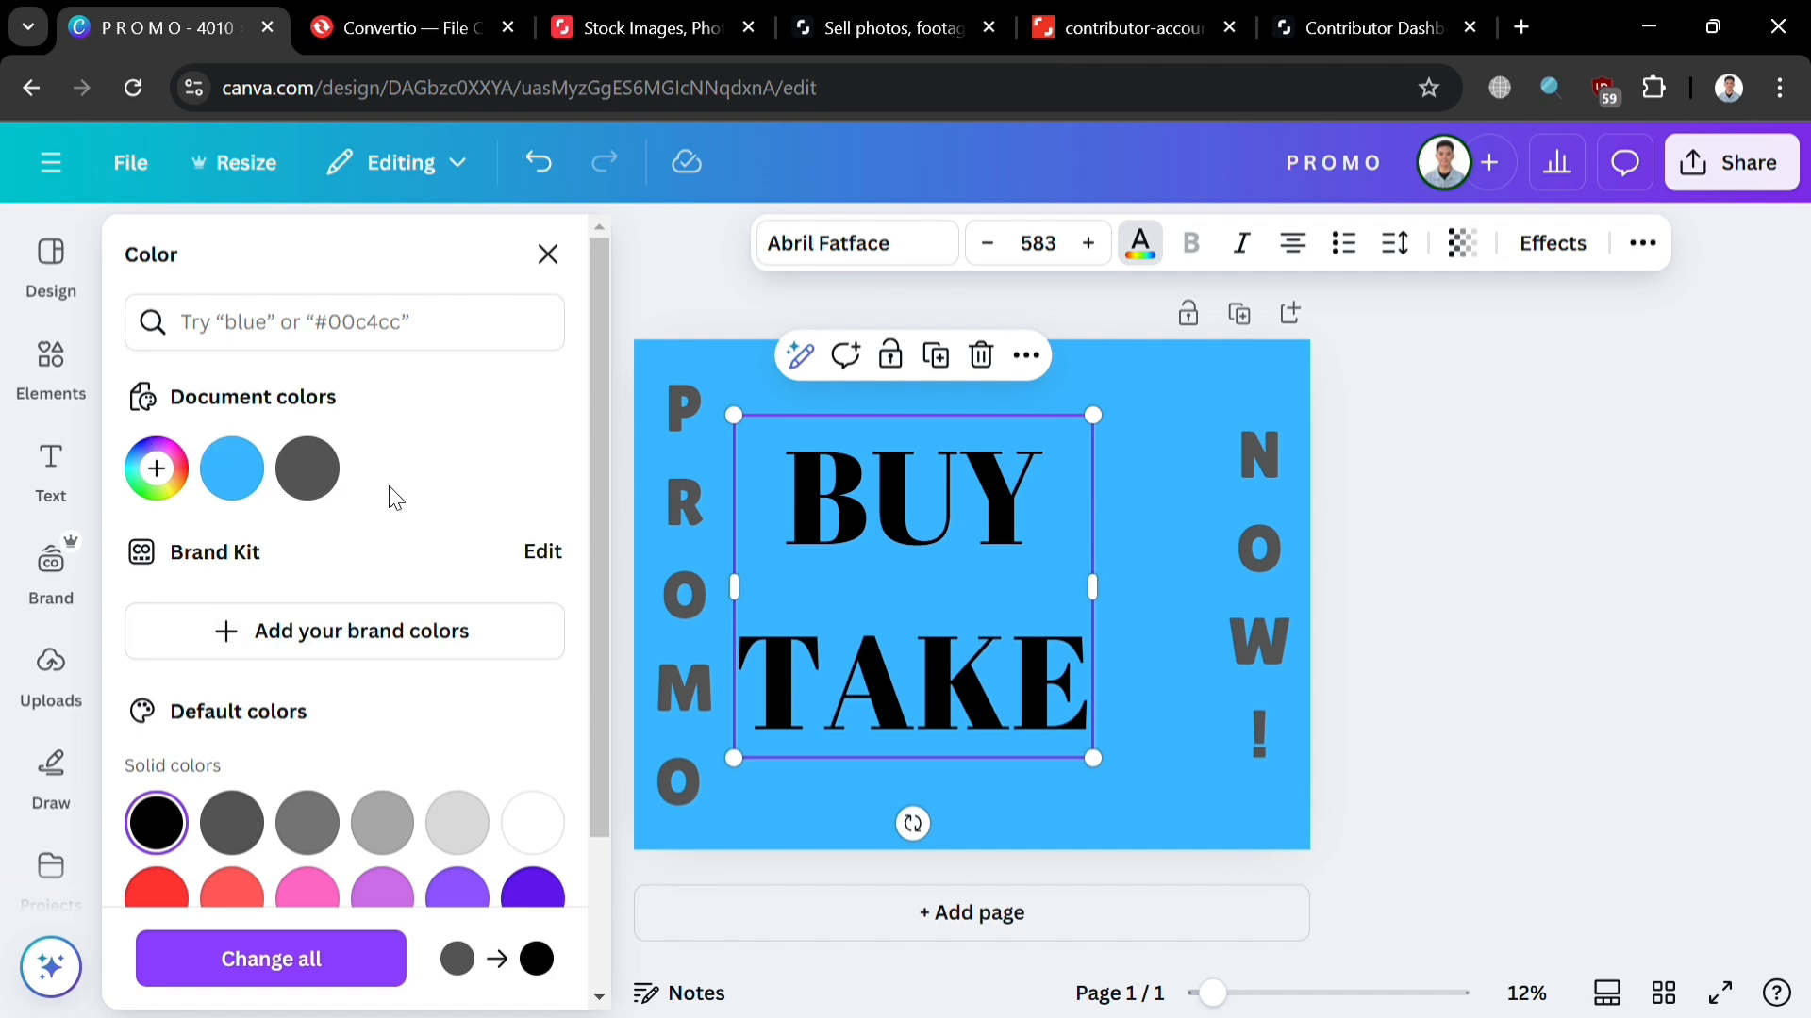
left_click(1131, 551)
left_click_drag(913, 615, 894, 604)
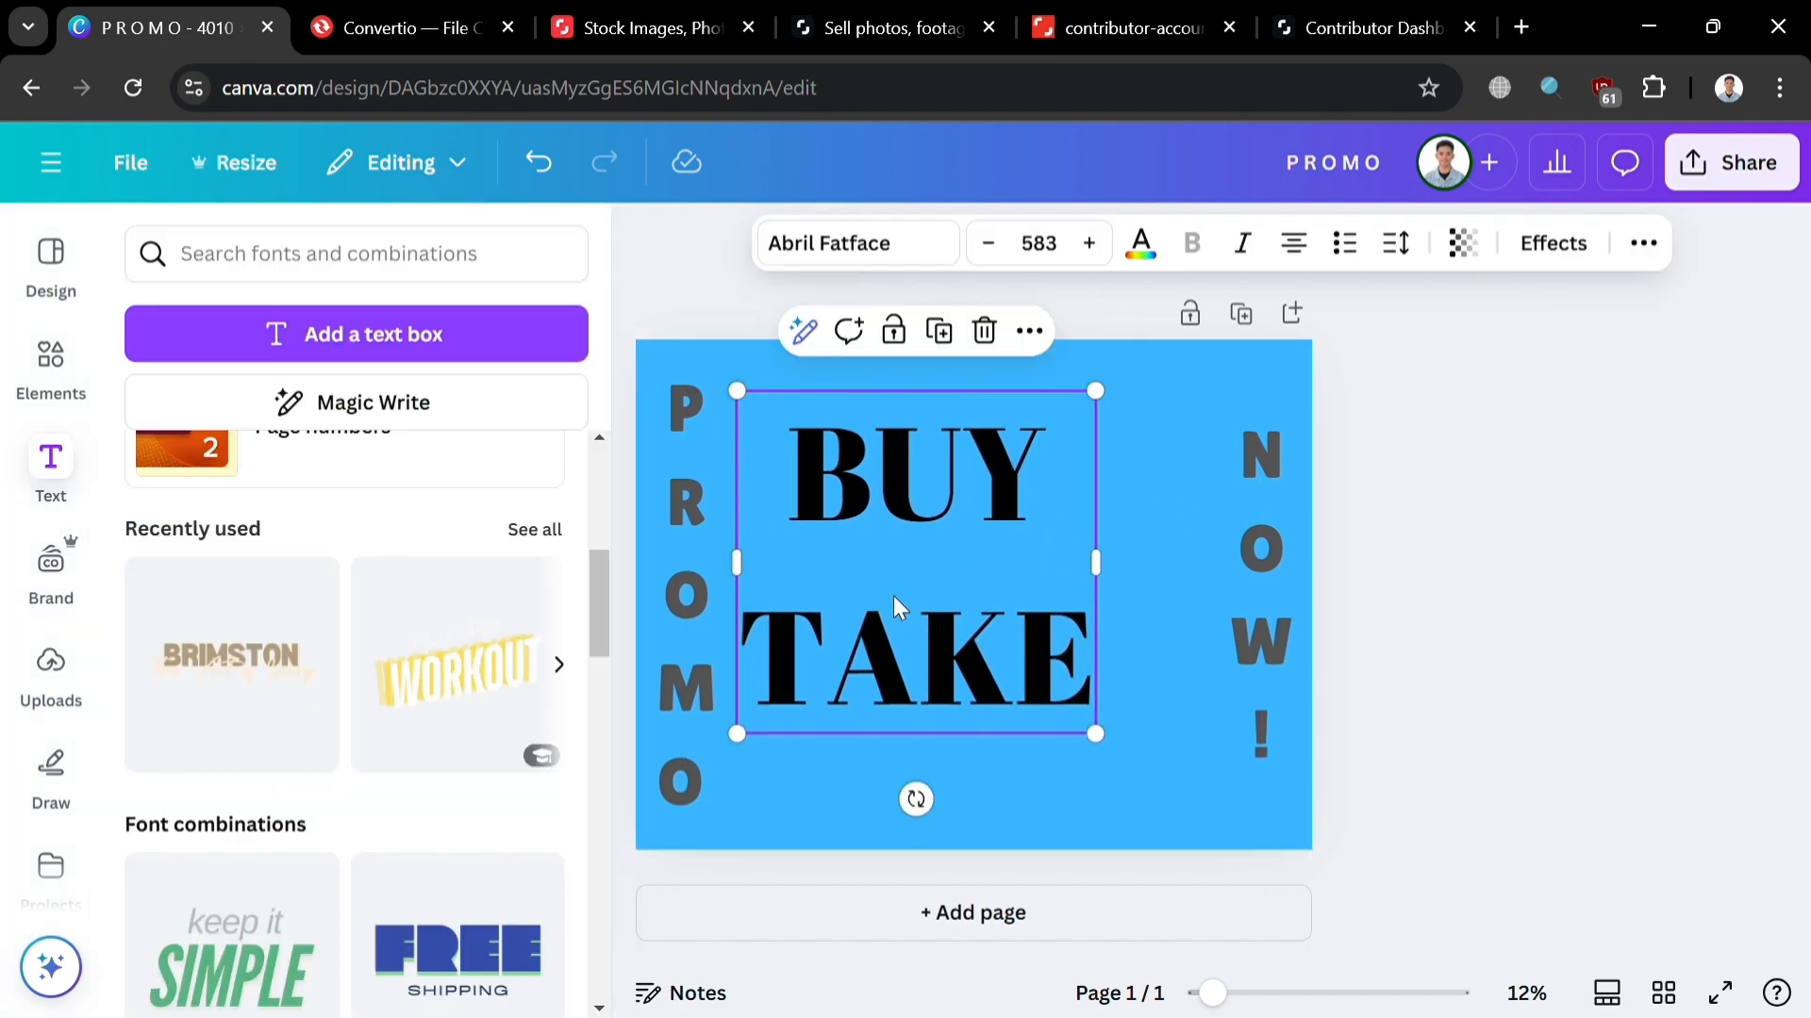
left_click(1106, 588)
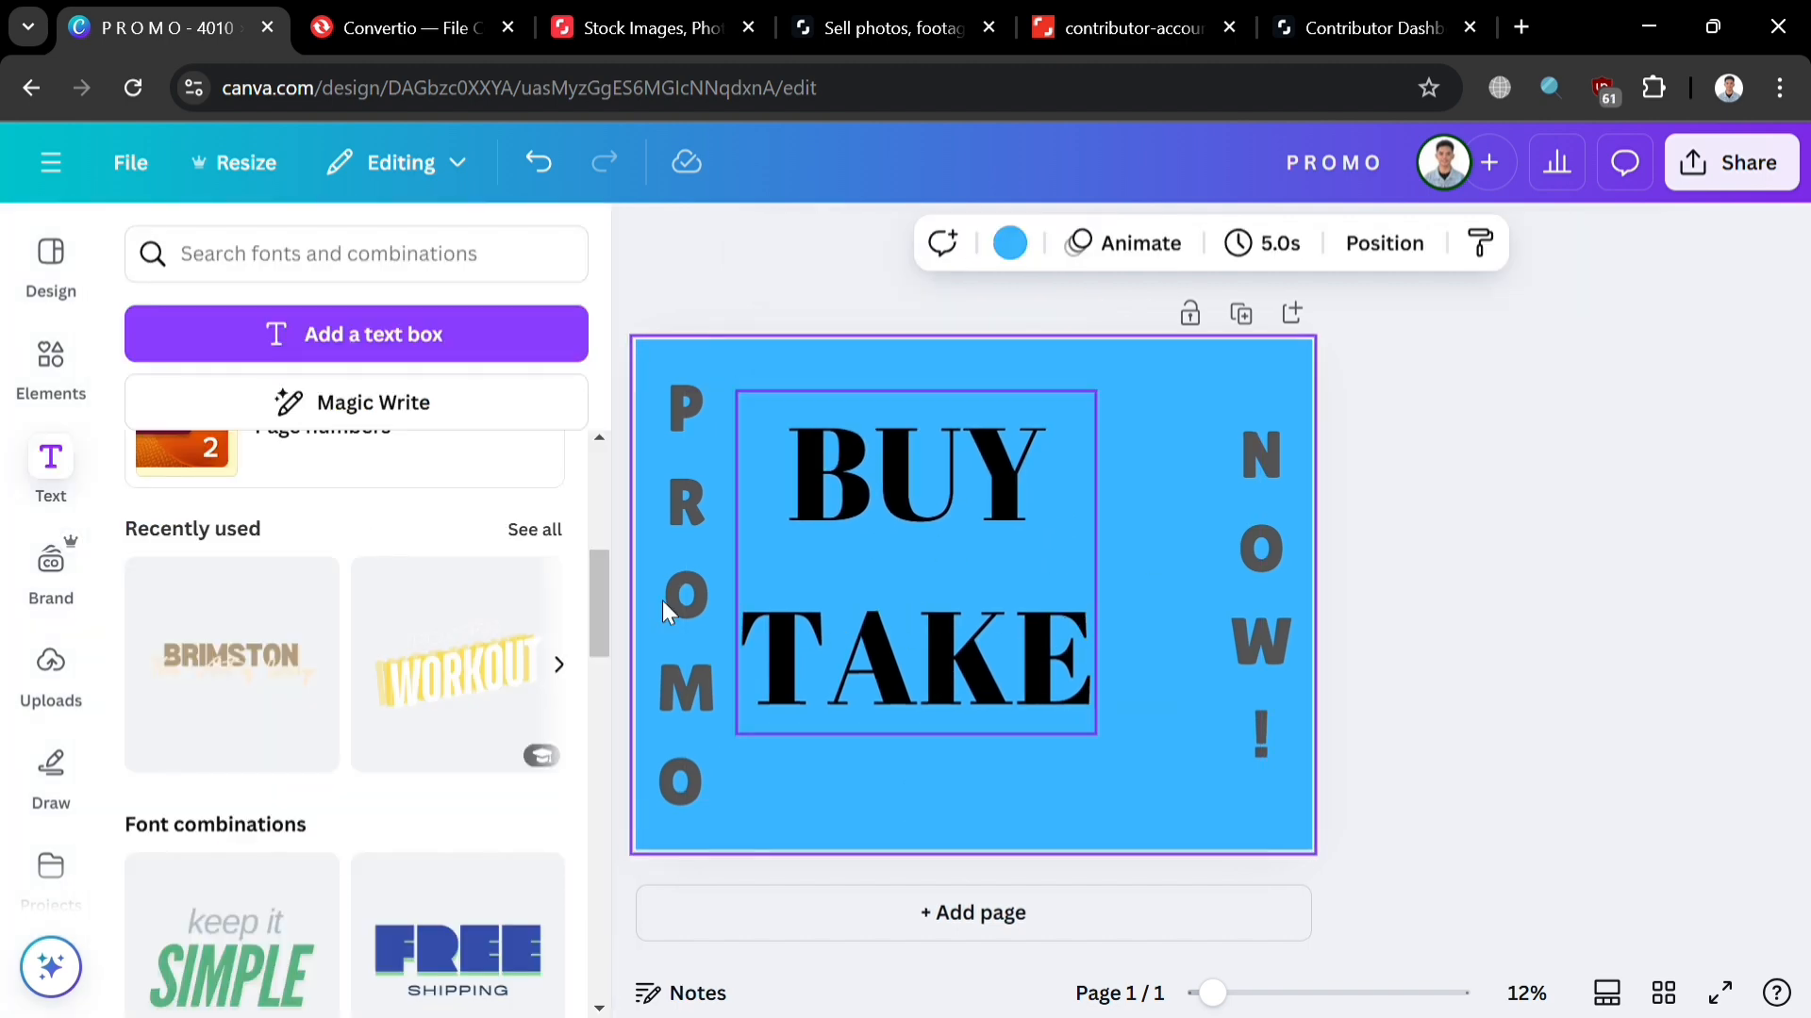
Step: Search Elements graphics for 'ONE' and add the black scribbled 1 to the page
left_click(53, 363)
left_click(395, 262)
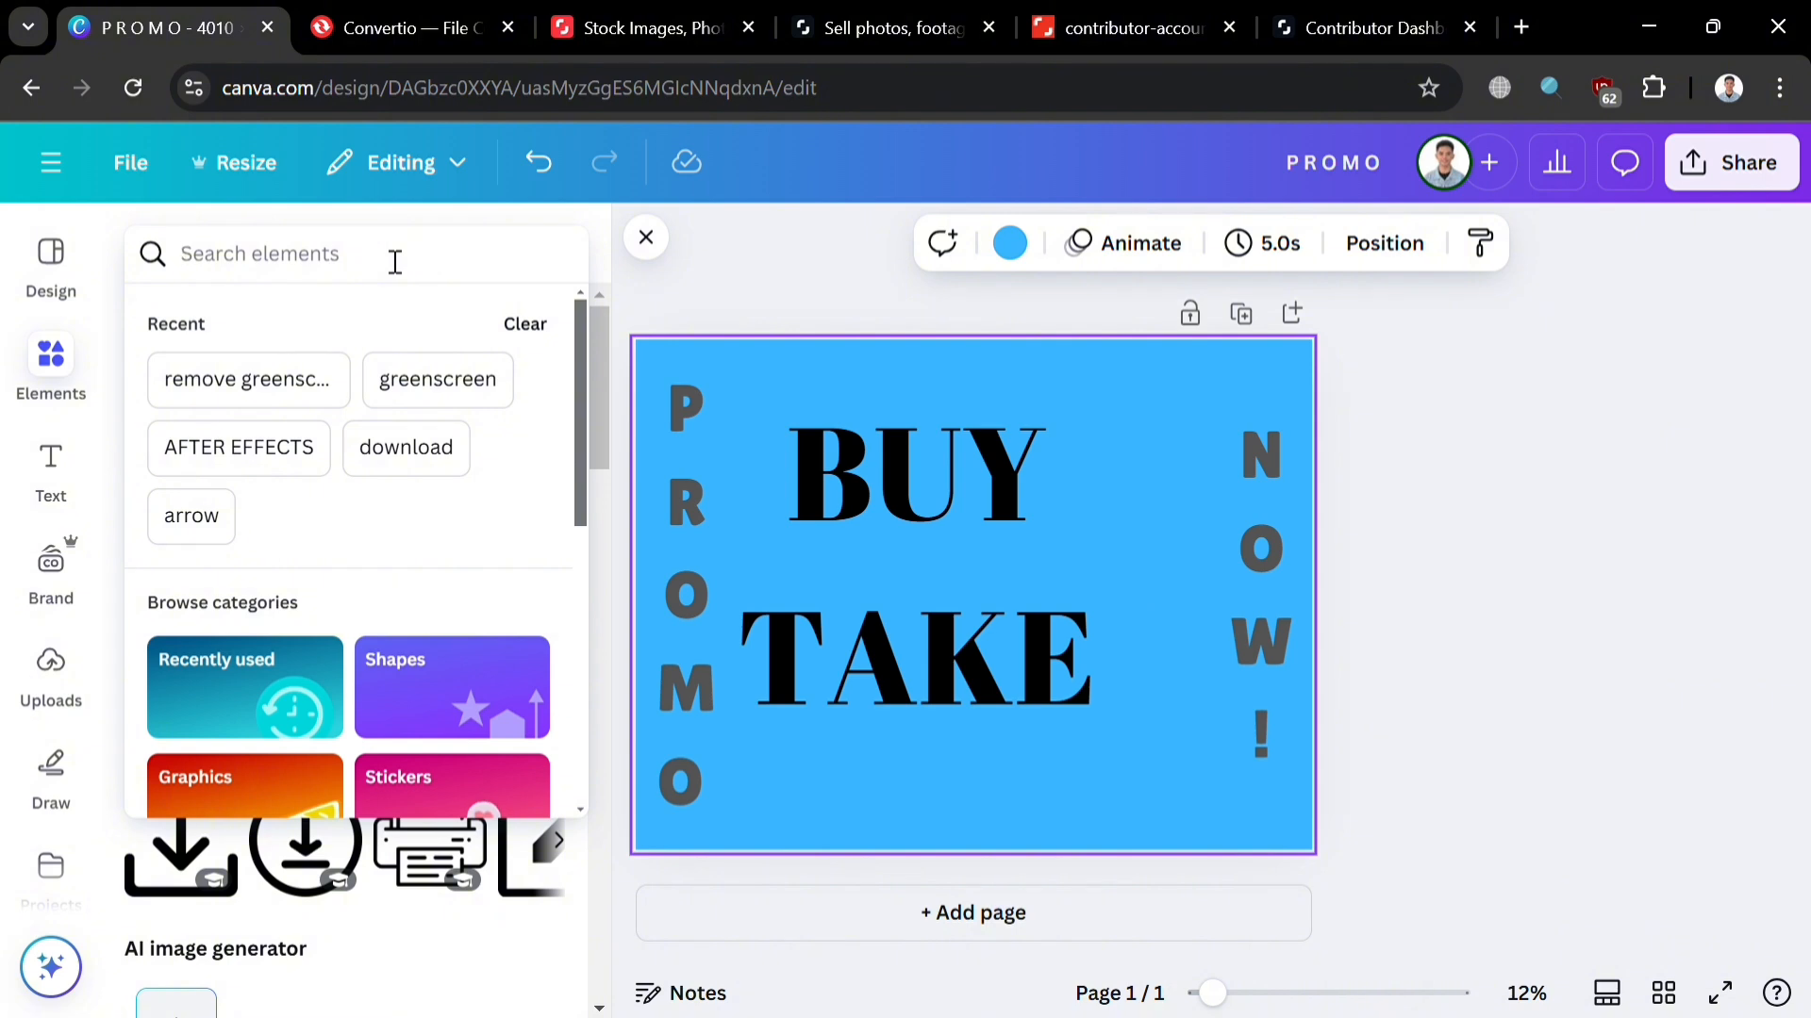
type("ONE")
key("Return")
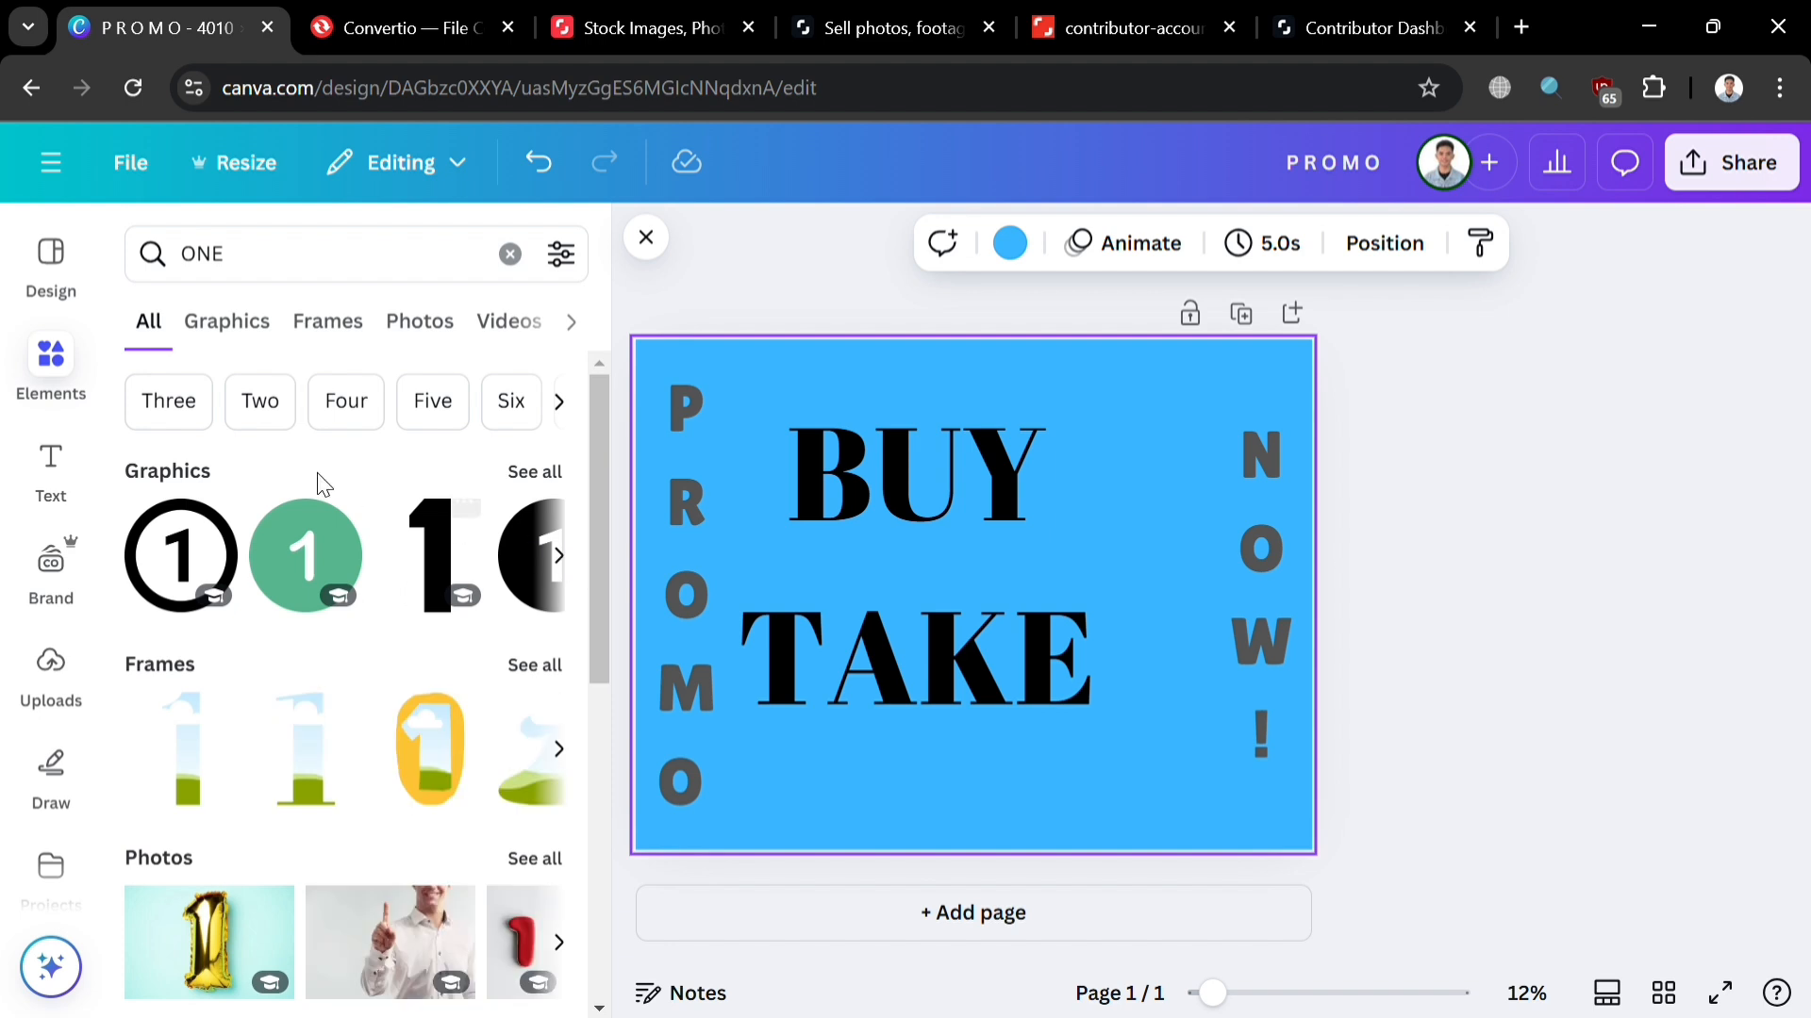
left_click(241, 343)
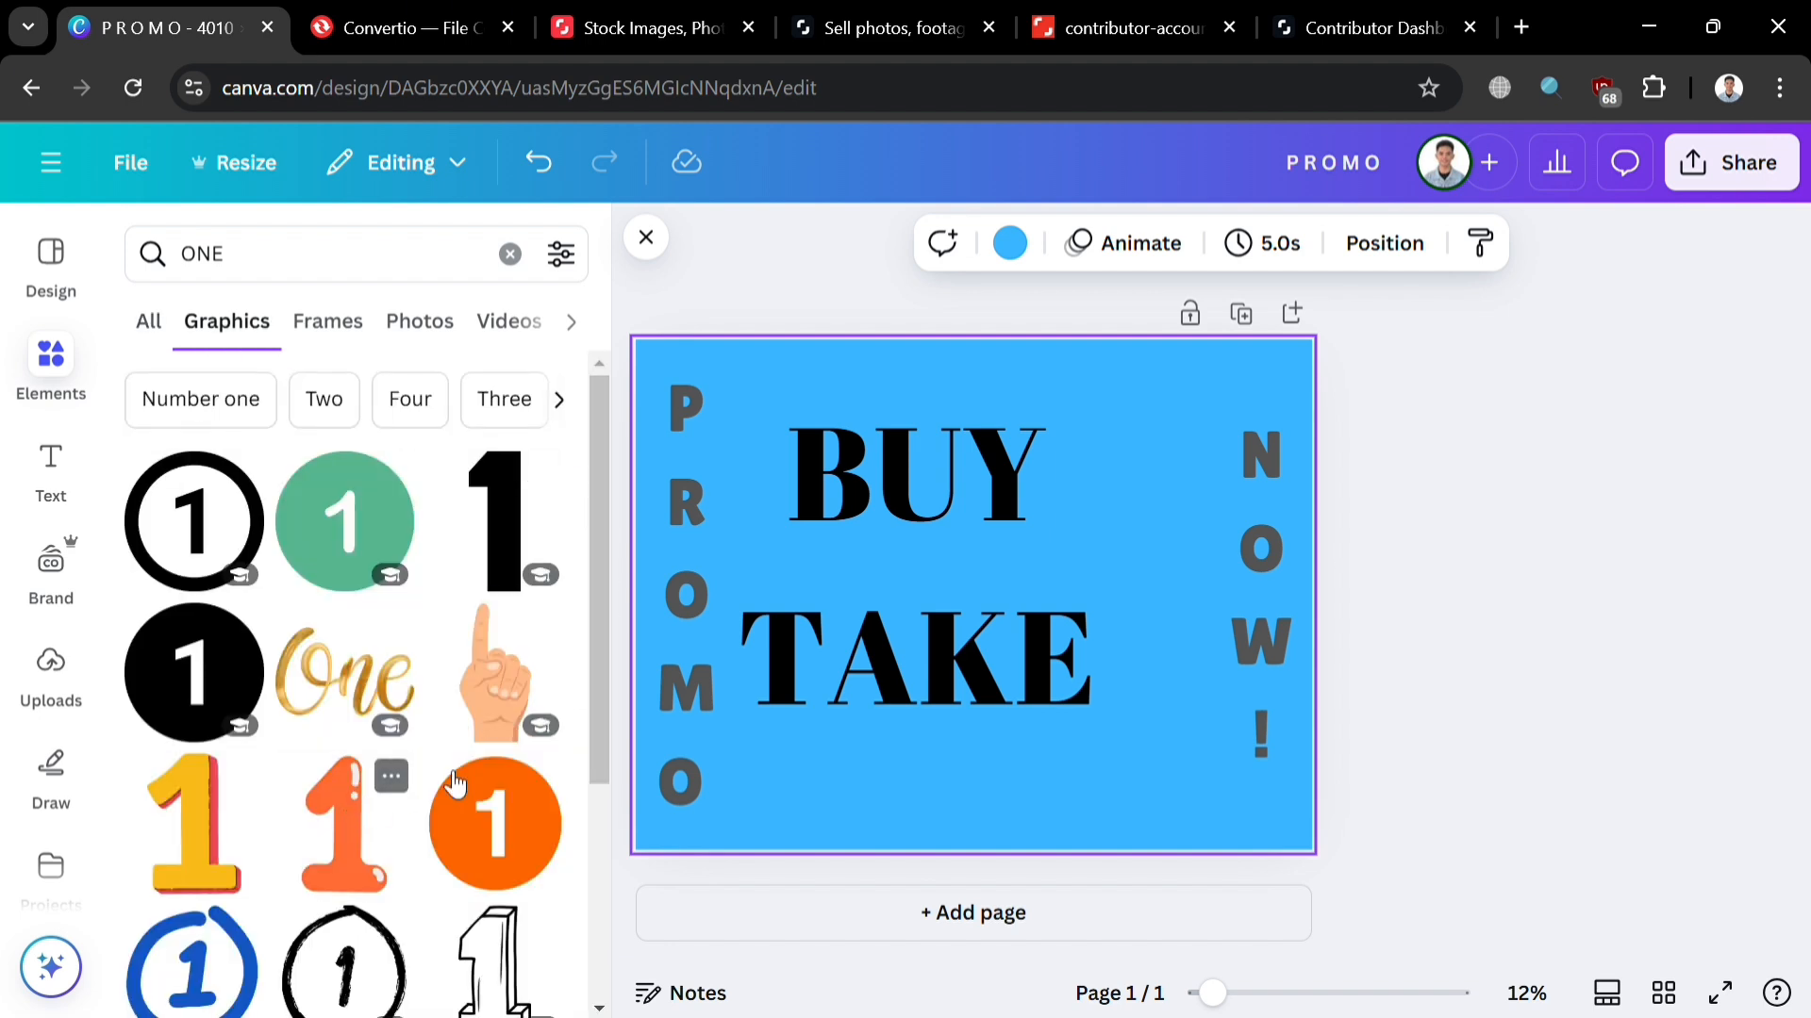
scroll(454, 782, "down", 2)
scroll(454, 782, "down", 3)
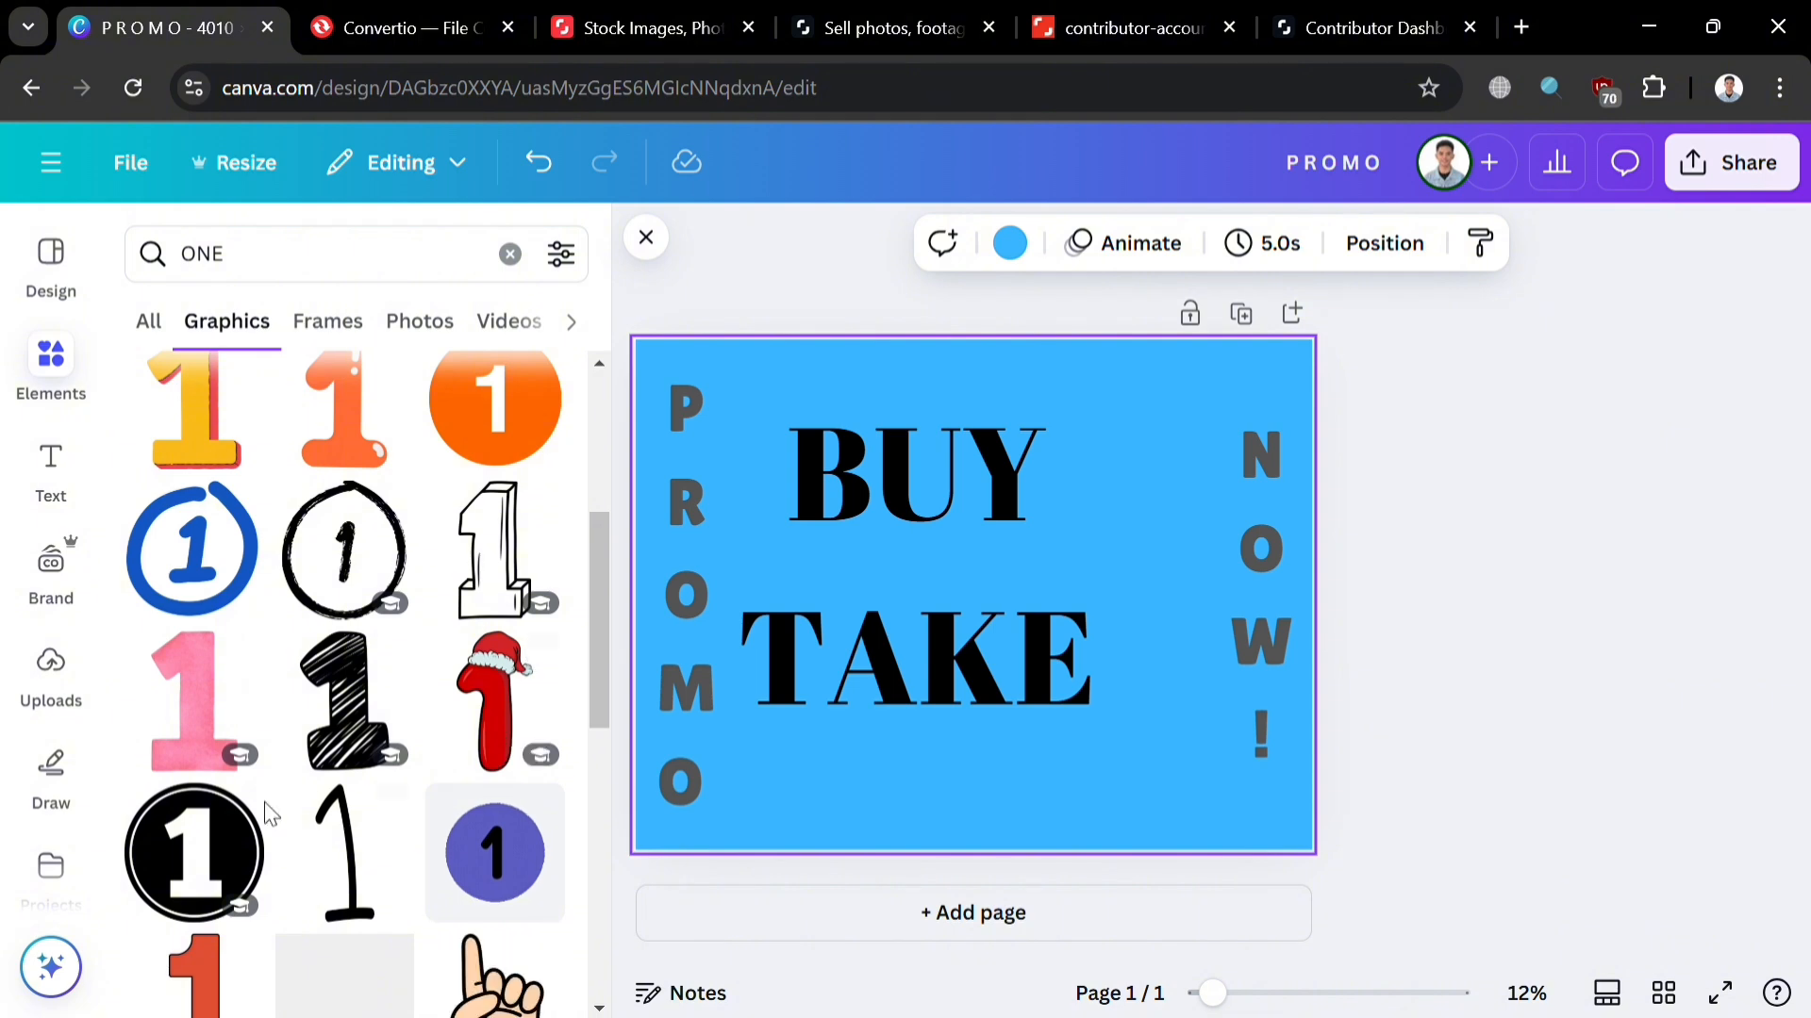
scroll(260, 826, "up", 3)
scroll(344, 755, "down", 3)
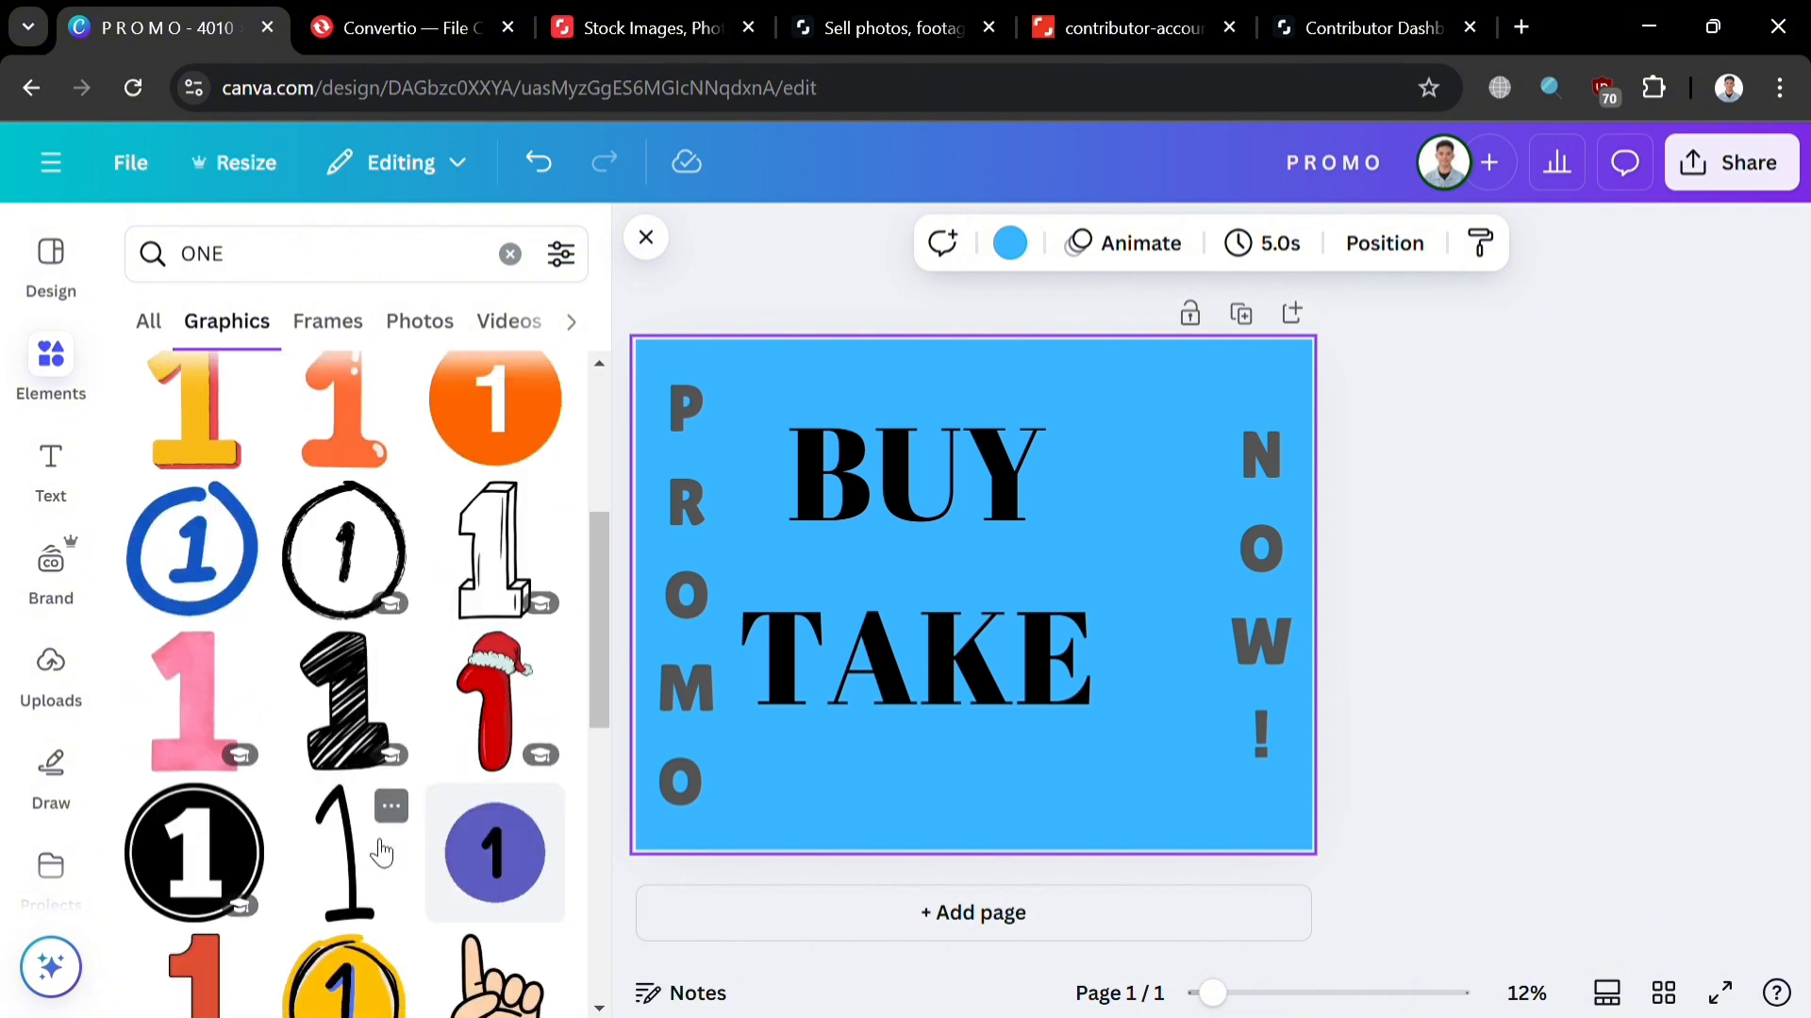
scroll(347, 714, "down", 2)
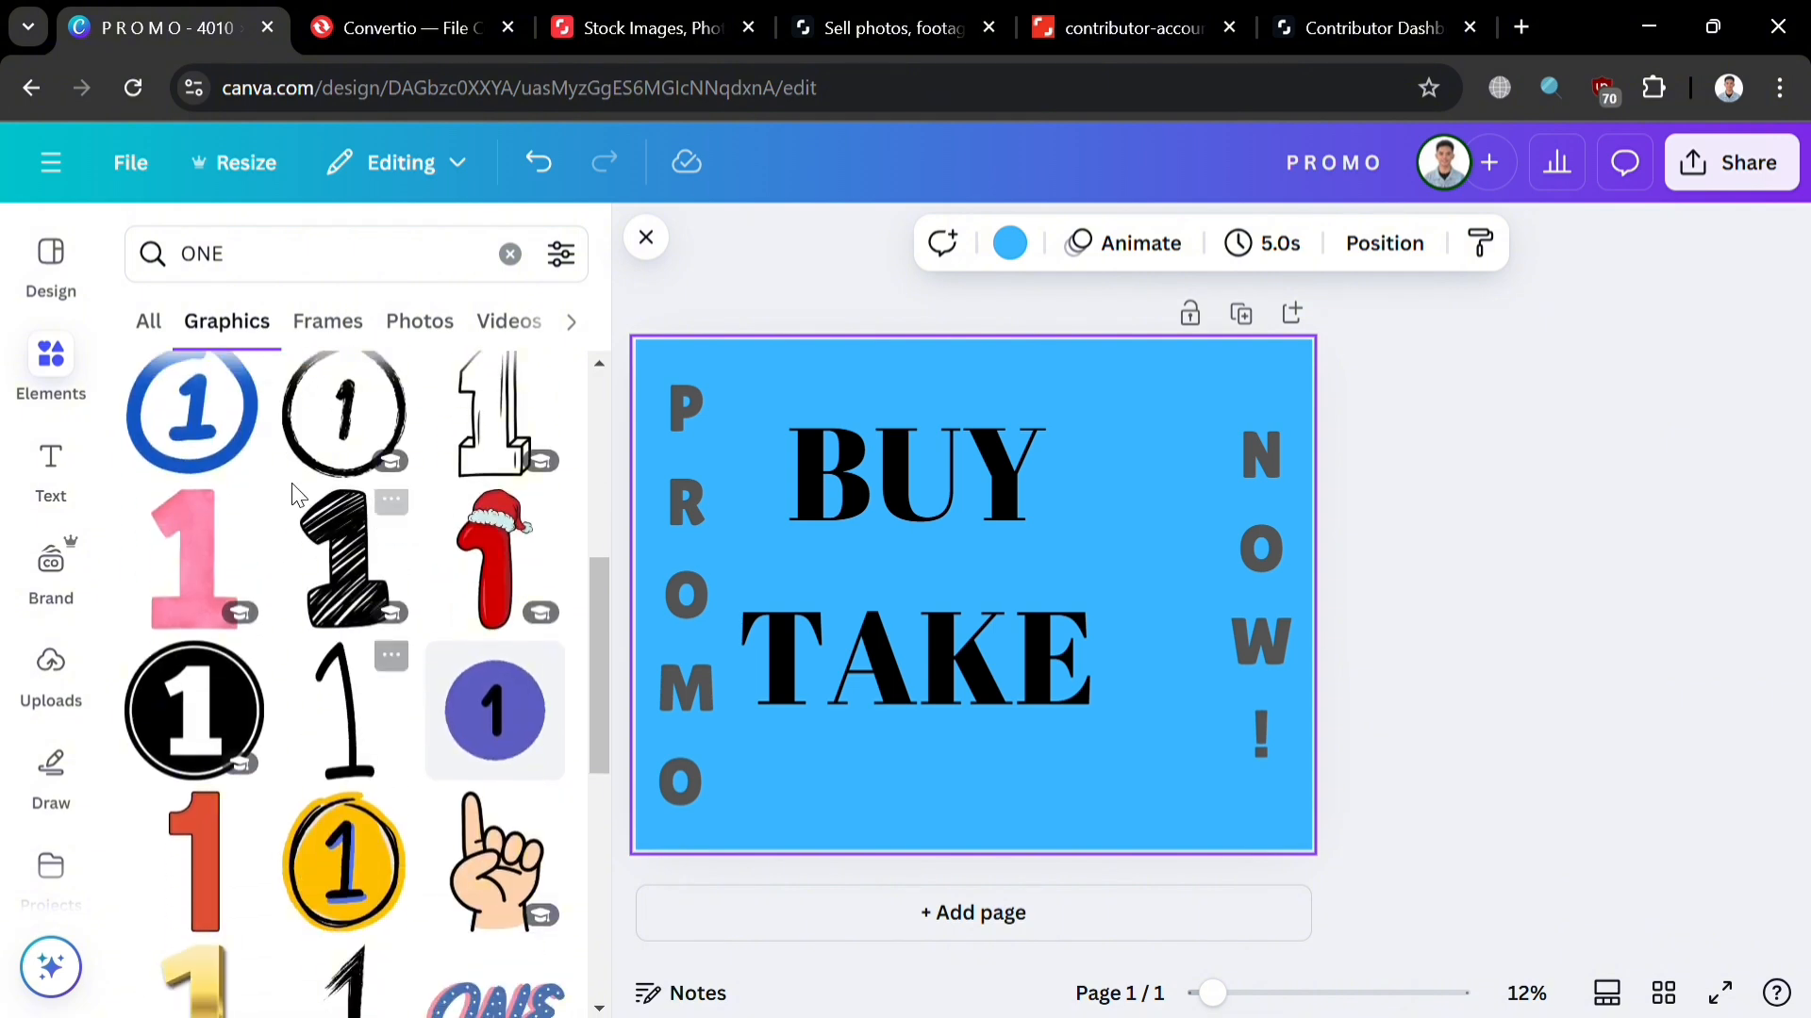
left_click(351, 566)
Step: Shrink the scribbled 1 beside BUY and place a duplicate beside TAKE
left_click_drag(985, 616, 1142, 492)
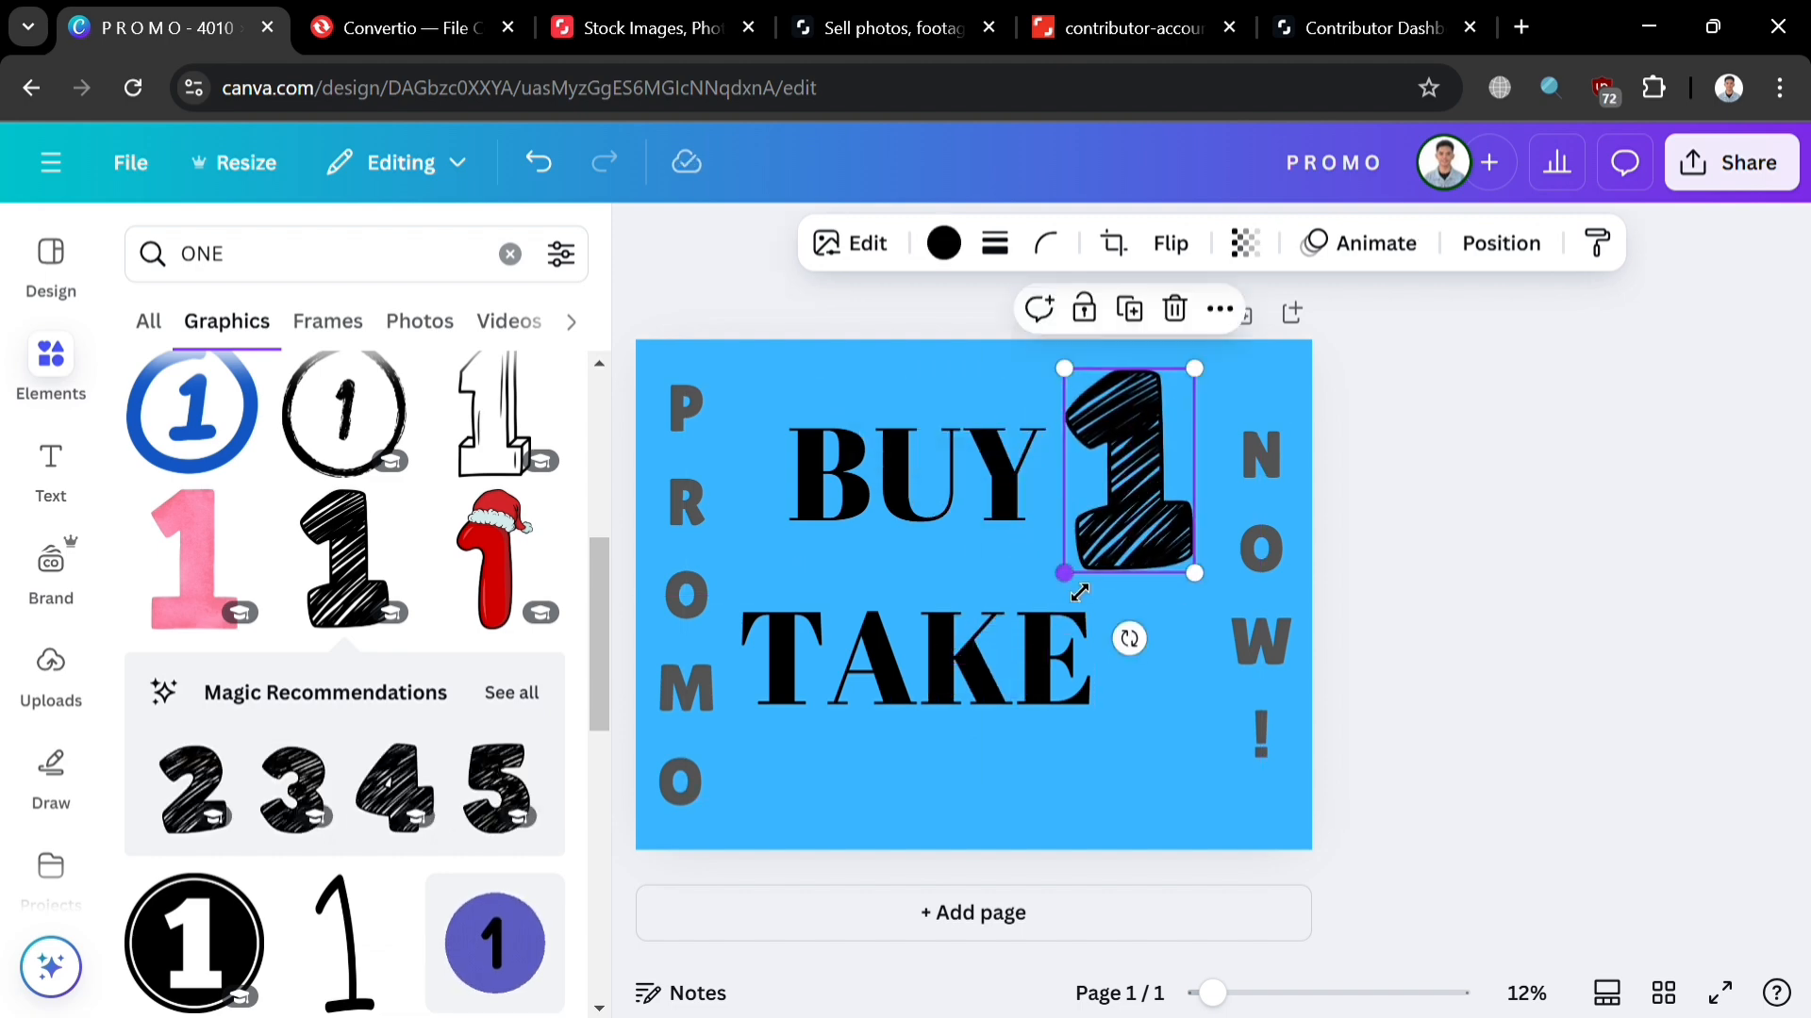
left_click_drag(1079, 591, 1105, 520)
mouse_move(1151, 462)
left_mouse_down()
mouse_move(1128, 494)
mouse_move(1122, 479)
mouse_move(1197, 663)
mouse_move(1169, 695)
left_mouse_up()
left_click(1120, 332)
left_click(1047, 721)
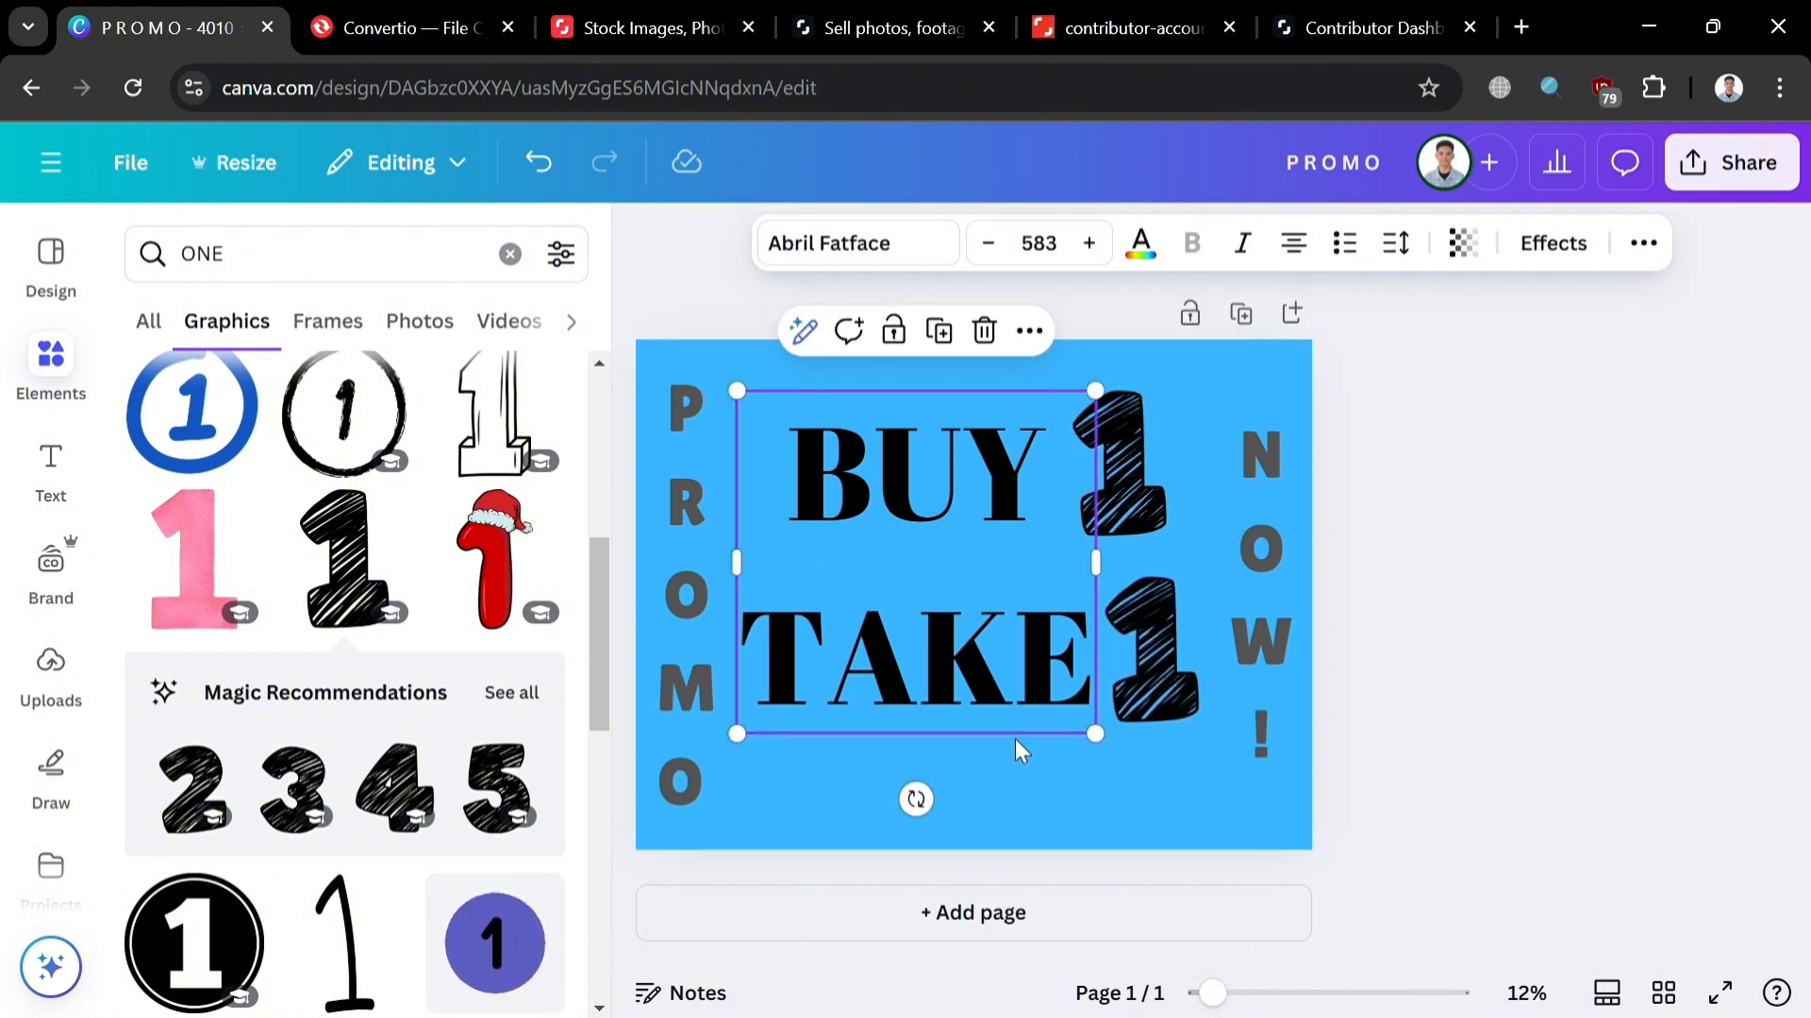
left_click(877, 797)
Step: Search Elements for 'SAVE UP TO 25' and place the SAVE UP TO 30% OFF badge below TAKE 1
left_click(368, 273)
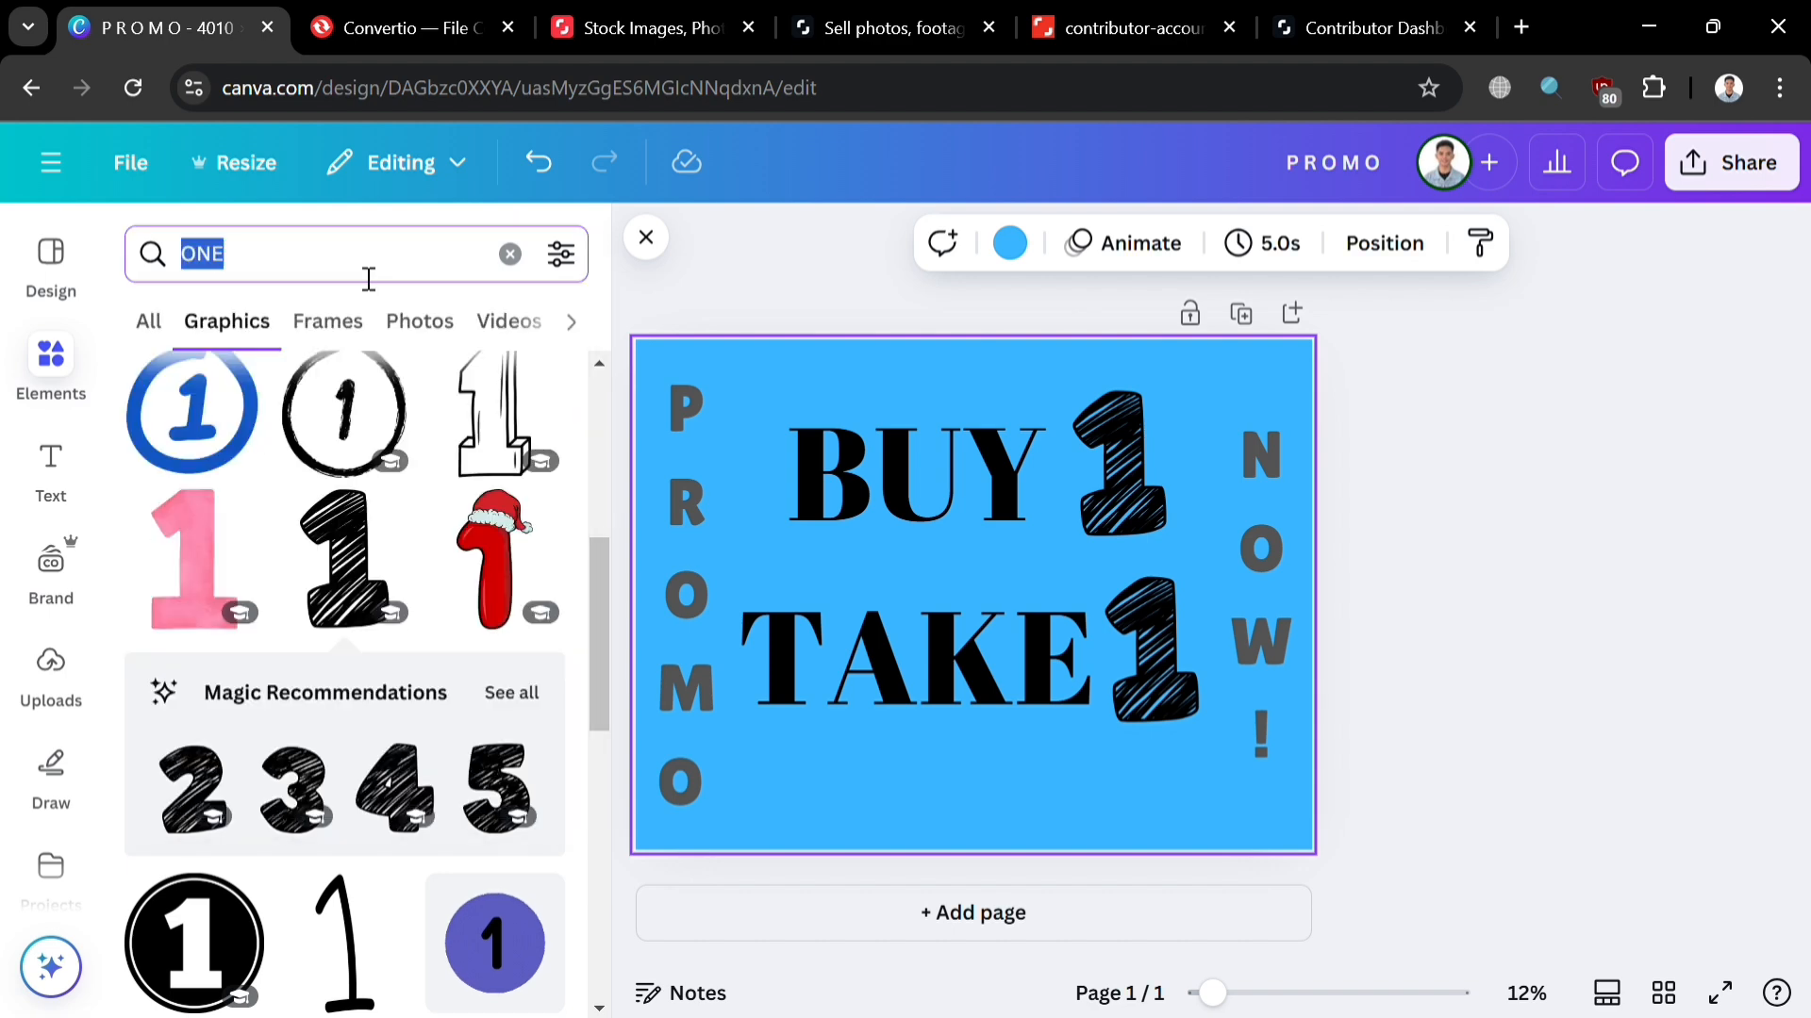
type("SAVE UP ")
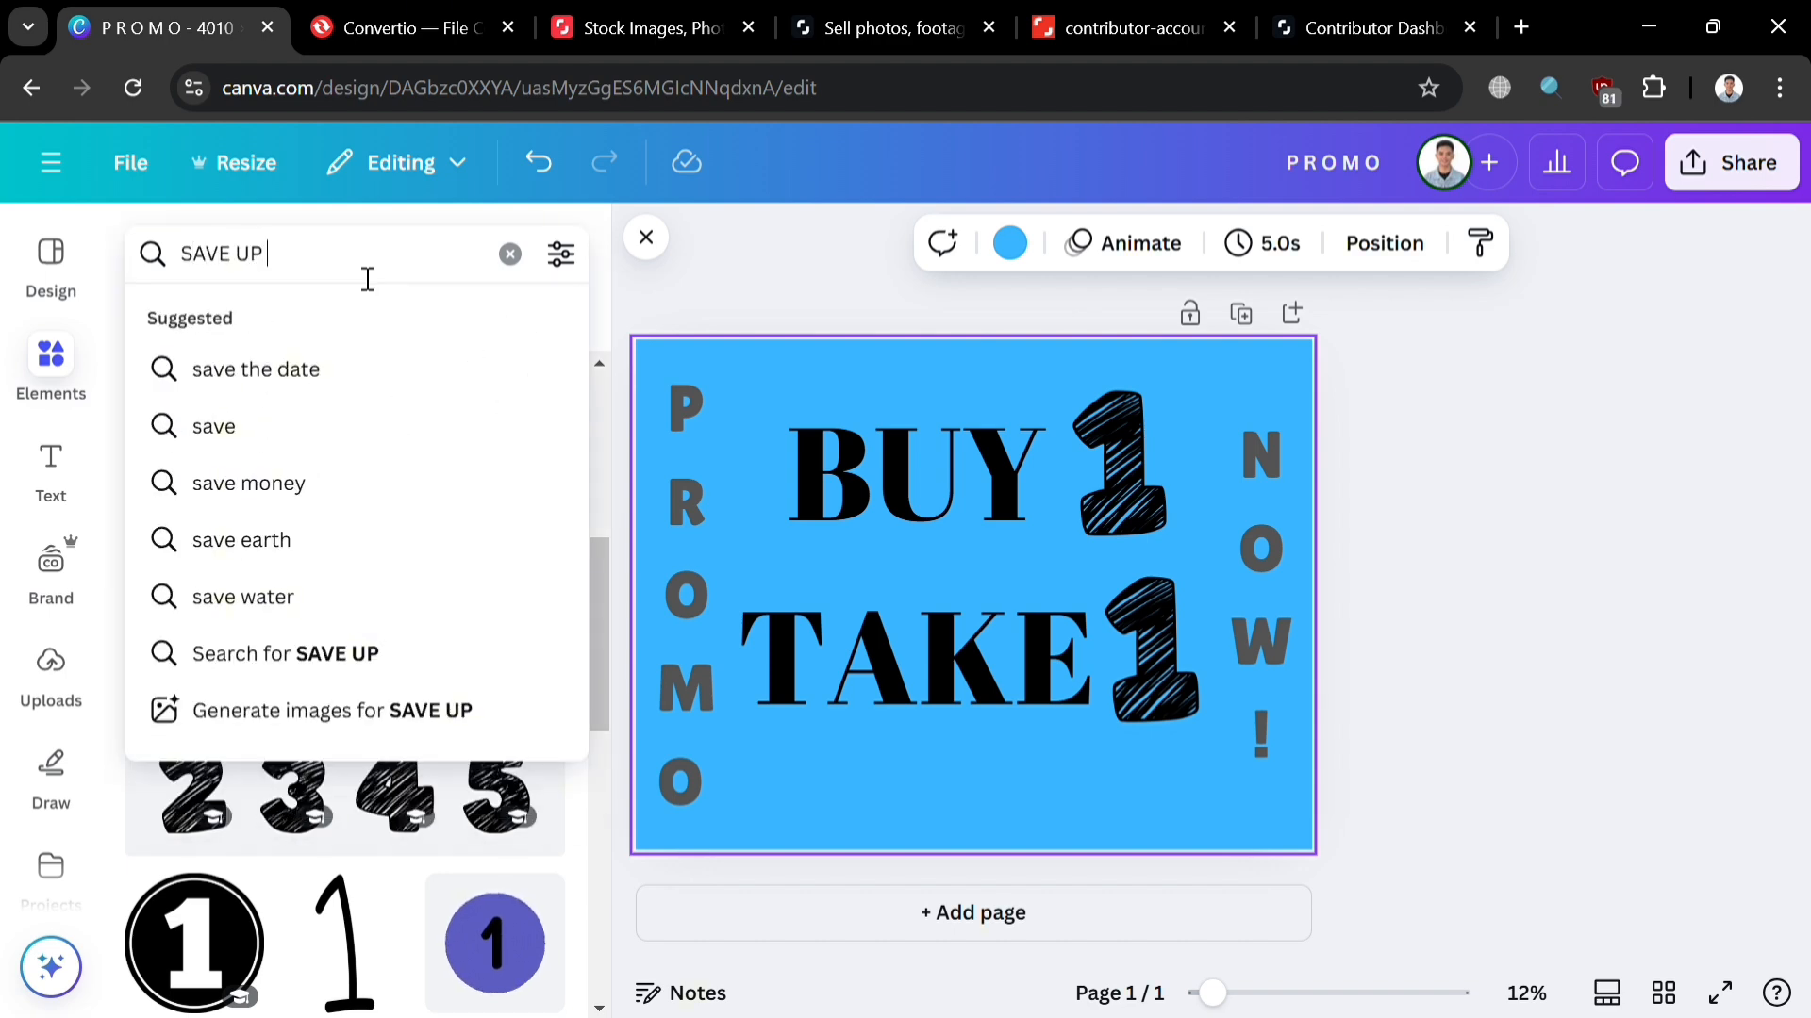
type("TO 25%")
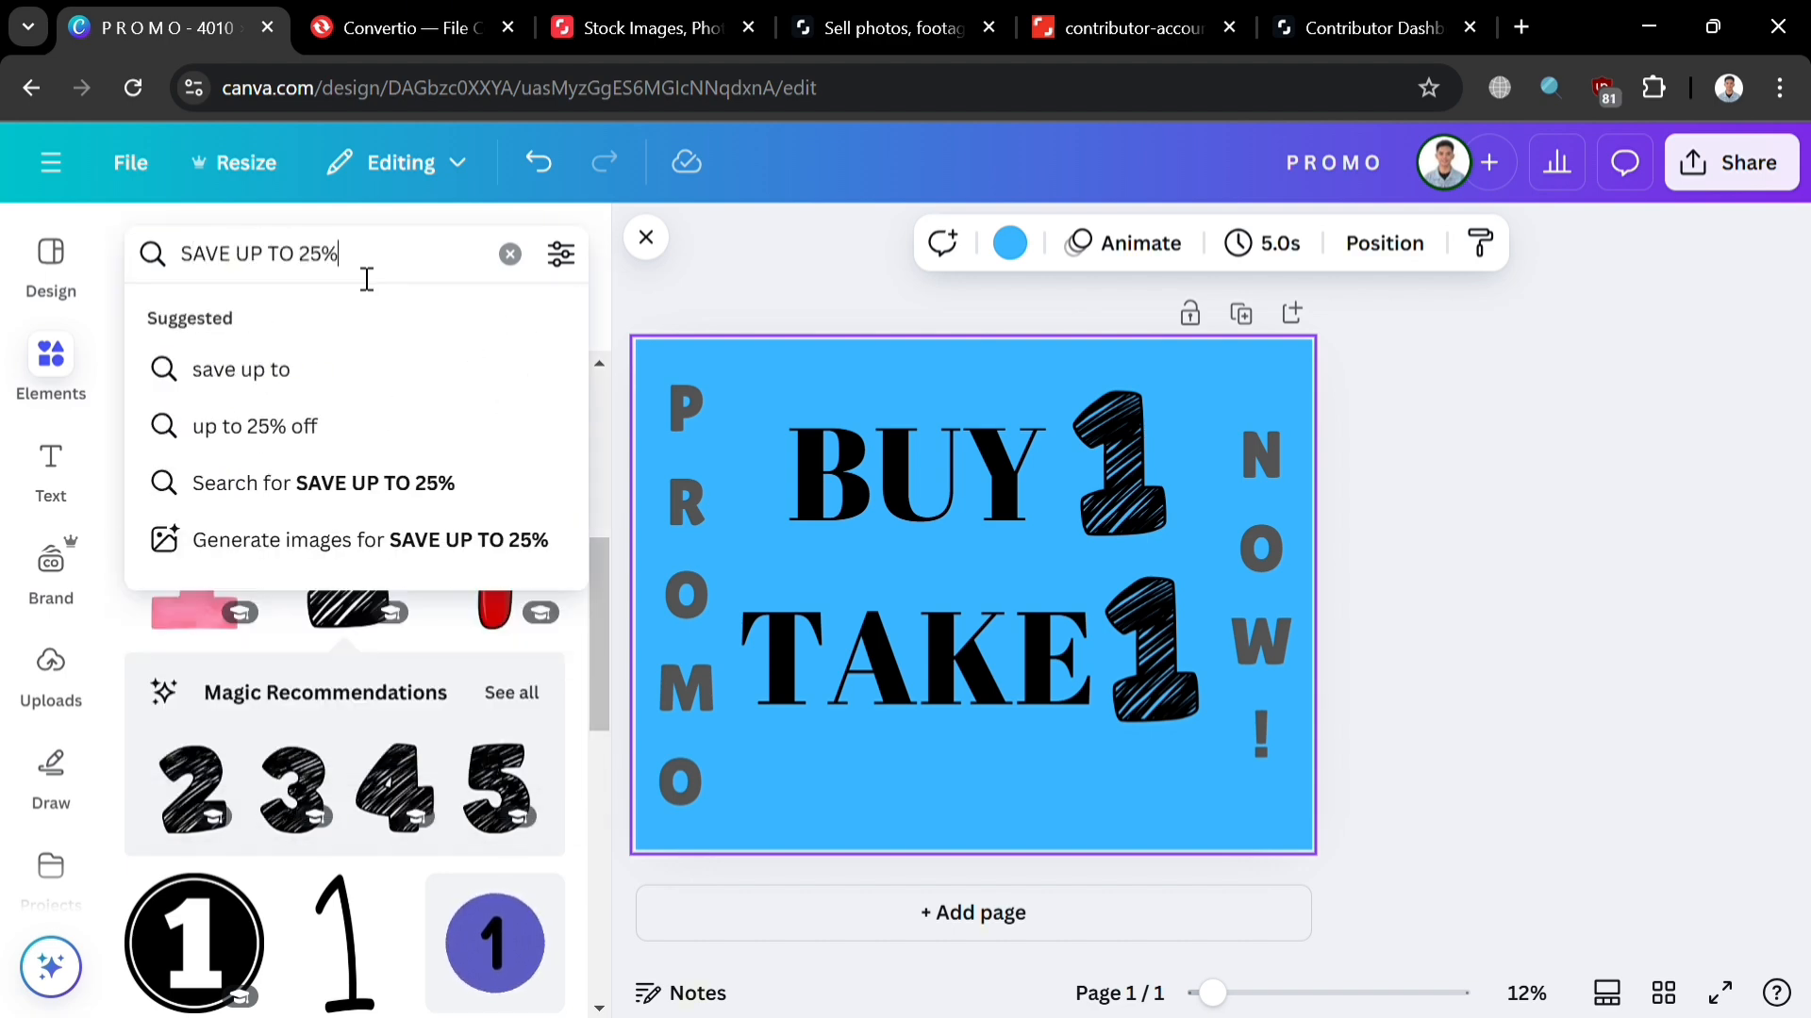
key("Return")
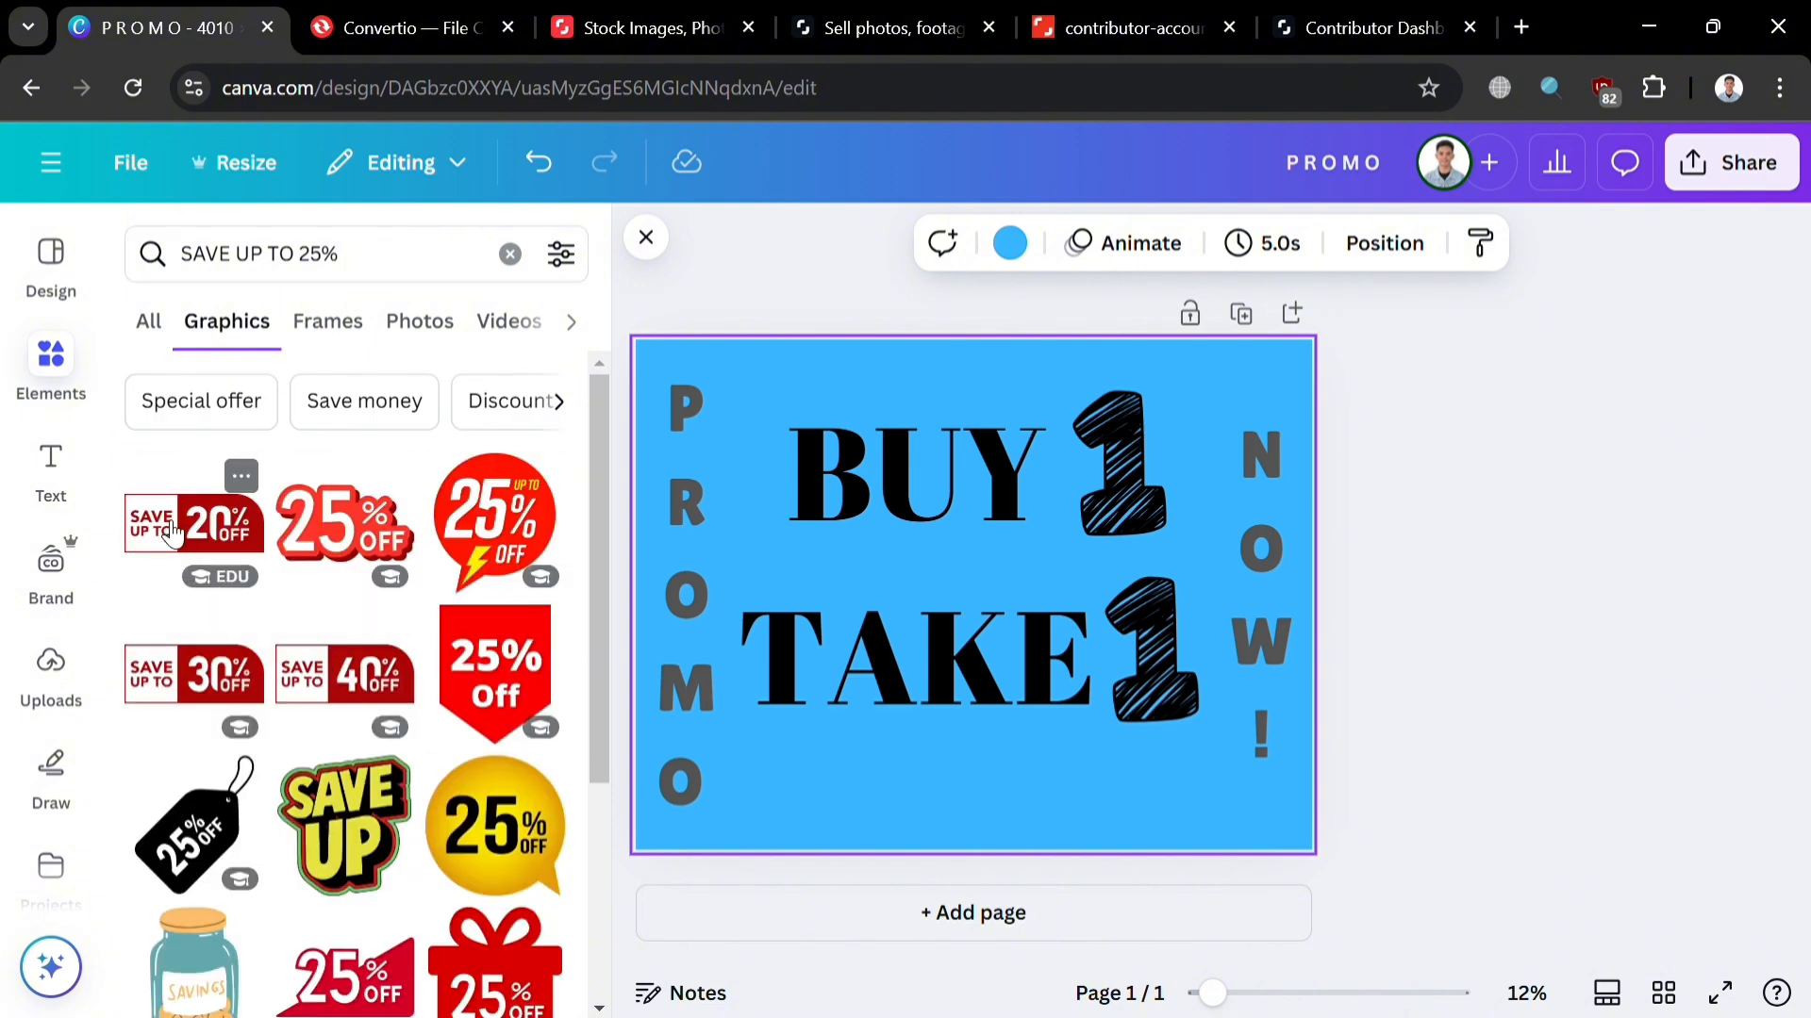
left_click_drag(172, 535, 192, 577)
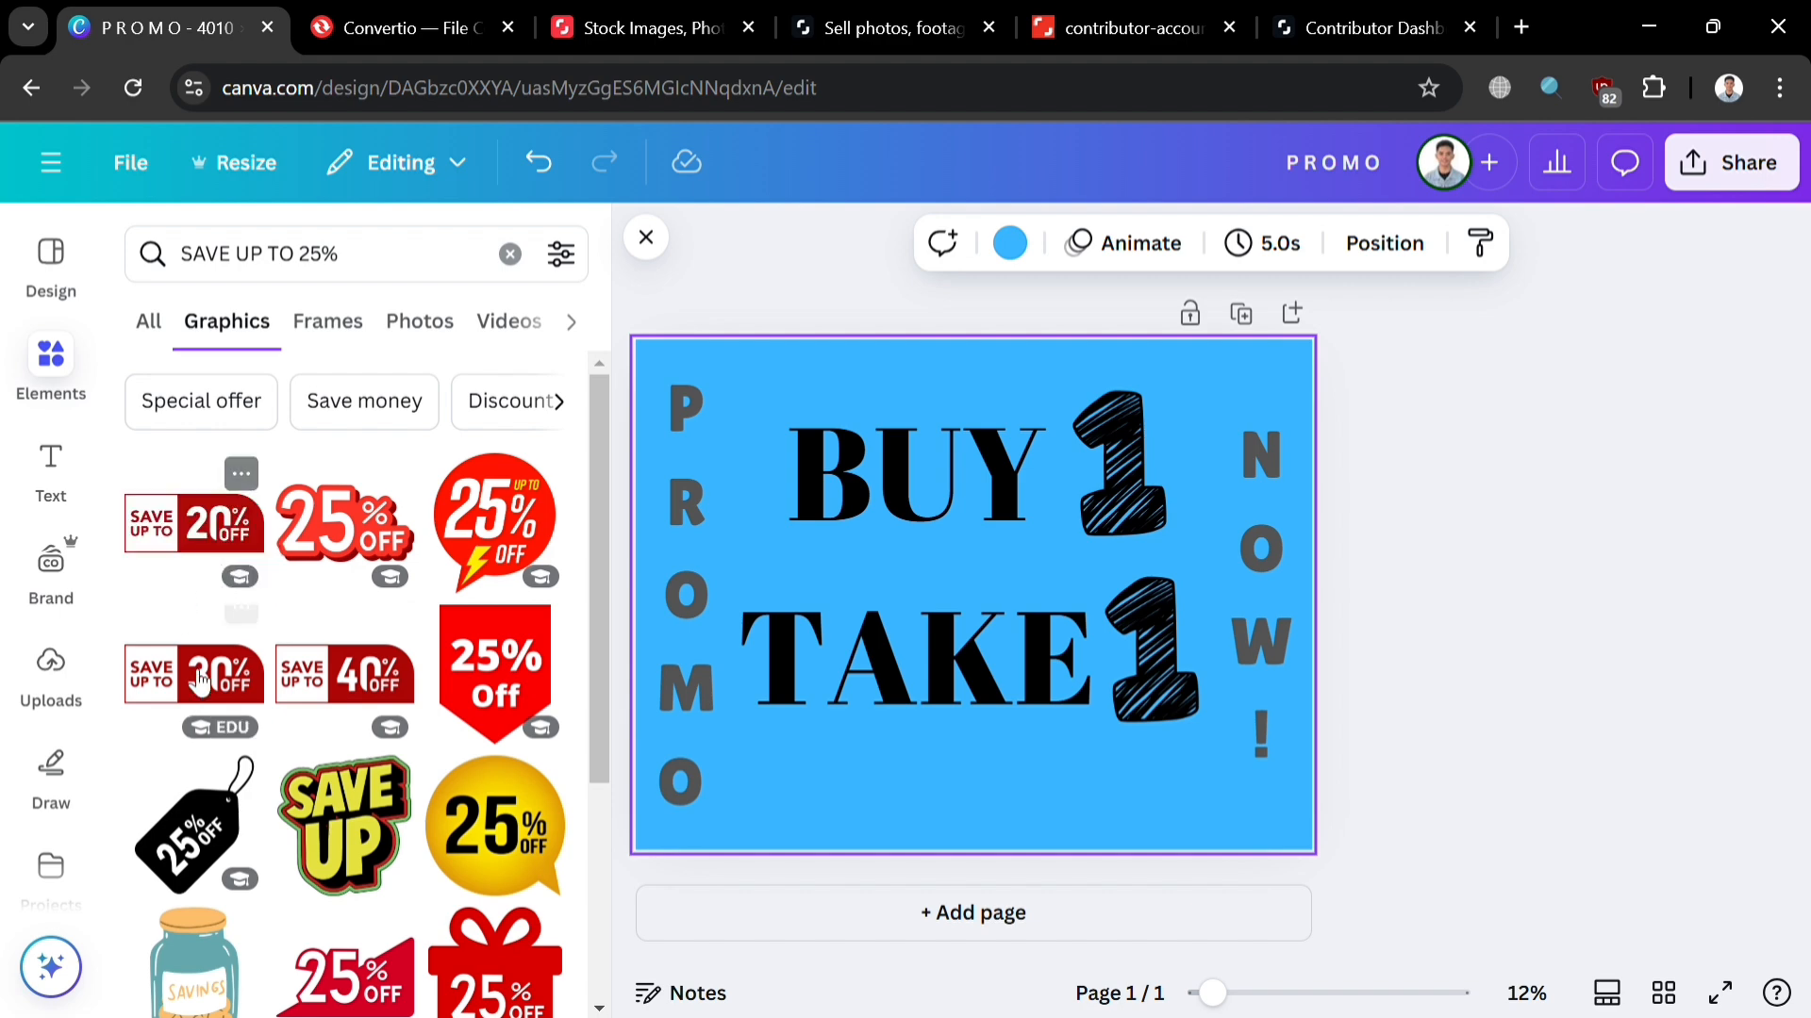
left_click_drag(200, 681, 906, 821)
left_click(1184, 792)
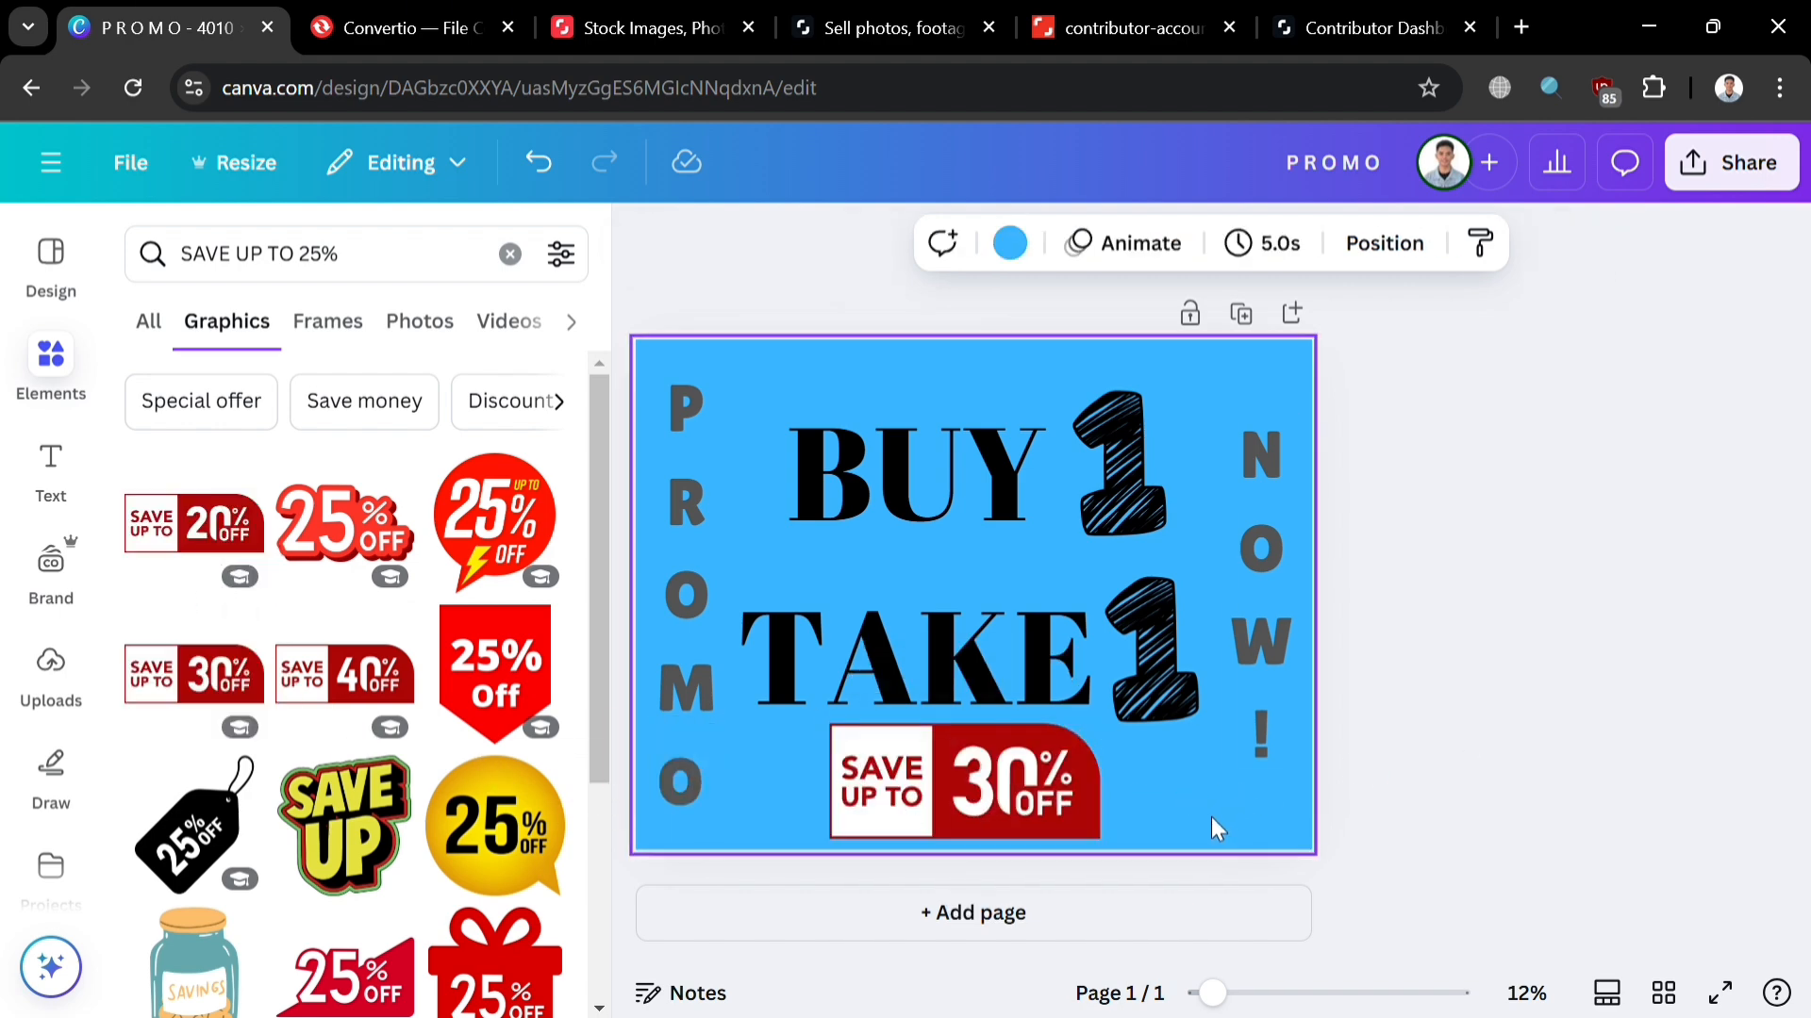
Step: Make the page background dark red and the BUY TAKE lettering white
left_click(1009, 243)
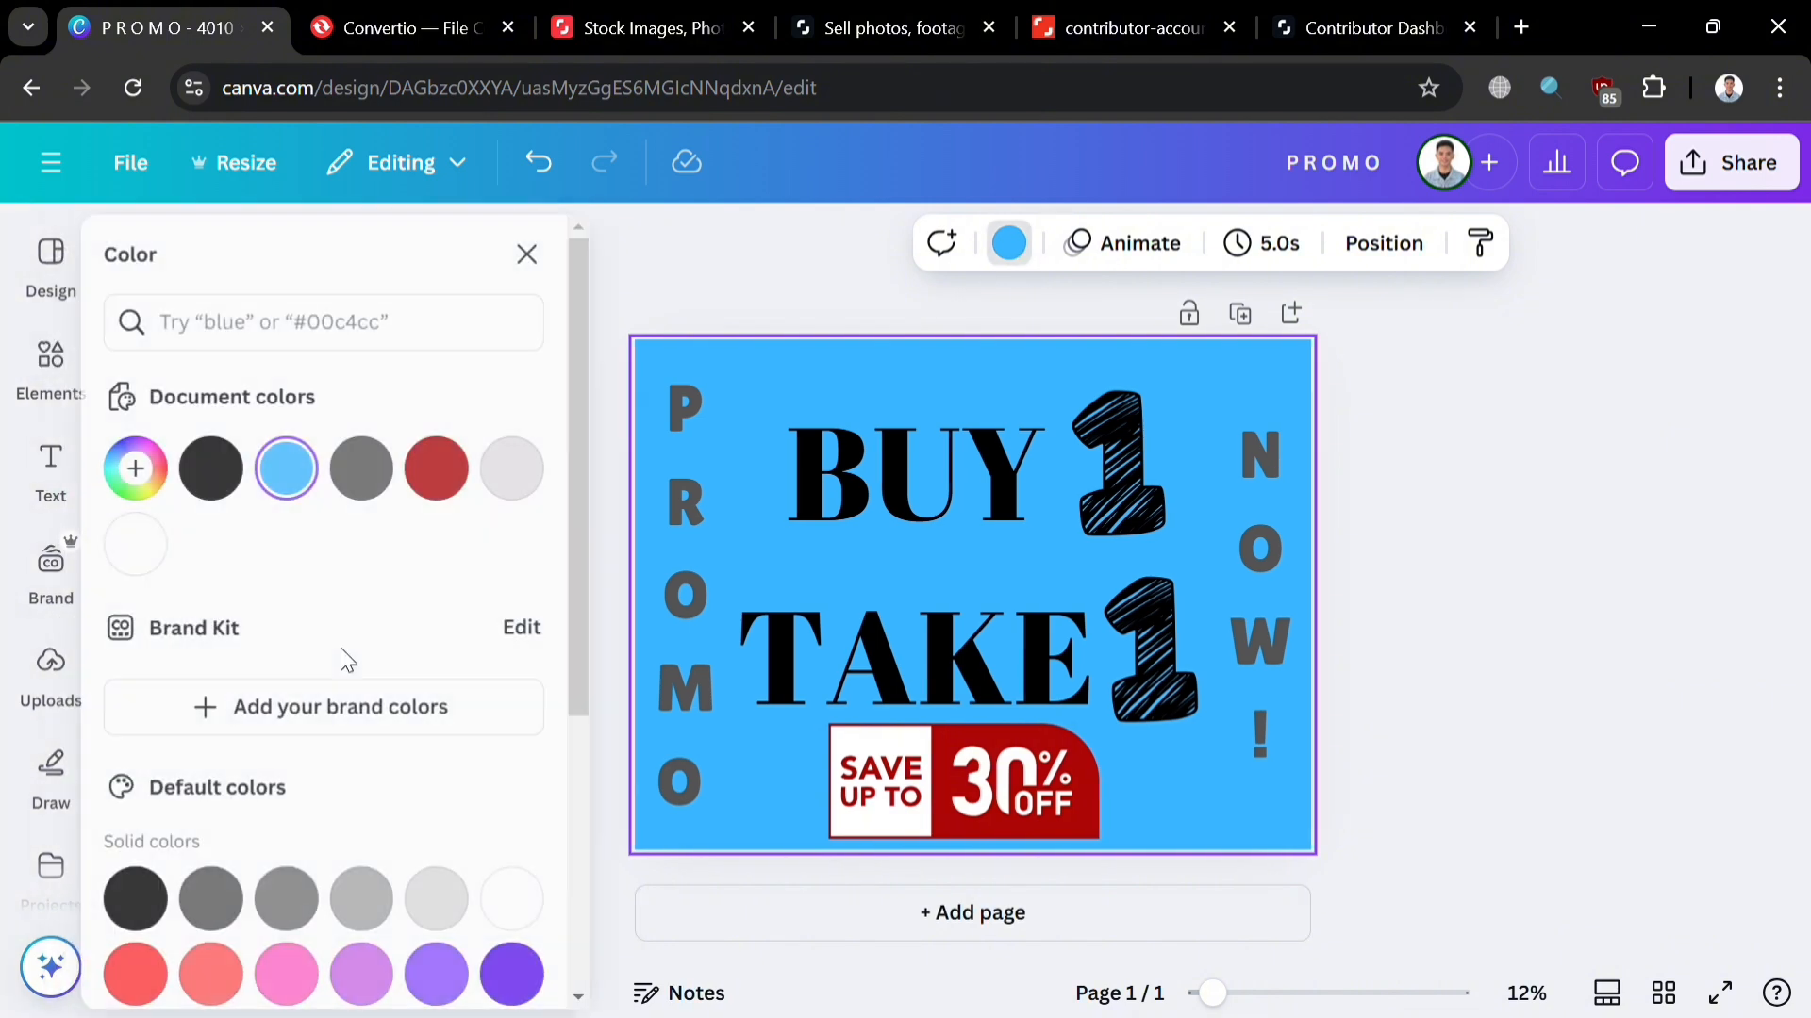
left_click(457, 469)
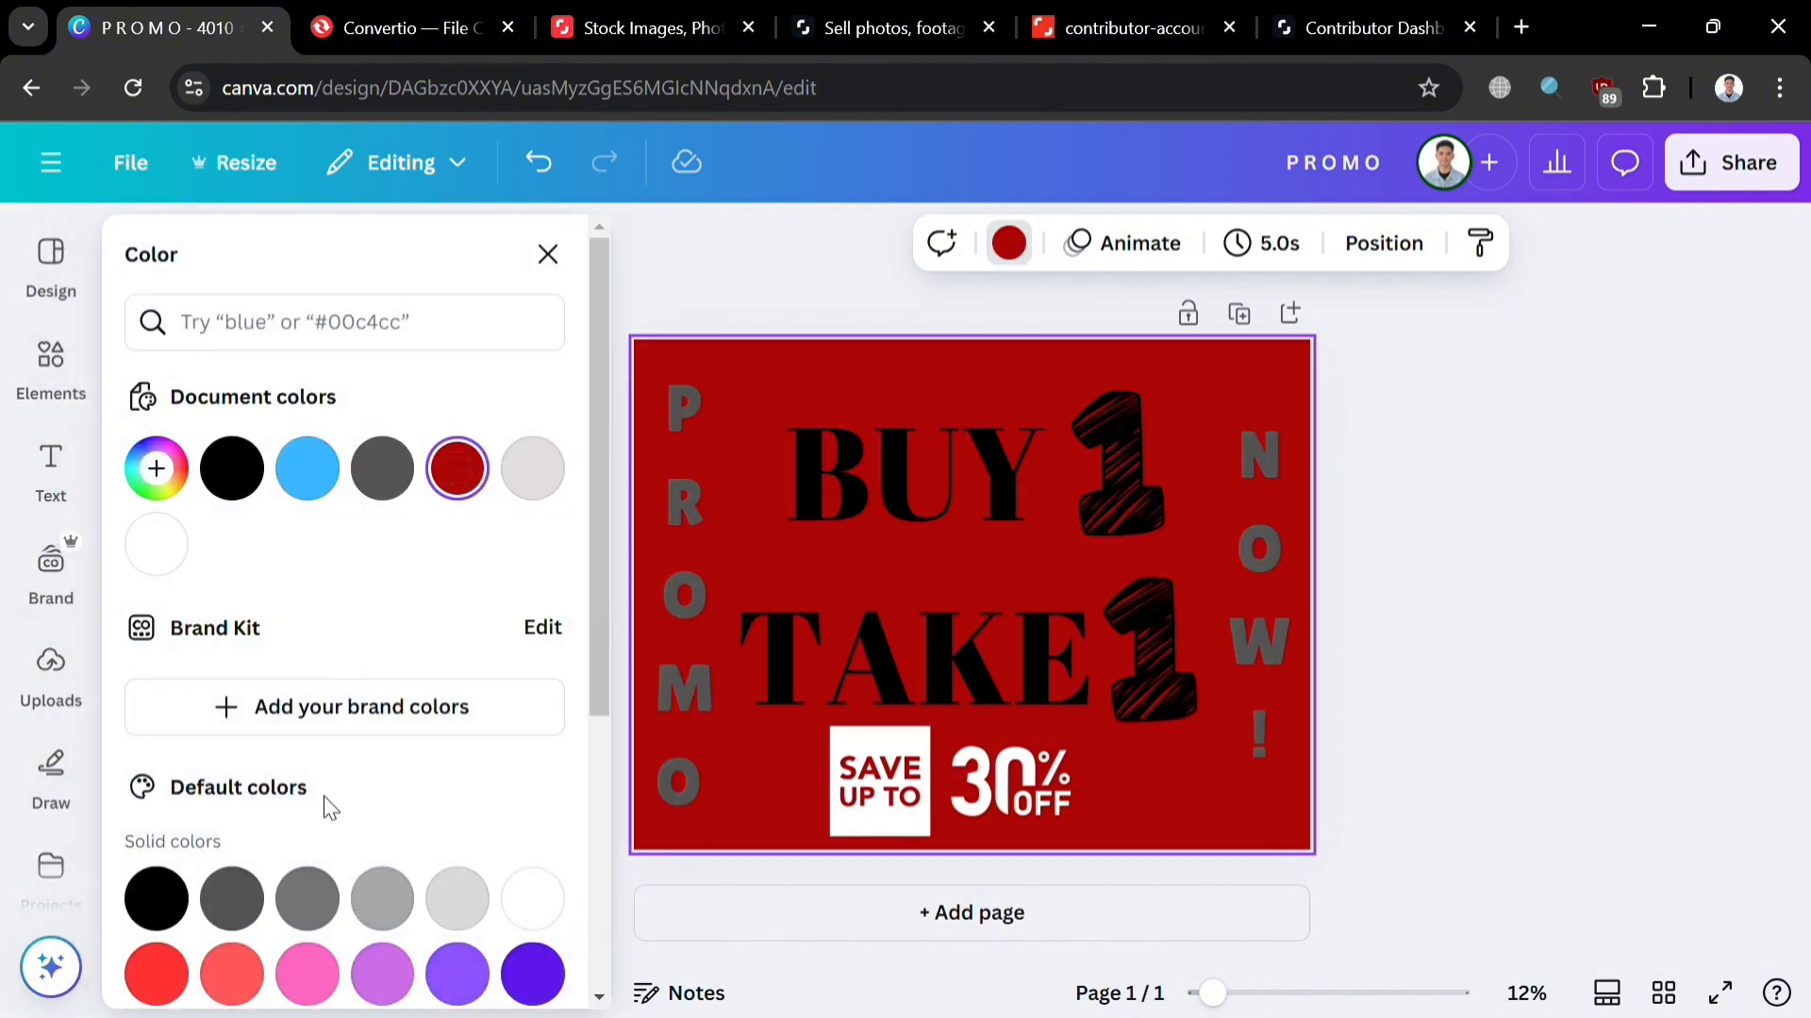
scroll(328, 809, "down", 3)
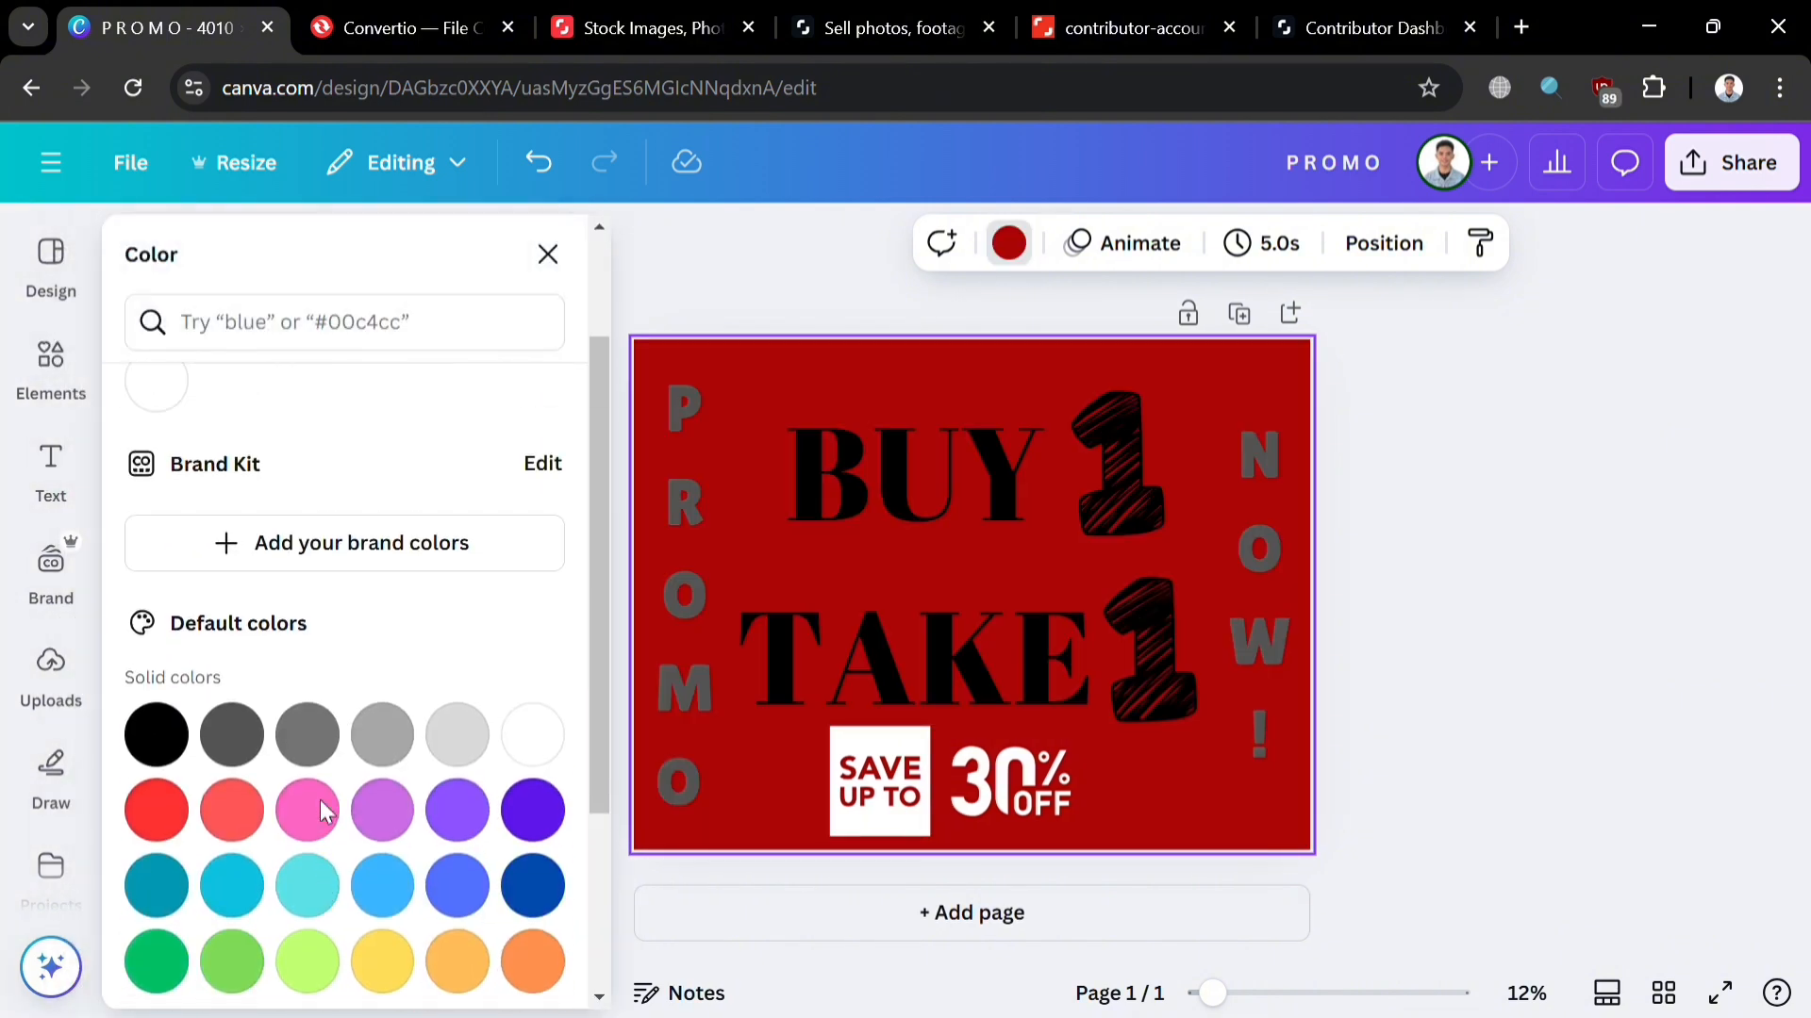
left_click(1036, 630)
left_click(1140, 243)
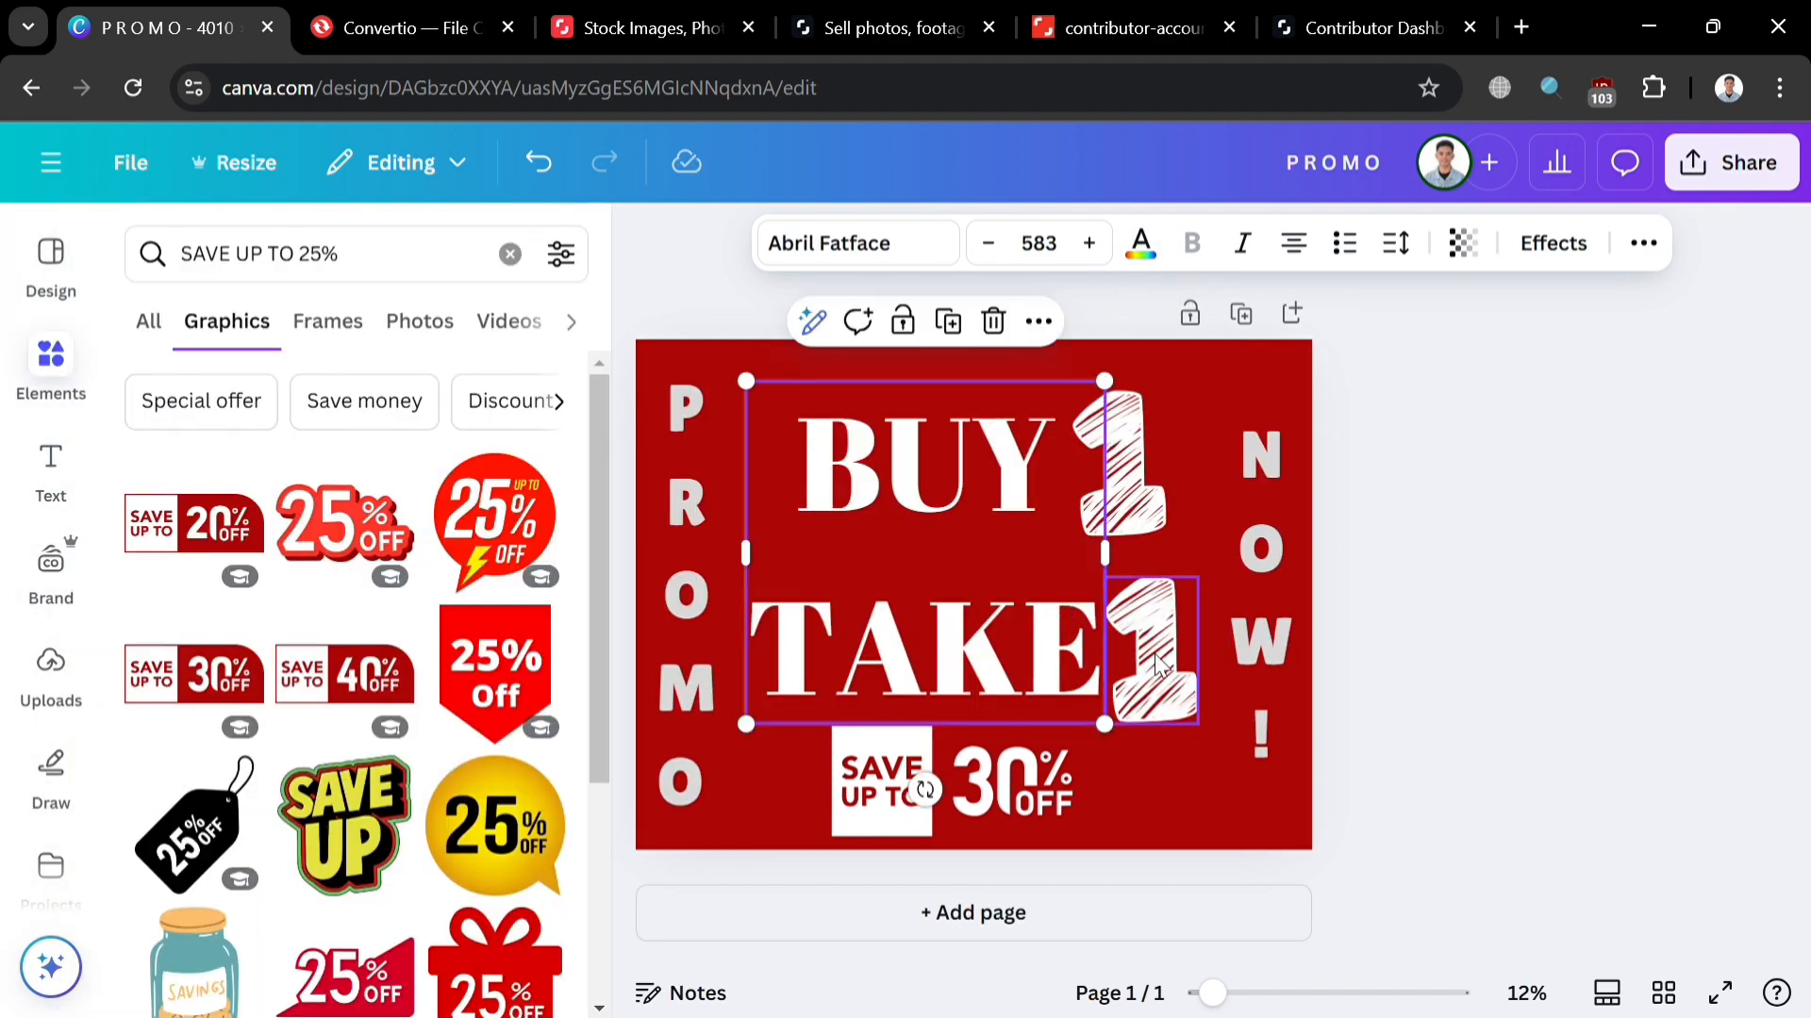
Step: Nudge the lower scribbled 1 upward into place
left_click(1163, 657)
left_click_drag(1175, 669, 1192, 658)
left_click(1550, 537)
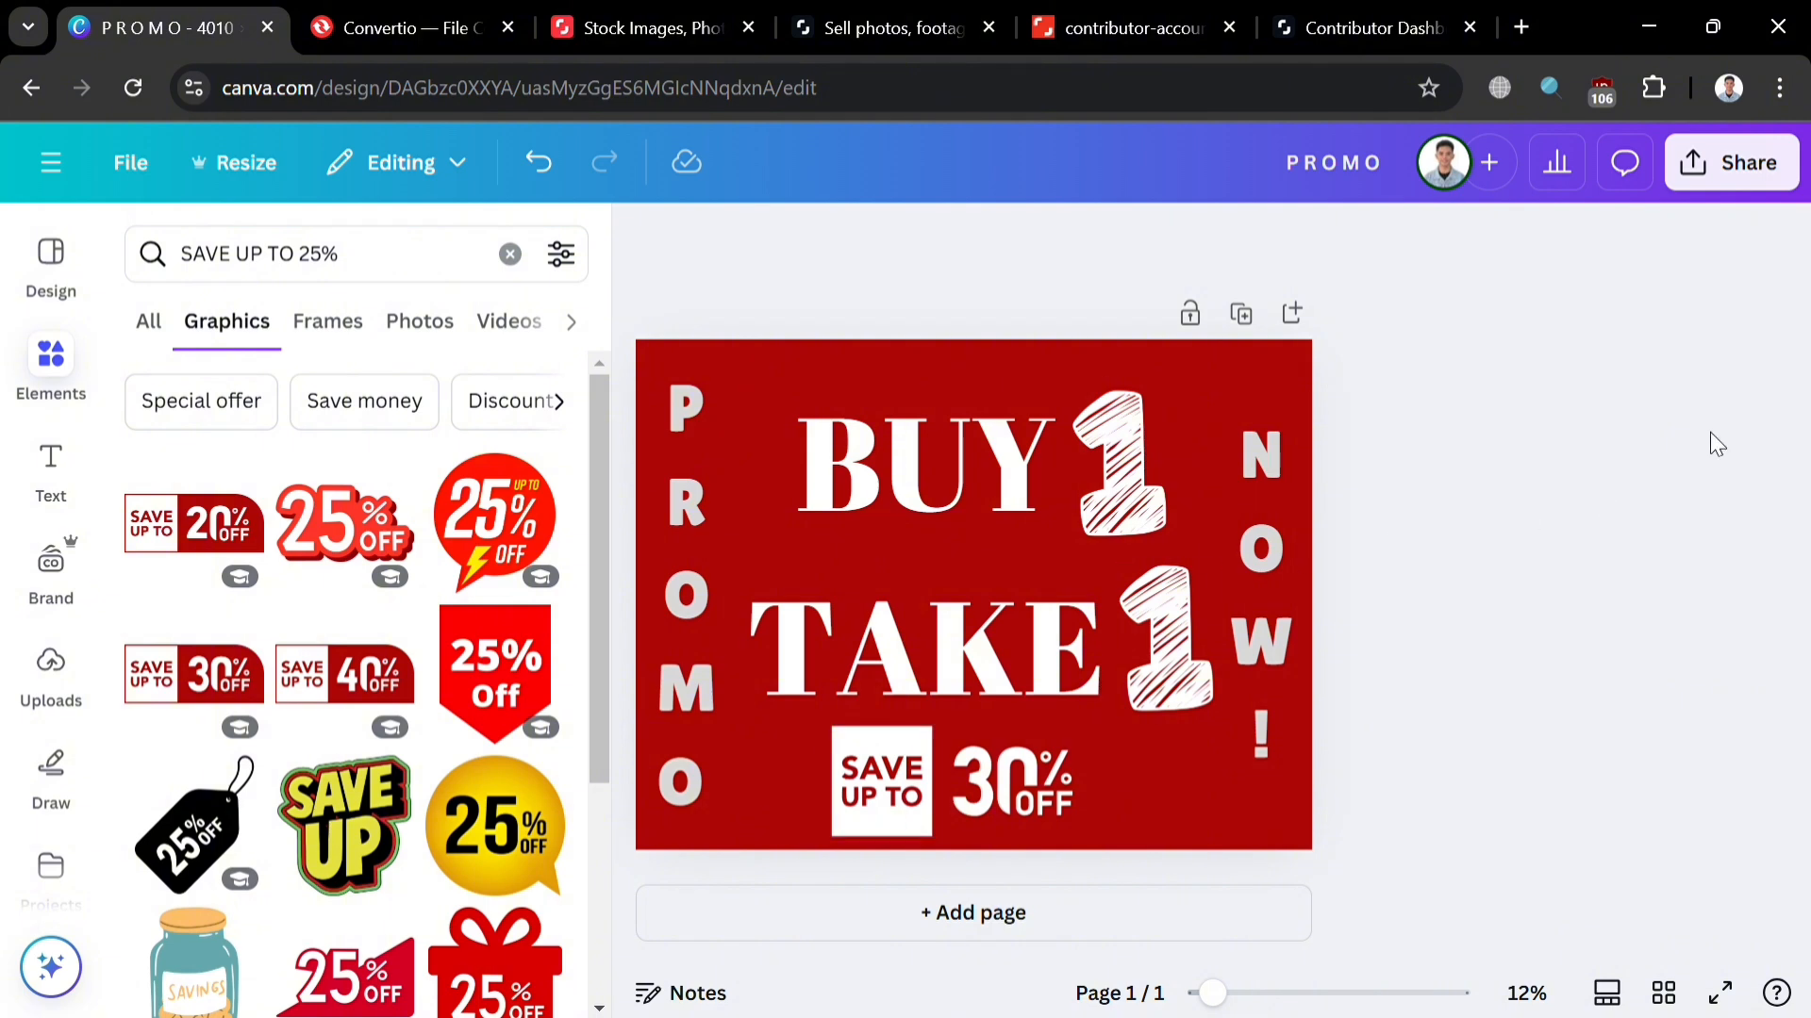
Step: Rename the design to 'Buy1Take1'
left_click(1795, 166)
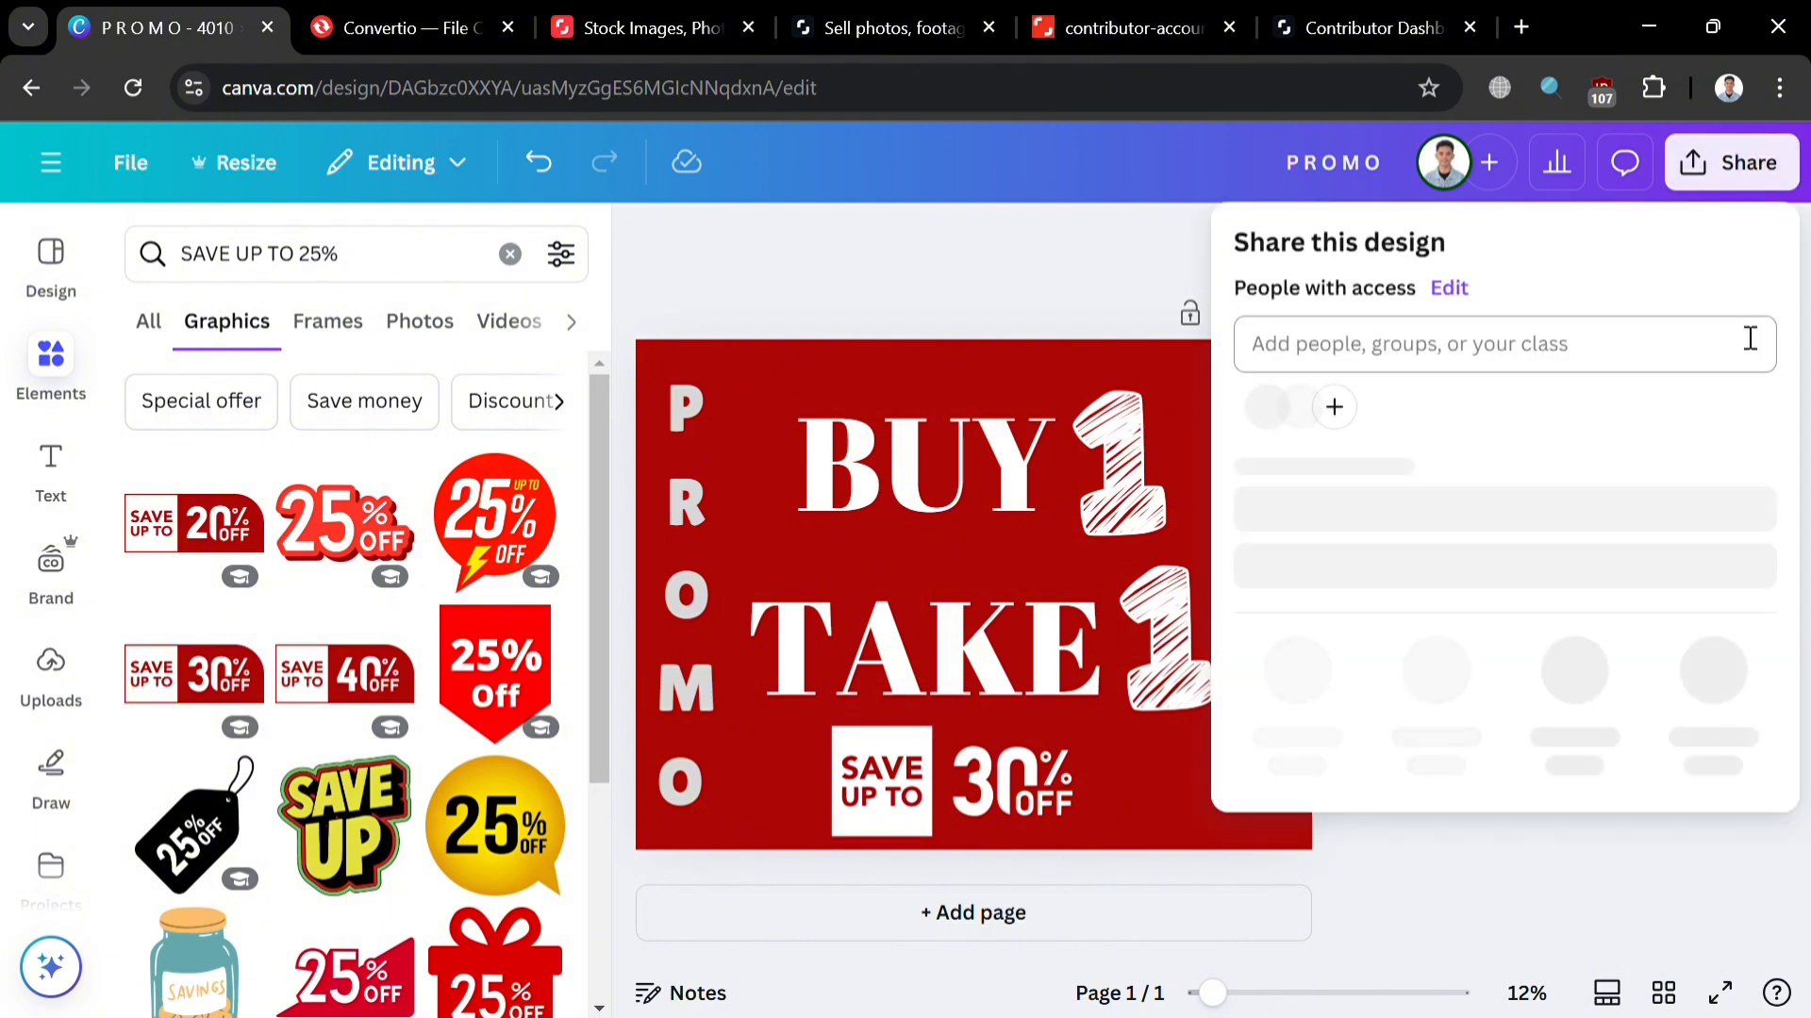
left_click(1374, 181)
key("ctrl+a")
type("B")
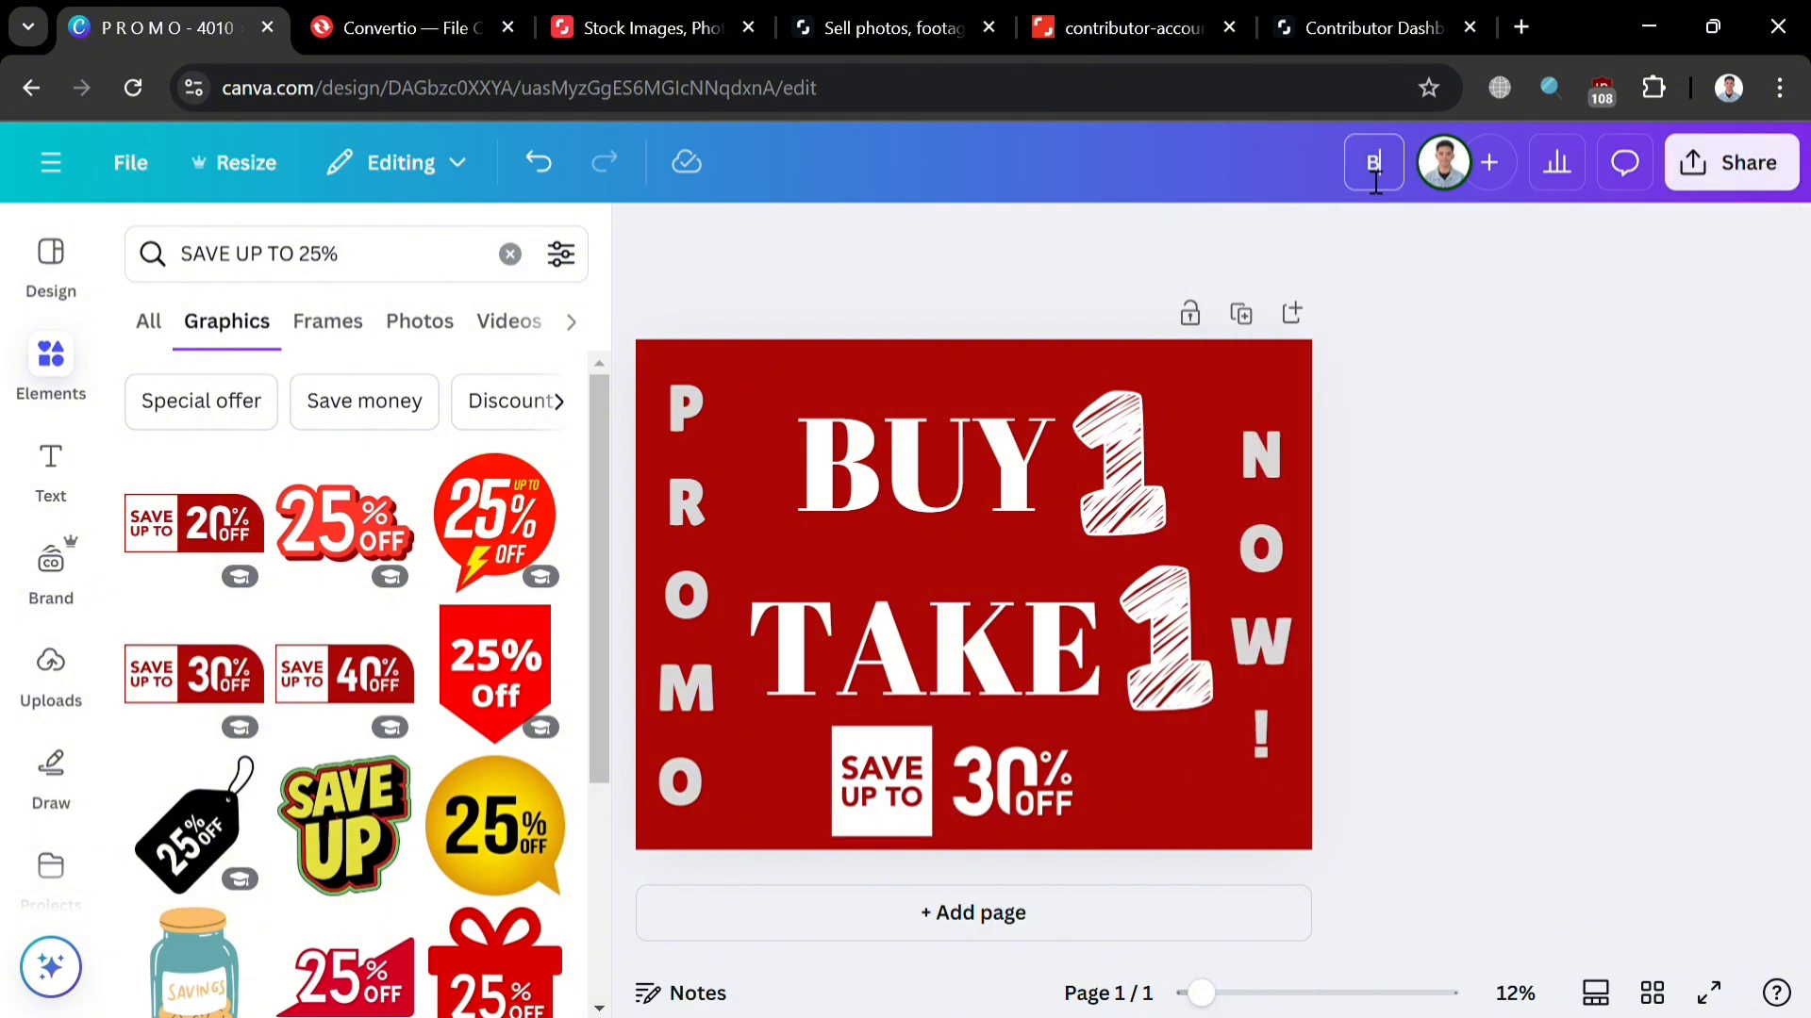
type("uy1Take1")
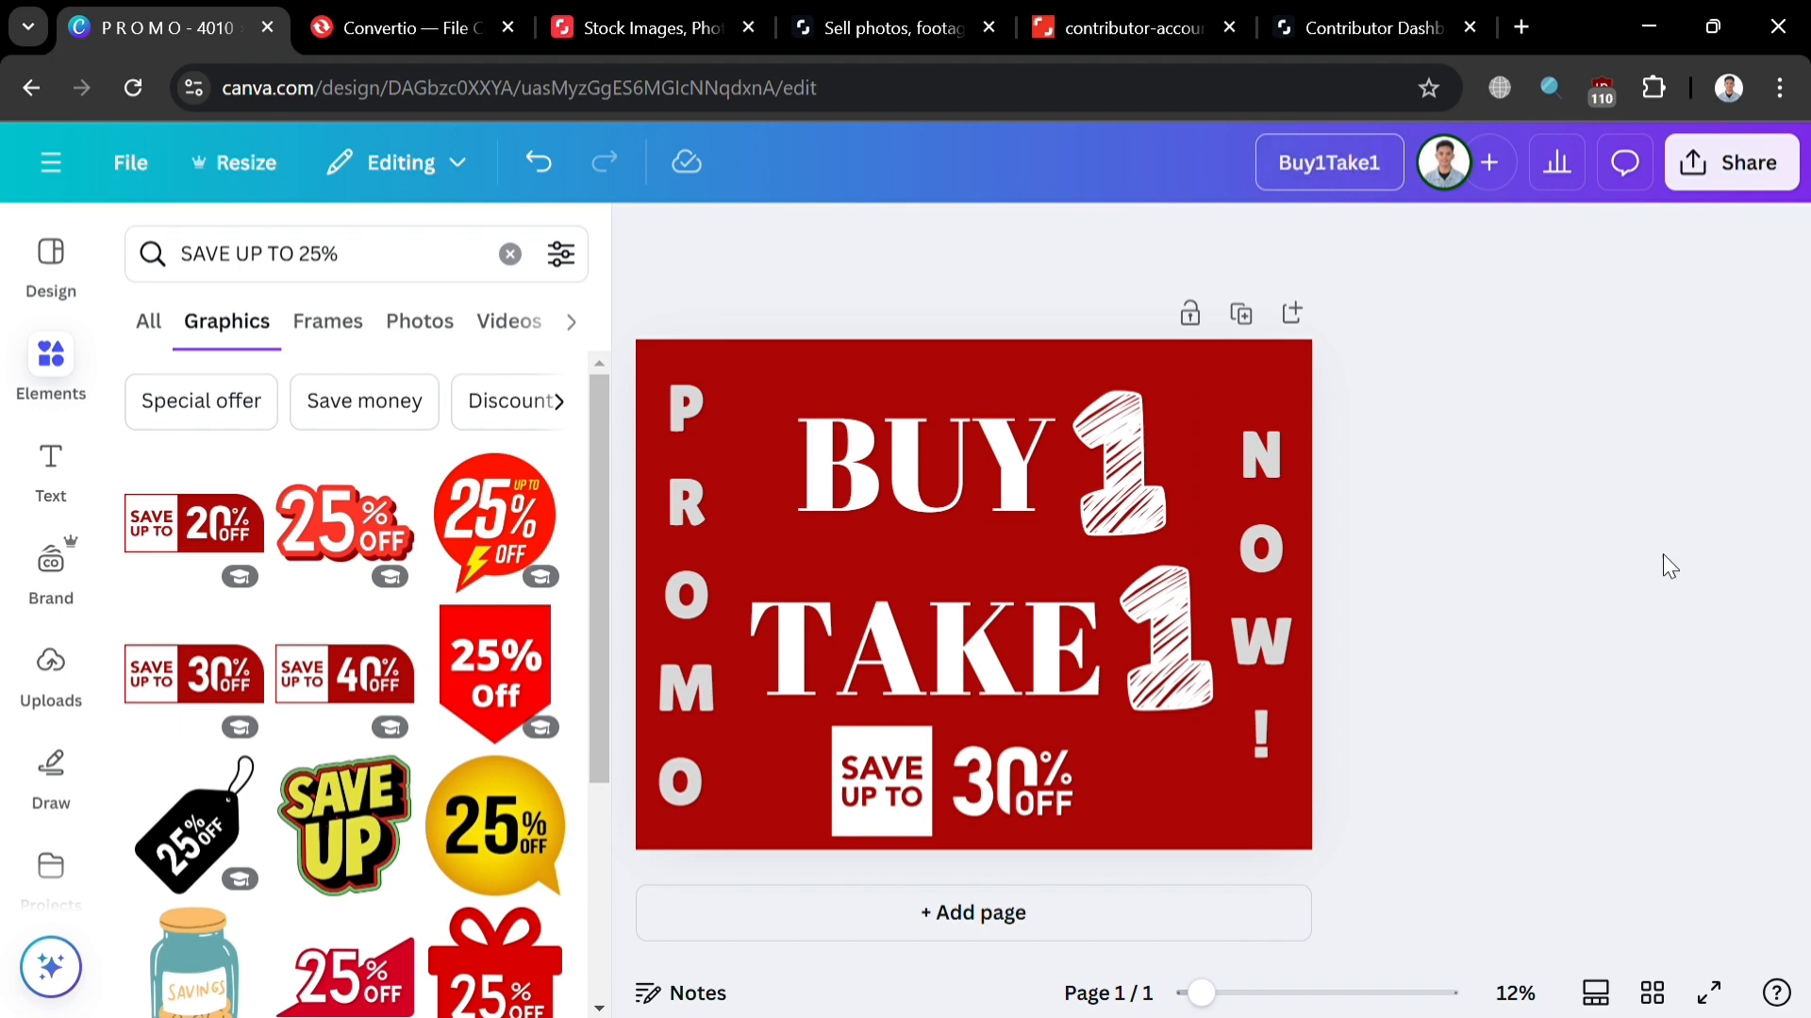
key("Return")
Step: Download the design as an SVG file
left_click(1731, 187)
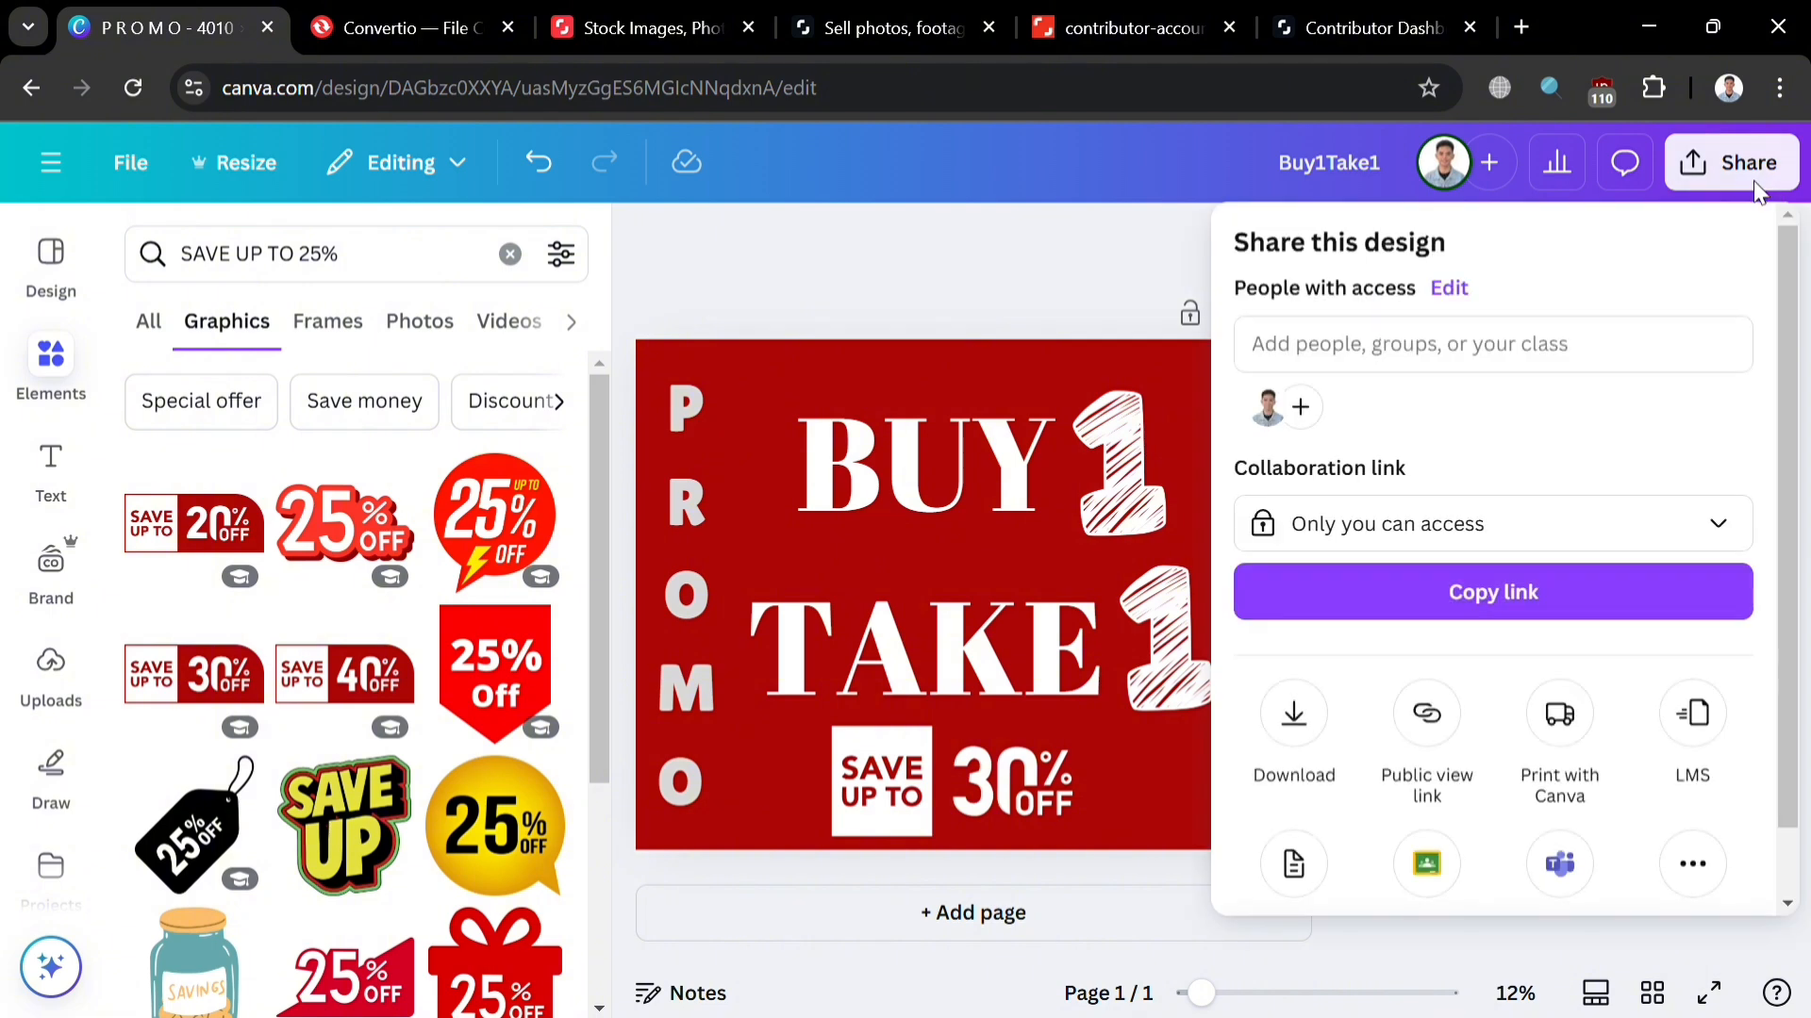
left_click(1304, 741)
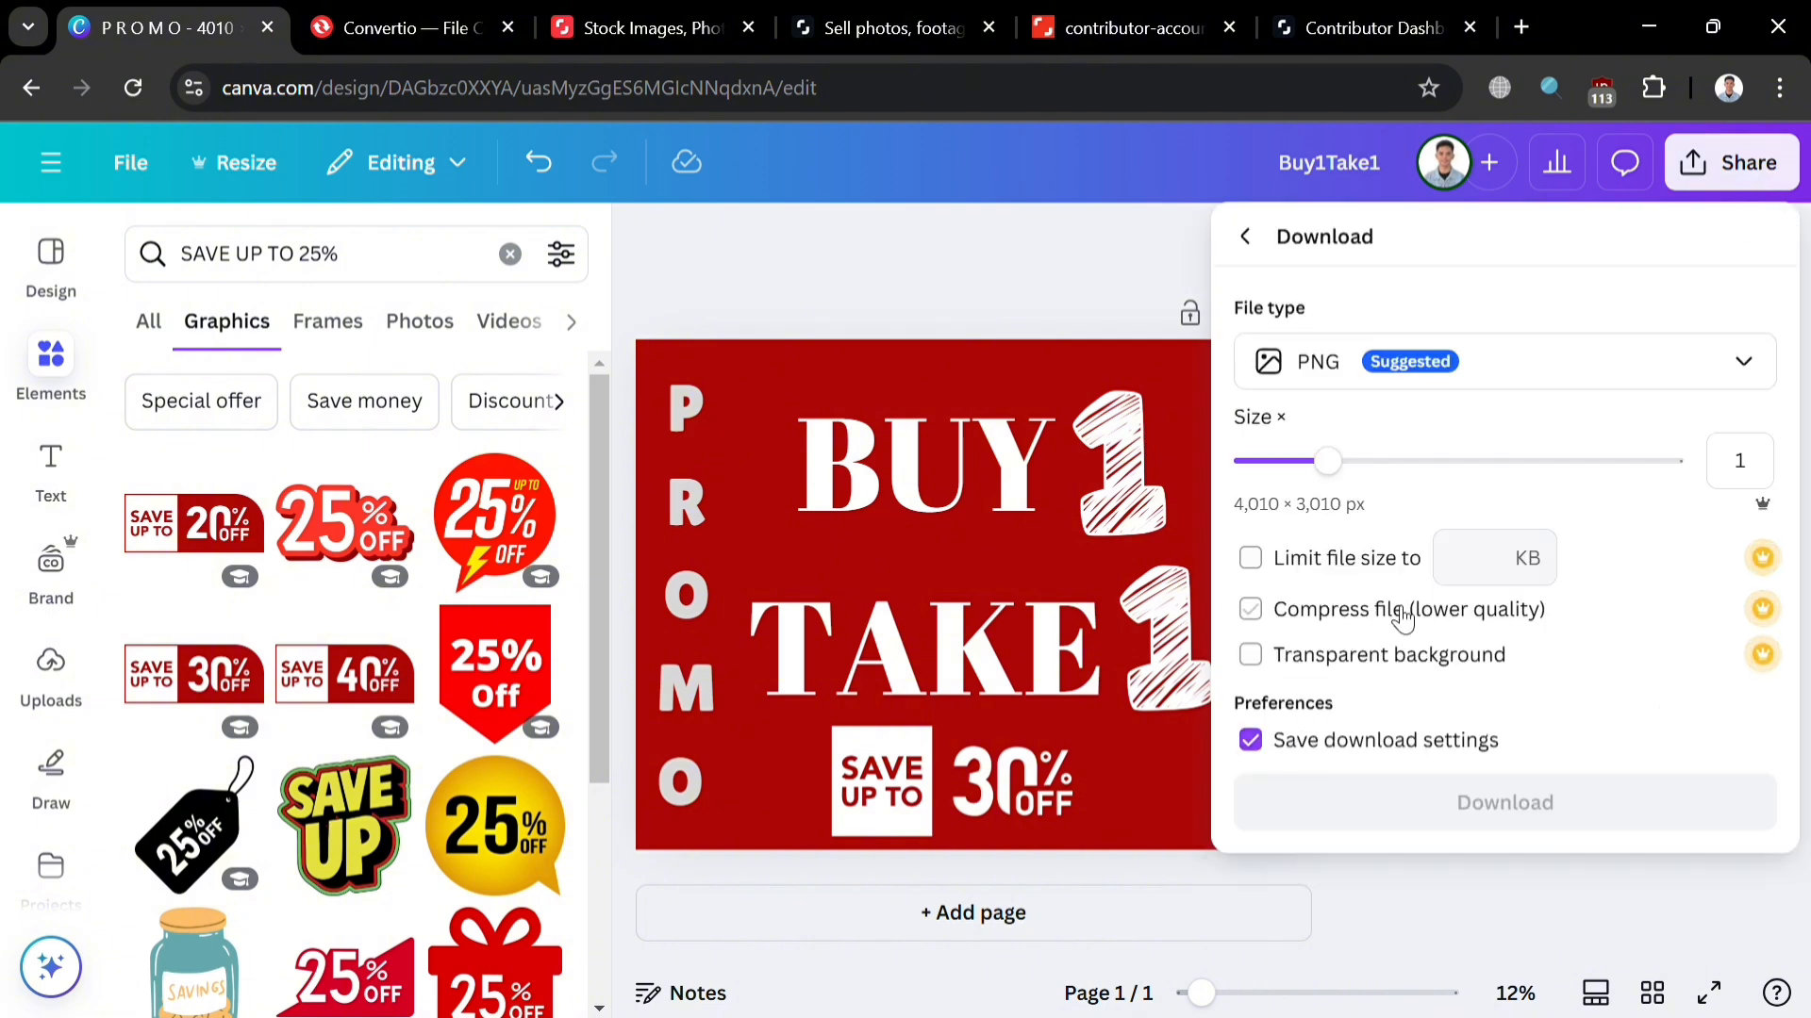
left_click(1630, 386)
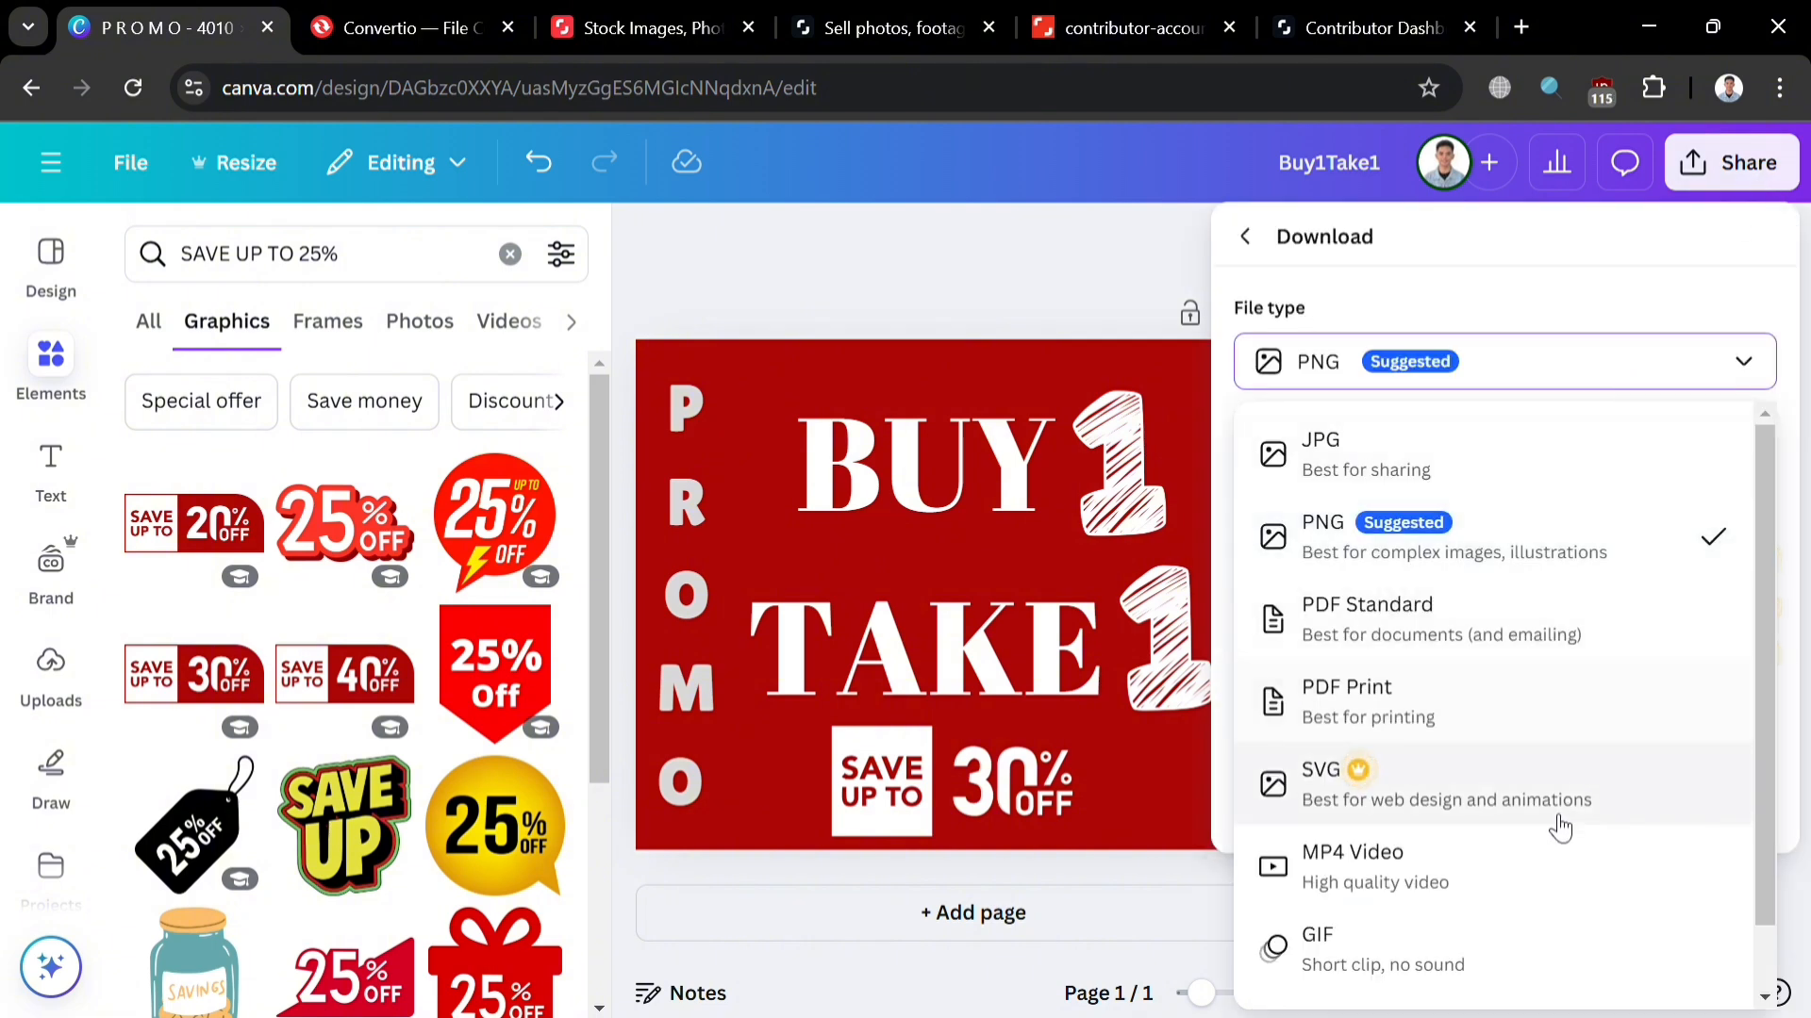
left_click(1649, 368)
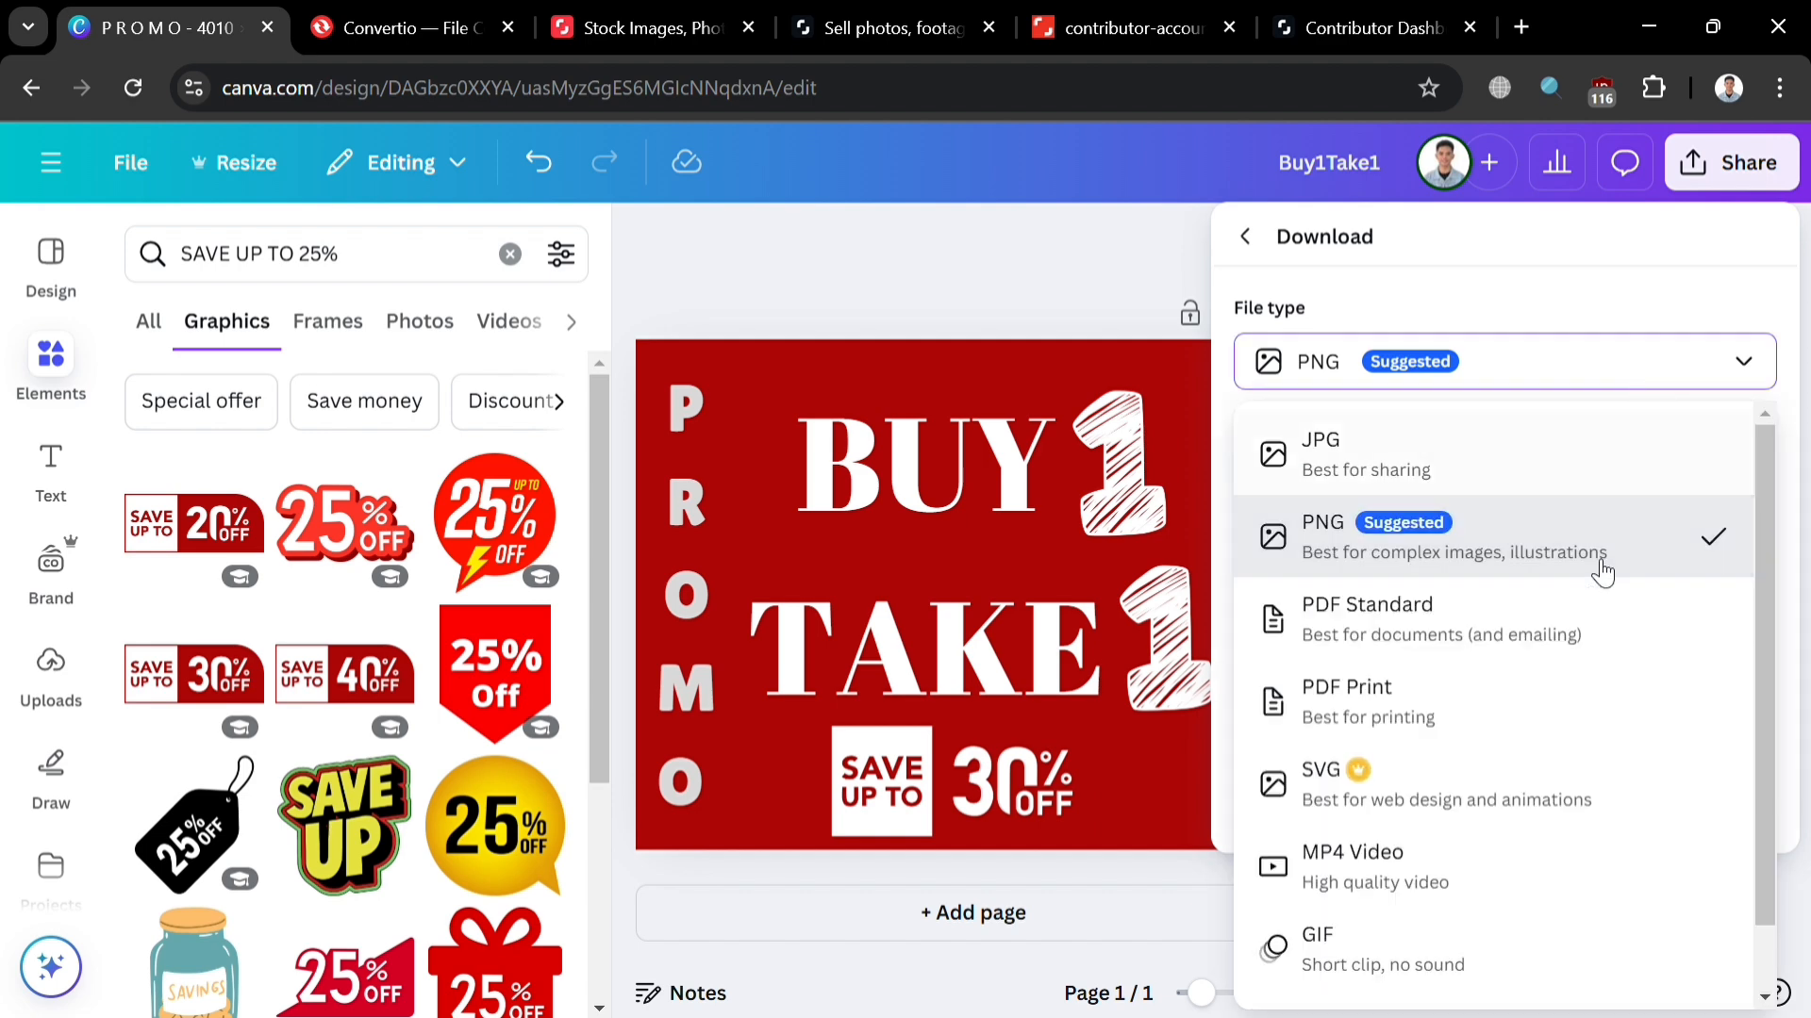
left_click(1477, 794)
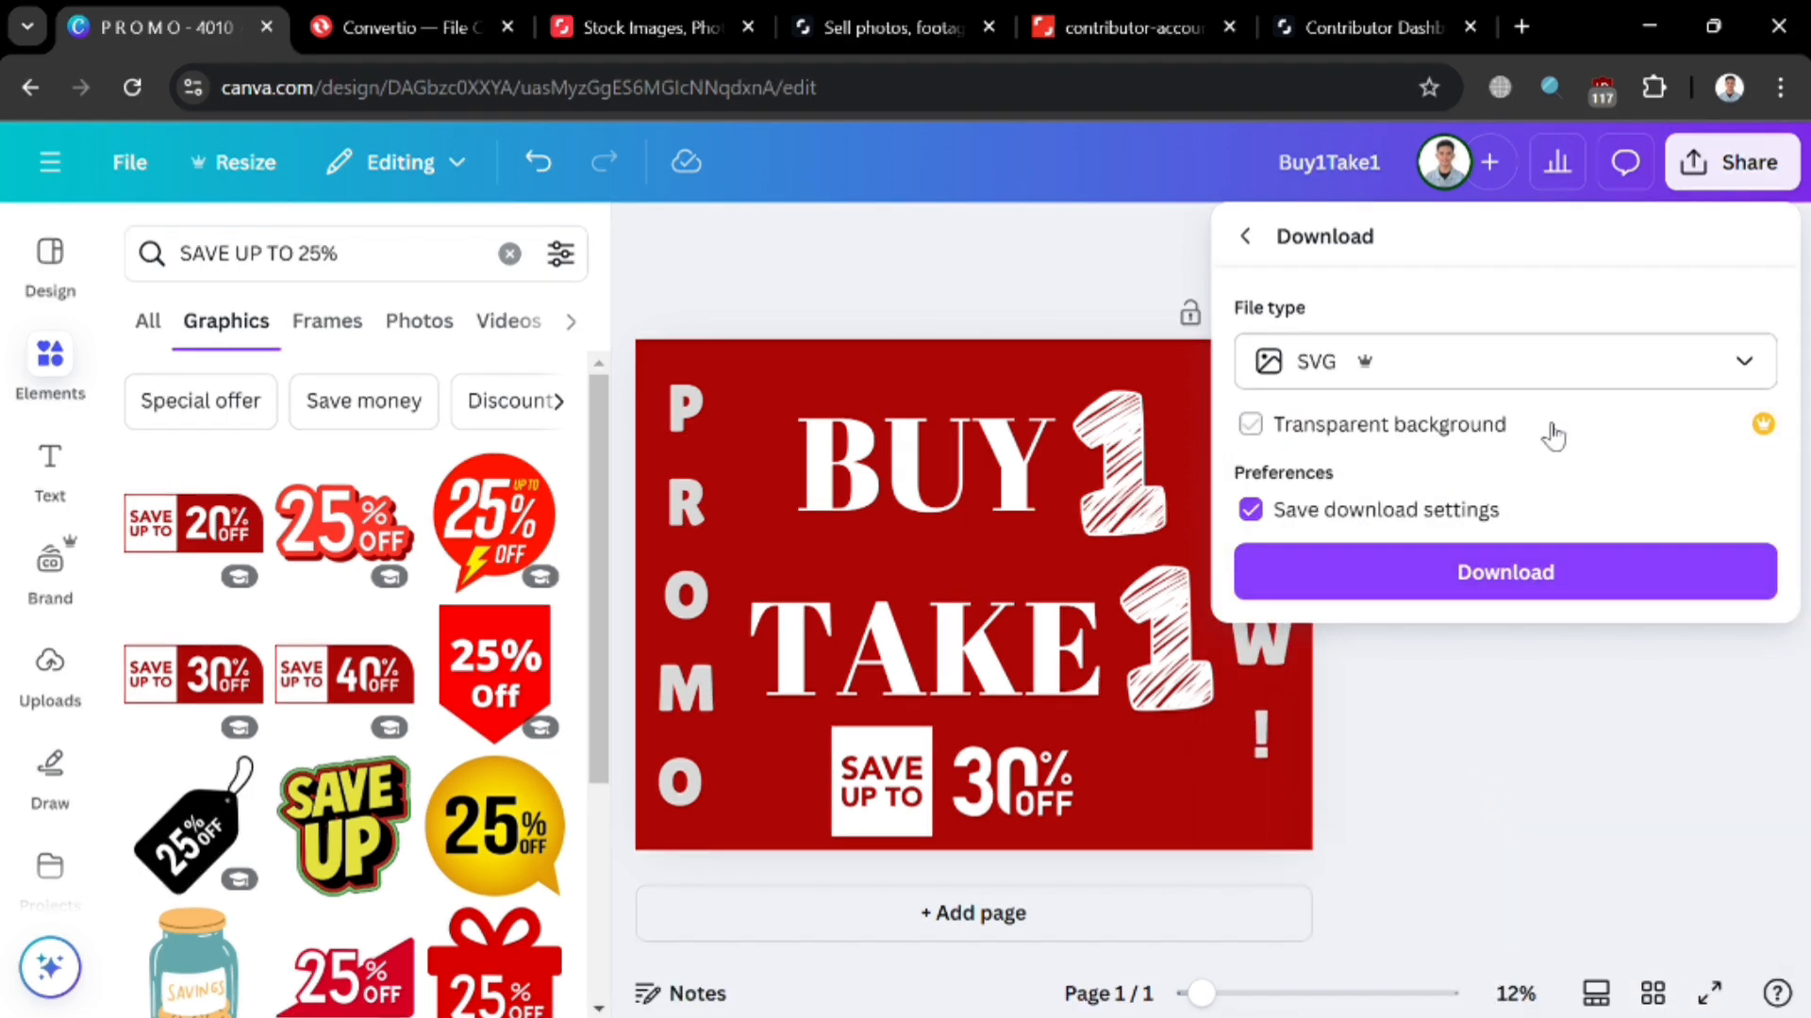
left_click(1506, 571)
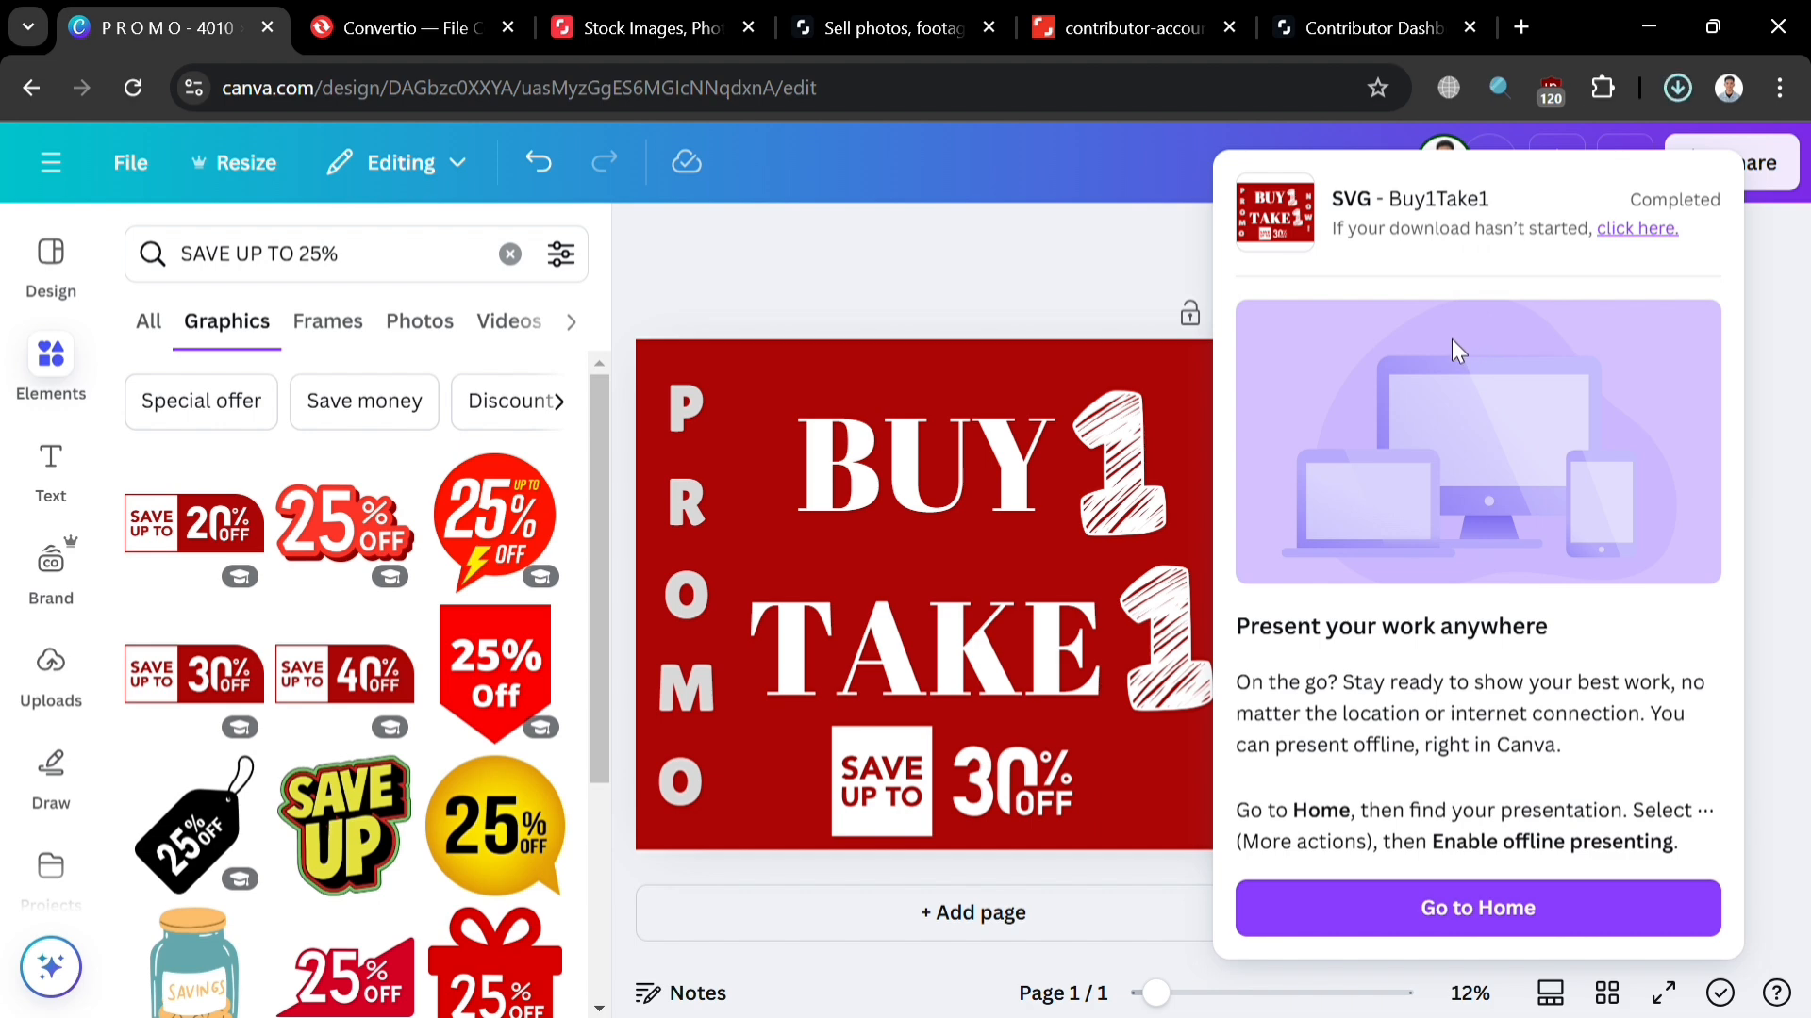
left_click(970, 240)
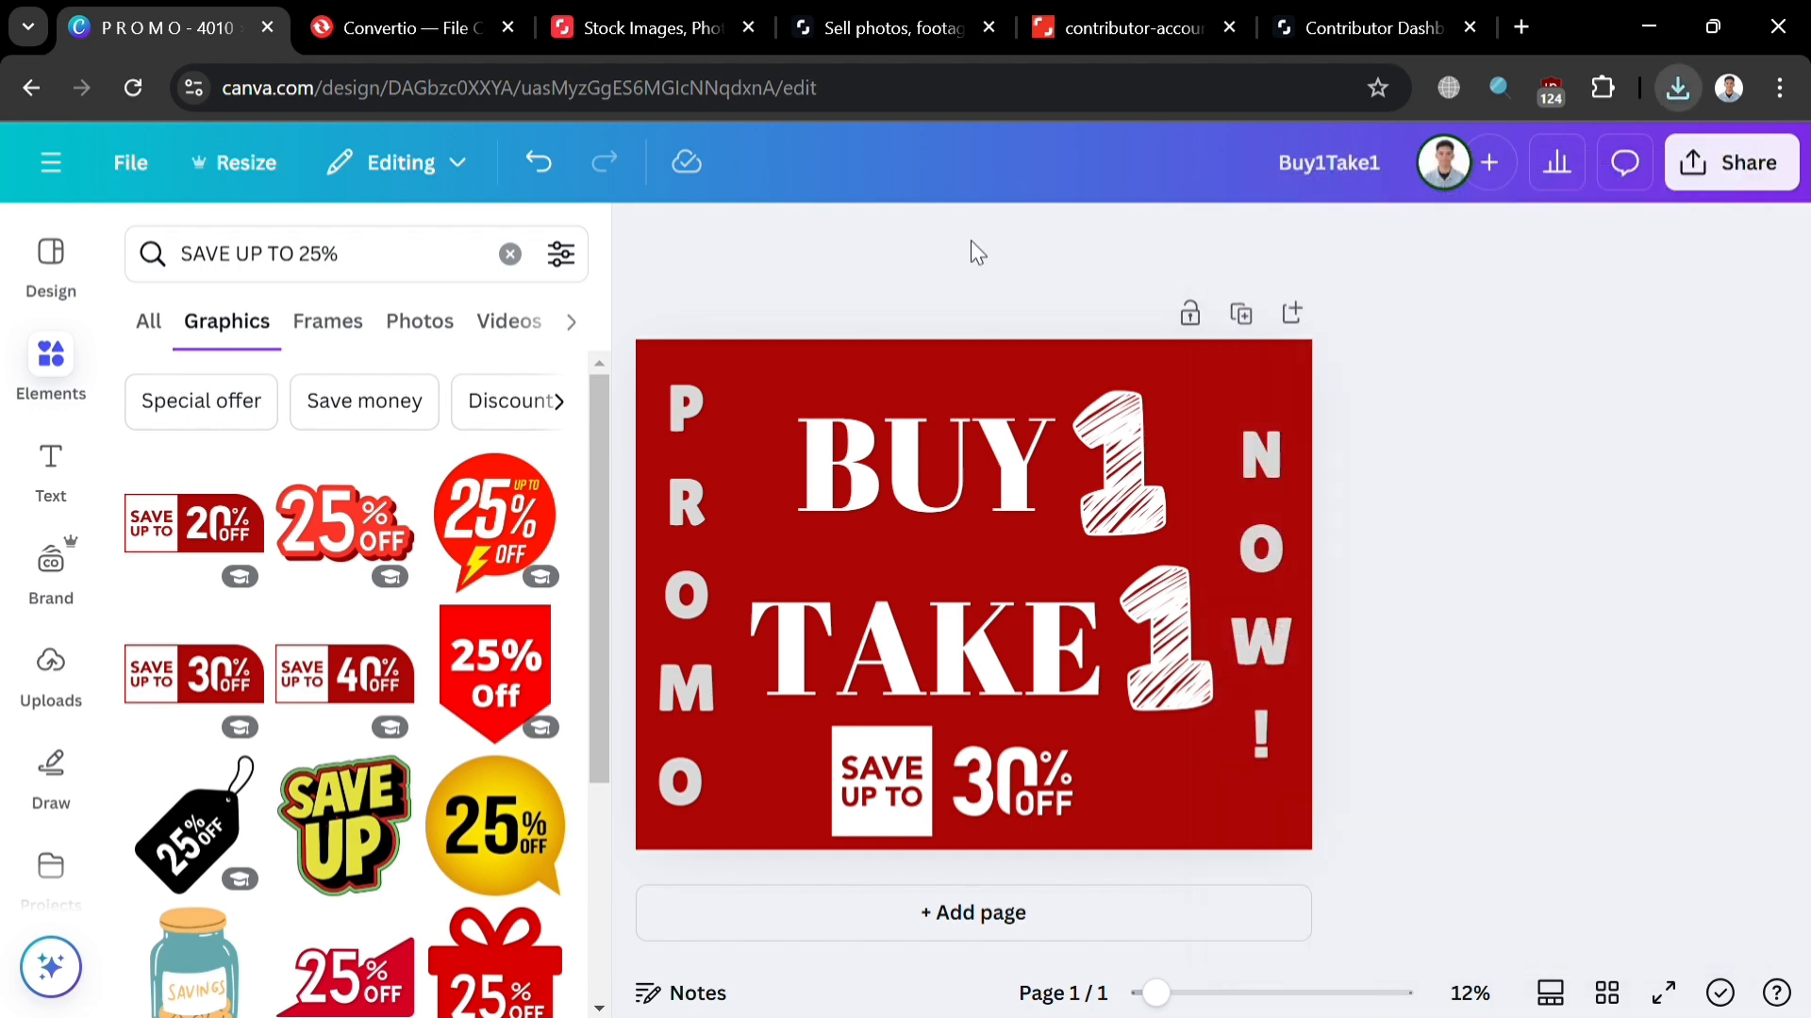
Step: Load Buy1Take1.svg into the Convertio file converter
left_click(452, 27)
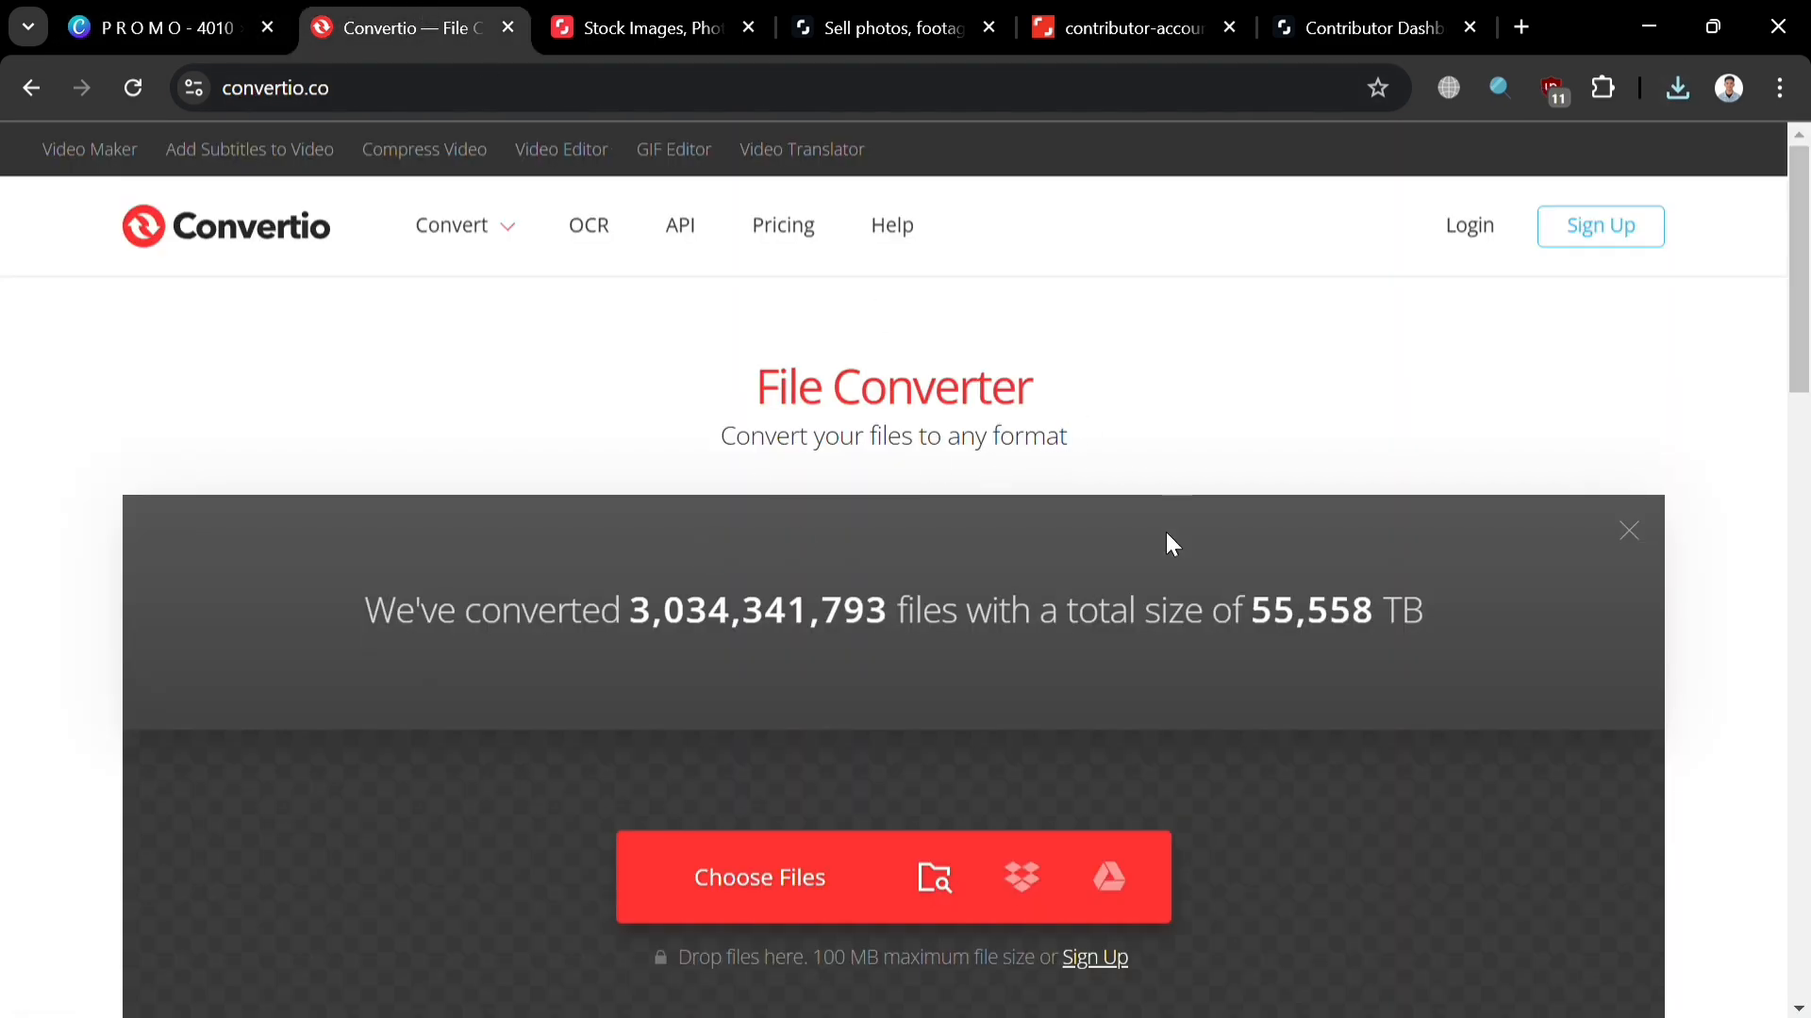
scroll(777, 788, "down", 8)
scroll(772, 796, "up", 8)
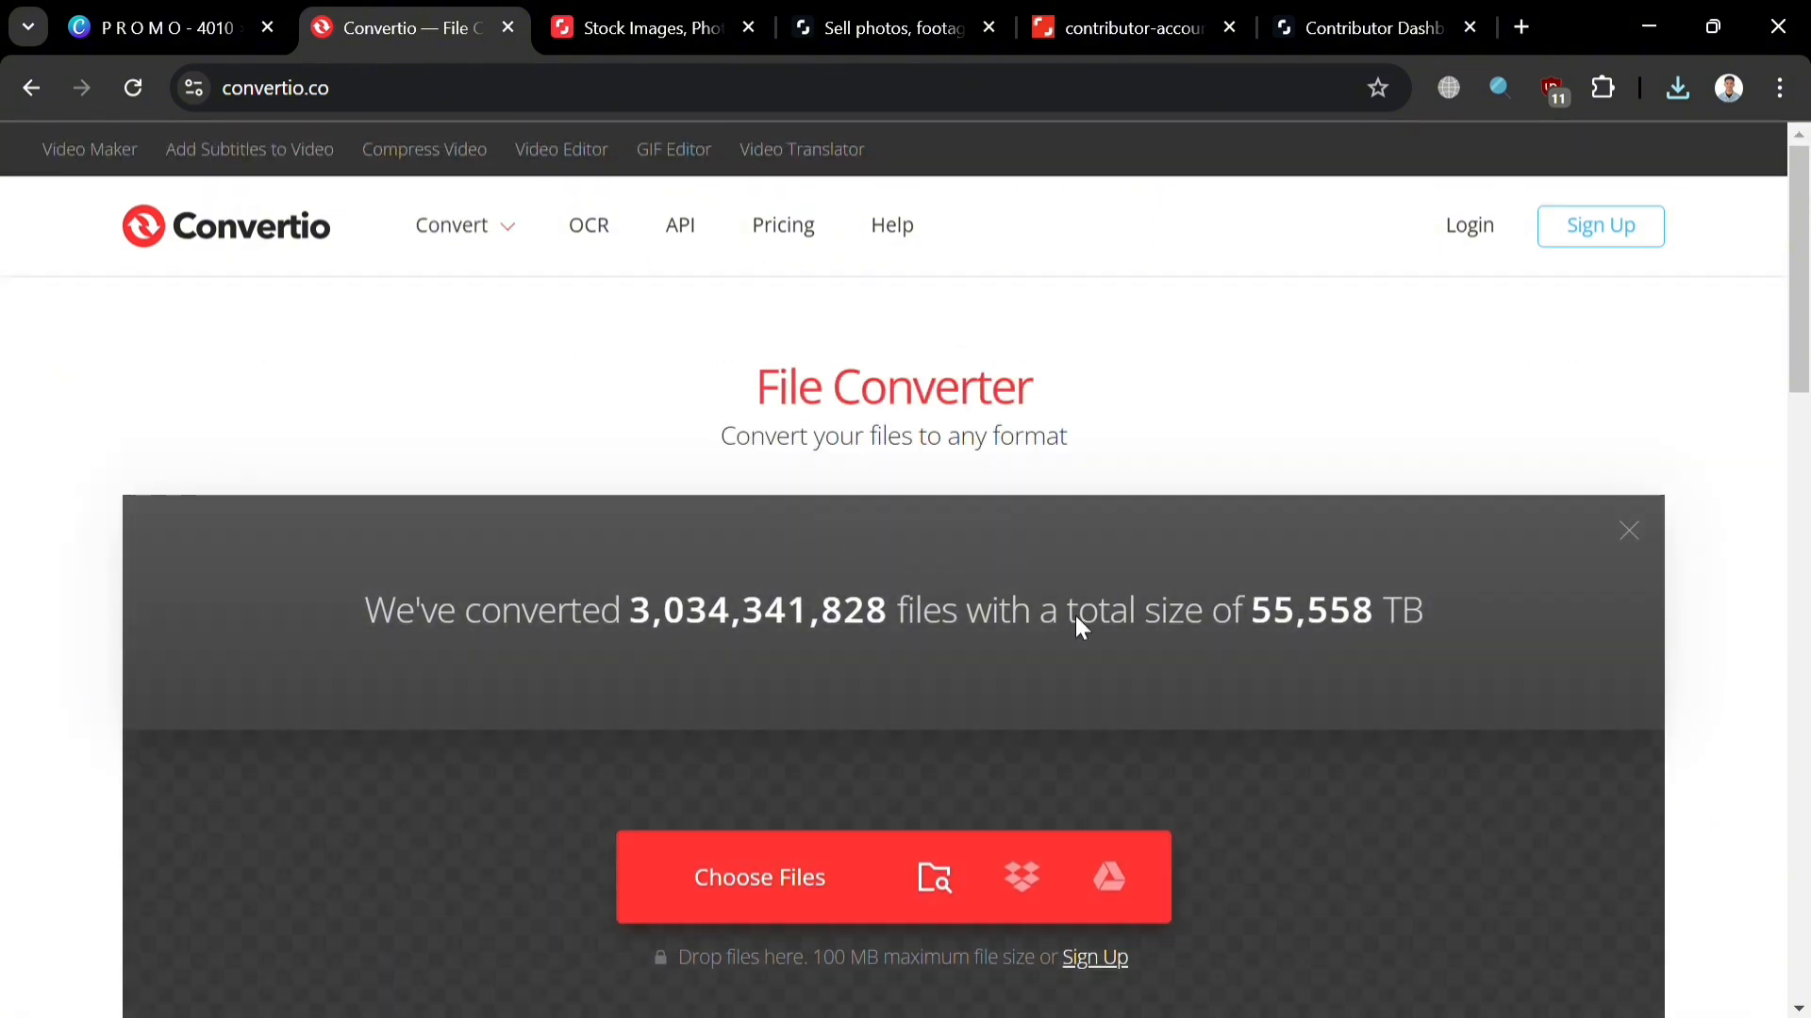
left_click(744, 873)
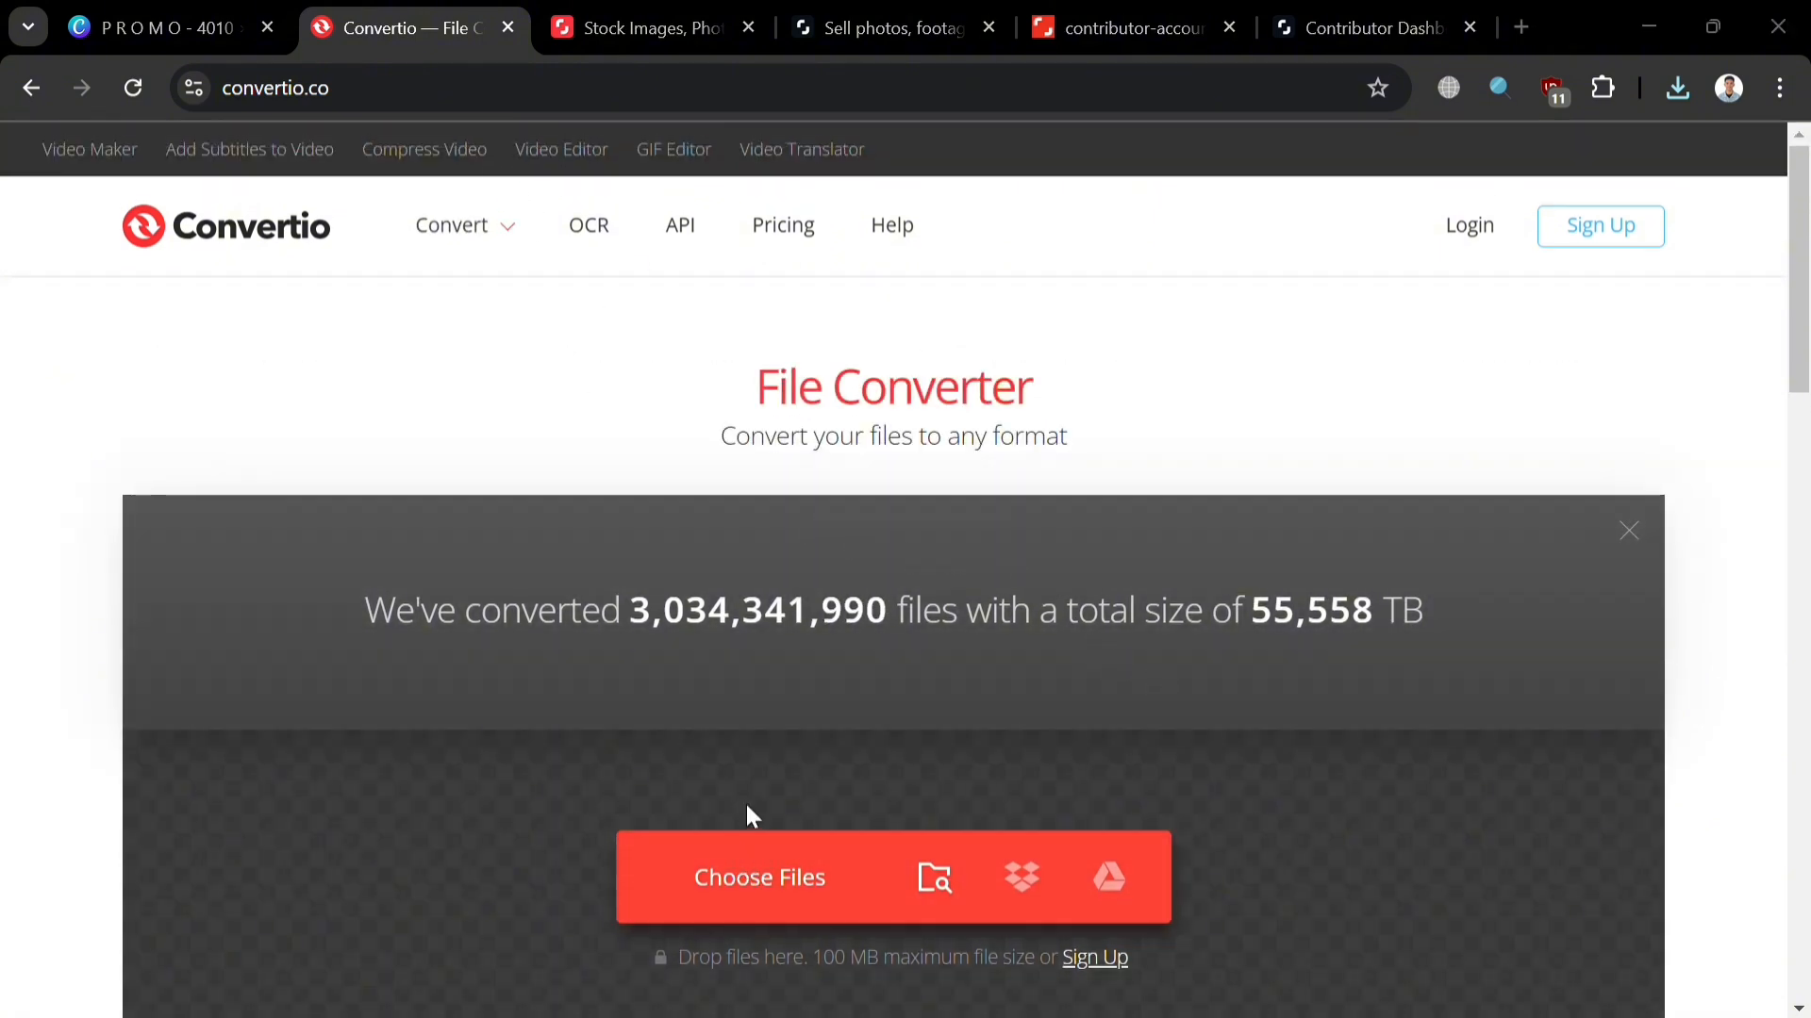
double_click(578, 650)
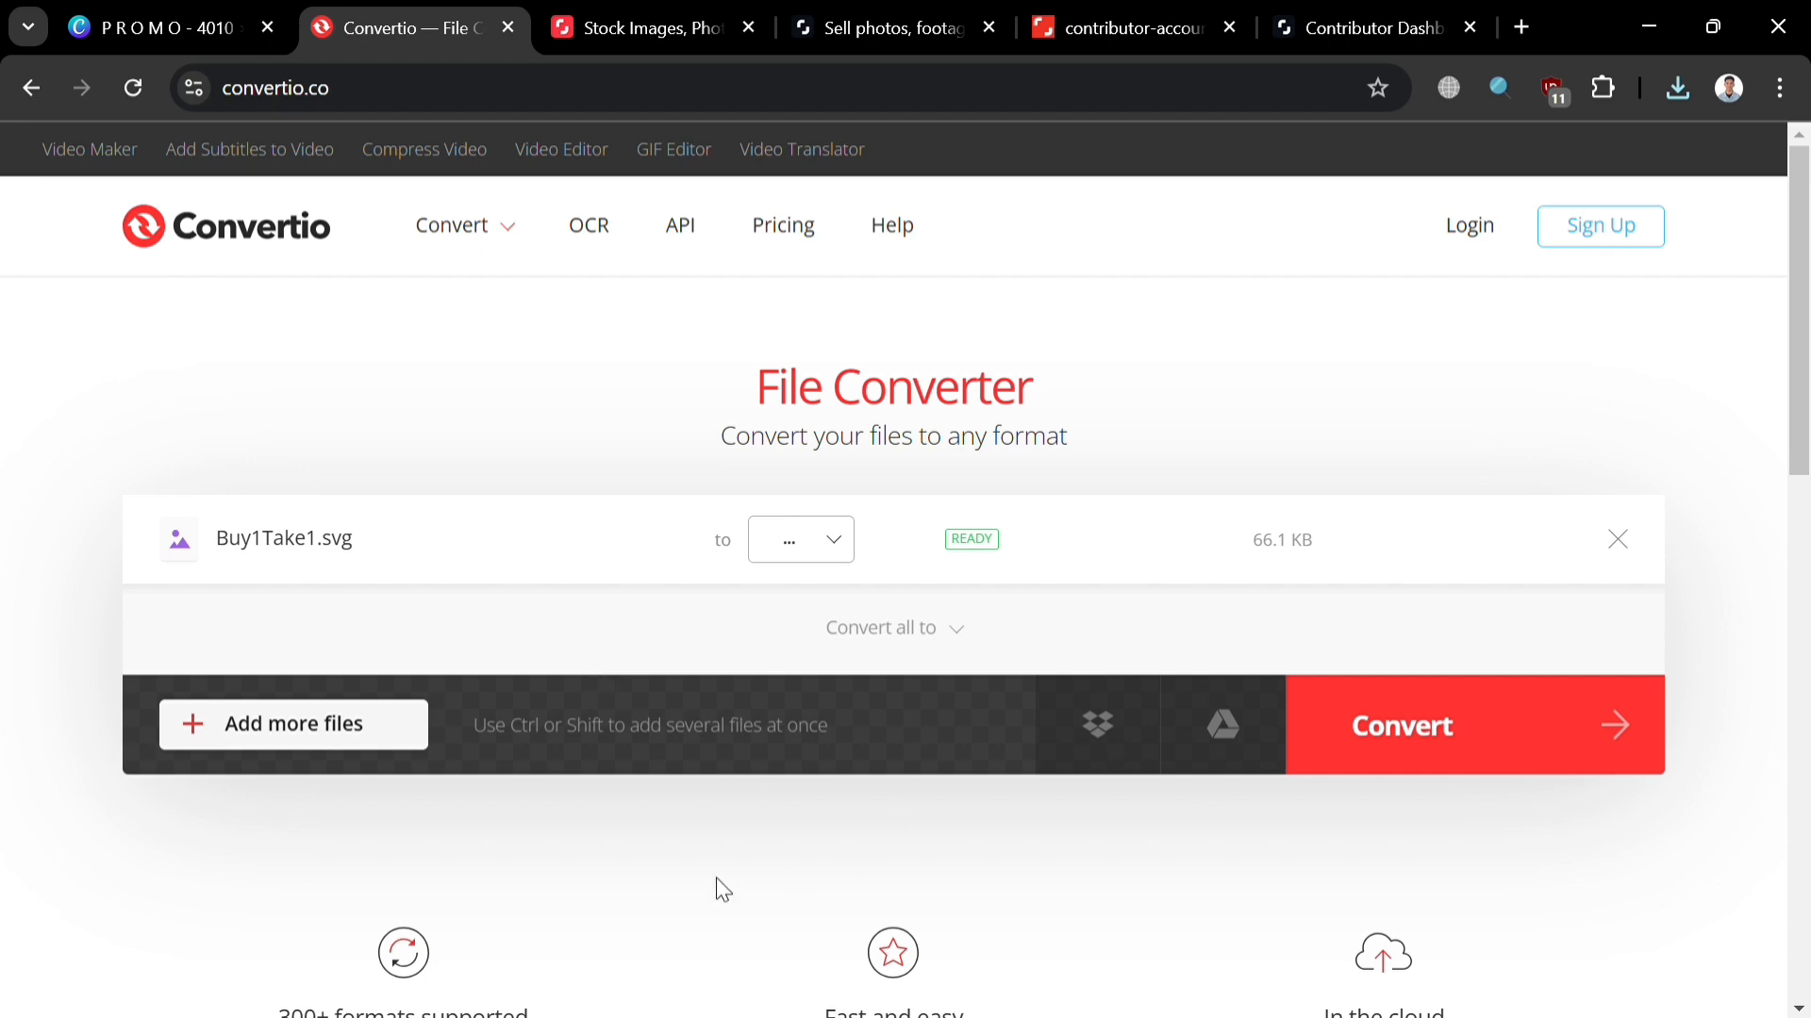
Step: Convert Buy1Take1.svg to EPS and dismiss the rating prompt
left_click(835, 547)
mouse_move(823, 500)
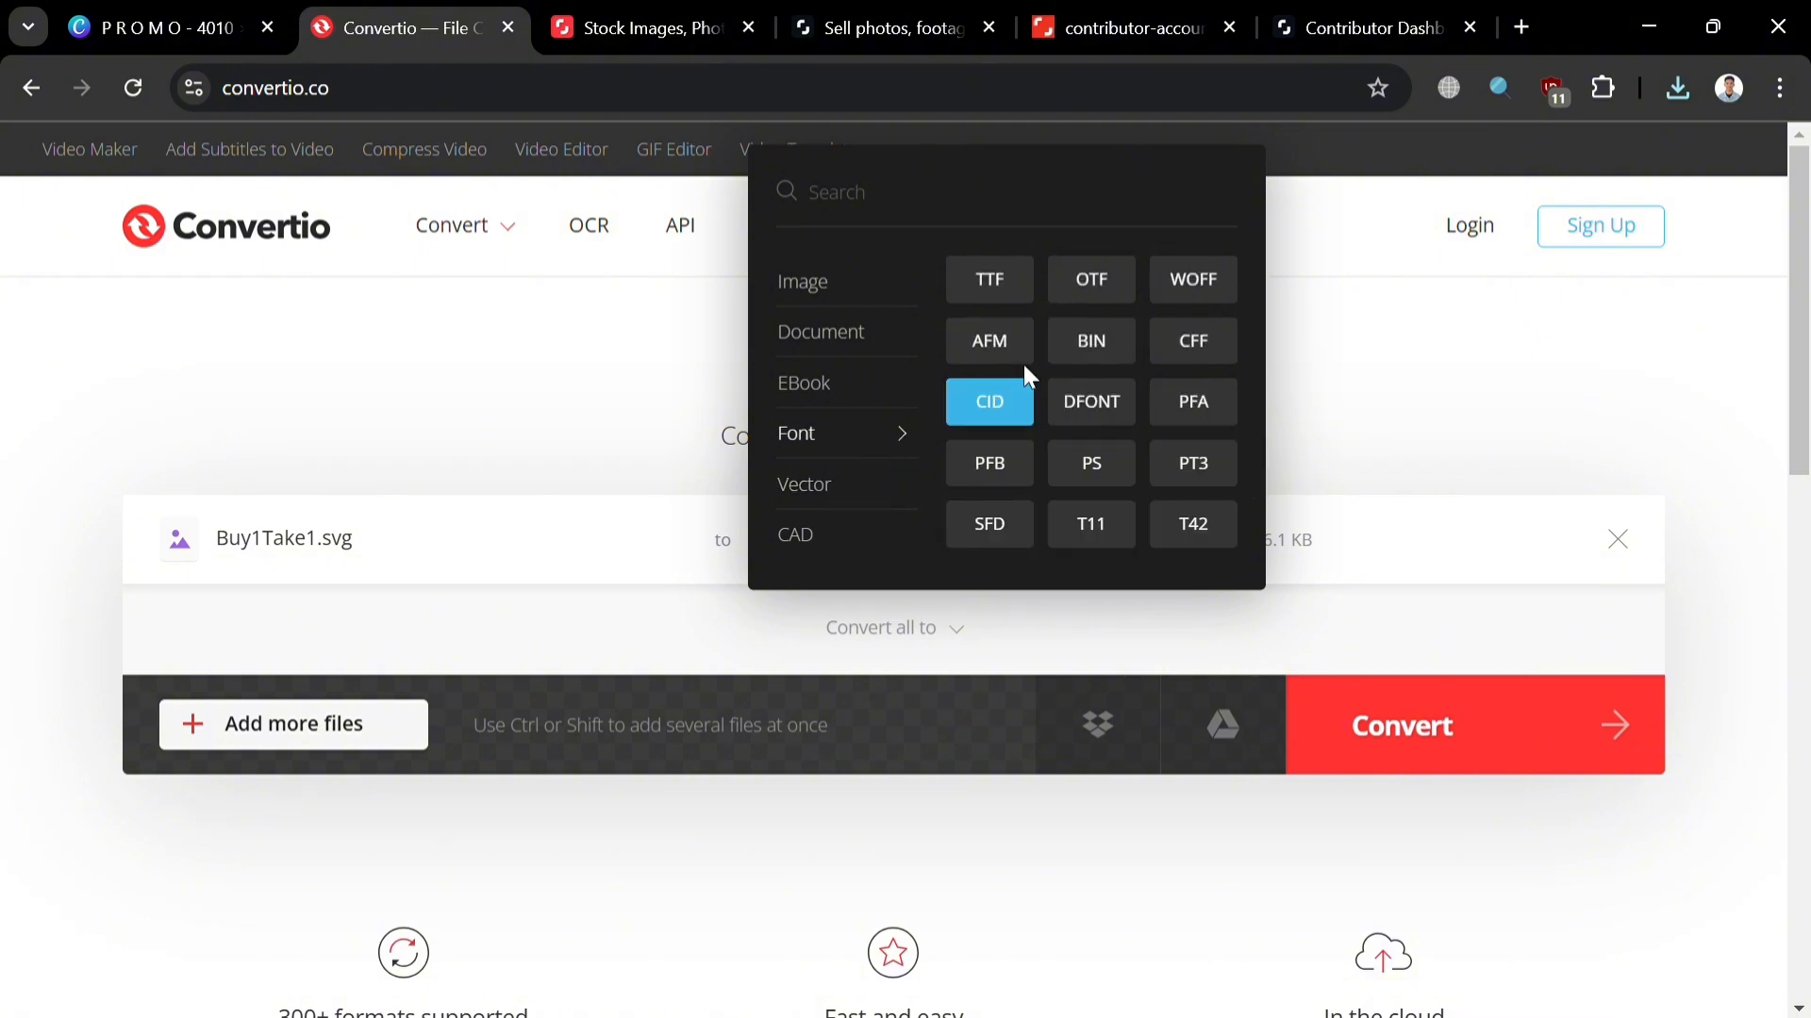
mouse_move(909, 483)
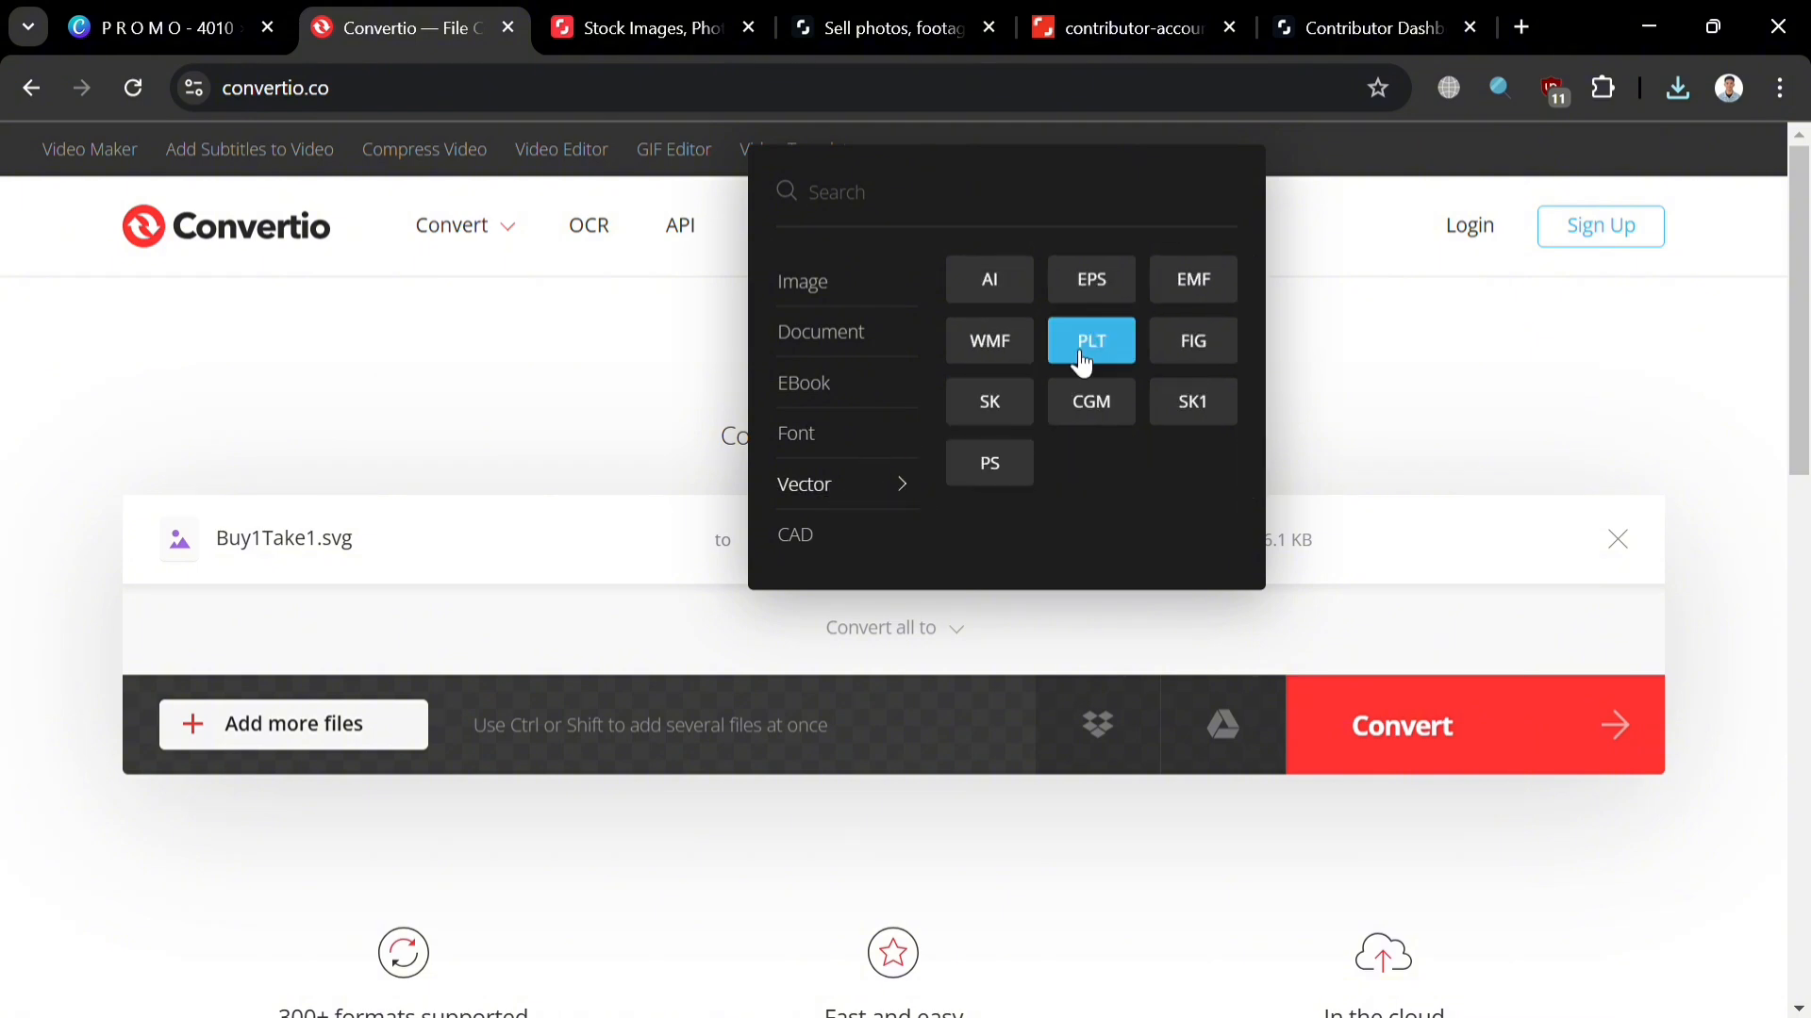
left_click(1091, 279)
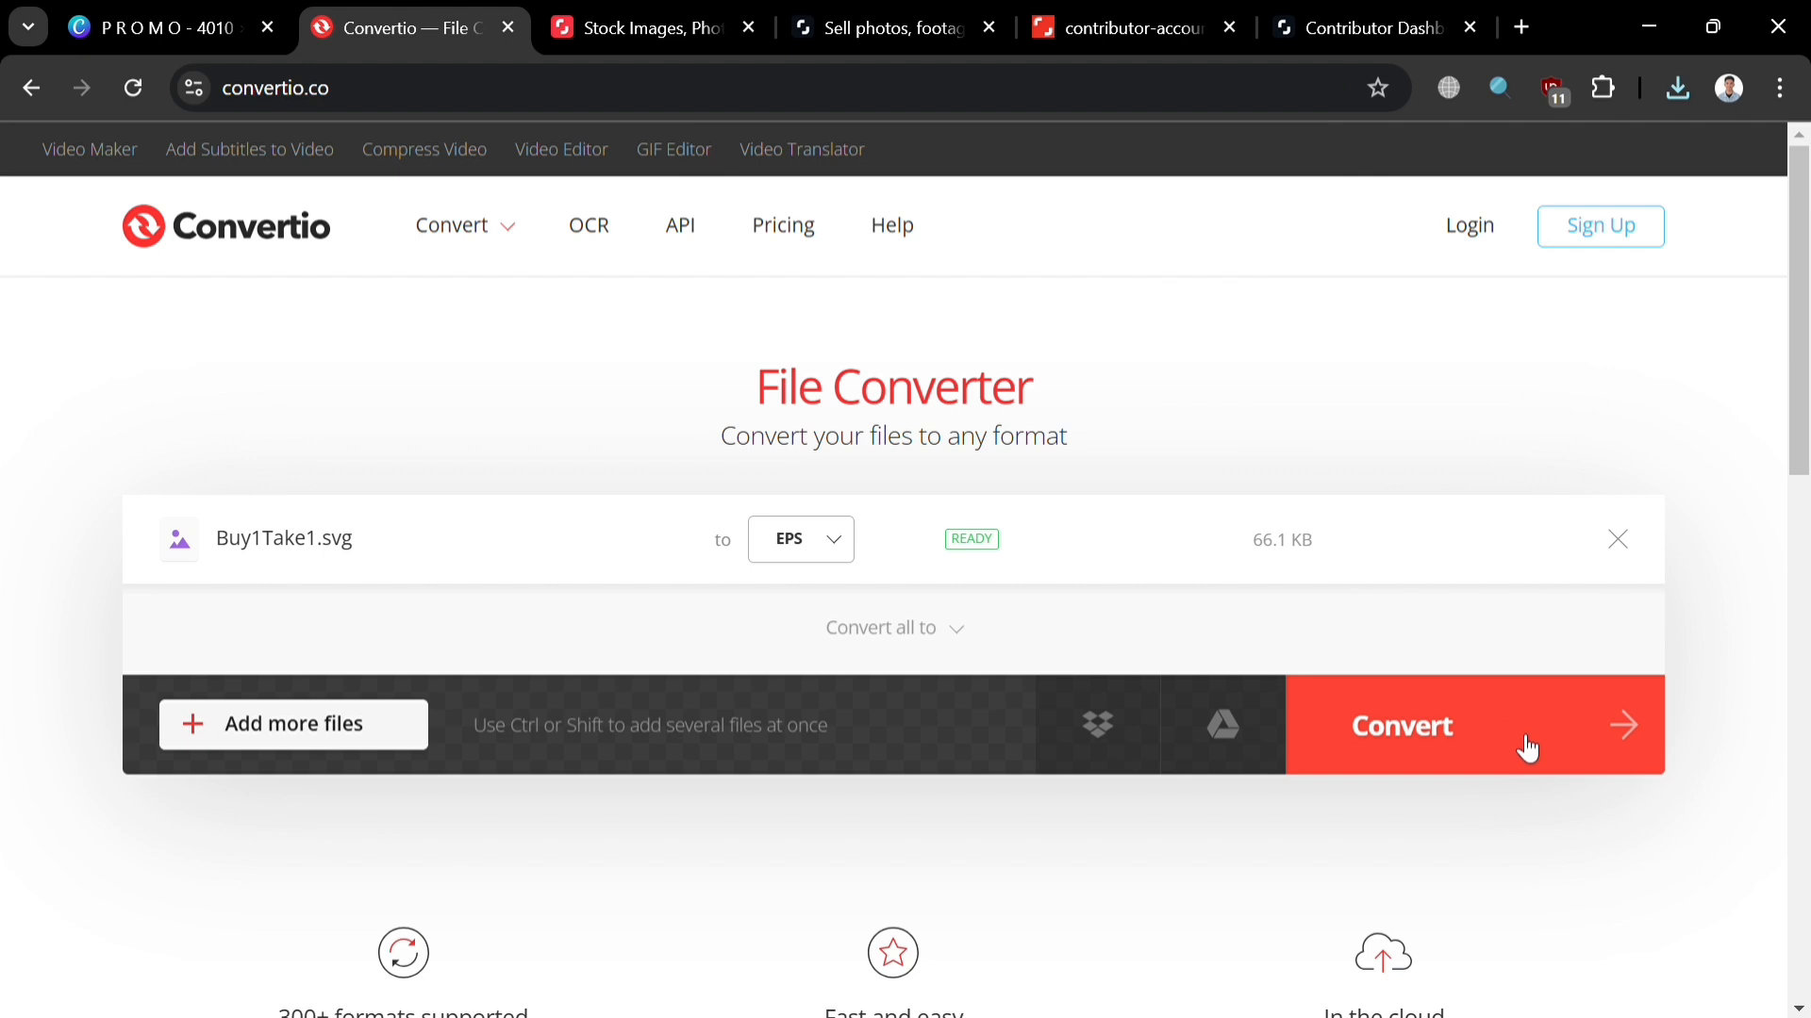
left_click(1563, 729)
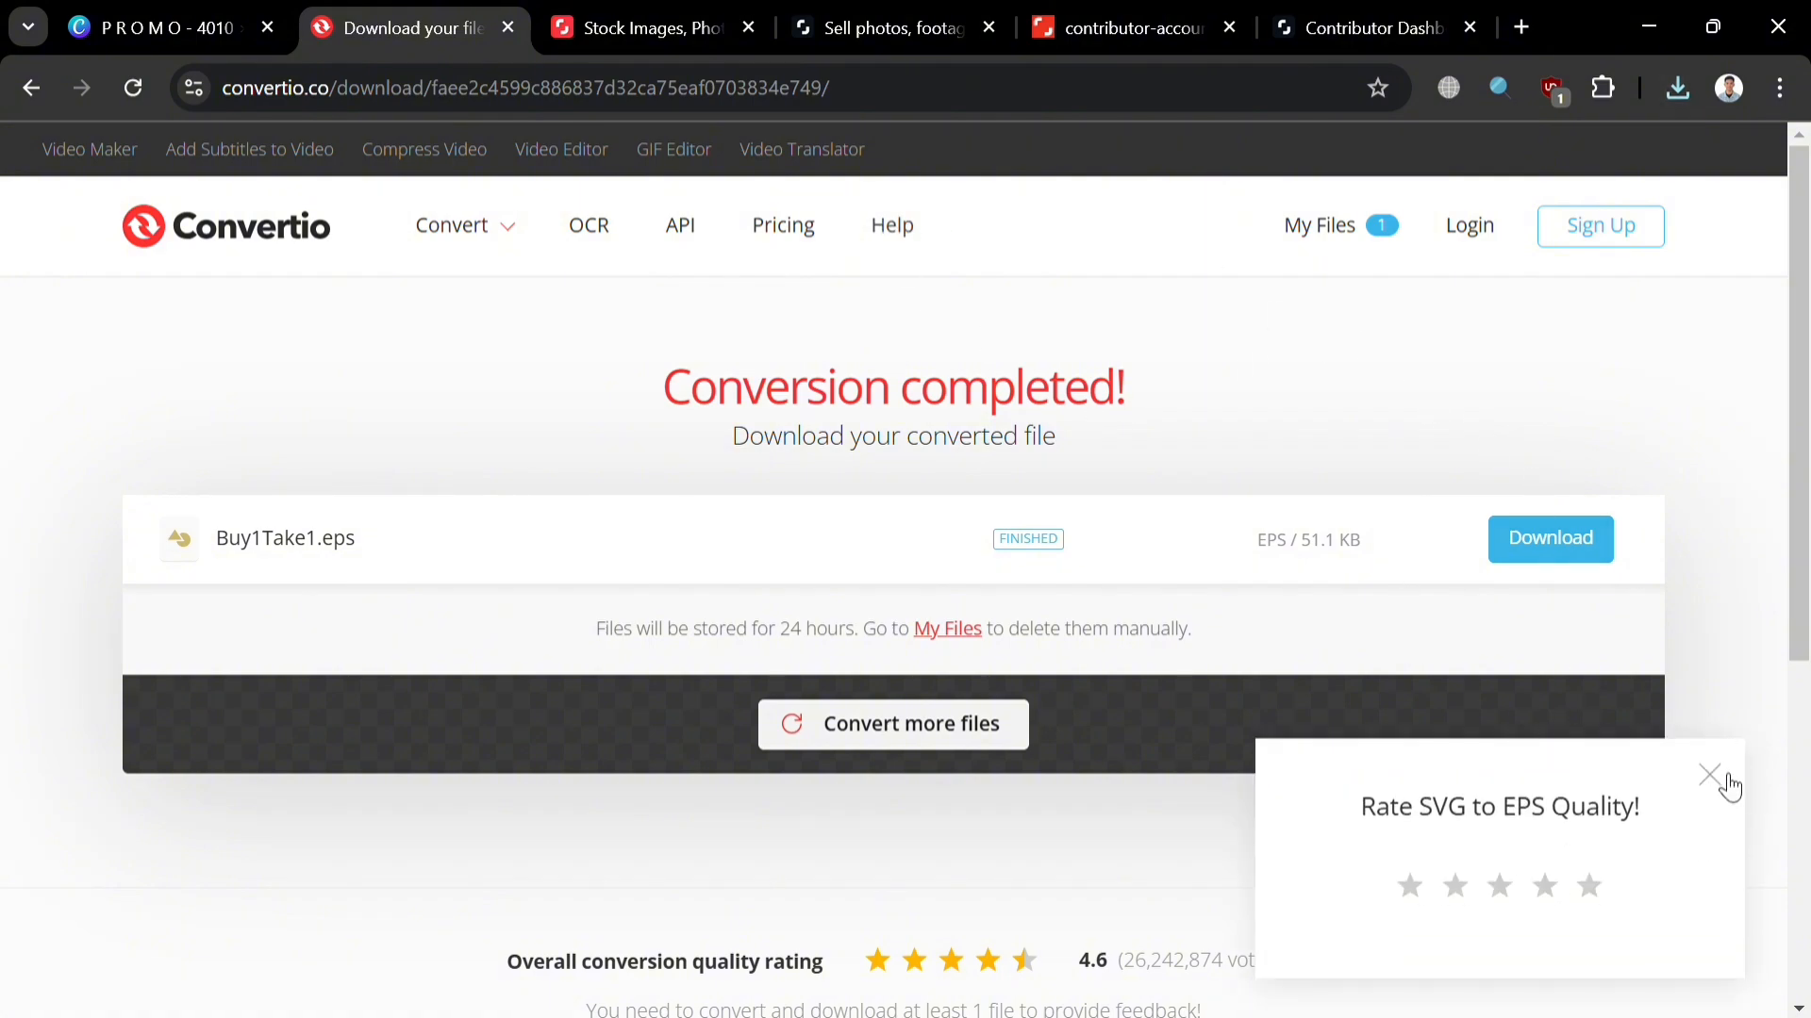
left_click(1725, 779)
left_click(641, 28)
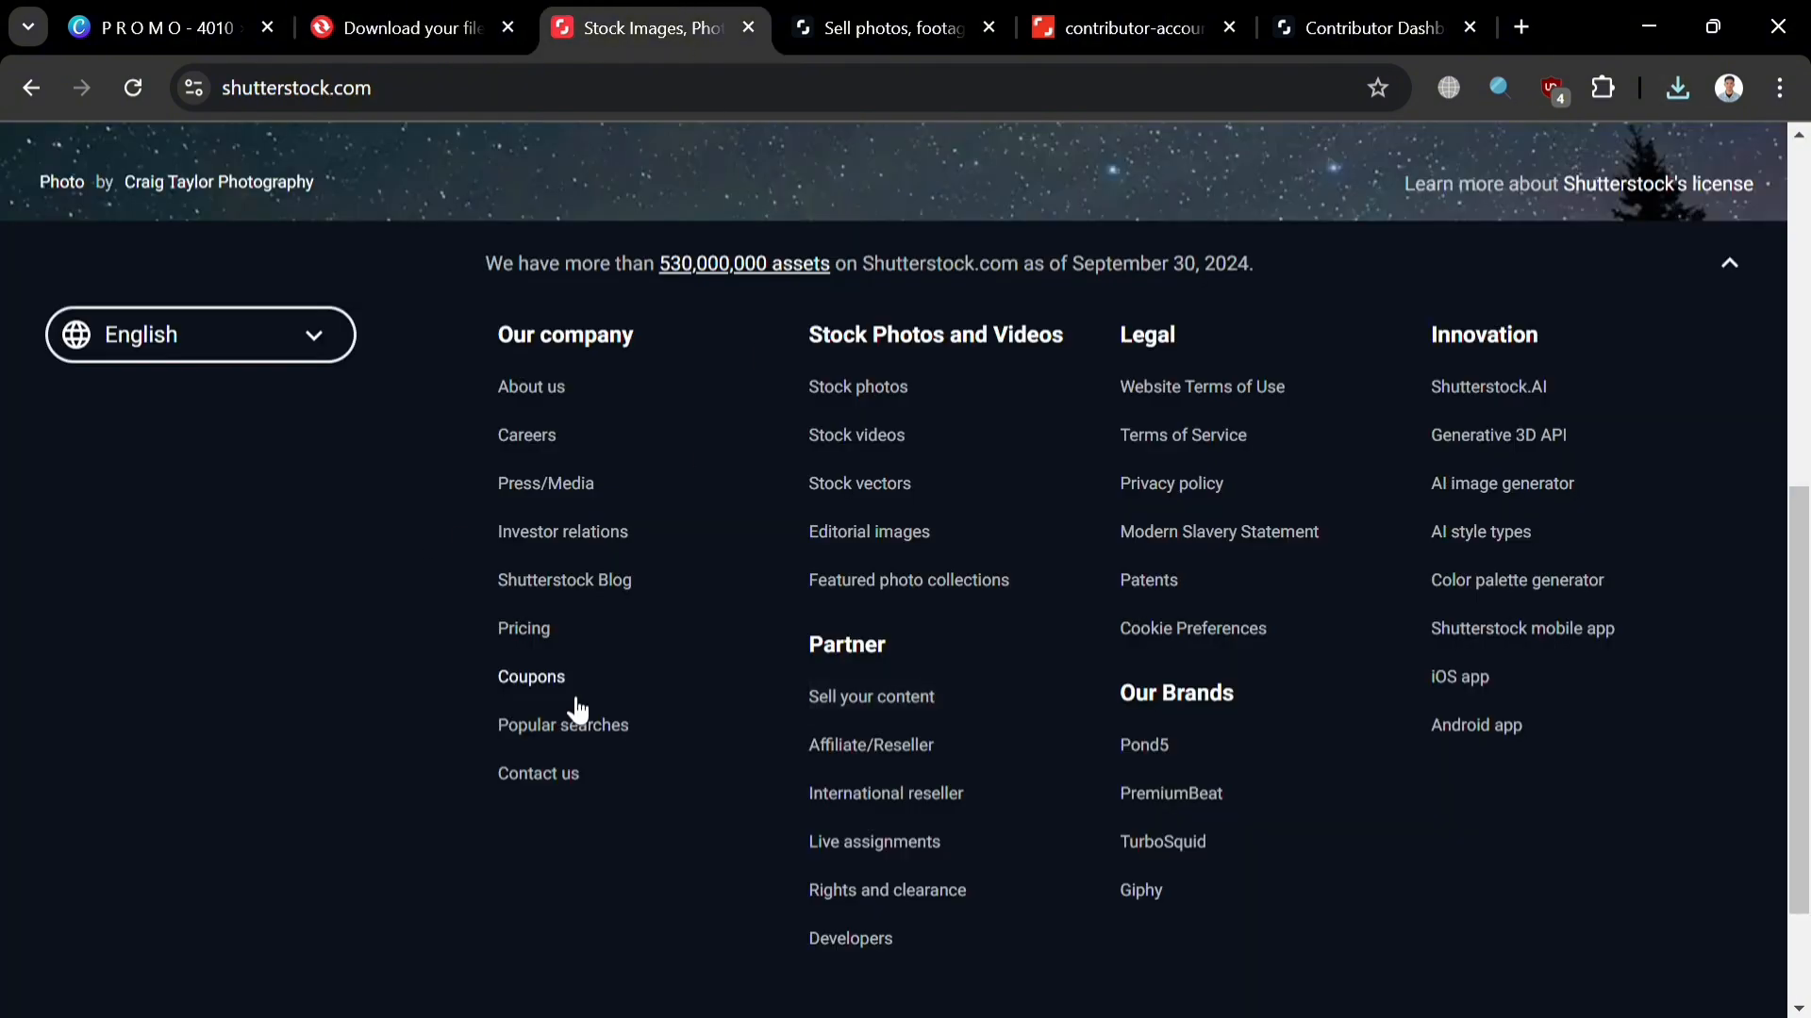
Step: Go to Shutterstock's 'Sell your content' page from the footer
scroll(578, 710, "up", 6)
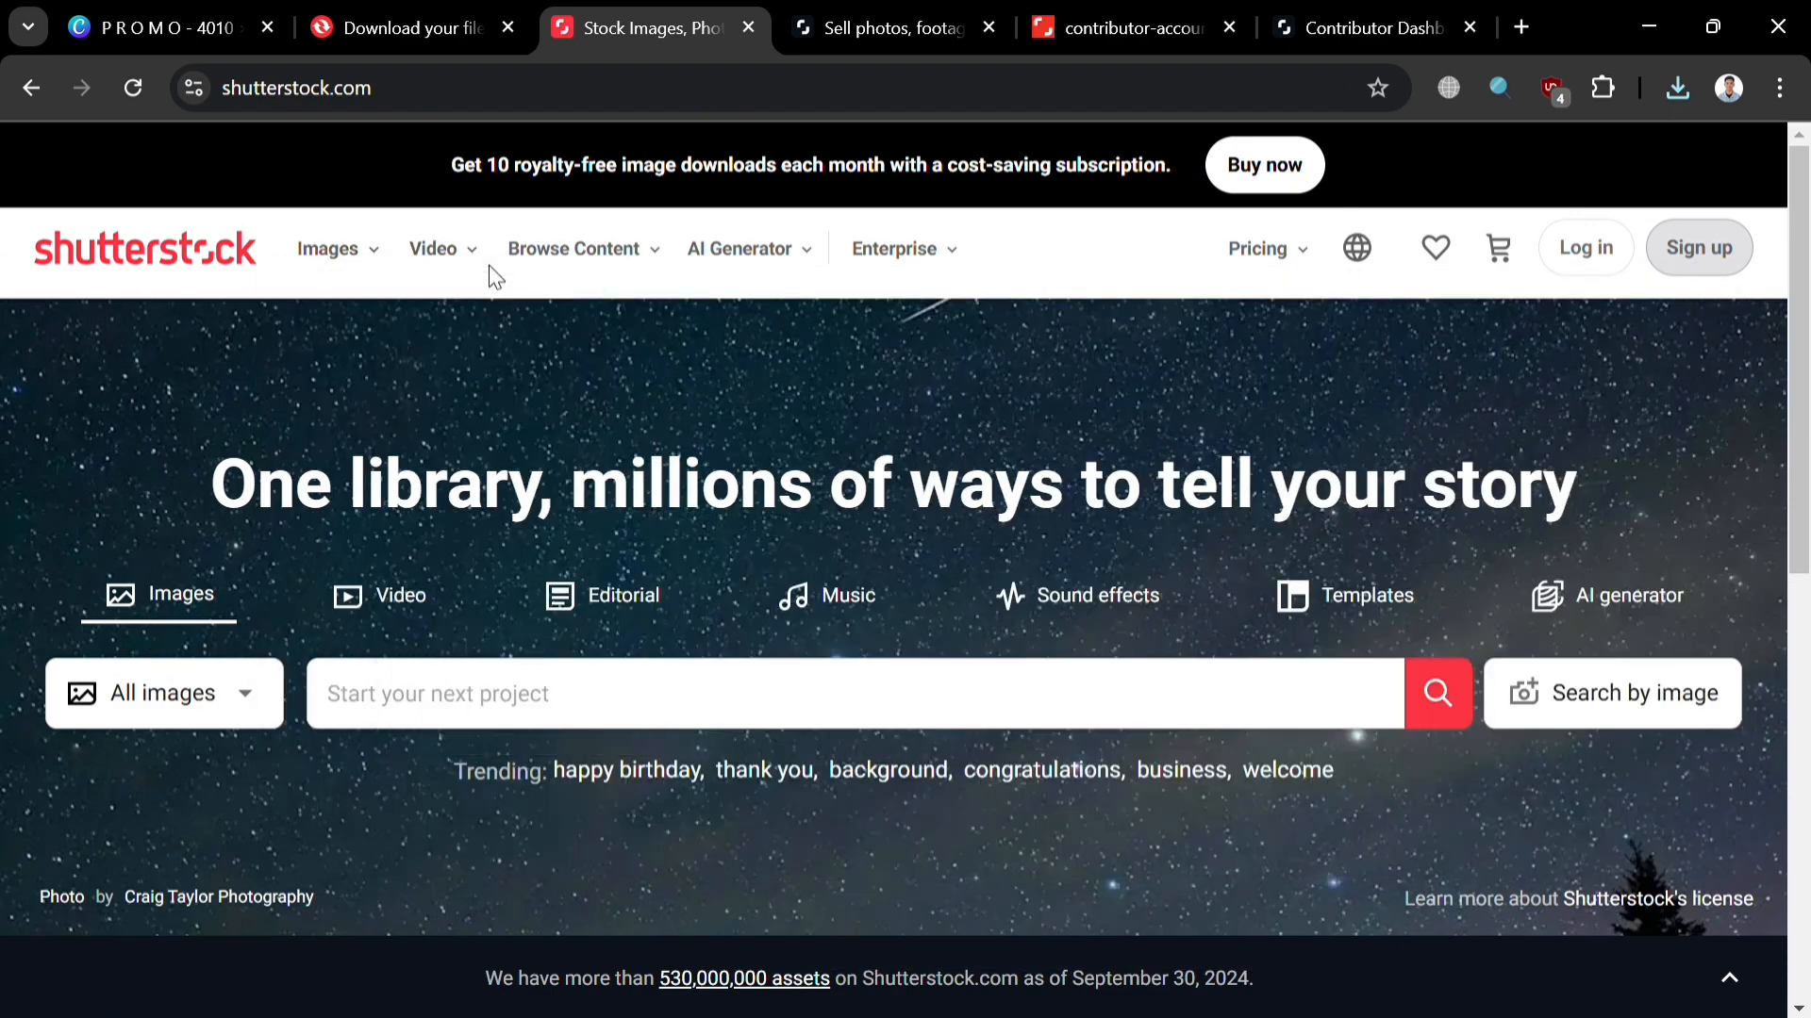
mouse_move(669, 241)
scroll(443, 709, "down", 8)
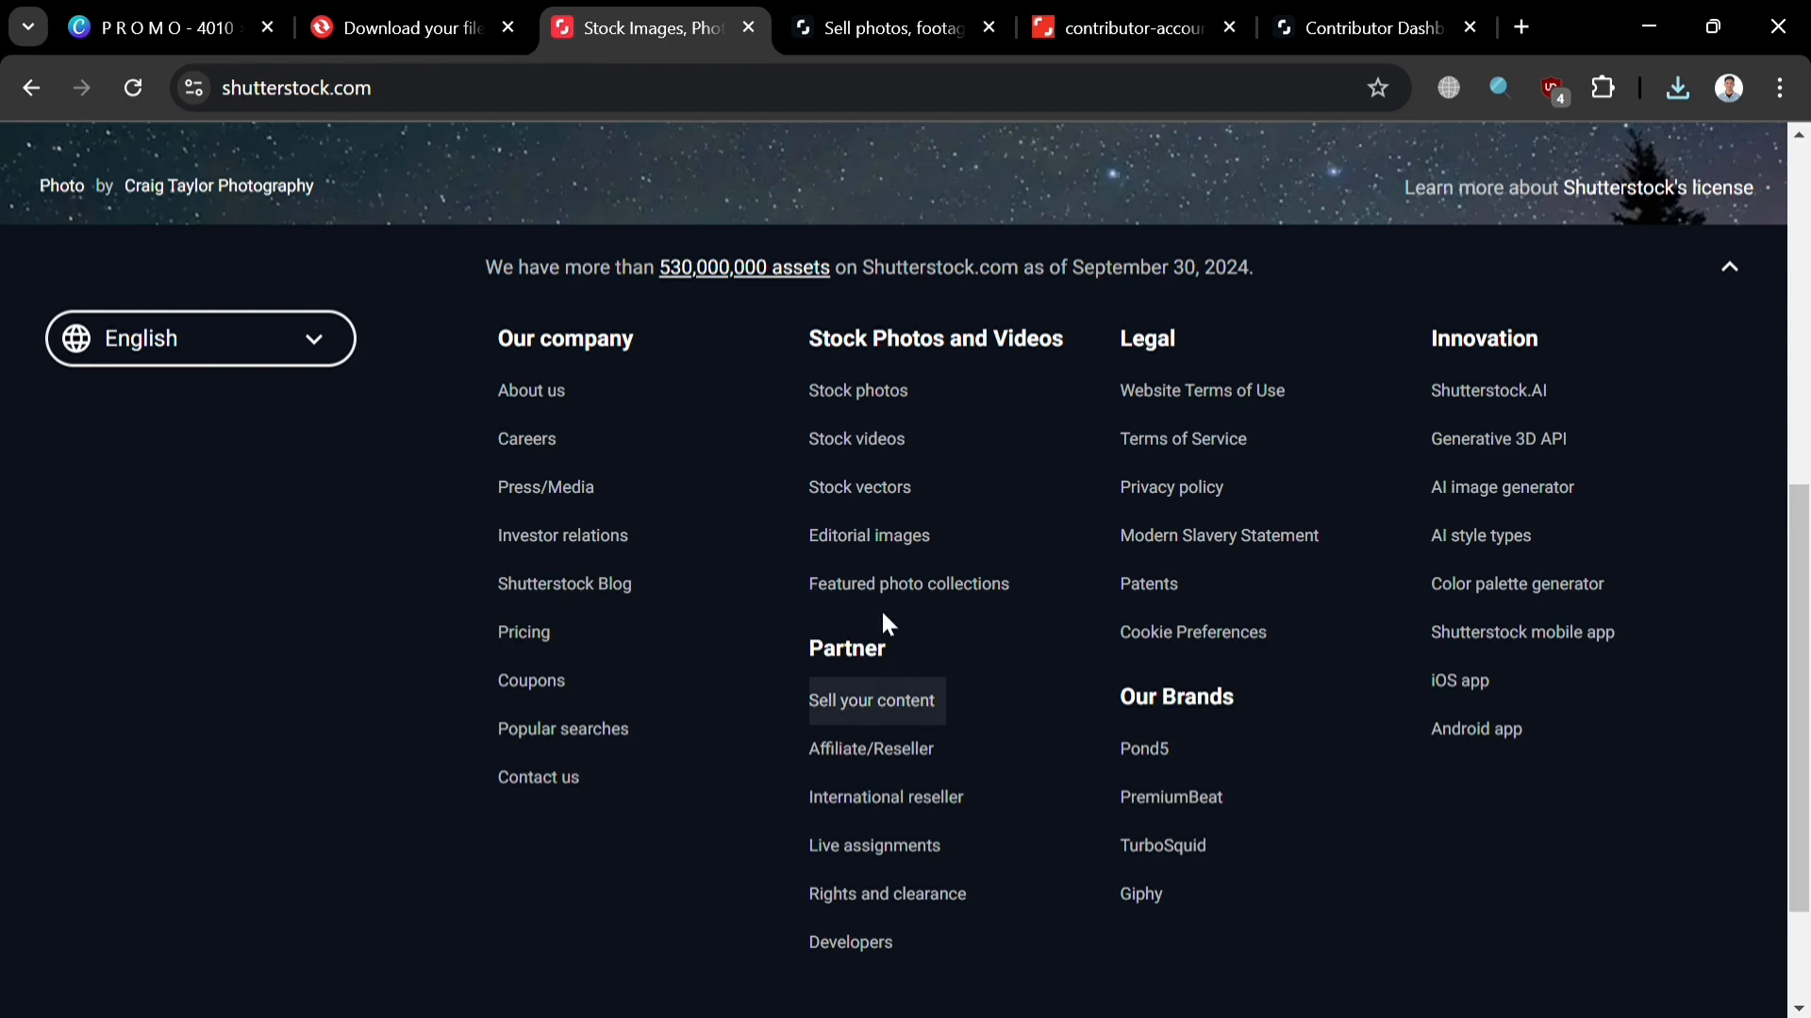
left_click(909, 714)
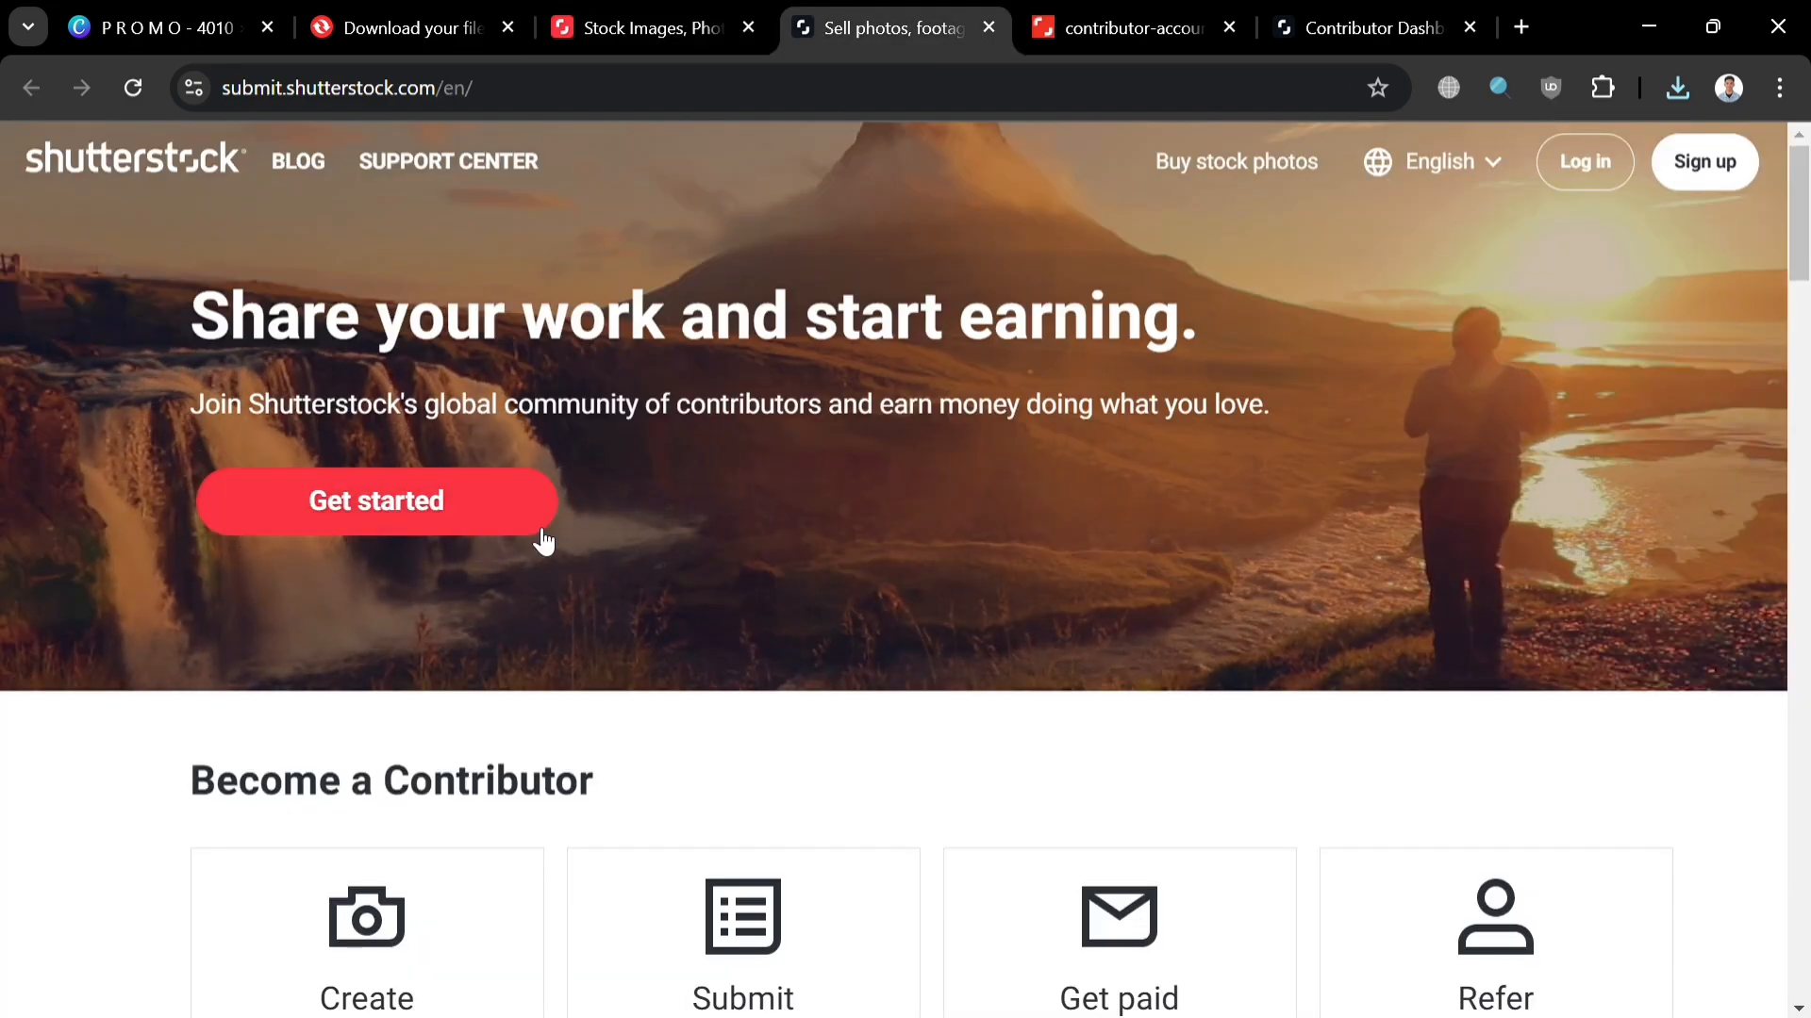
Step: Start contributor sign-up, then move to the already-open Contributor Dashboard
scroll(368, 614, "down", 10)
scroll(384, 647, "up", 5)
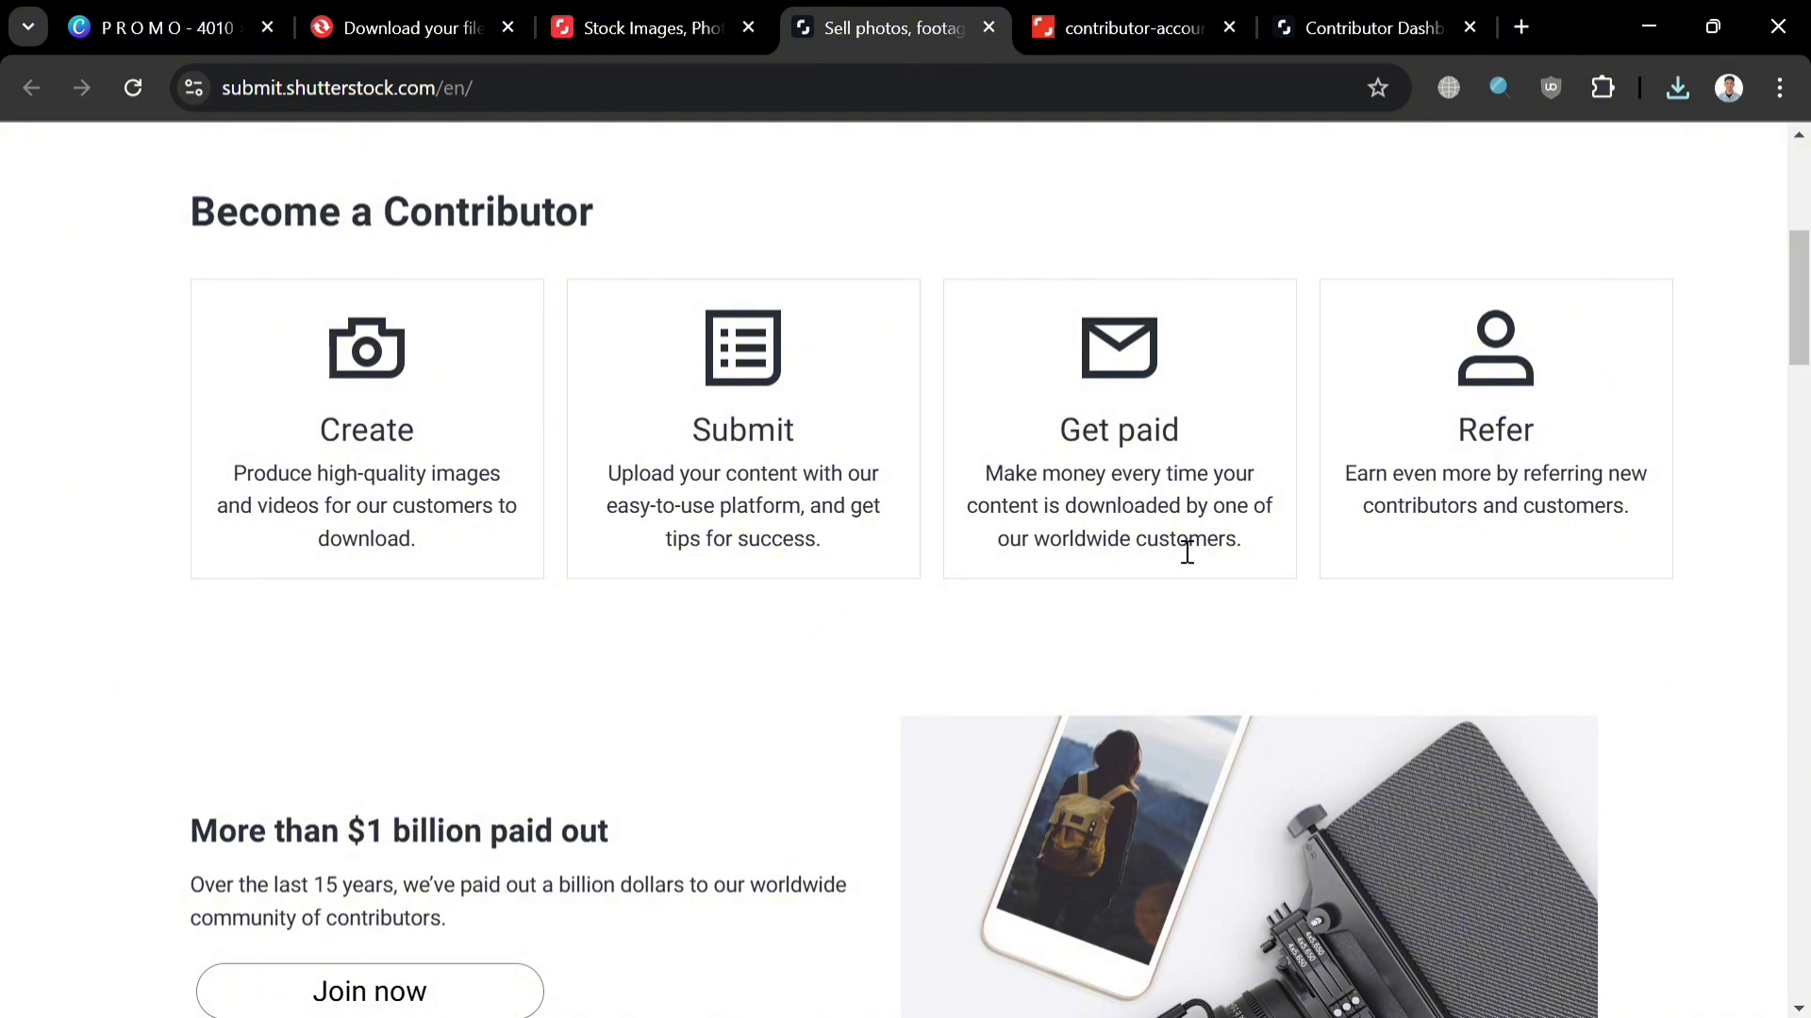
scroll(687, 679, "up", 5)
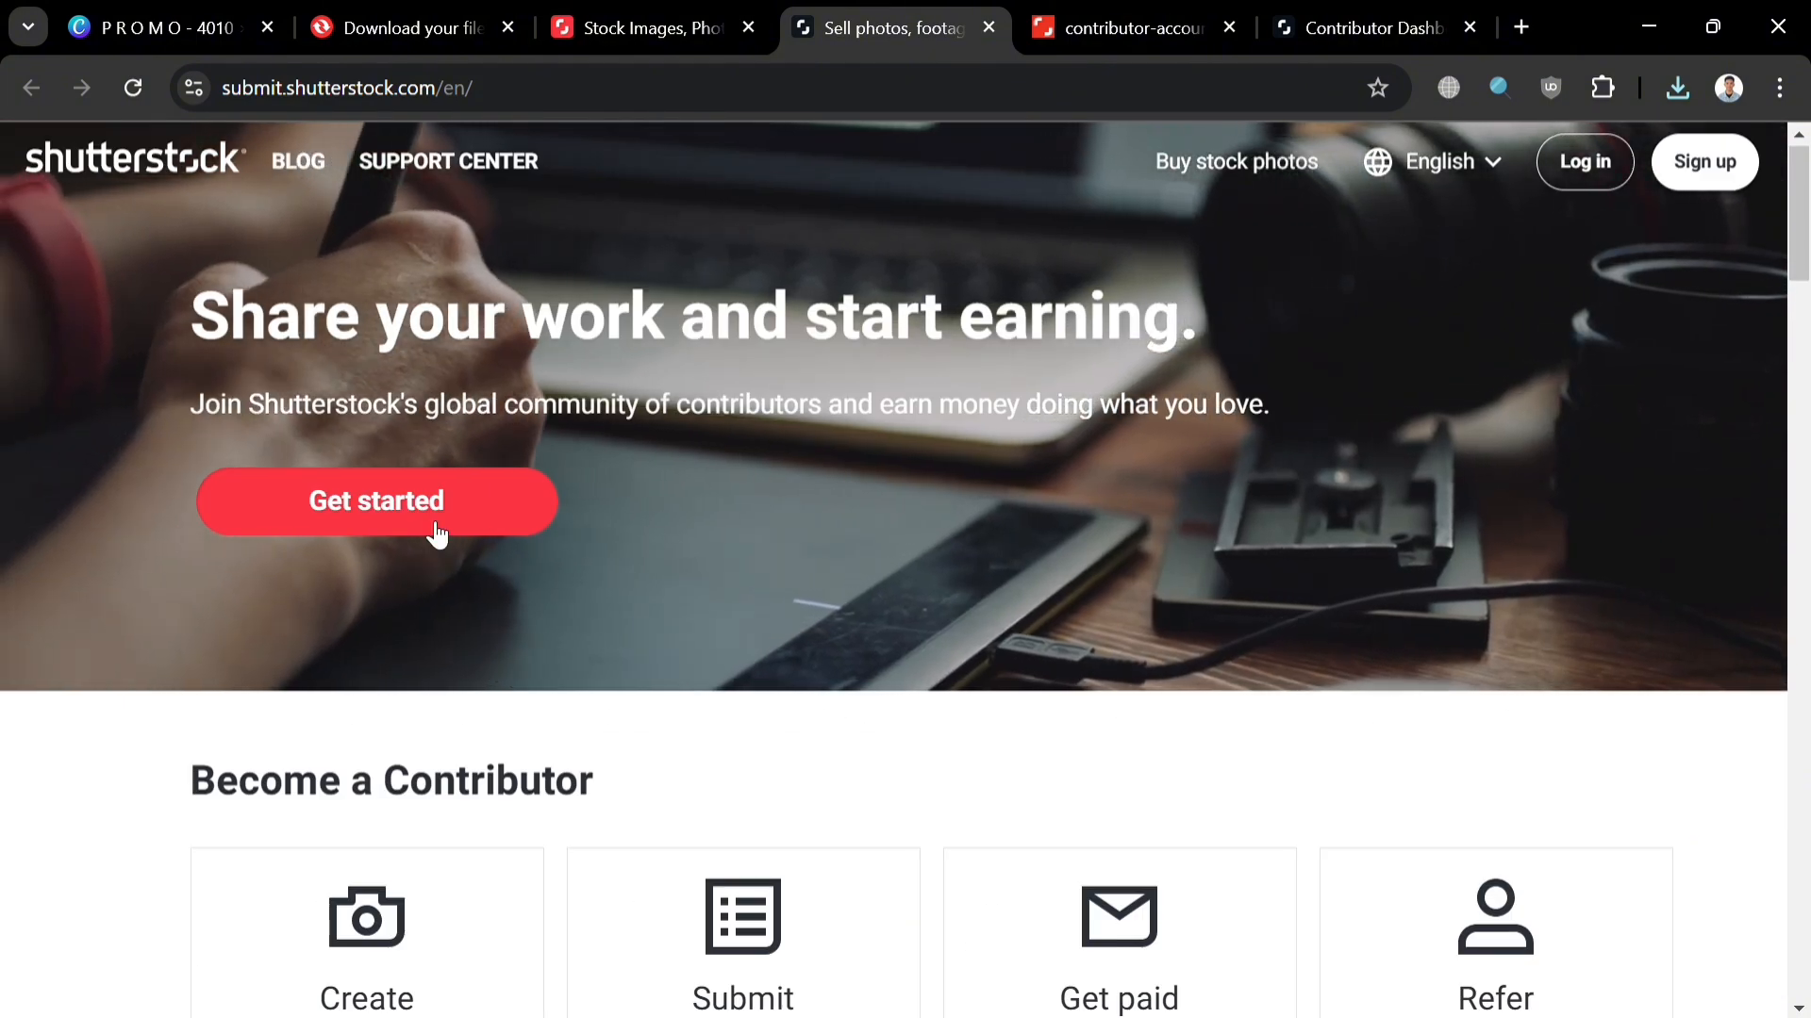
left_click(1131, 11)
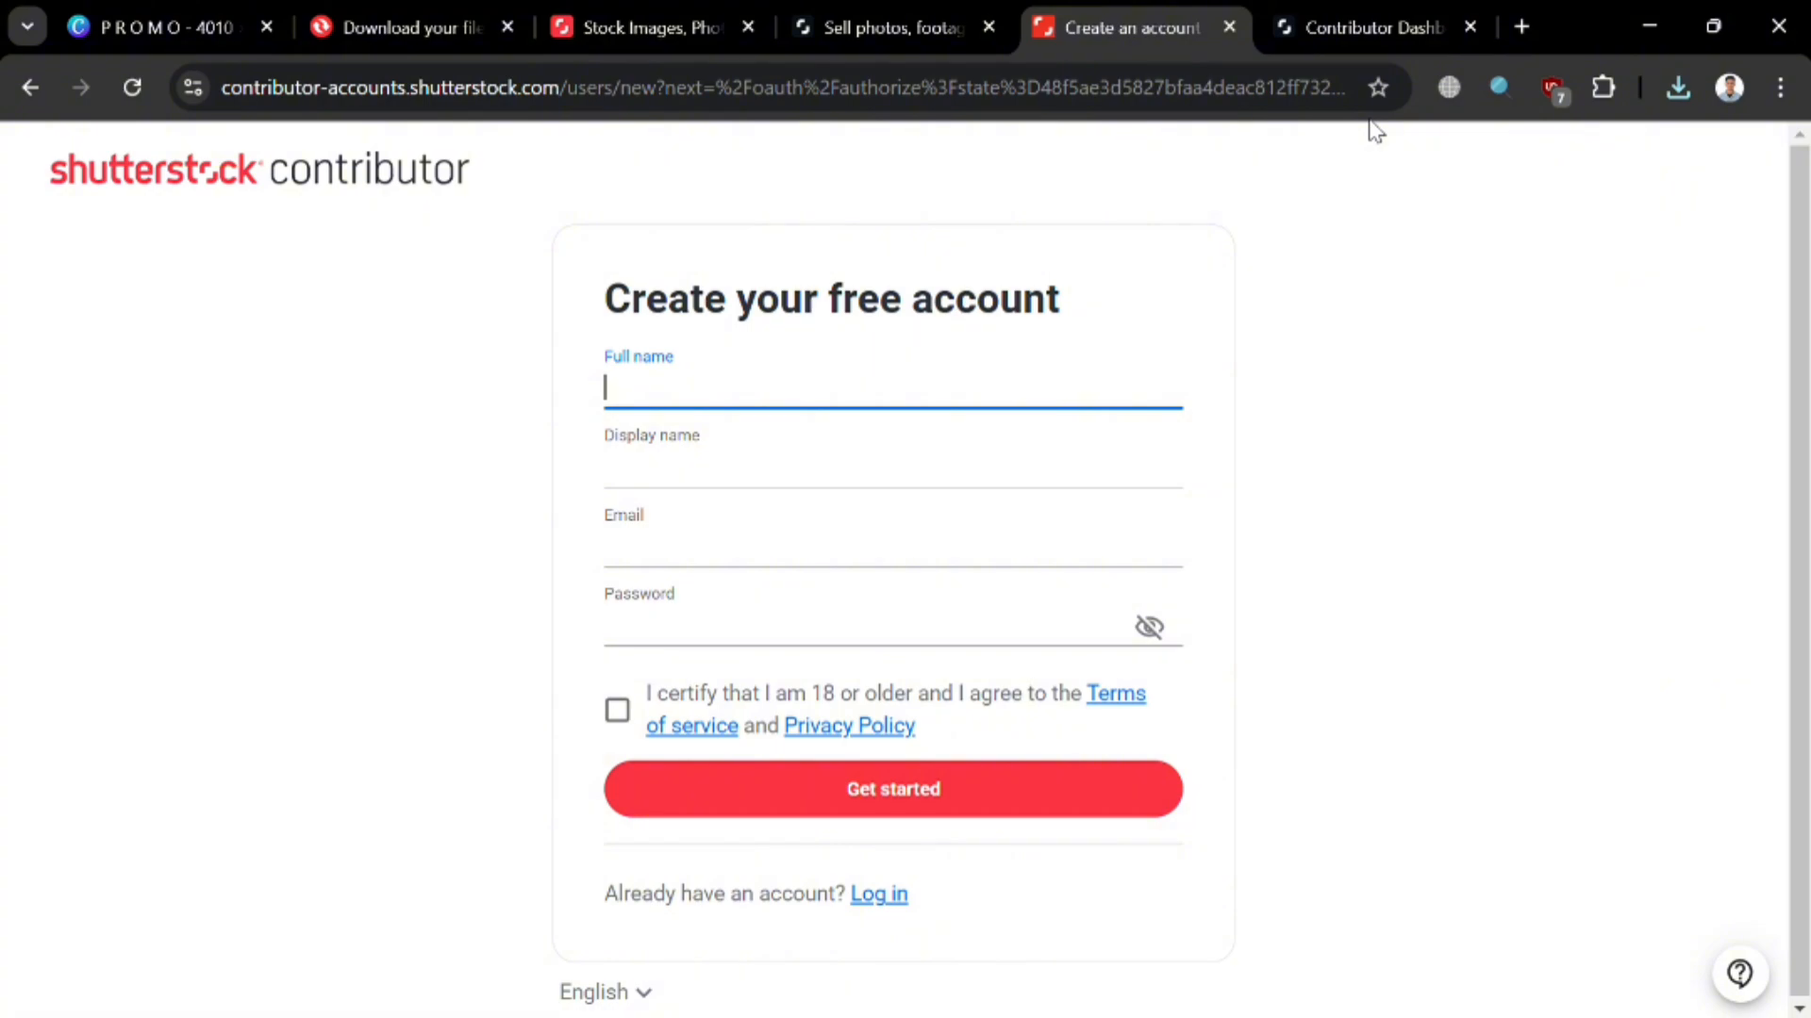
left_click(1354, 22)
scroll(1112, 647, "up", 5)
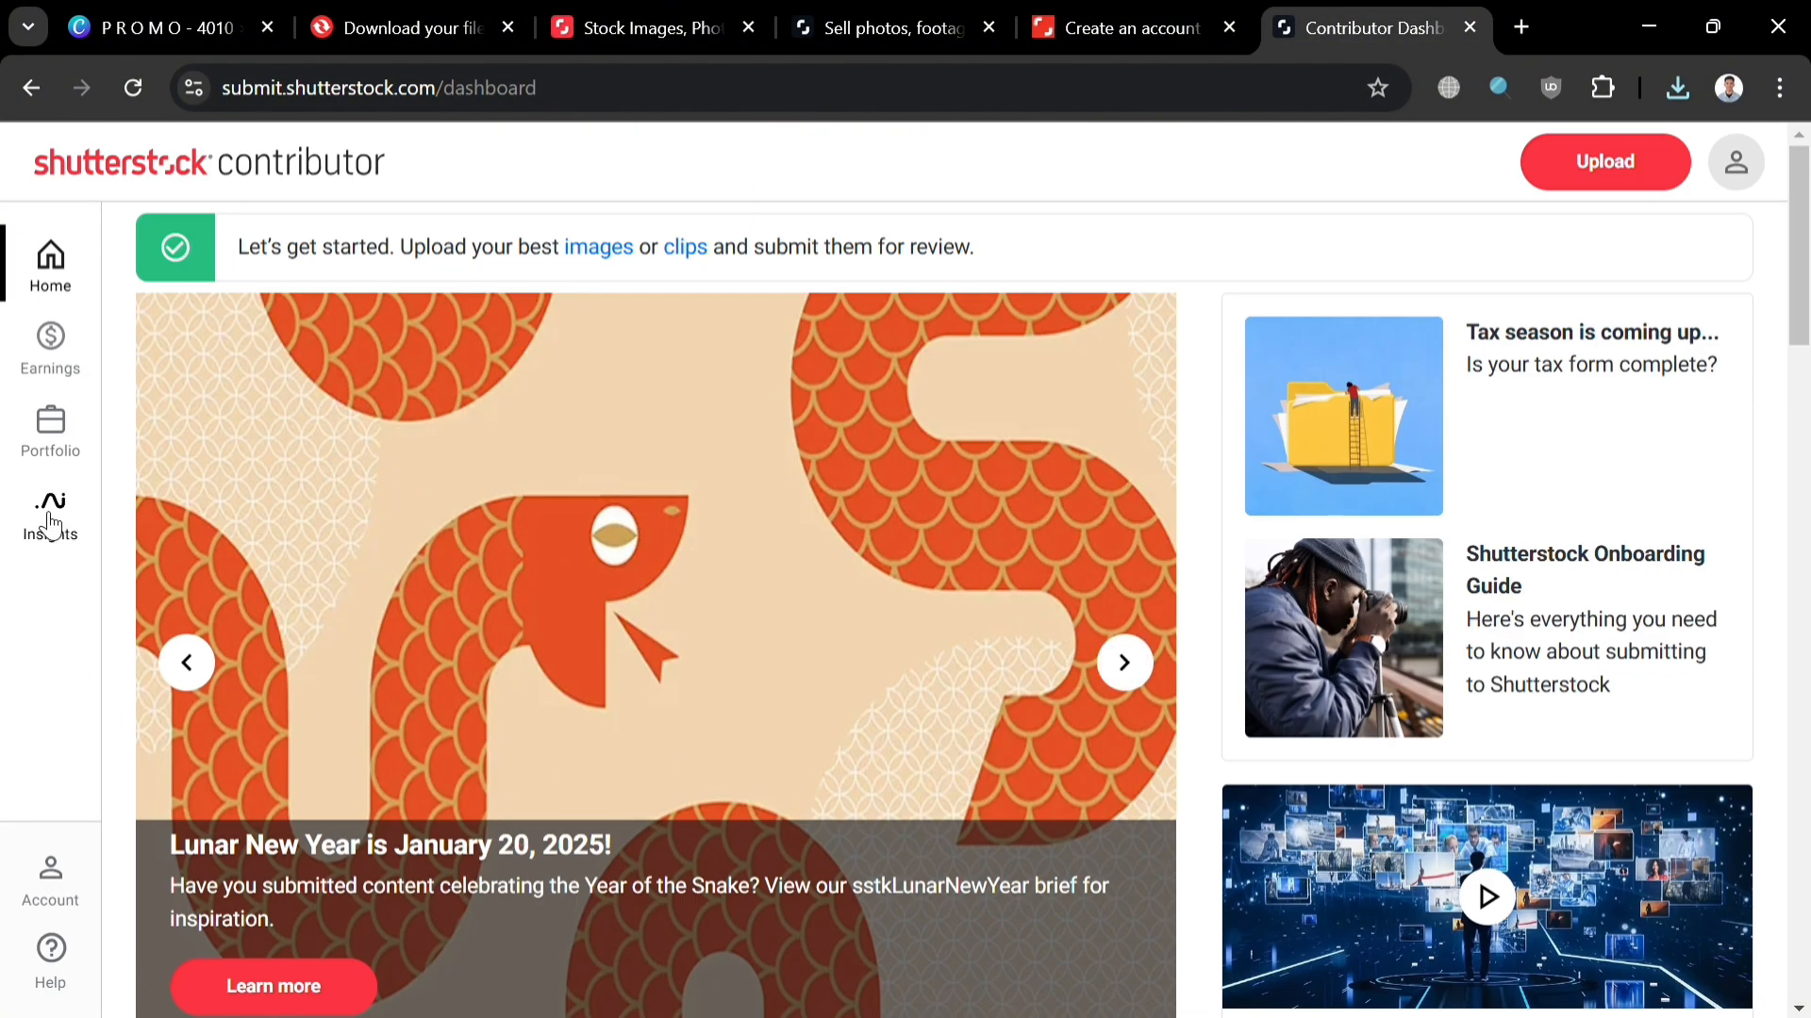
Step: Upload Buy1Take1.eps through Portfolio > Submit content
left_click(66, 439)
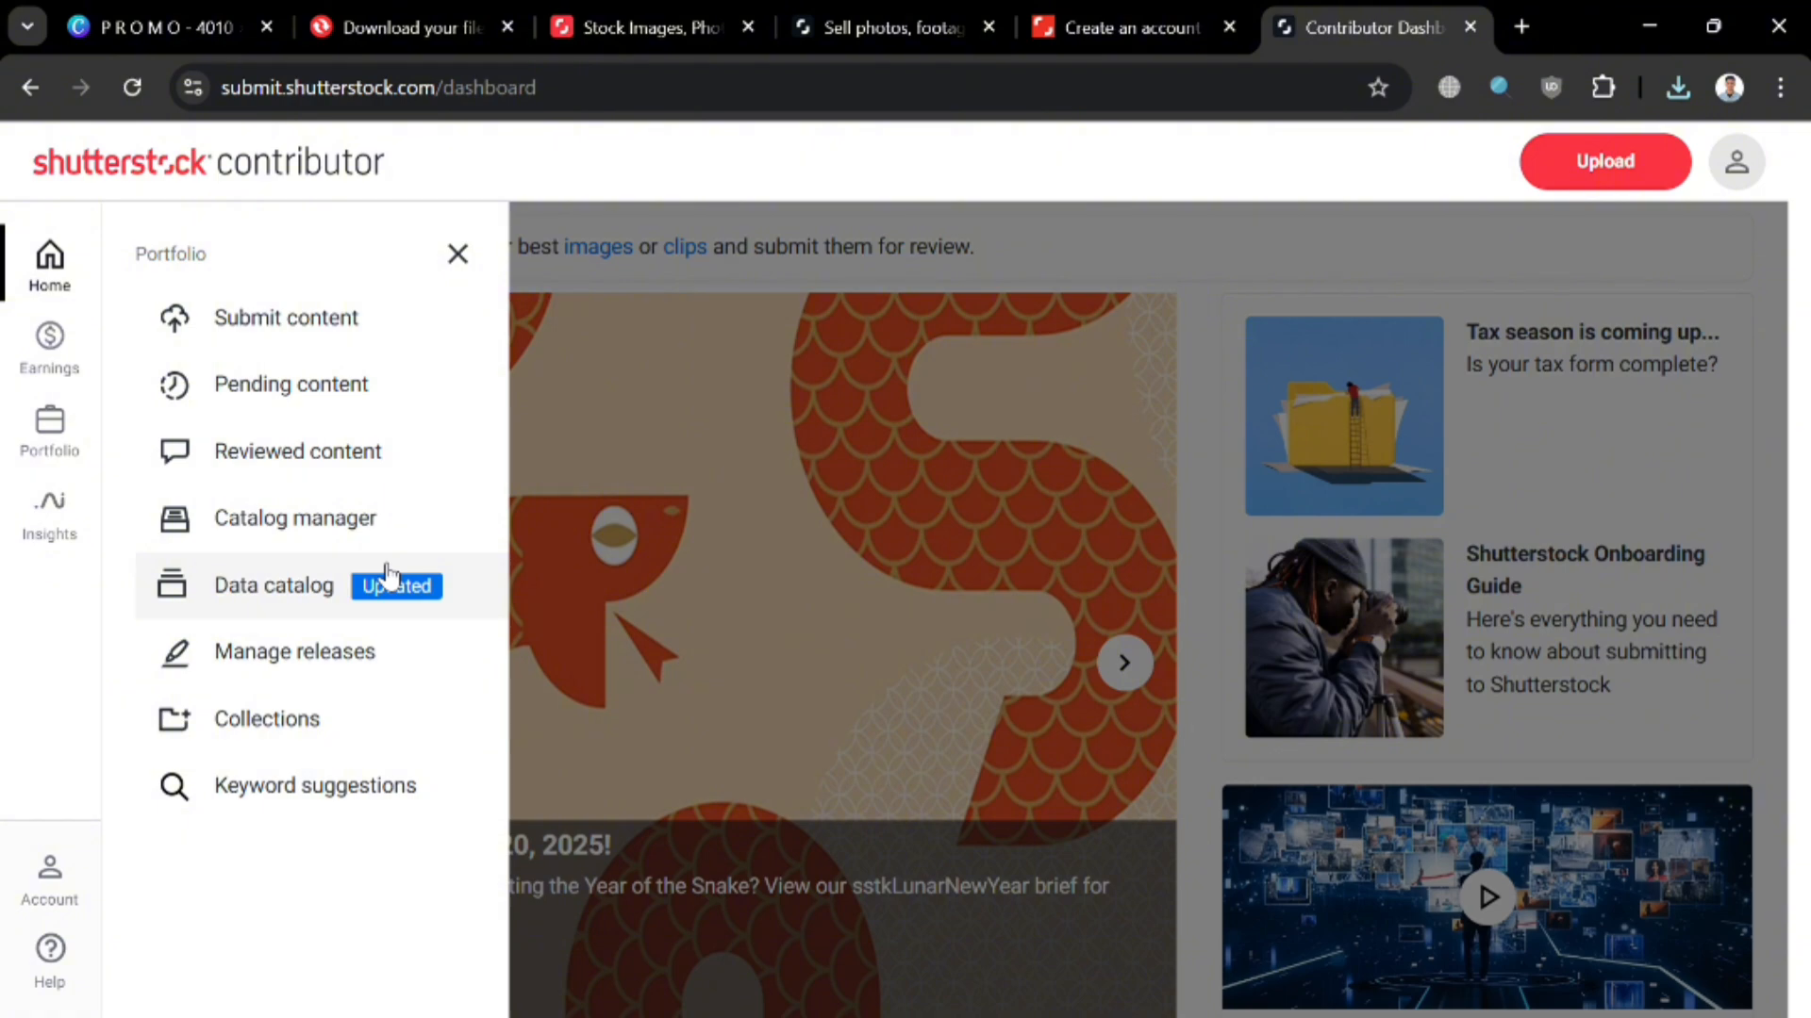
left_click(362, 324)
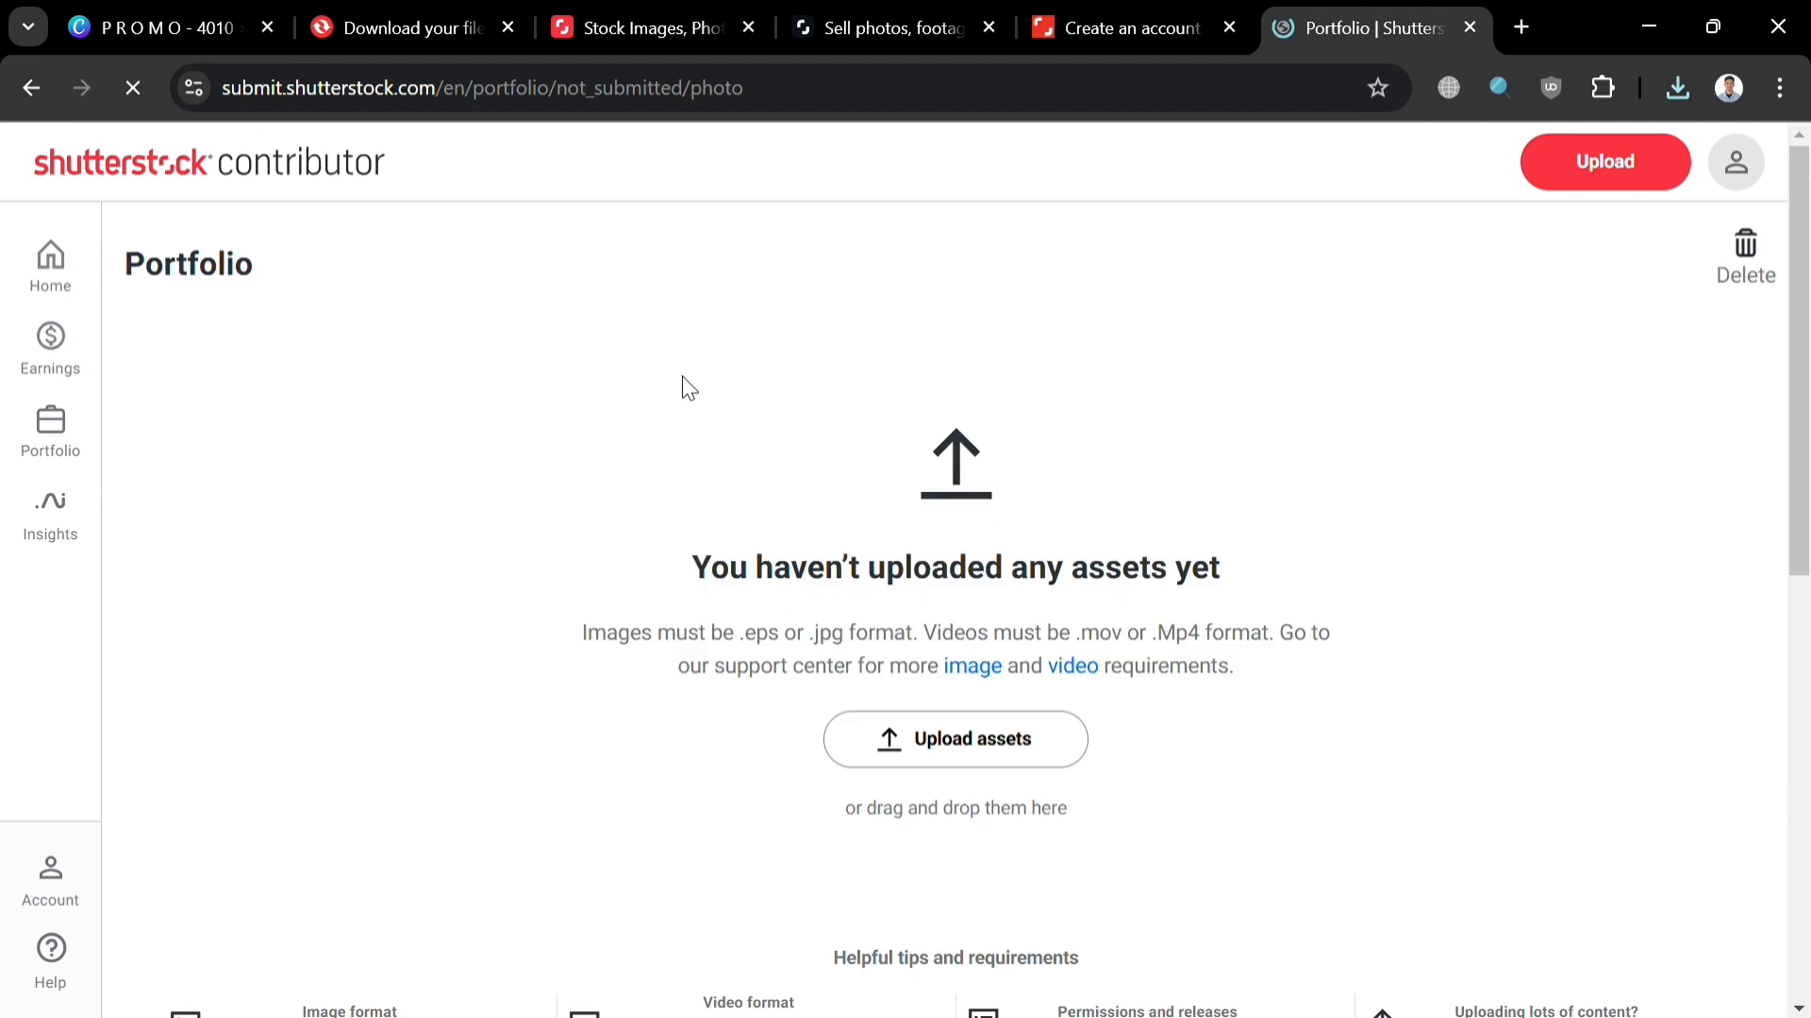
left_click(943, 758)
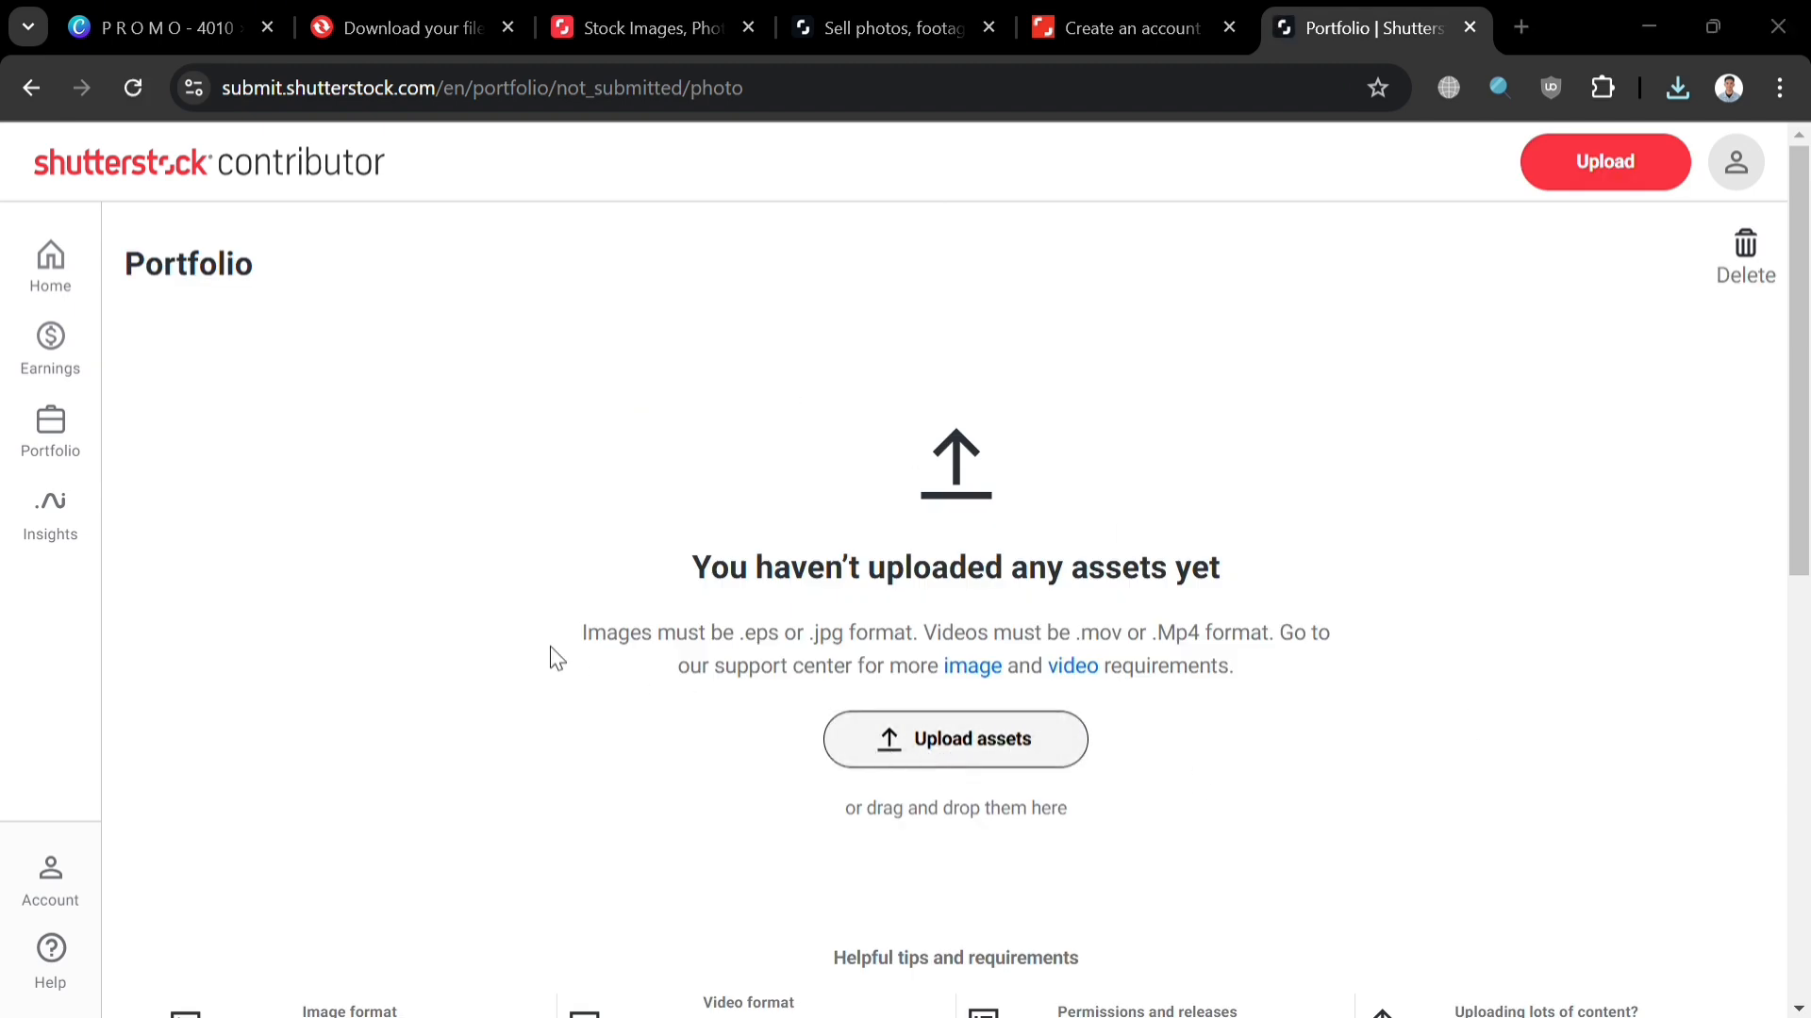
left_click(870, 969)
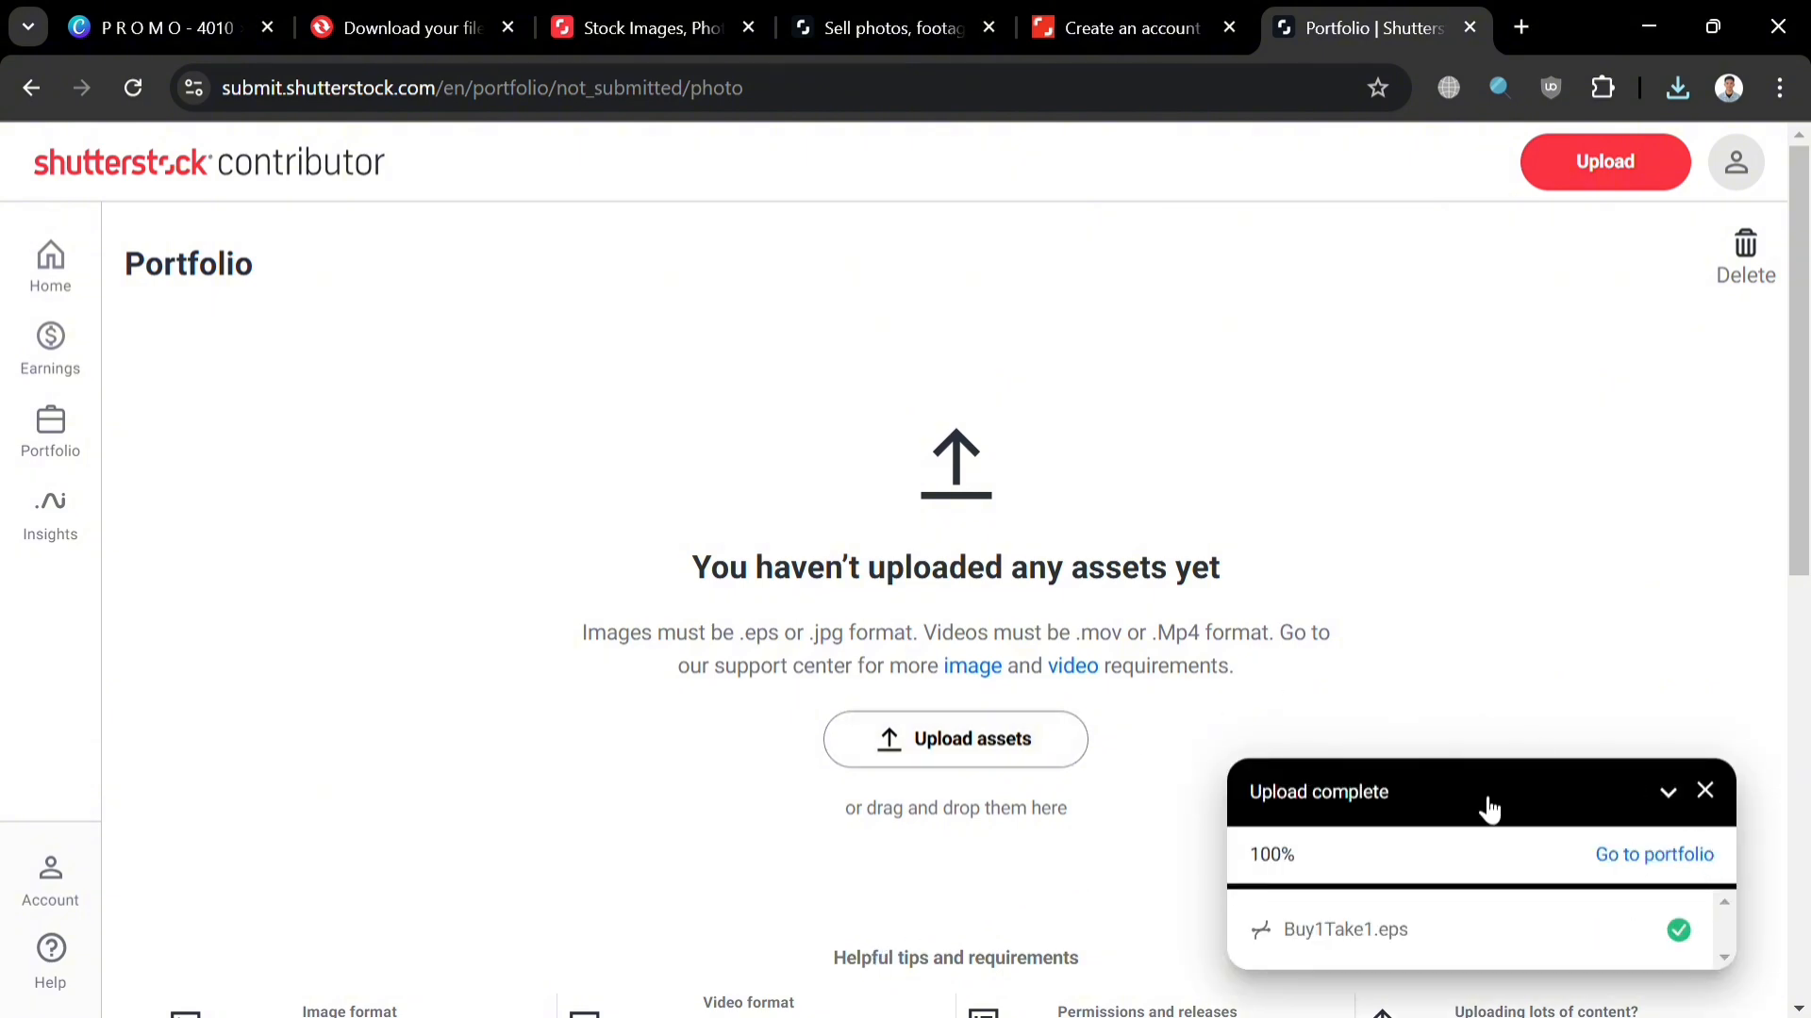
scroll(1320, 736, "down", 8)
scroll(1149, 649, "up", 2)
scroll(1149, 657, "up", 3)
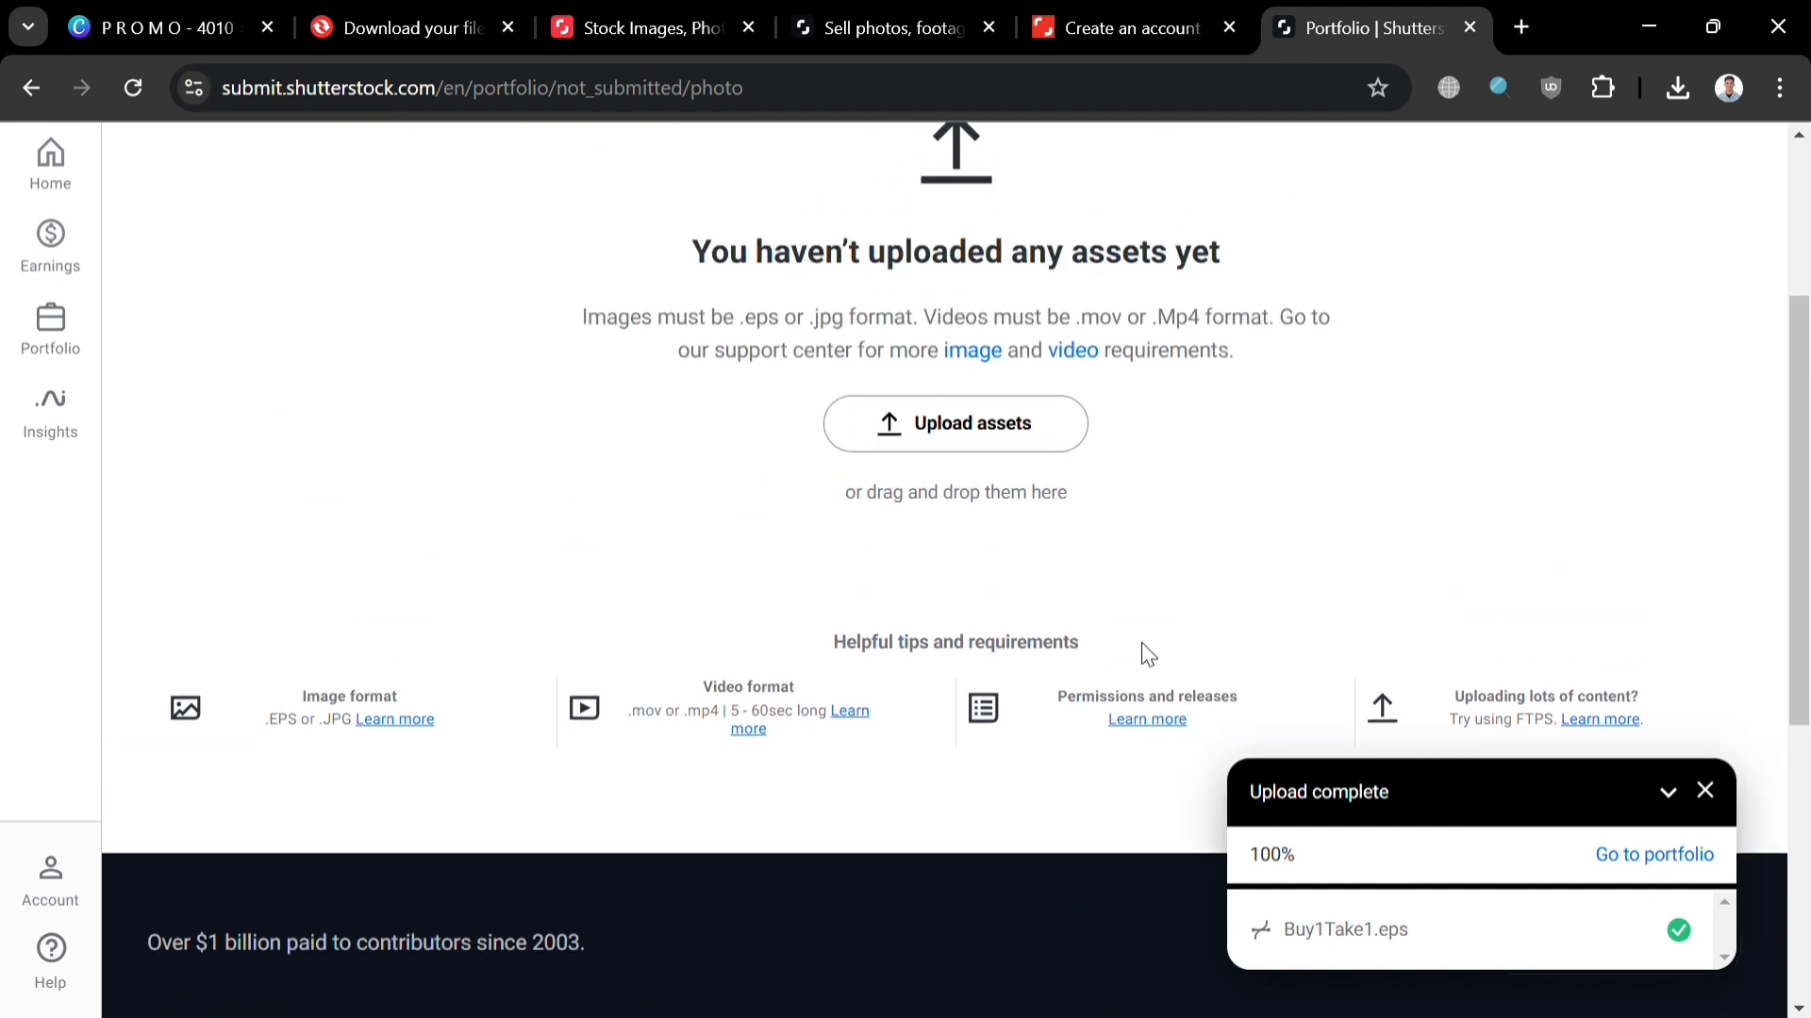
scroll(1439, 668, "up", 3)
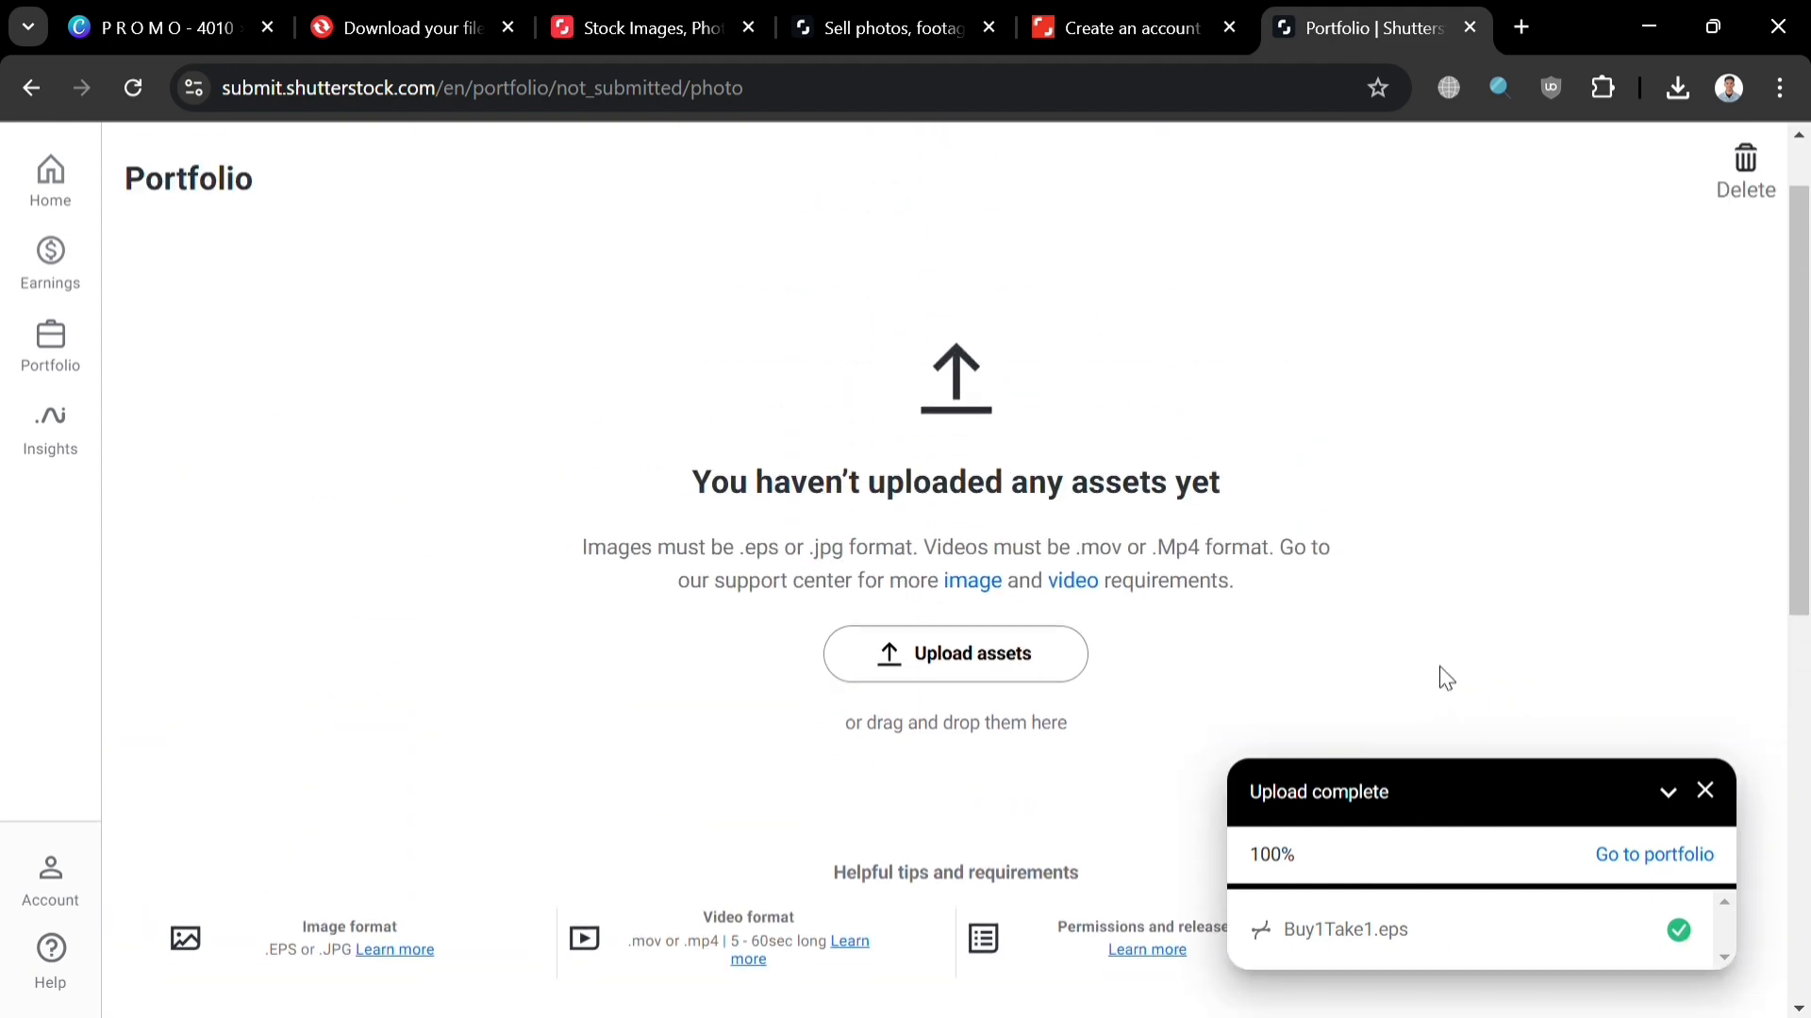
scroll(1439, 668, "down", 3)
scroll(1314, 662, "up", 3)
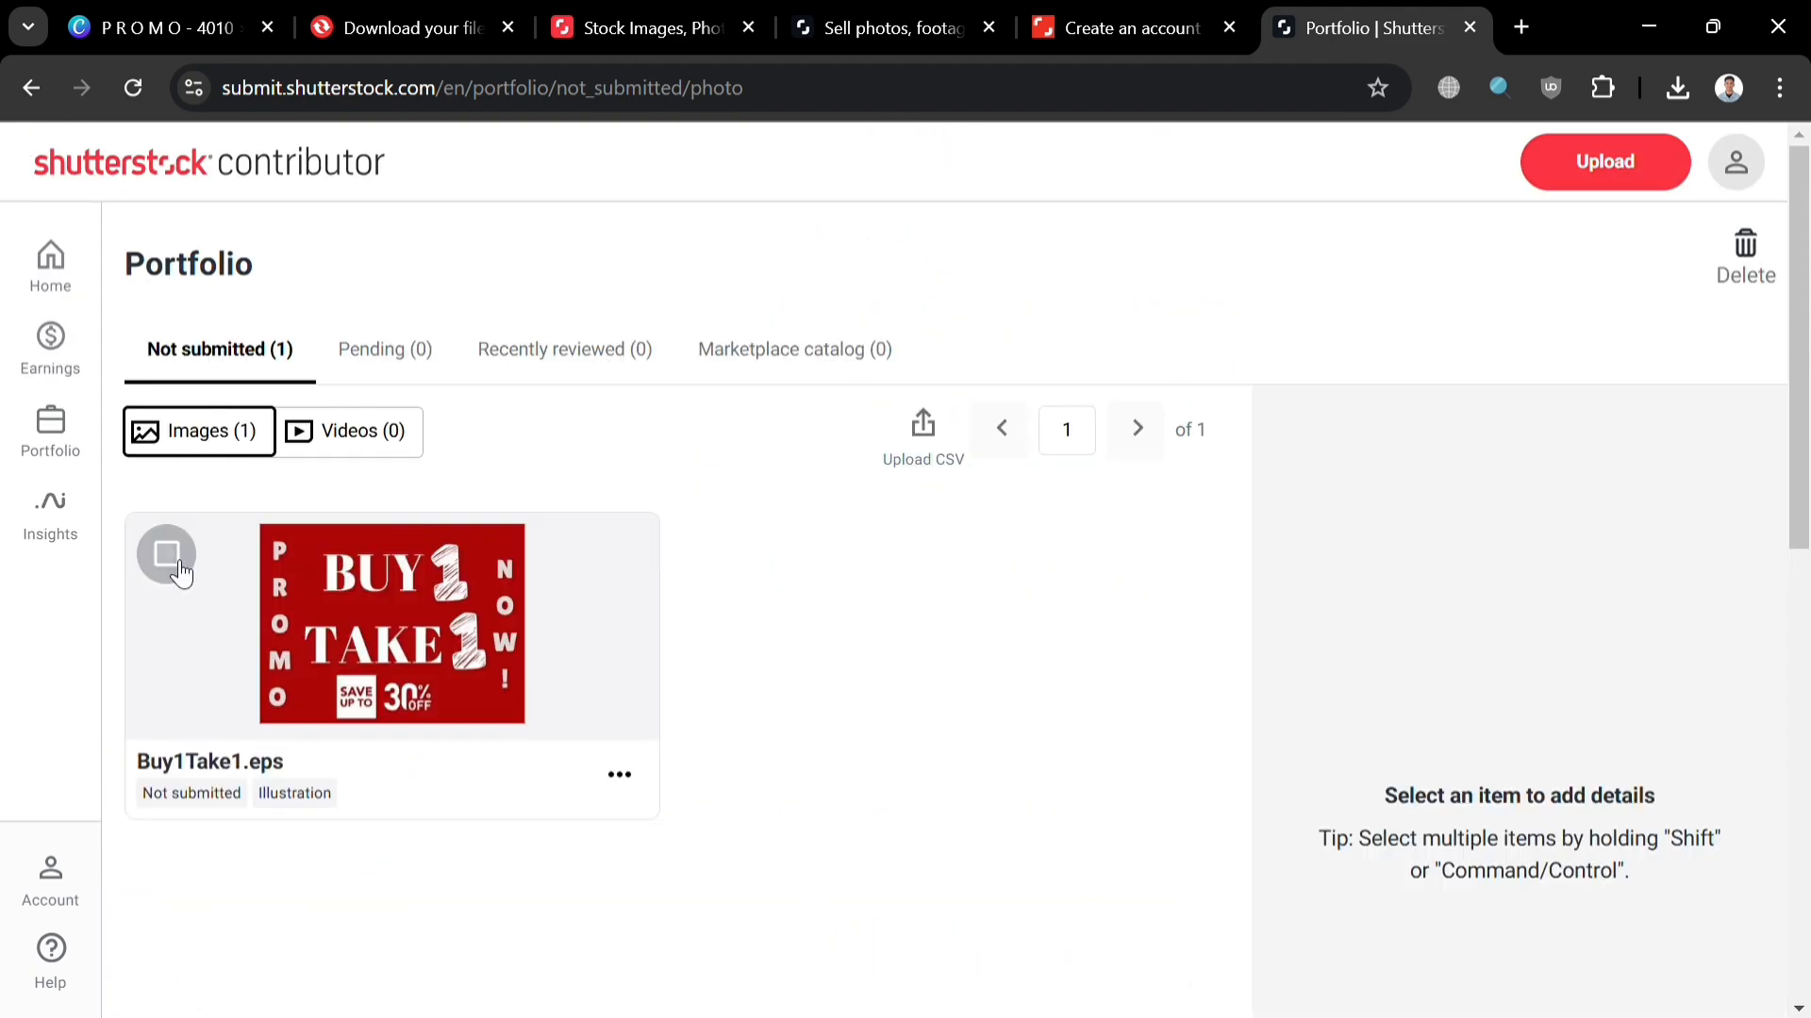
Step: Give Buy1Take1.eps the description 'Buy1Take1 Promo'
left_click(167, 555)
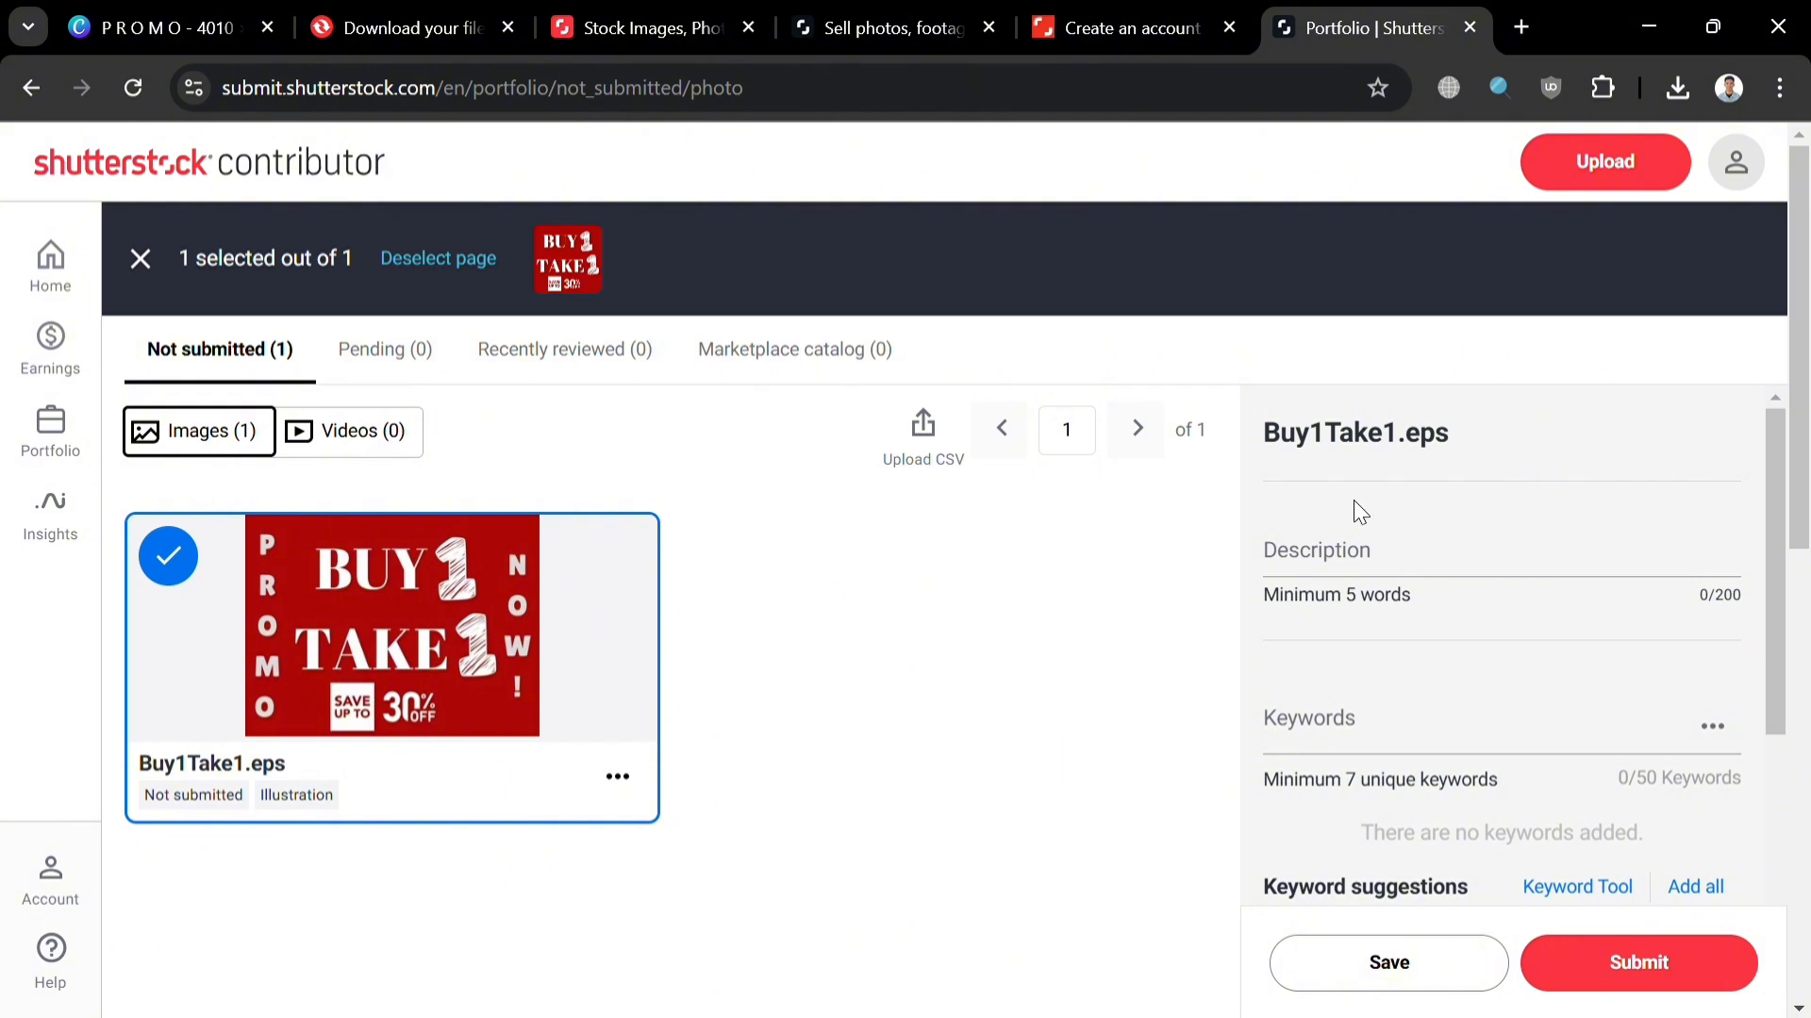
left_click(1466, 572)
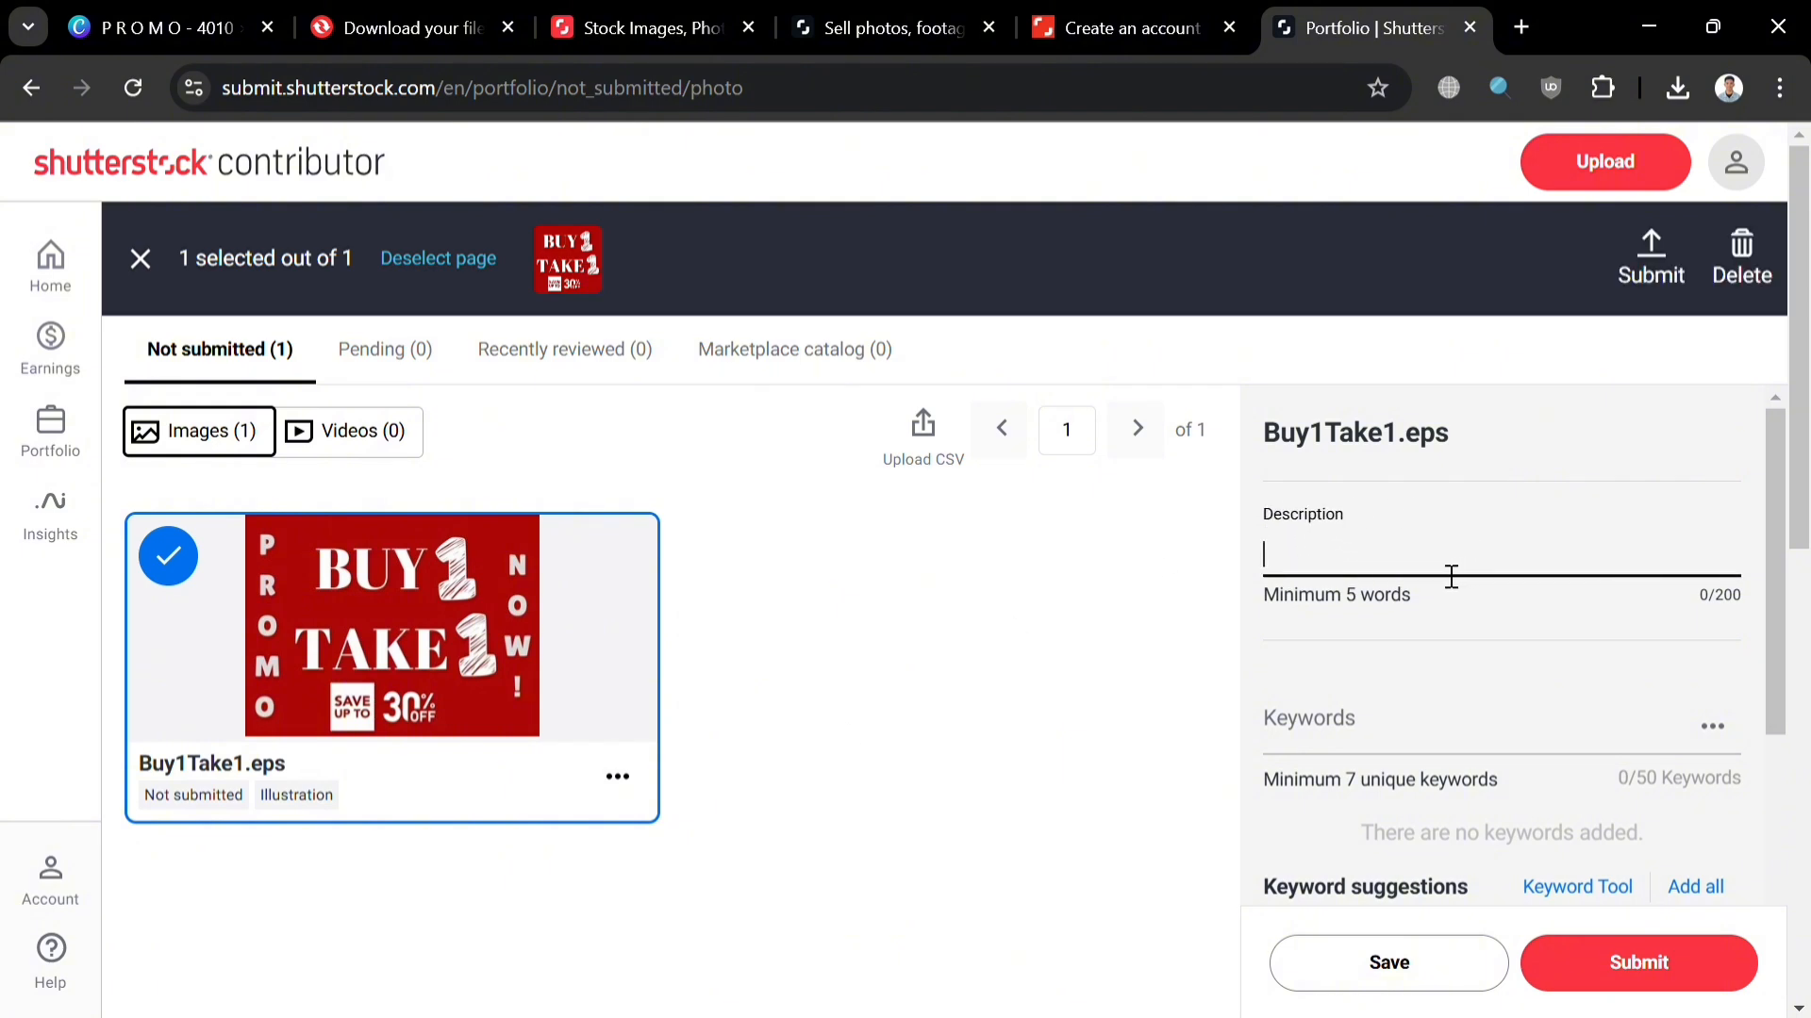
type("Bu")
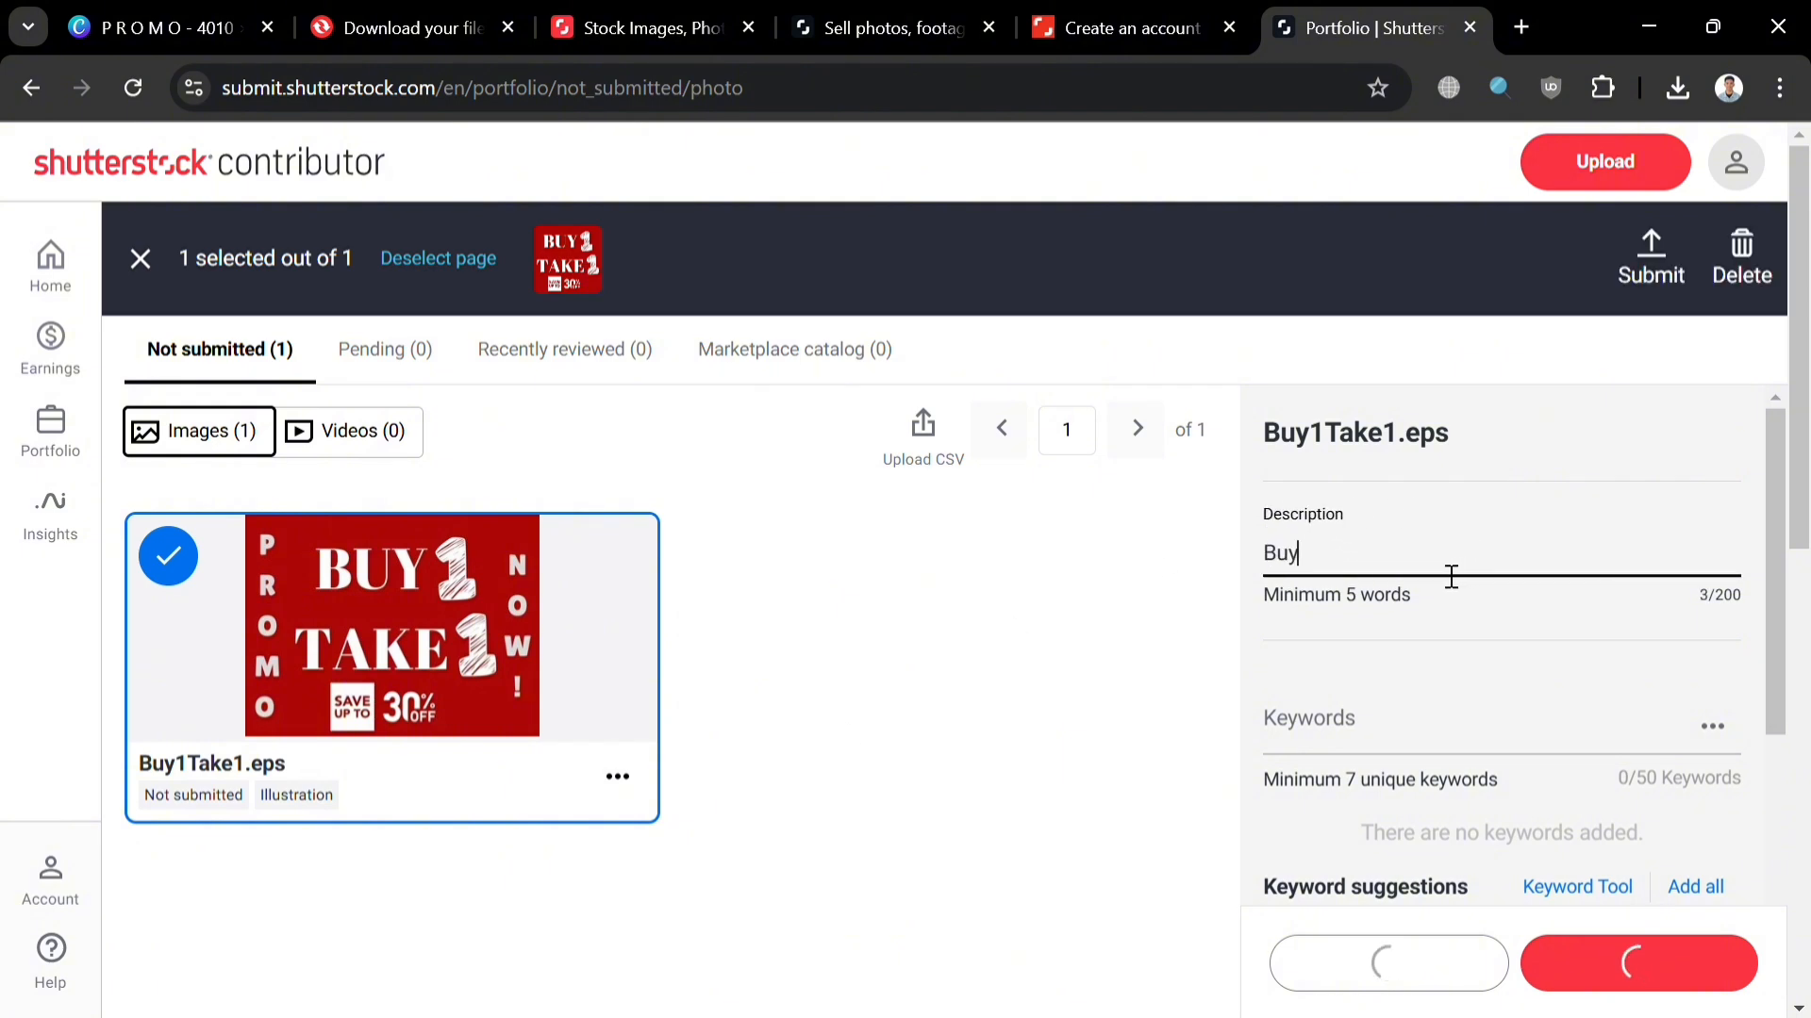
type("y1Take1")
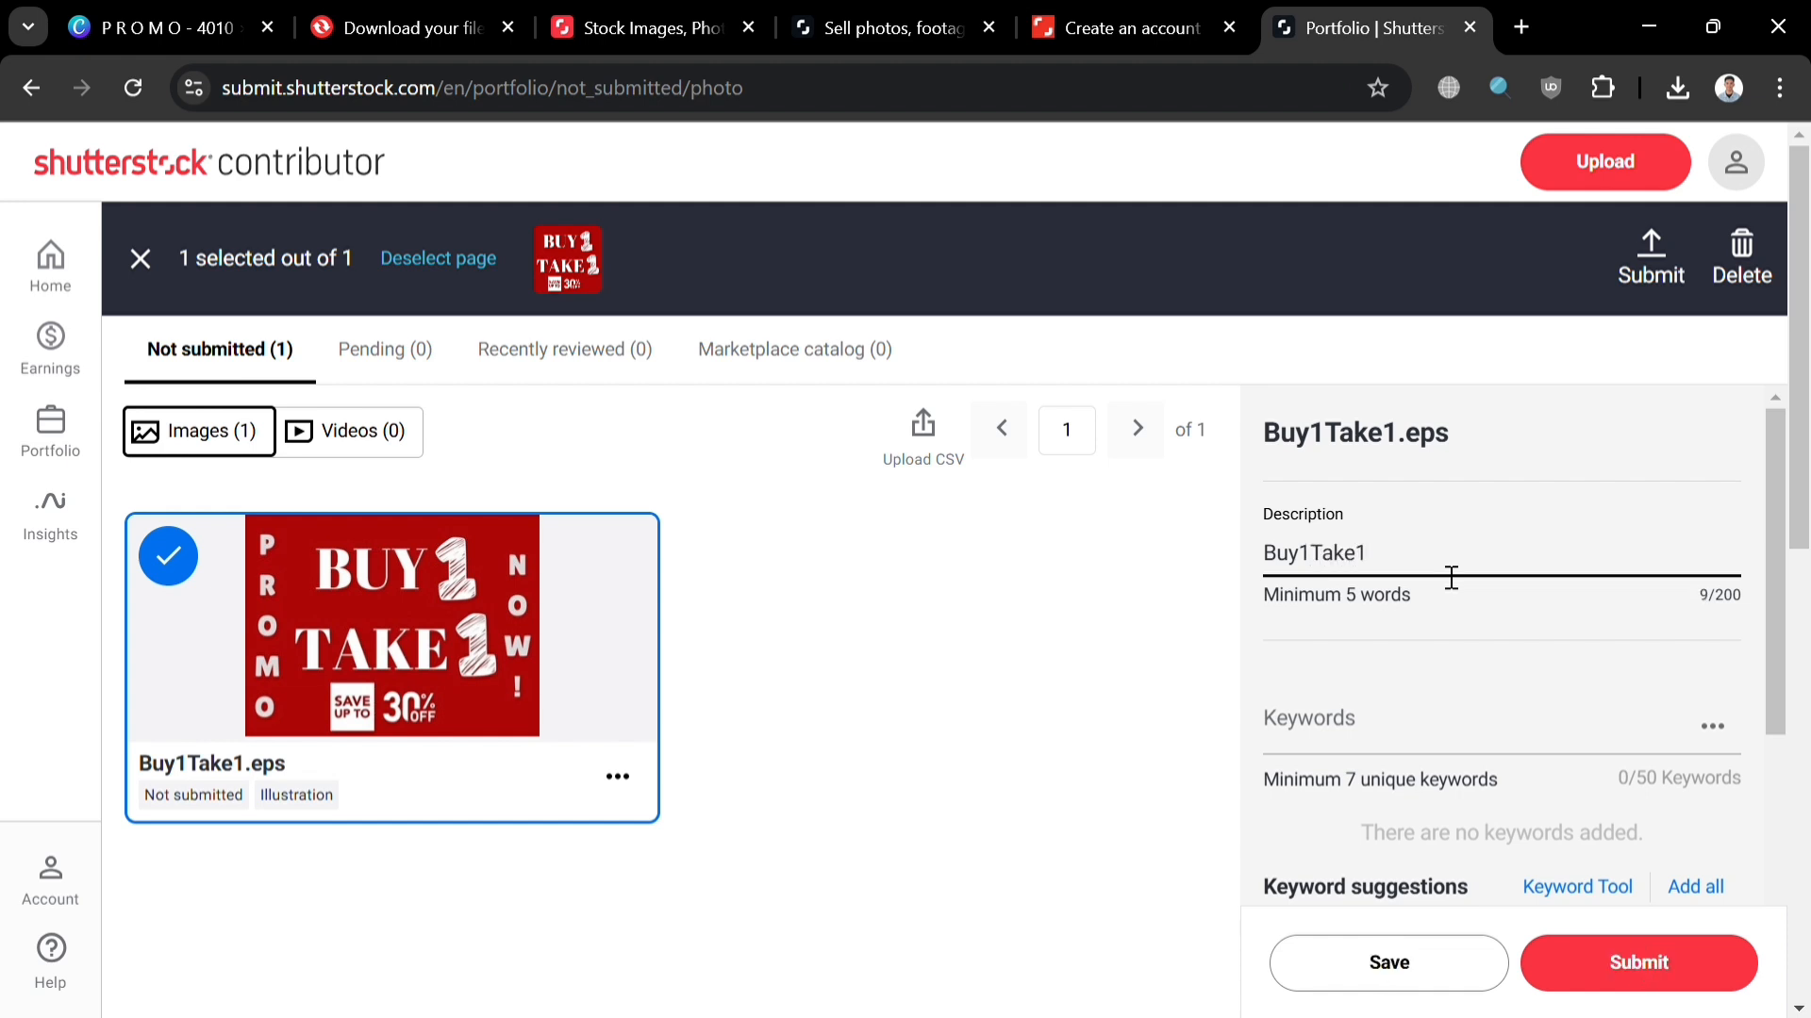
type(" Promo")
Step: Add the keywords Buy1Take1, B1T1, Promo and 30percent off
left_click(1383, 740)
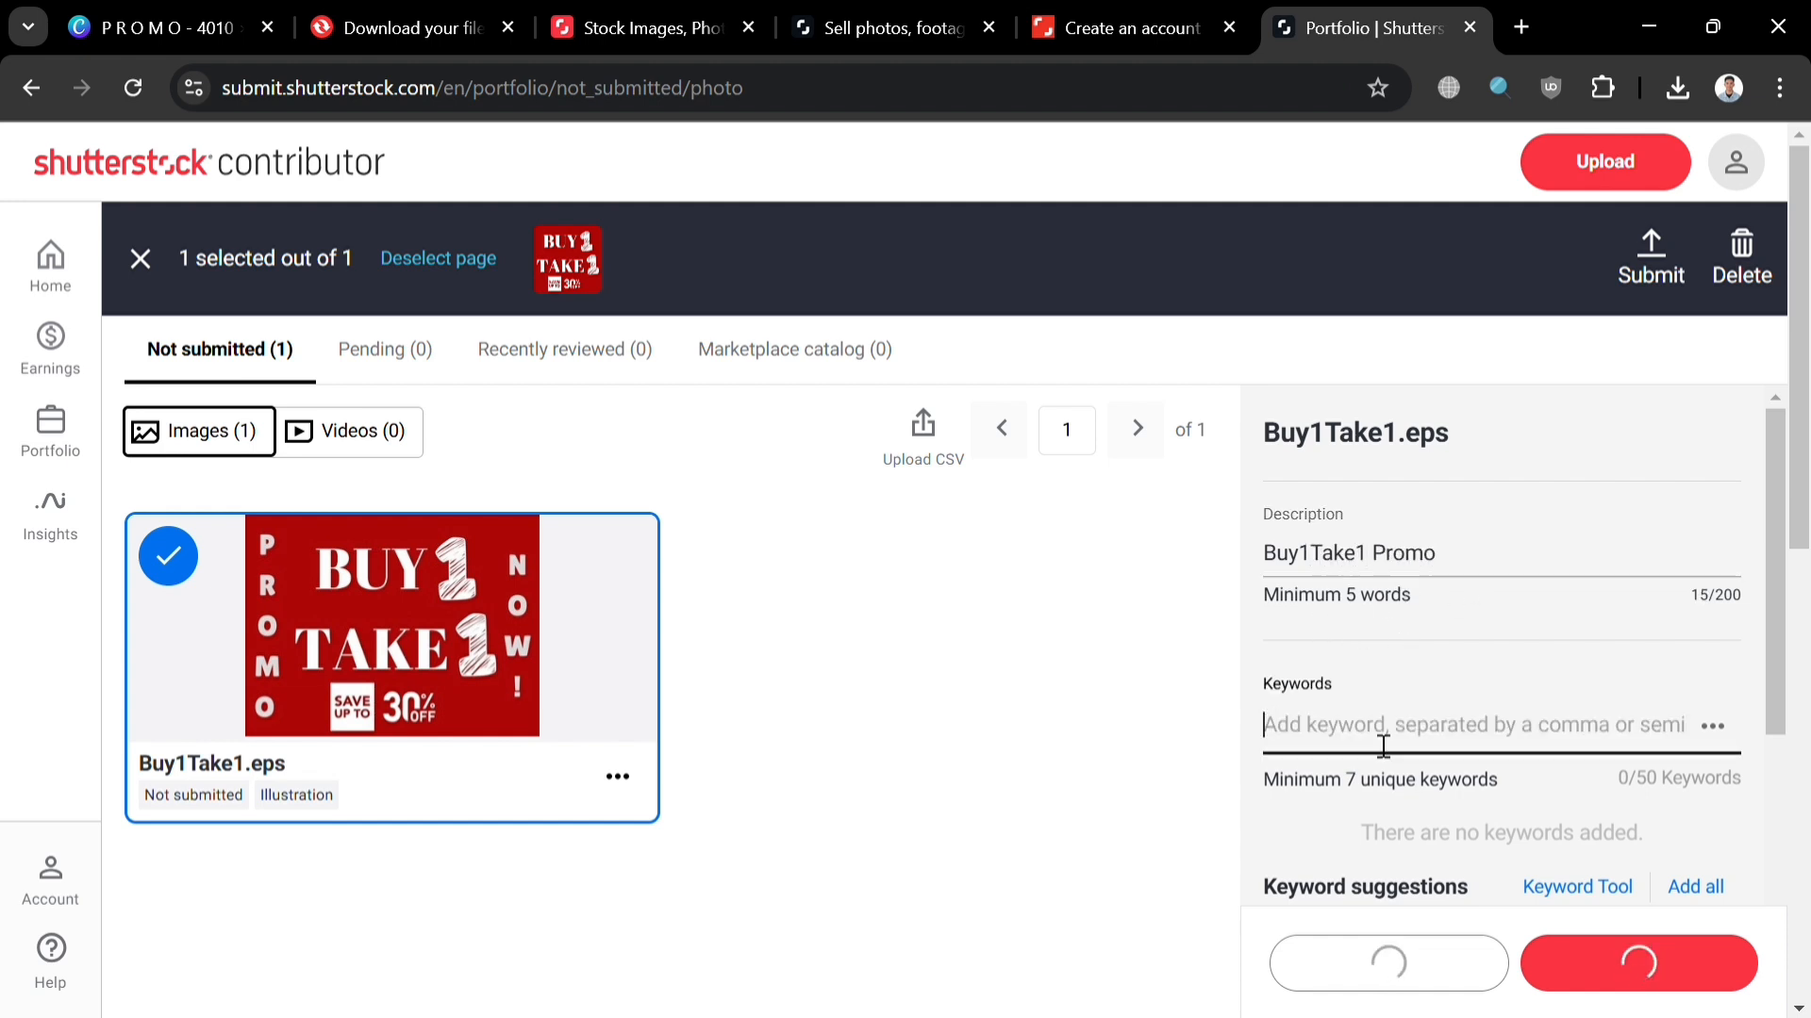
type("Buy")
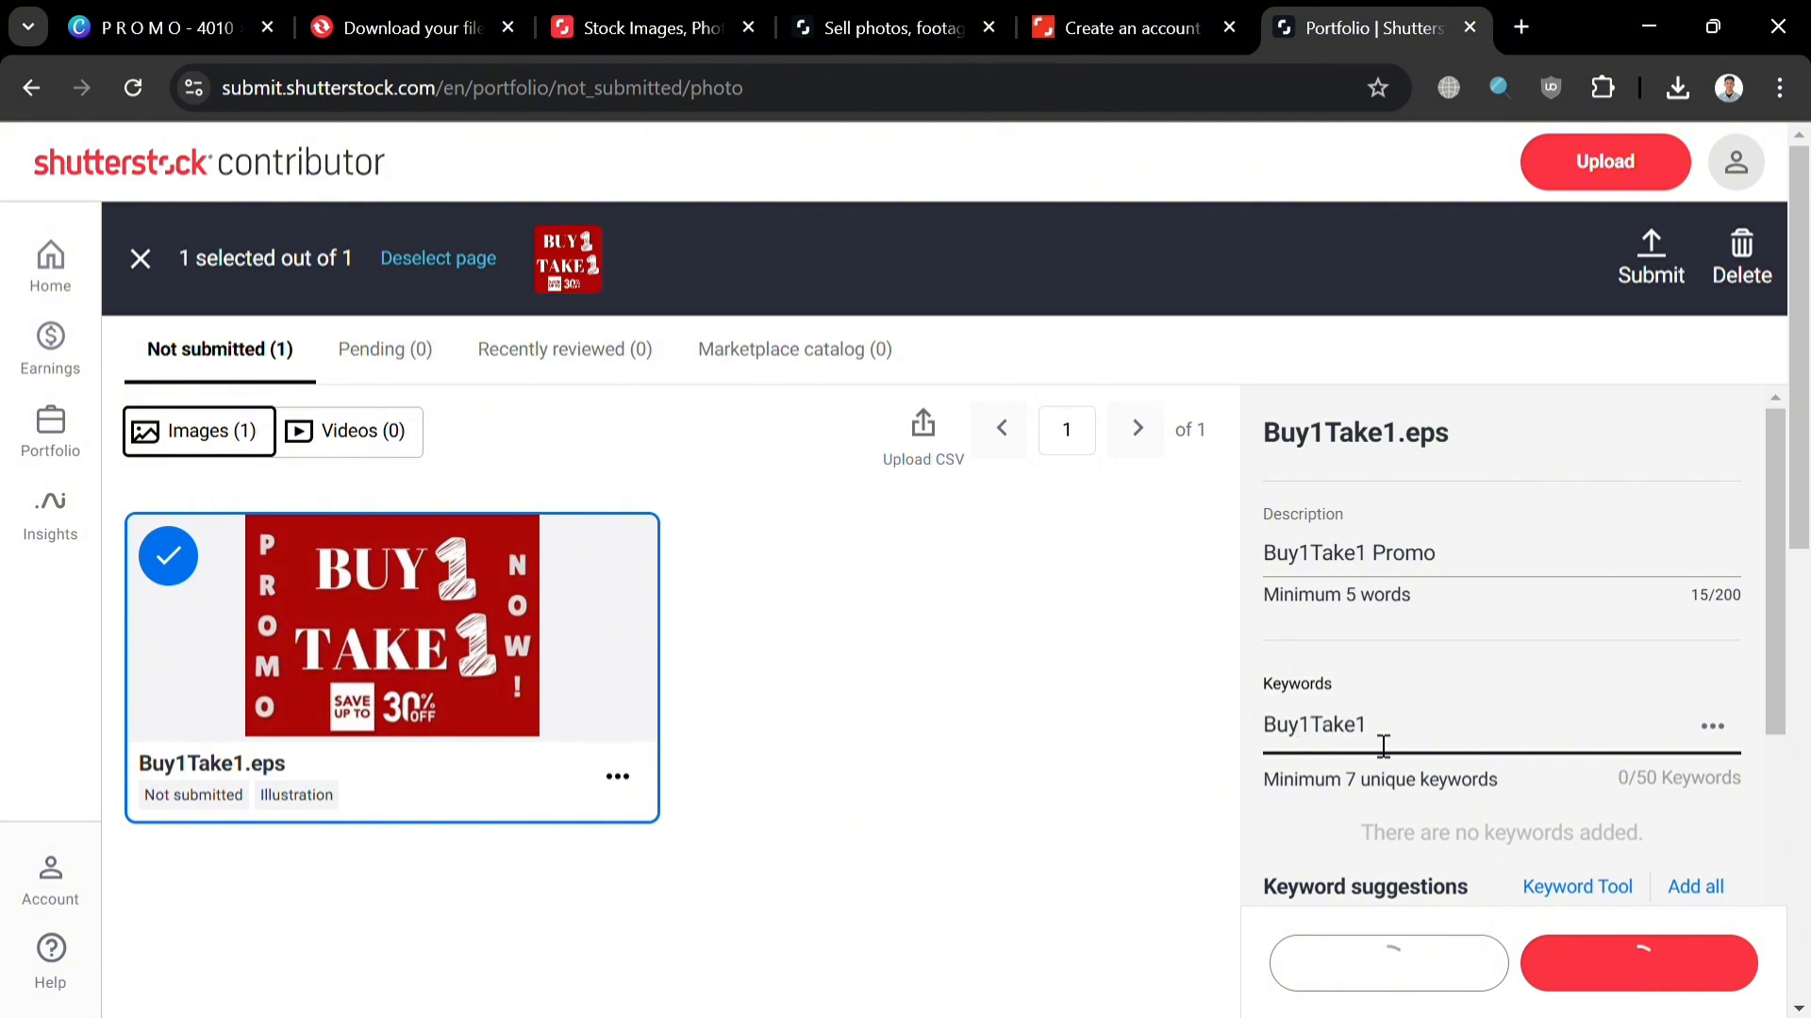
type("1Take1")
key("Return")
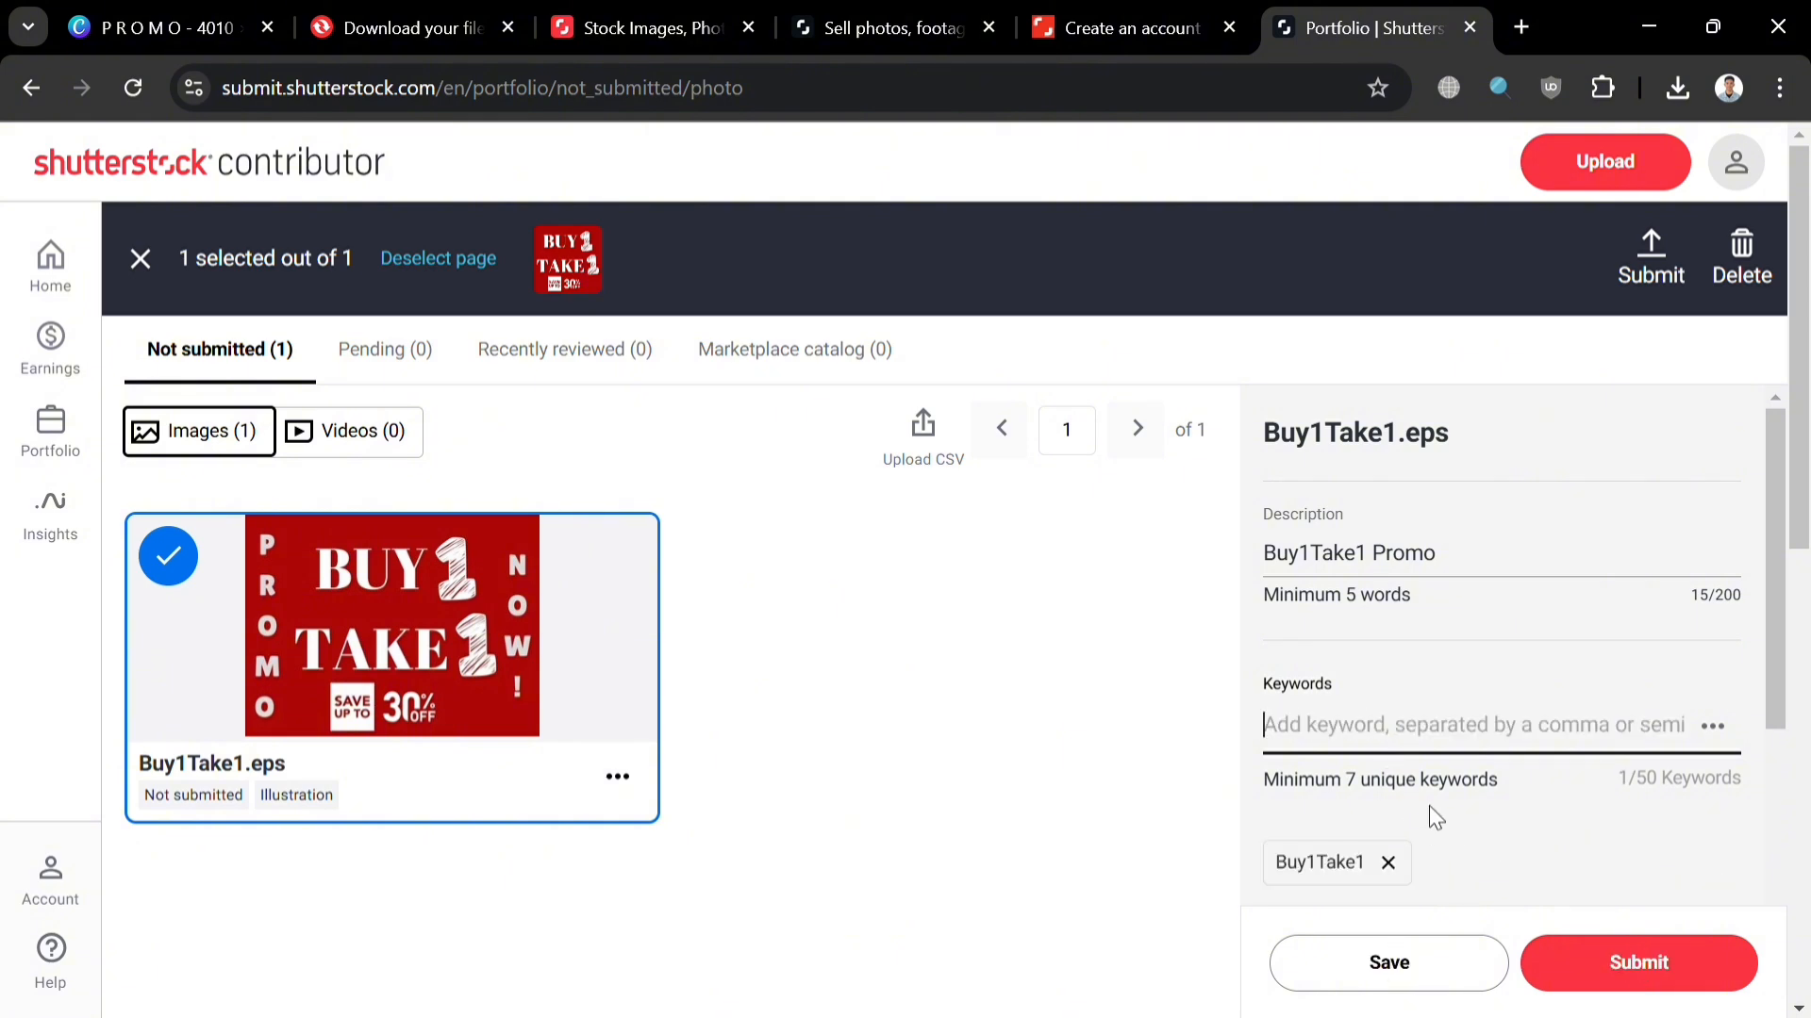
type("s")
key("BackSpace")
type("B")
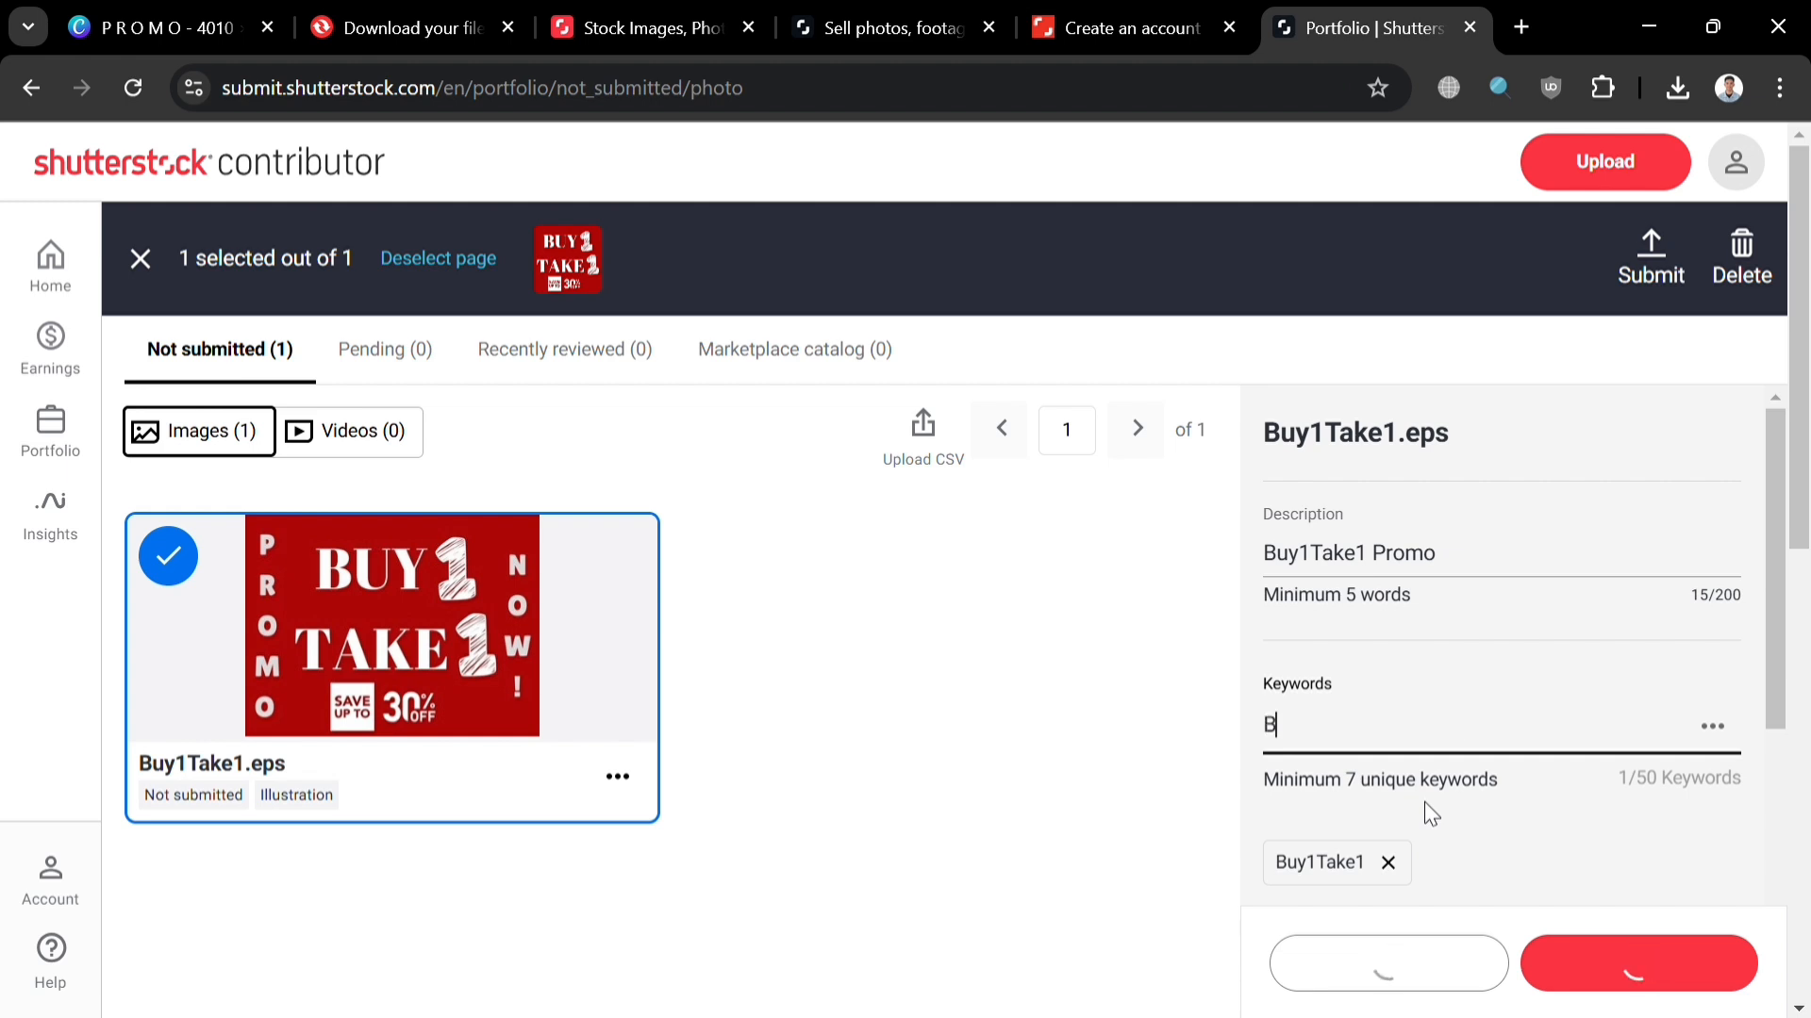
type("1T1")
key("Return")
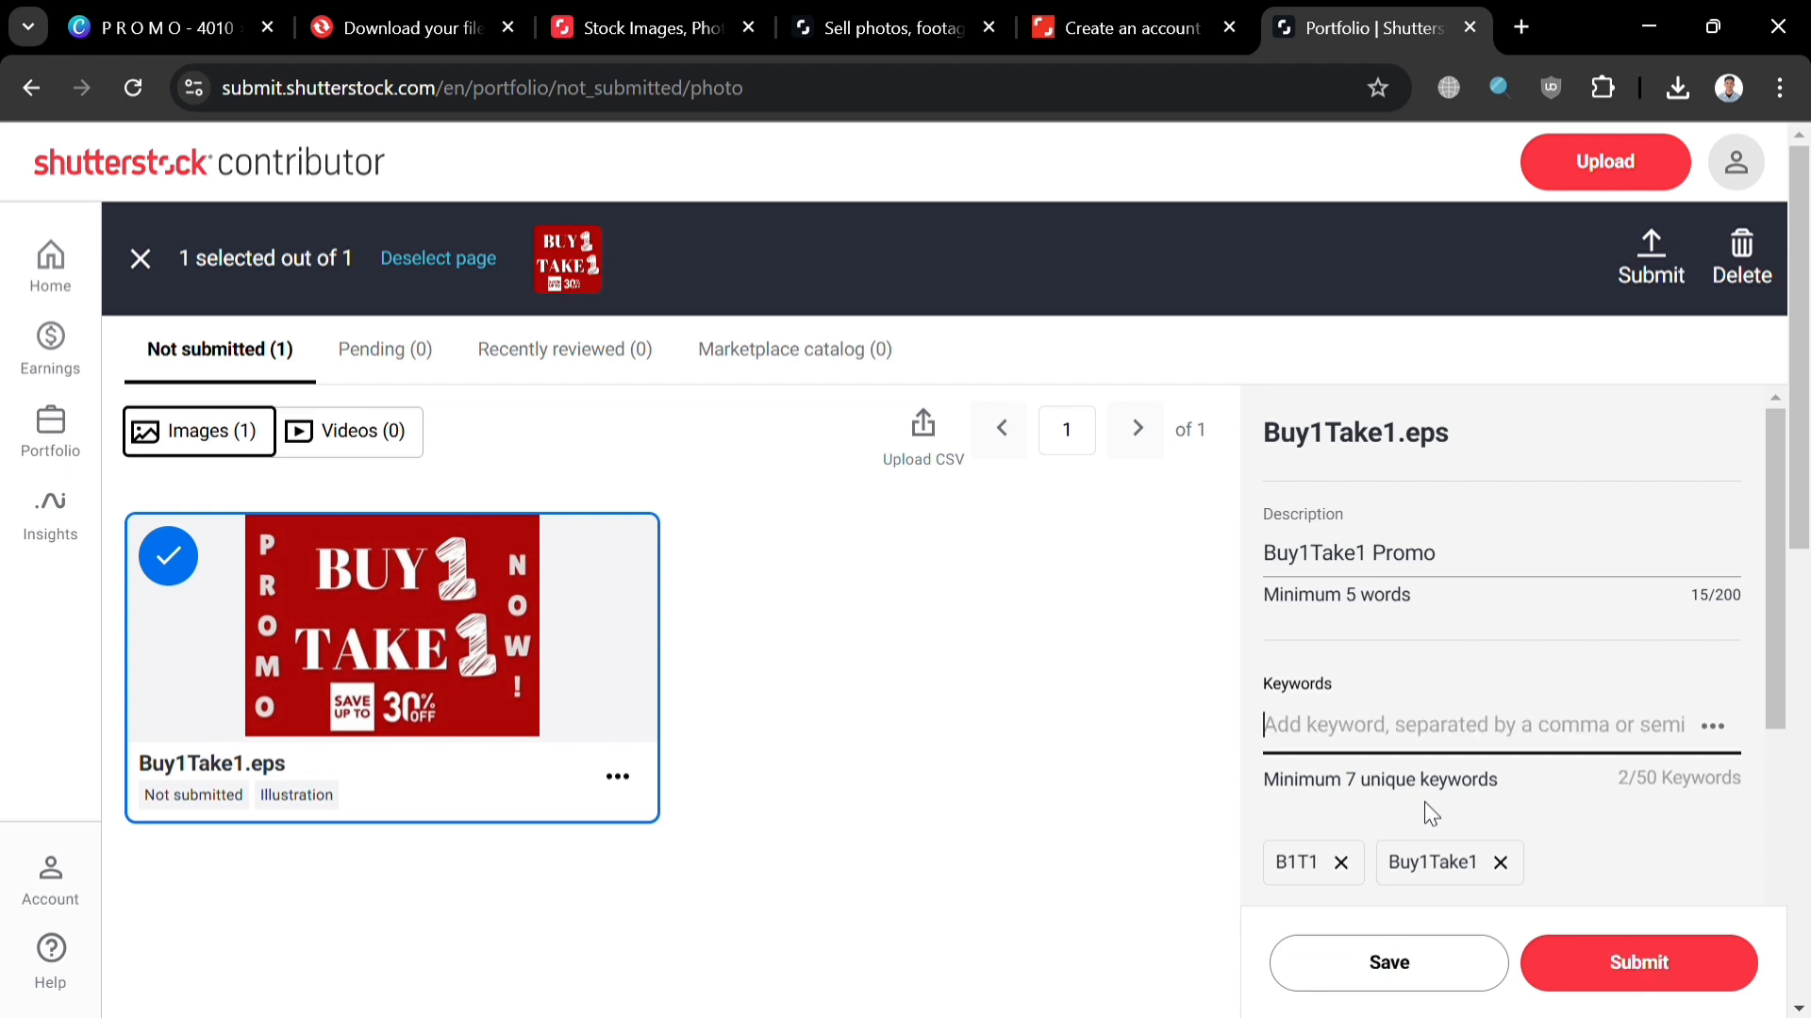
type("Promo")
key("Return")
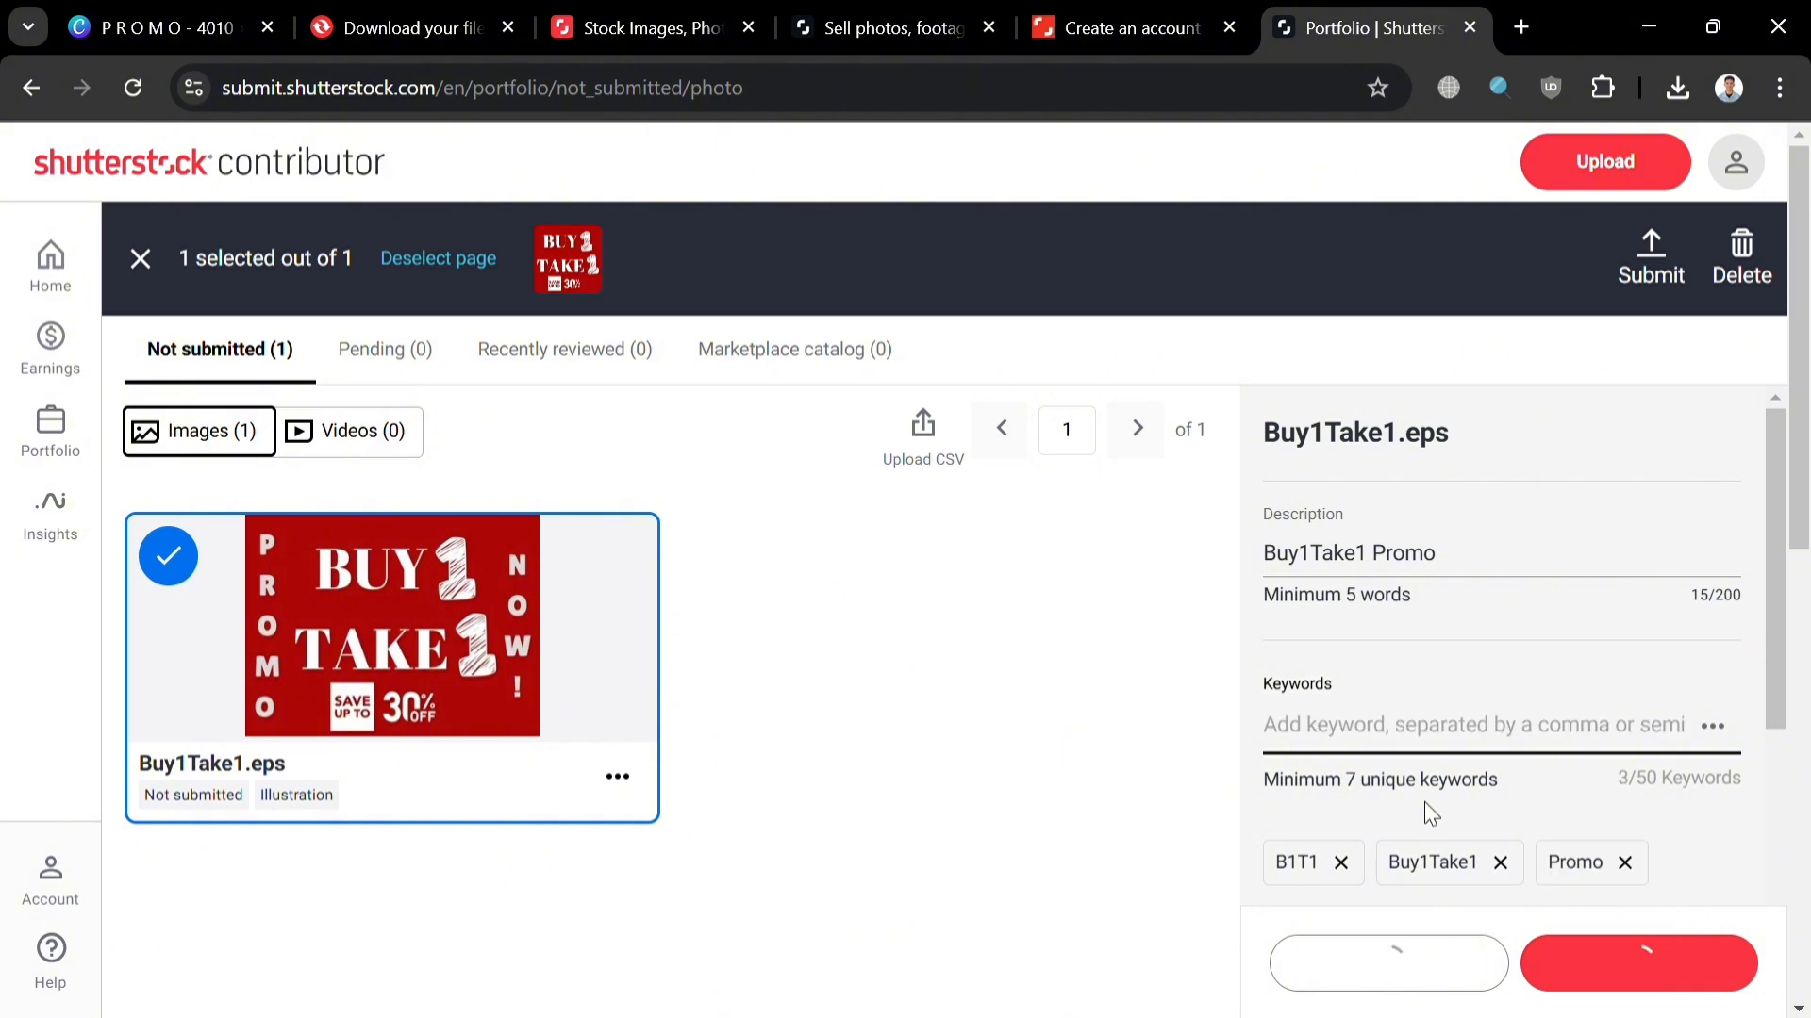
type("30percent")
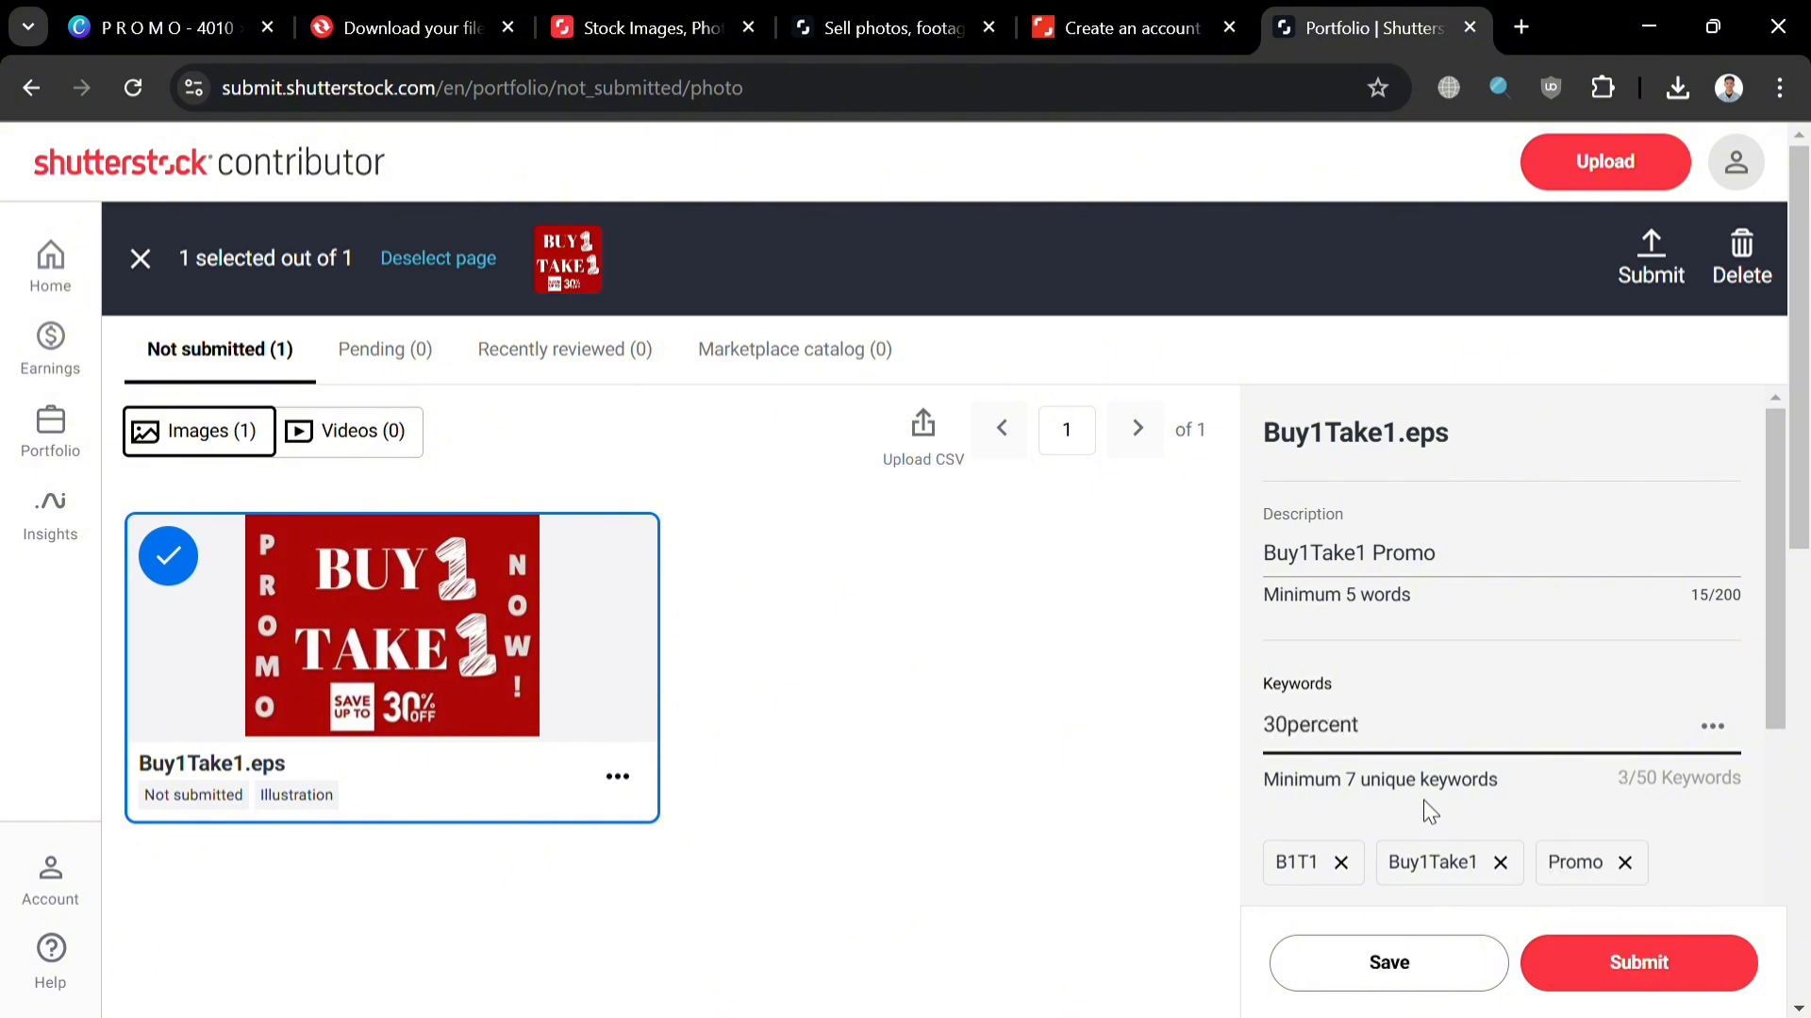
type(" off")
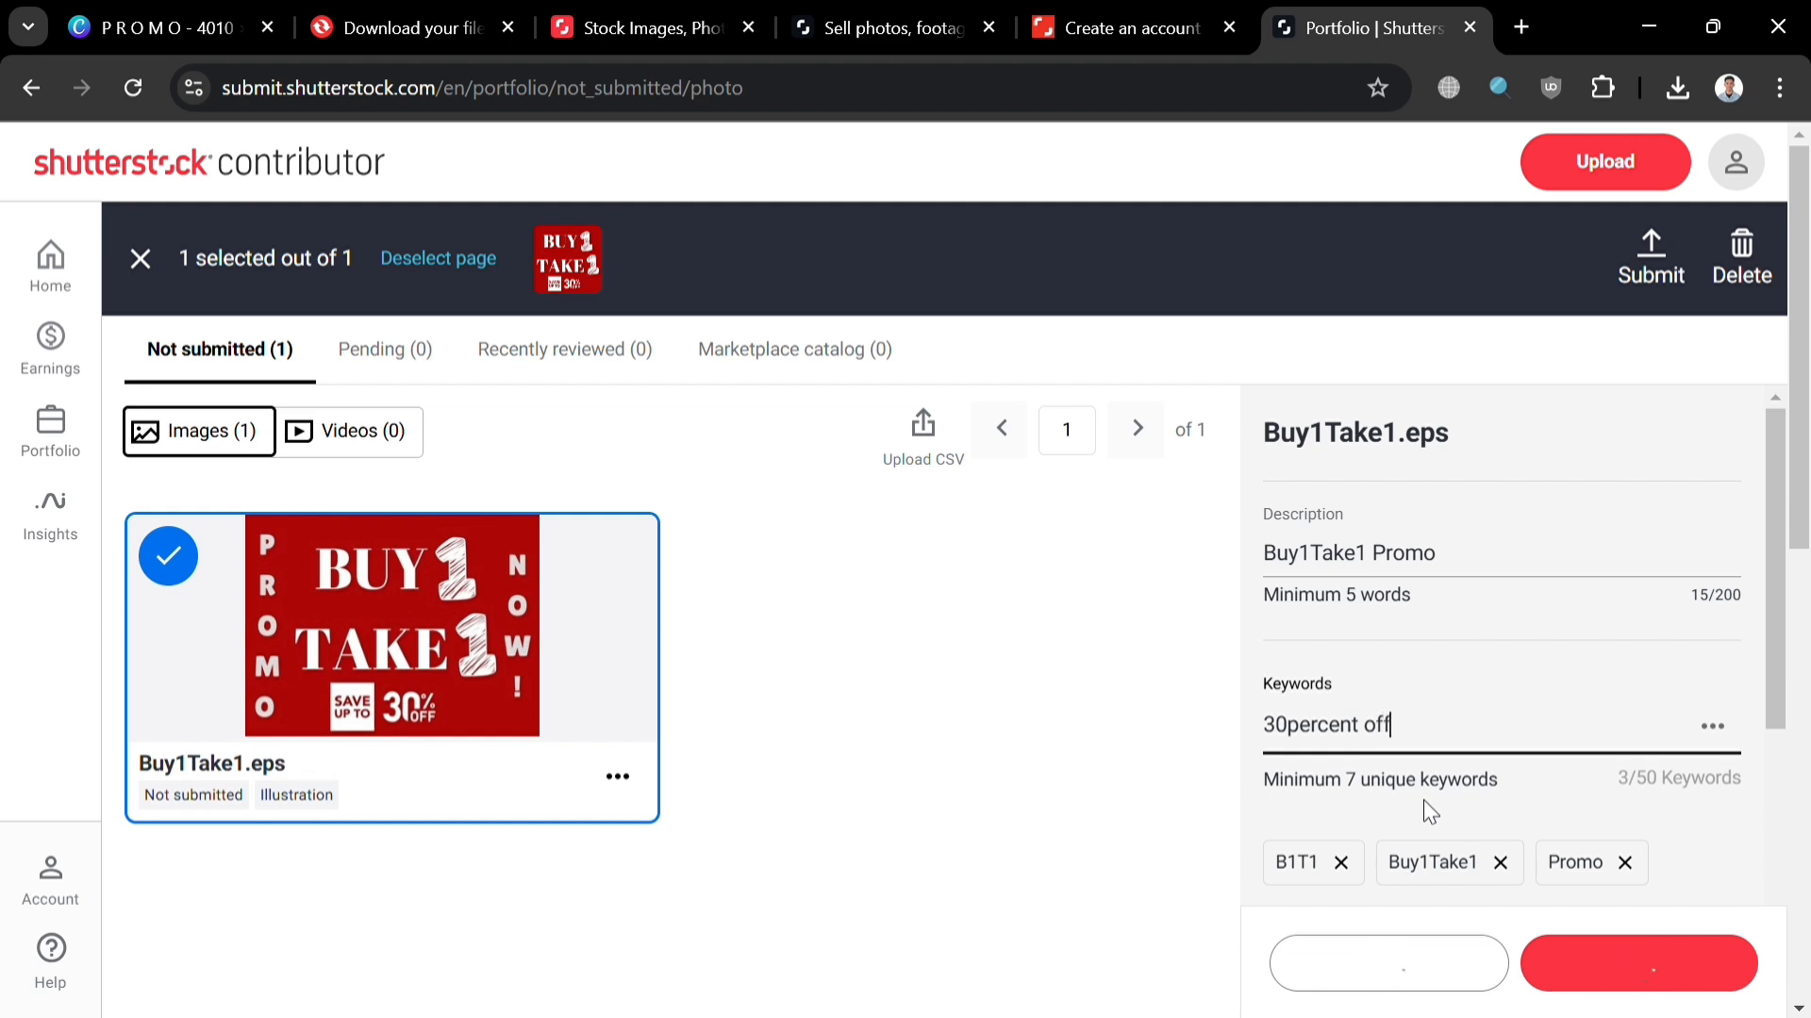
key("Return")
Step: Add suggested keywords advertising, business, campaign, banner and discount
scroll(1509, 782, "down", 5)
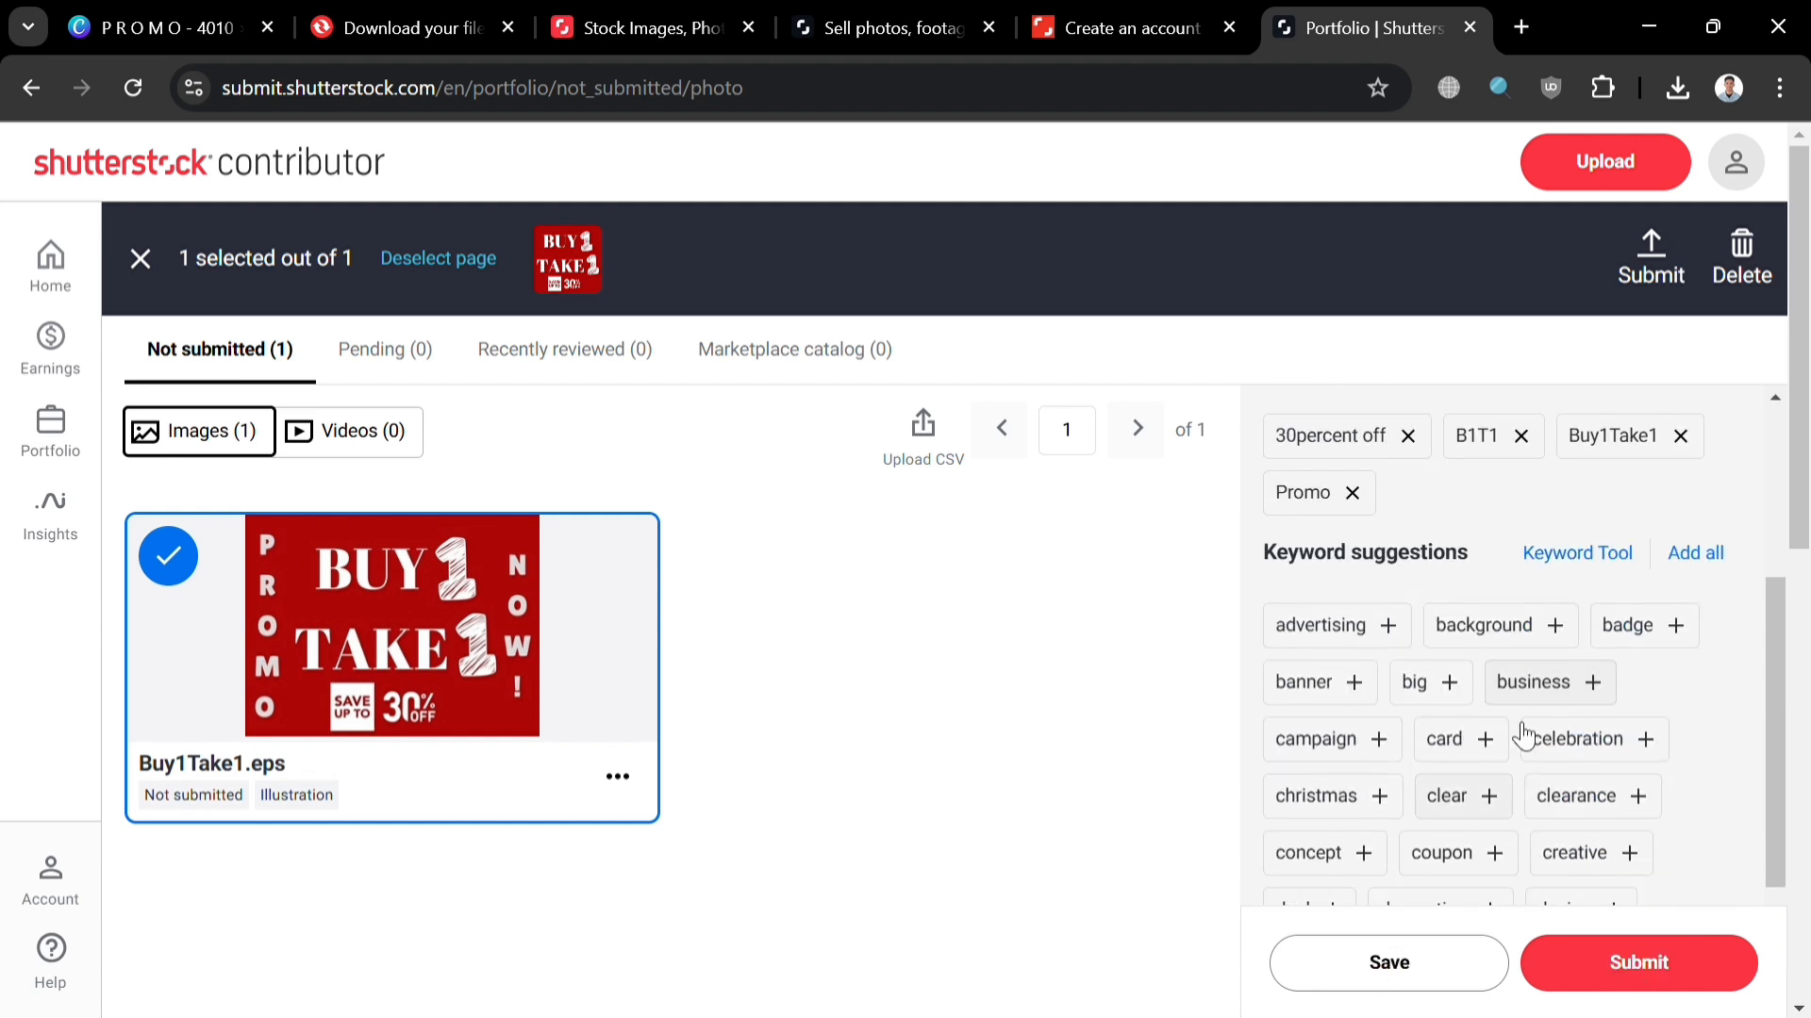
left_click(1365, 632)
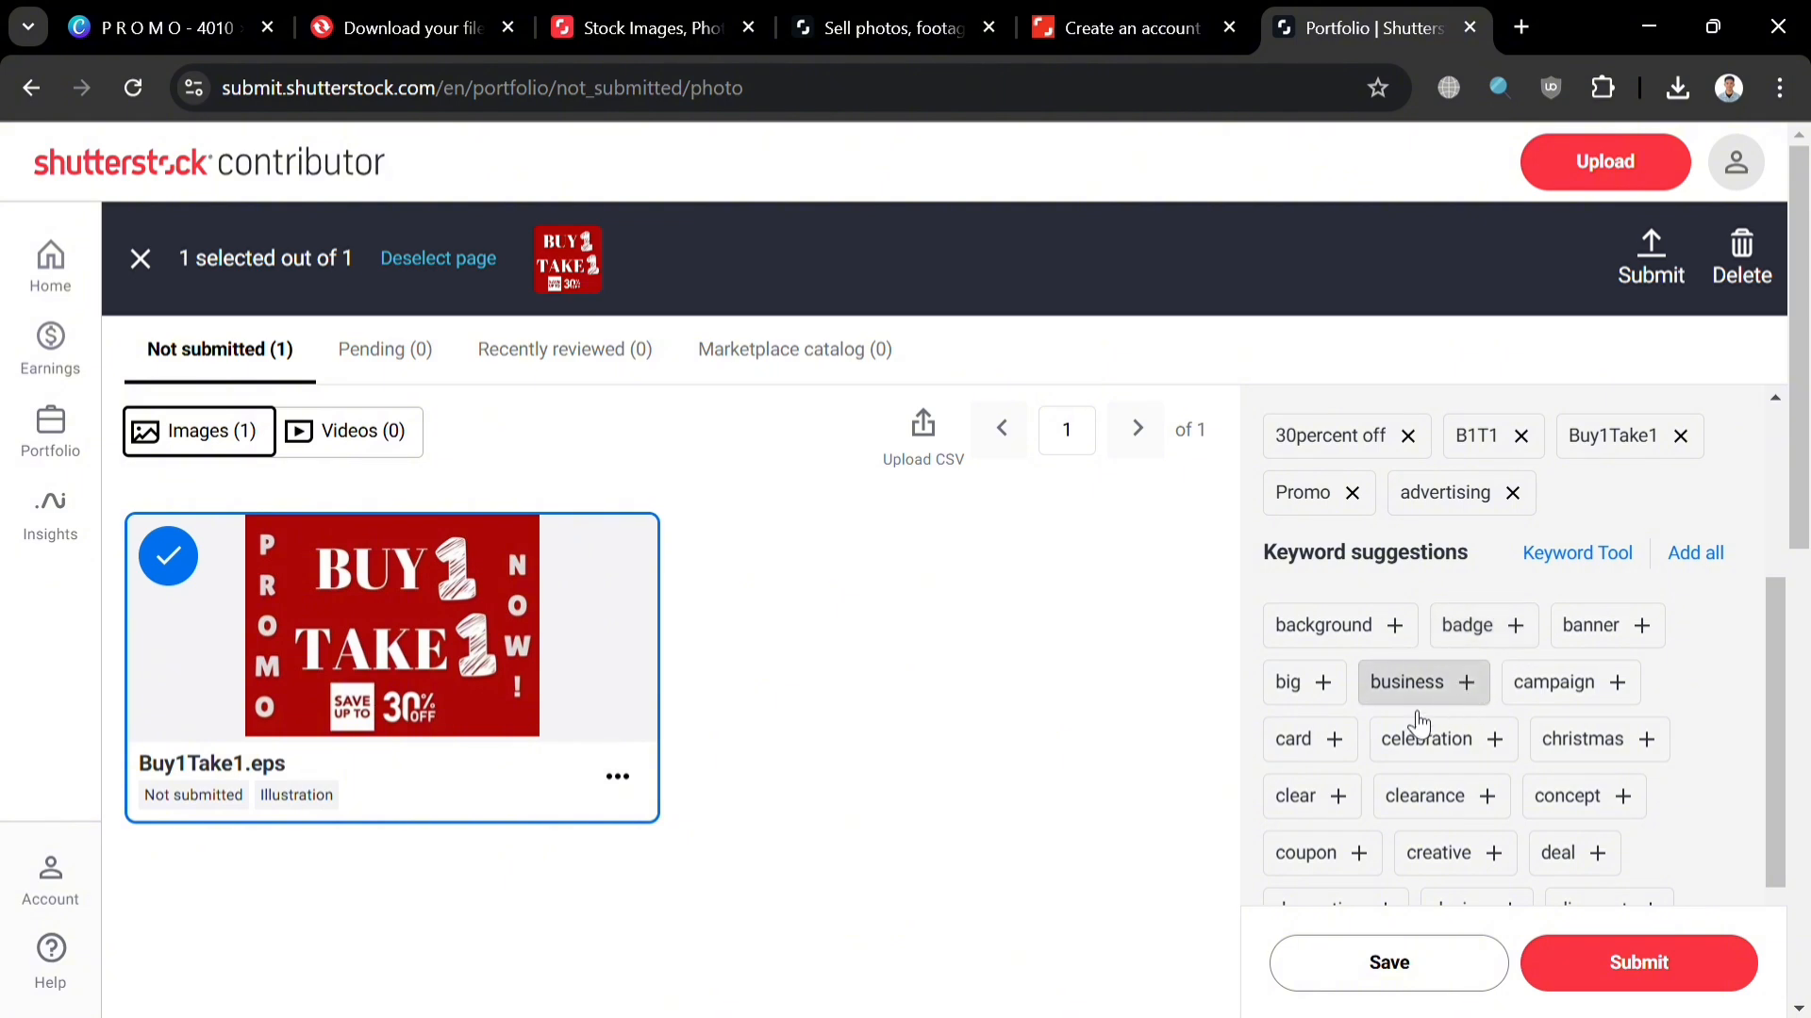
left_click(1458, 684)
left_click(1424, 684)
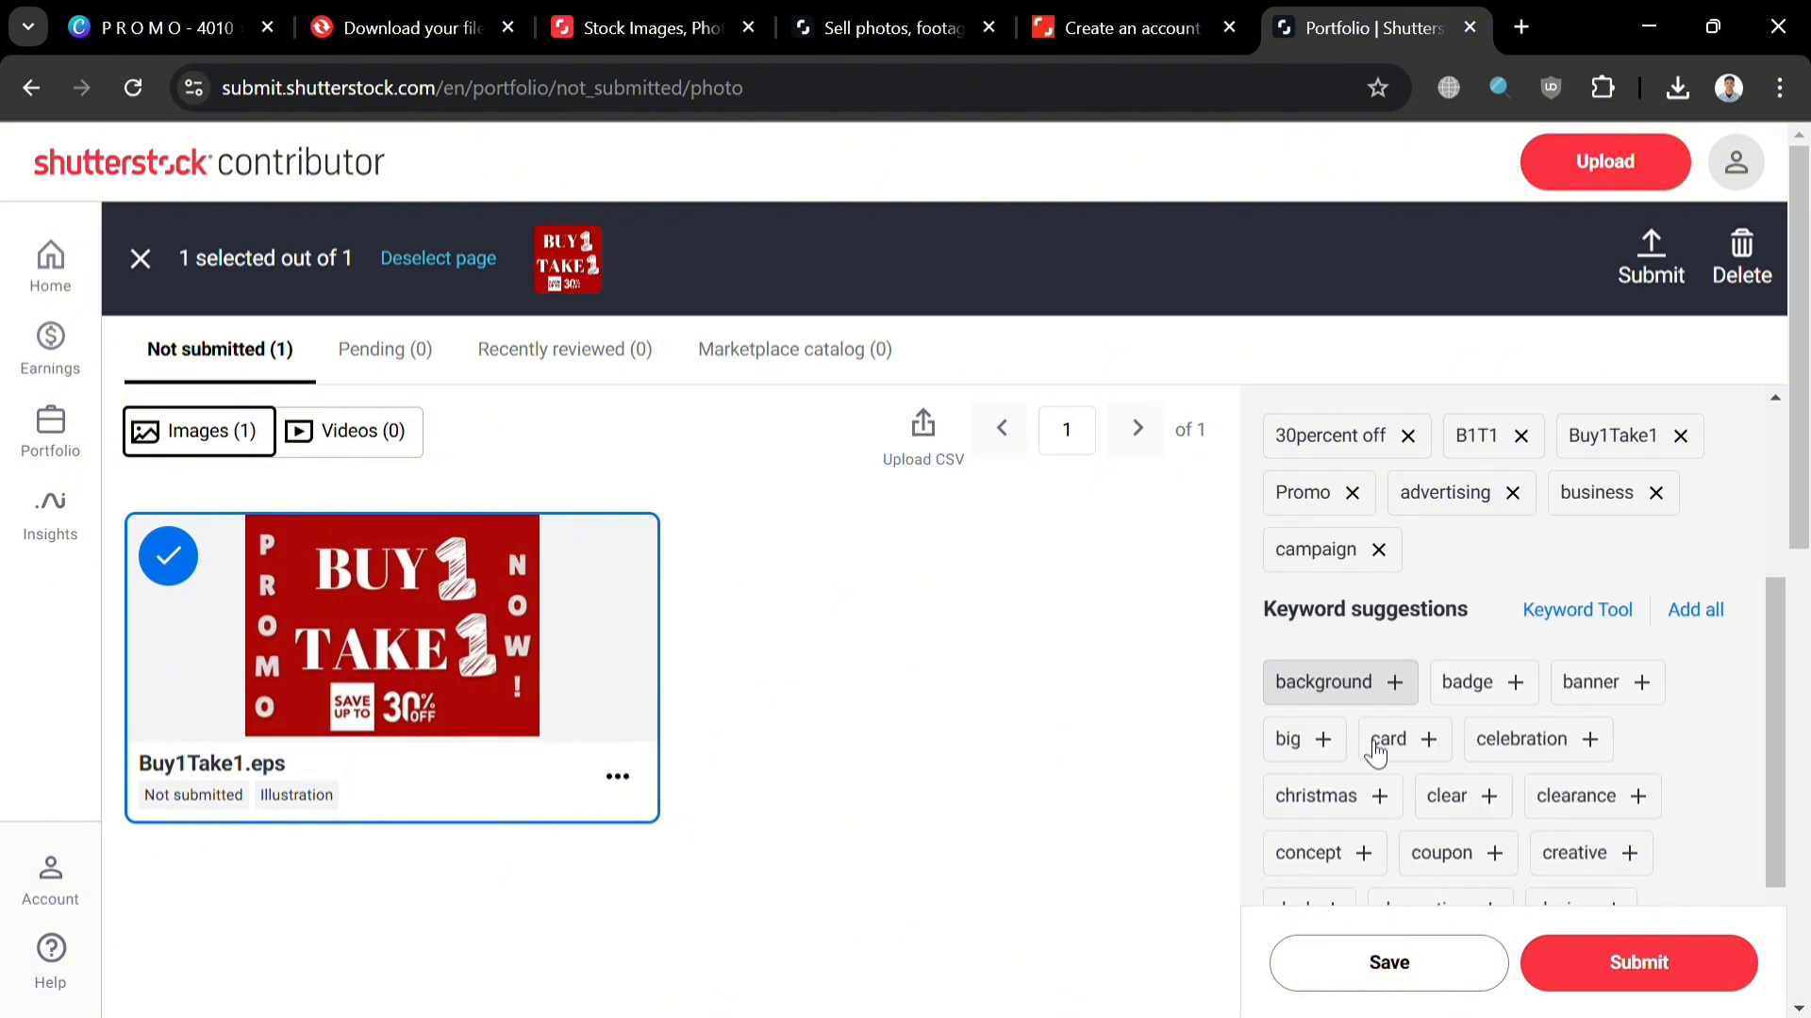
scroll(1600, 740, "down", 3)
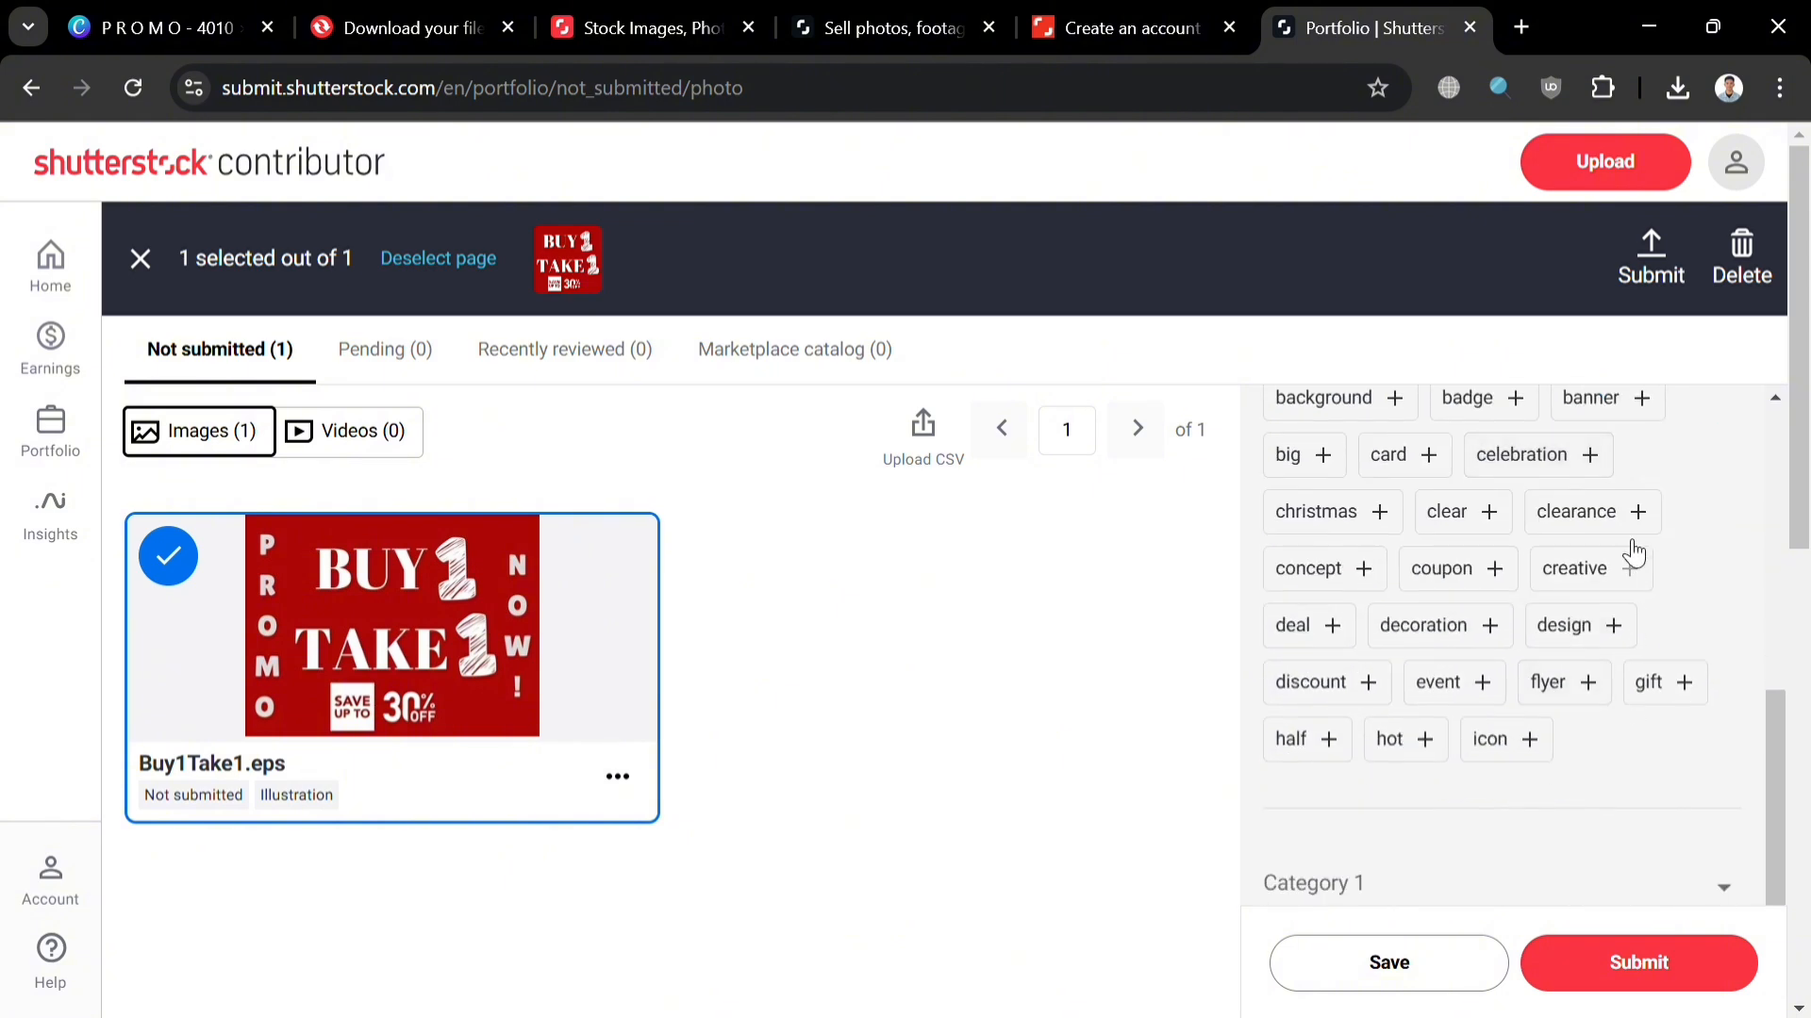
left_click(1640, 415)
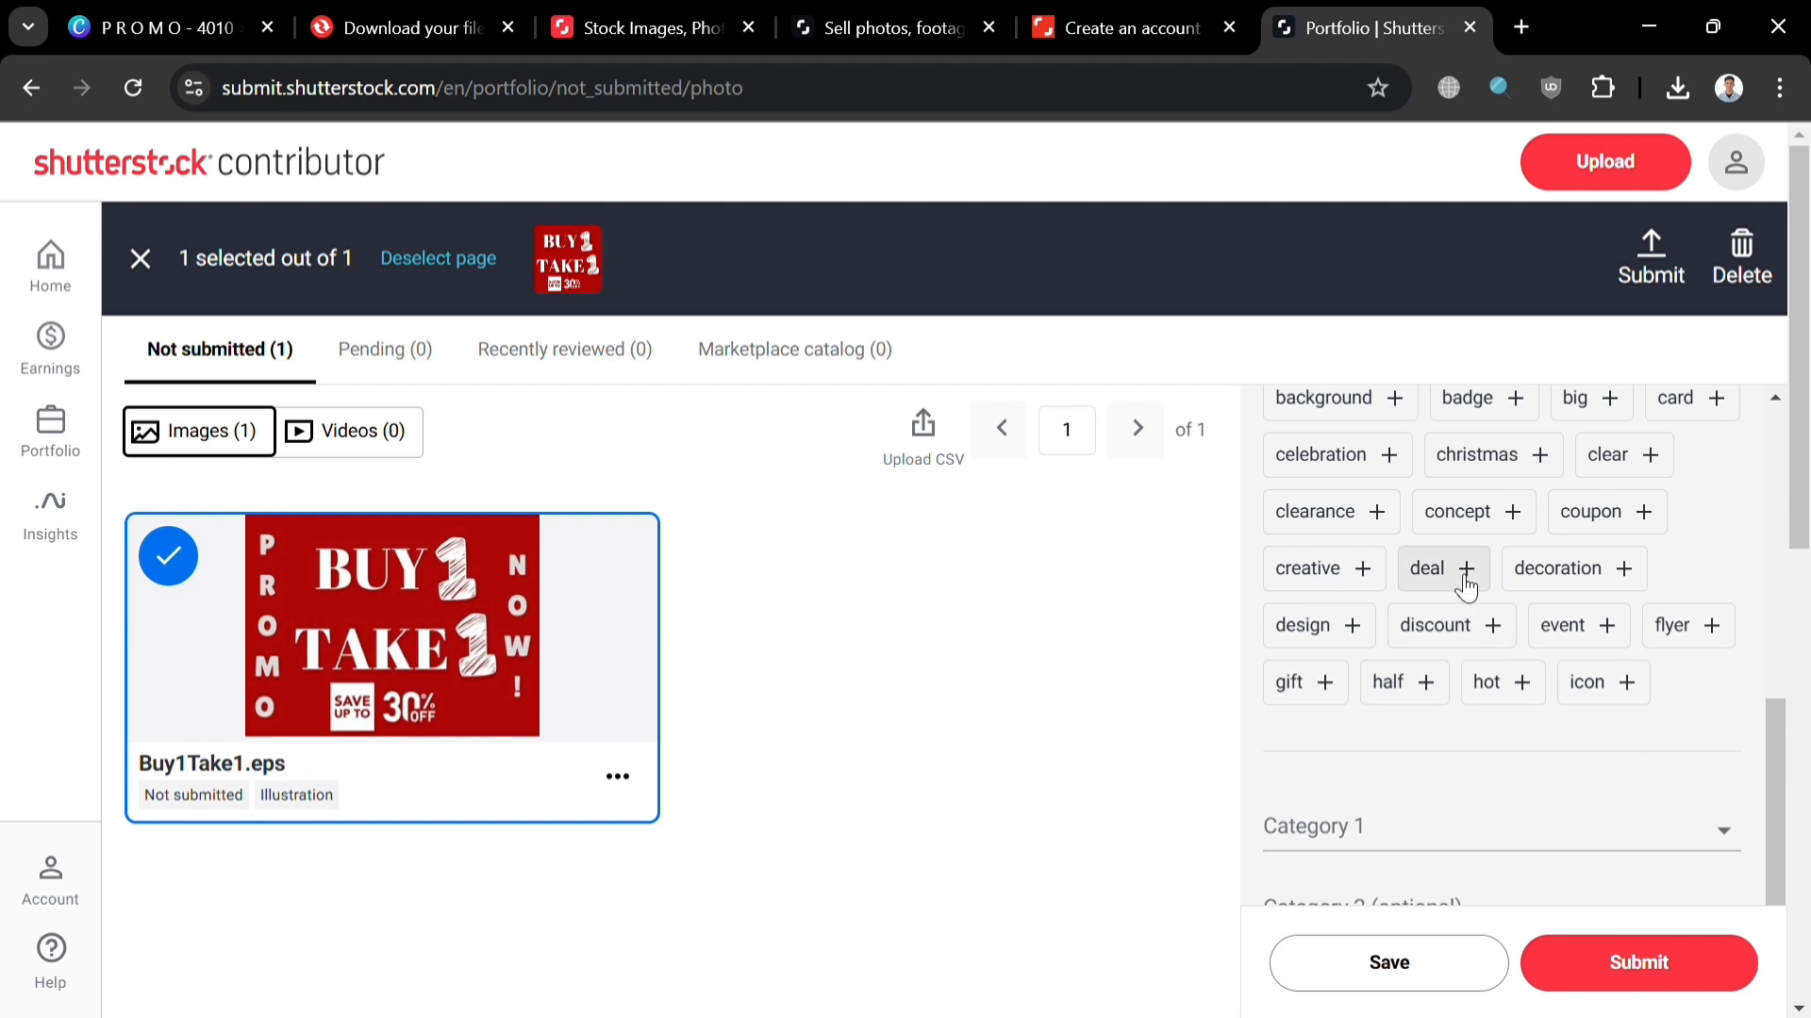
left_click(1489, 626)
Step: Set Category 1 to Business/Finance and image type to Illustration
scroll(1641, 728, "down", 3)
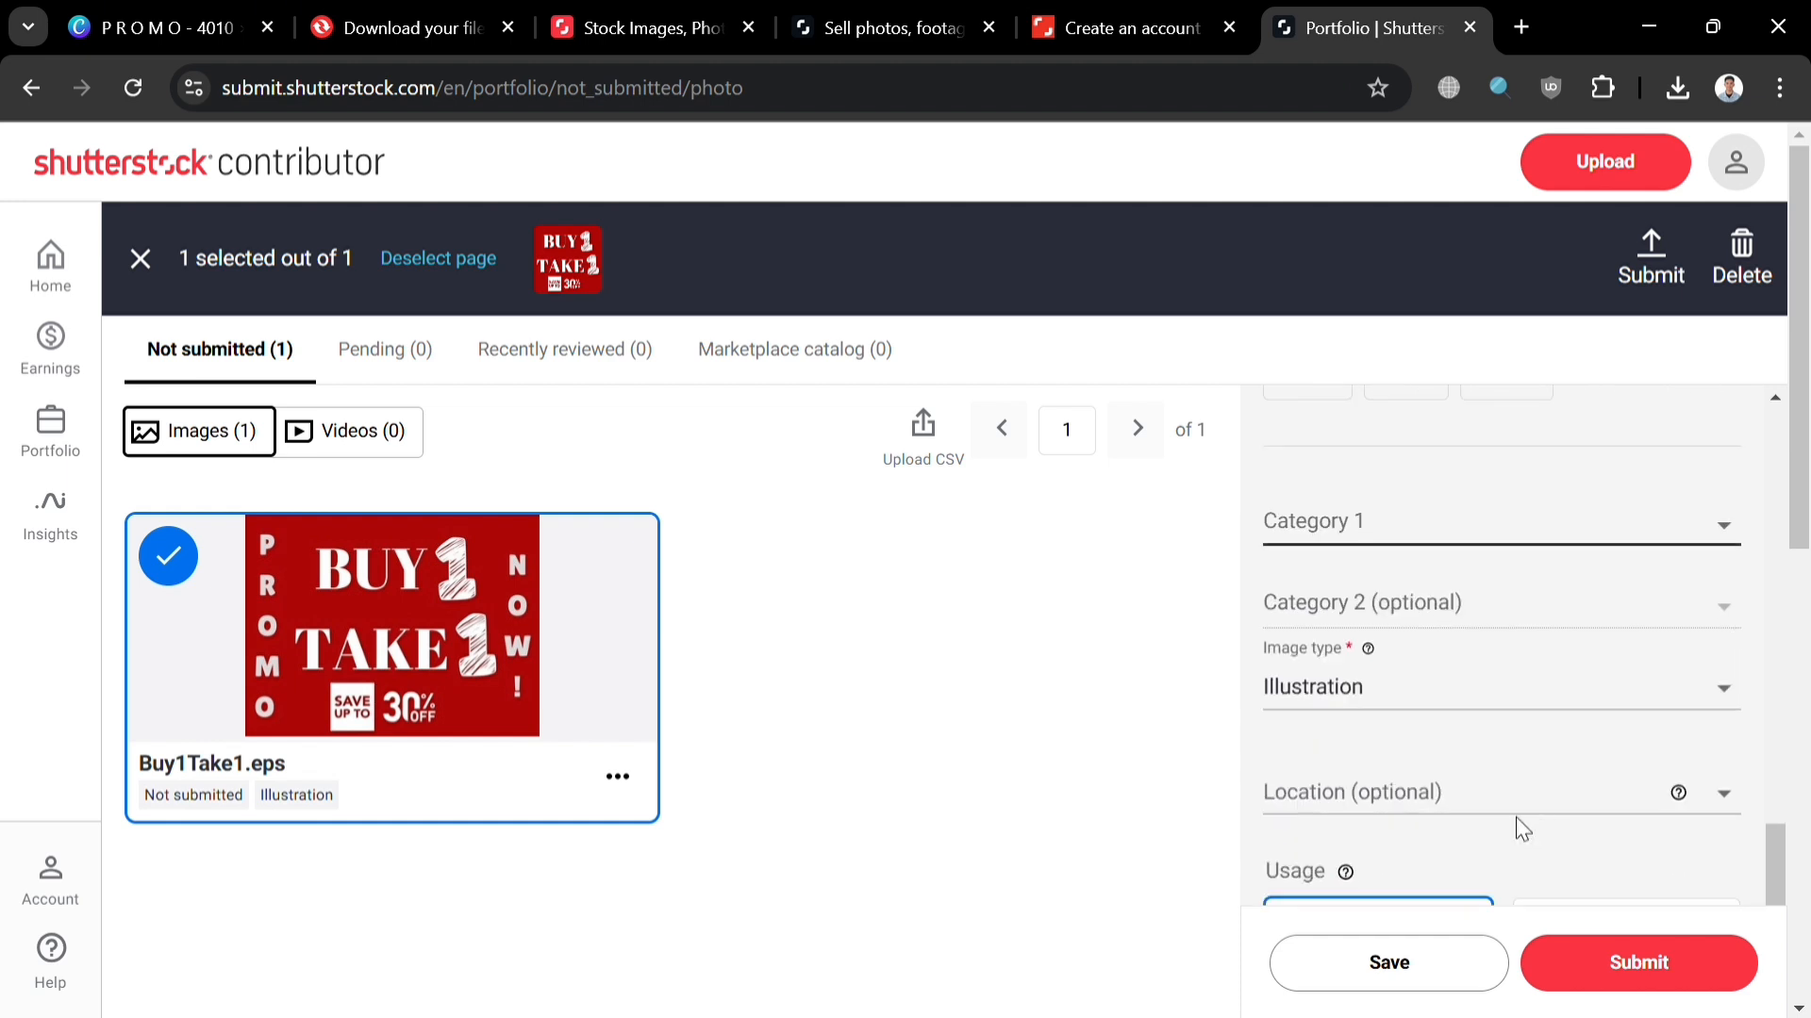
left_click(1472, 524)
left_click(1481, 577)
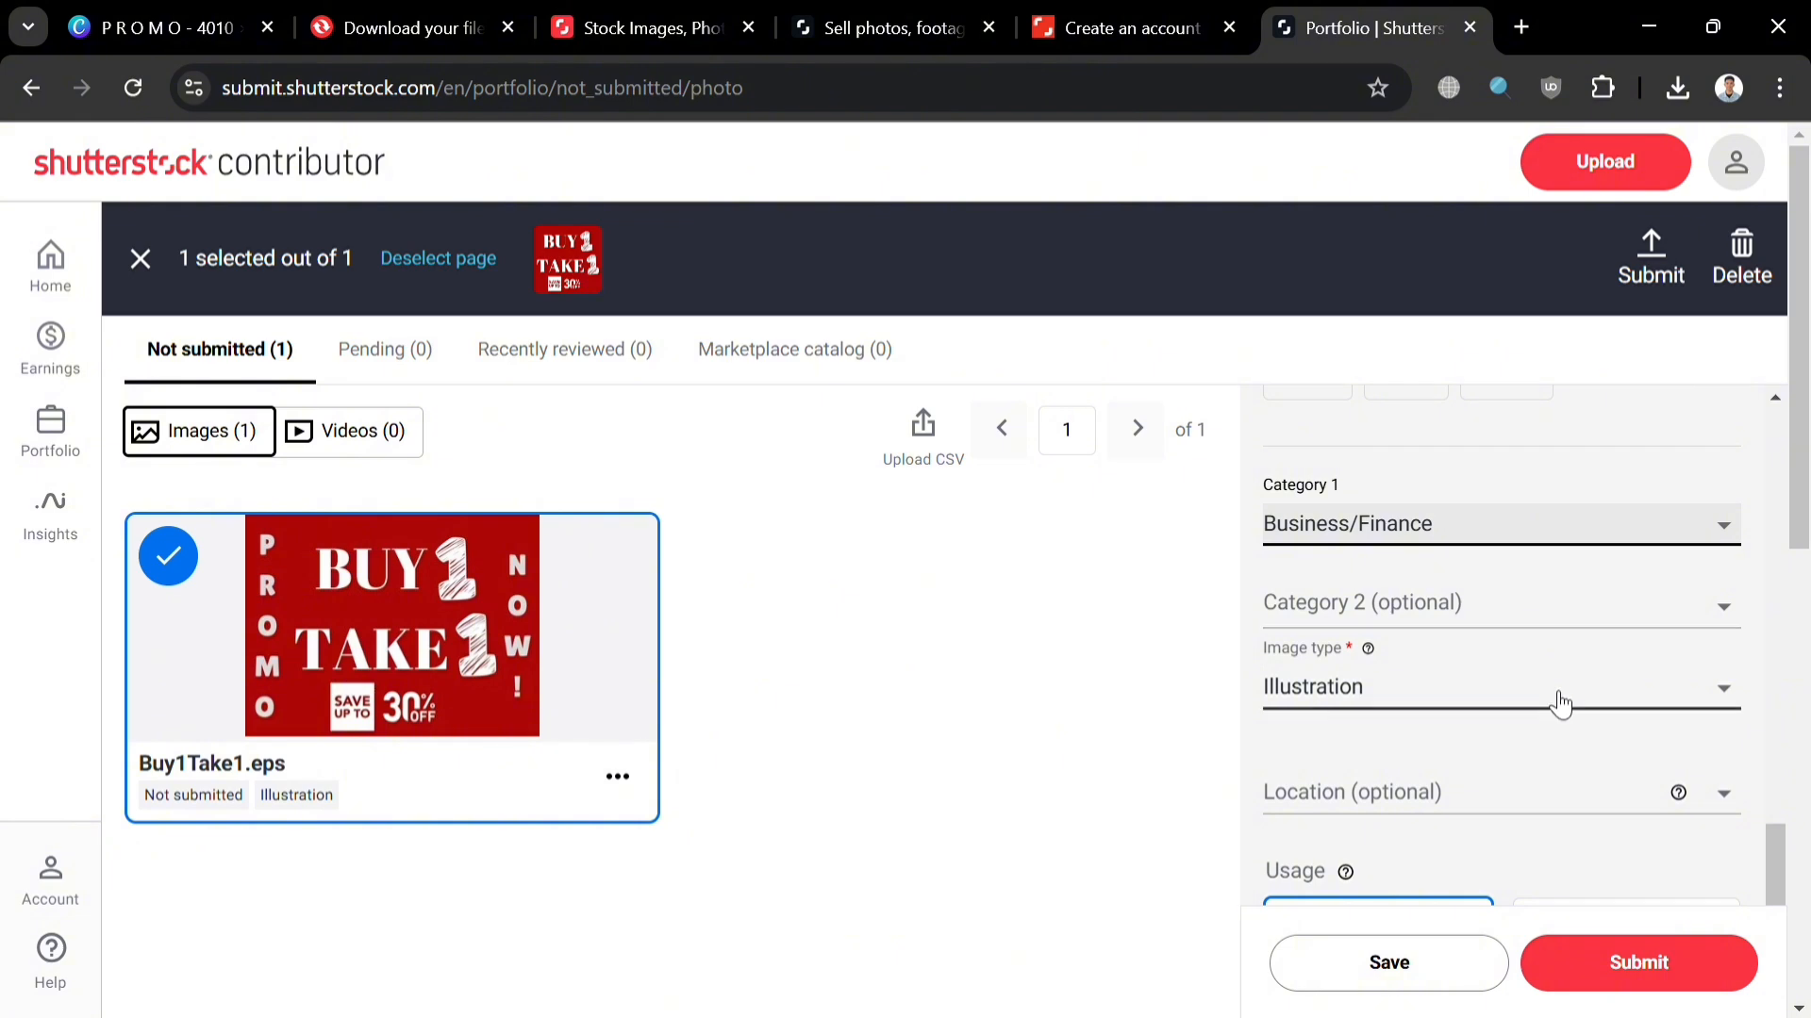
left_click(1555, 698)
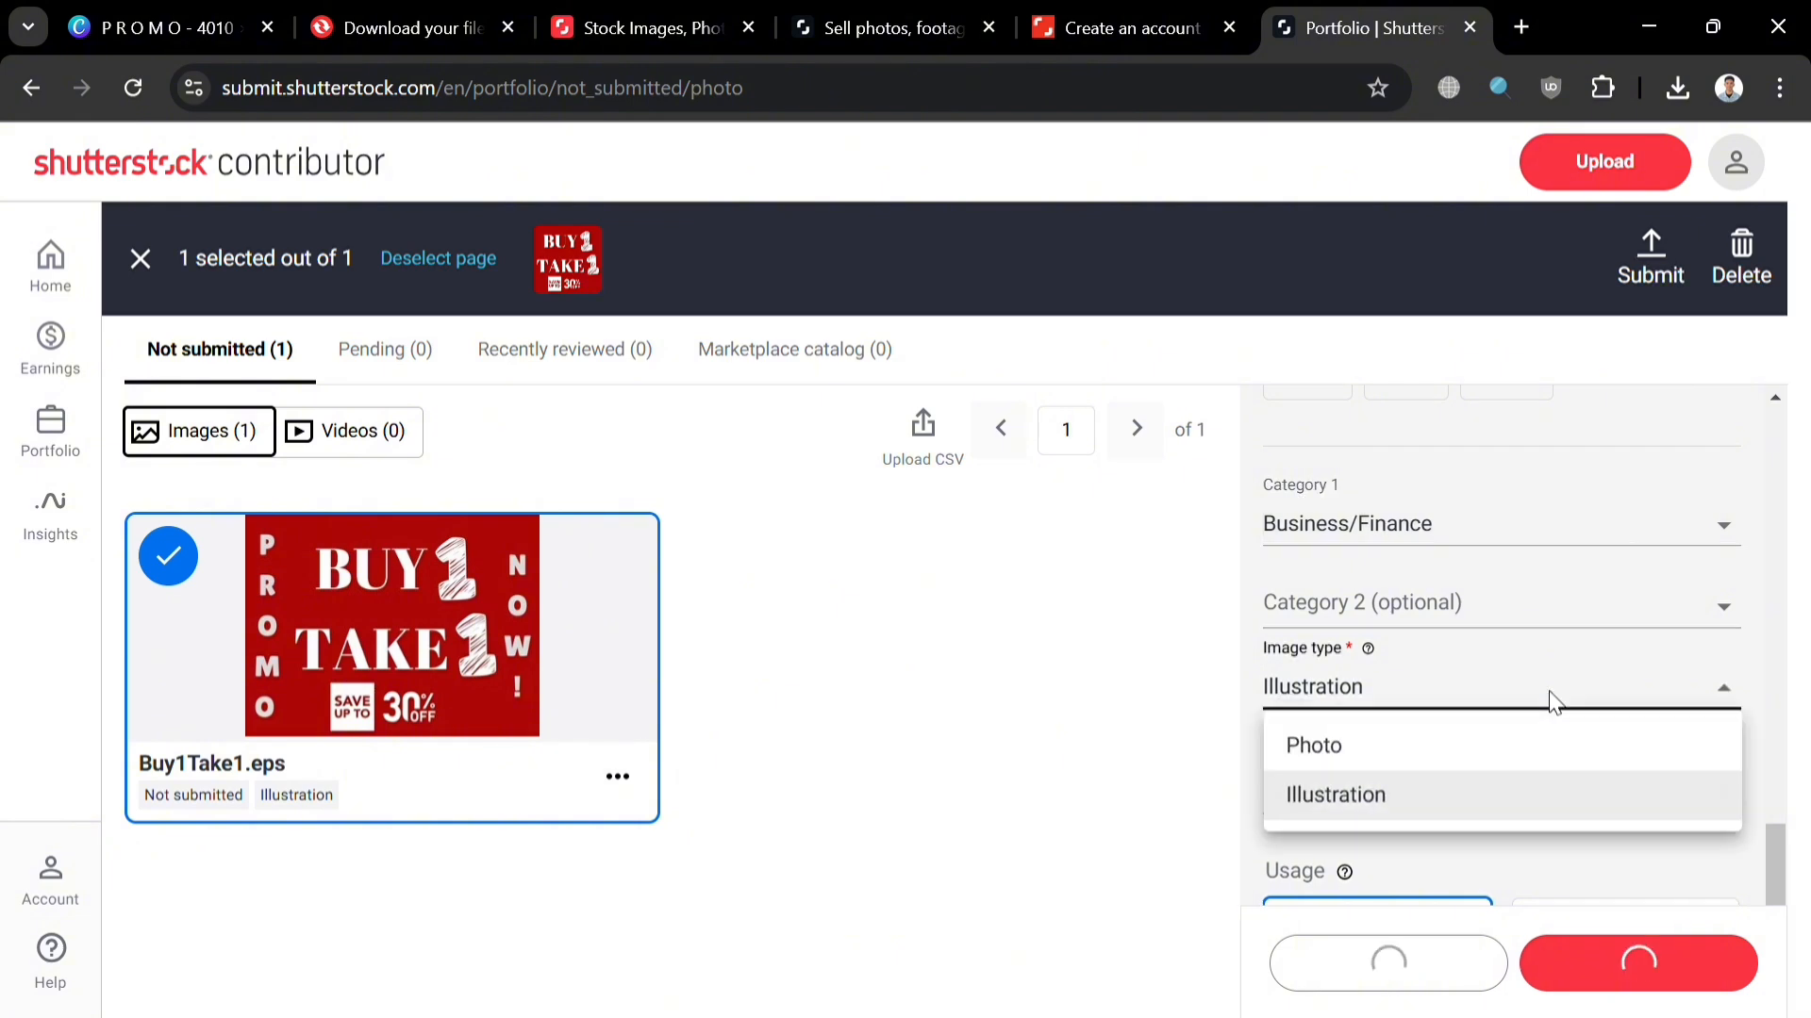
left_click(1522, 798)
Step: Review the model releases and leave usage set to Commercial
scroll(1497, 754, "down", 5)
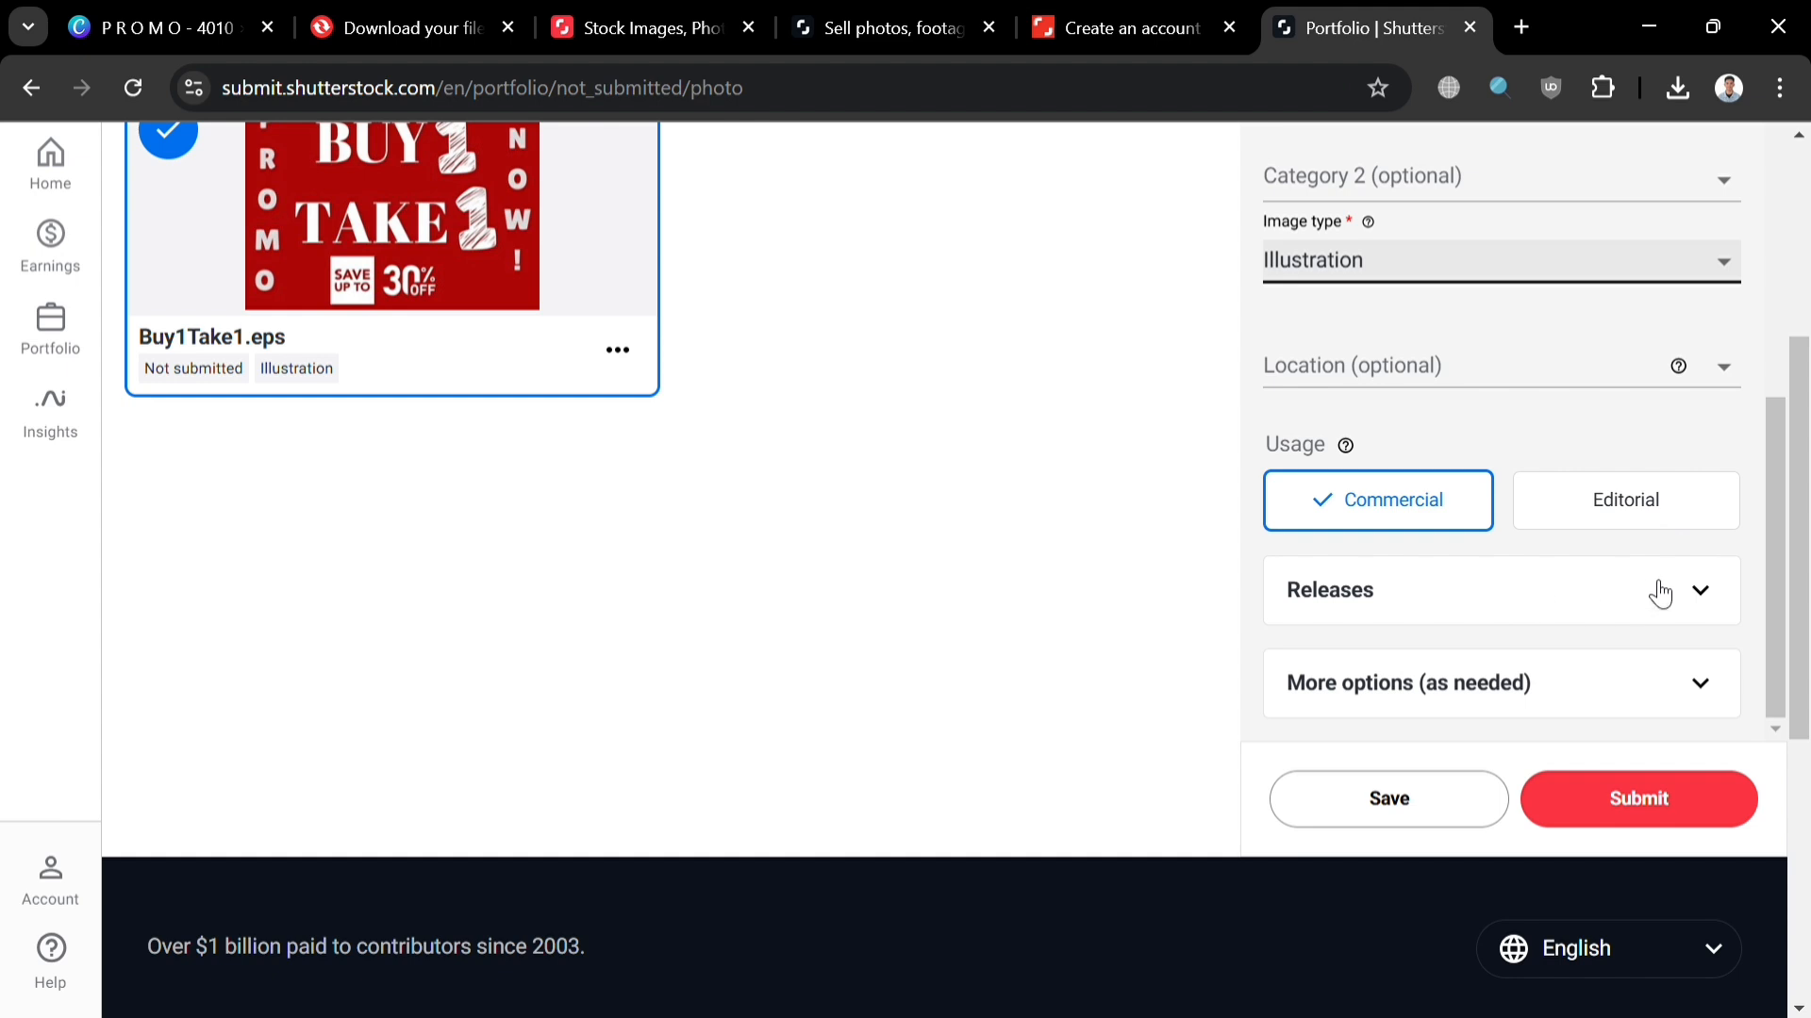
left_click(1660, 592)
scroll(1637, 613, "down", 3)
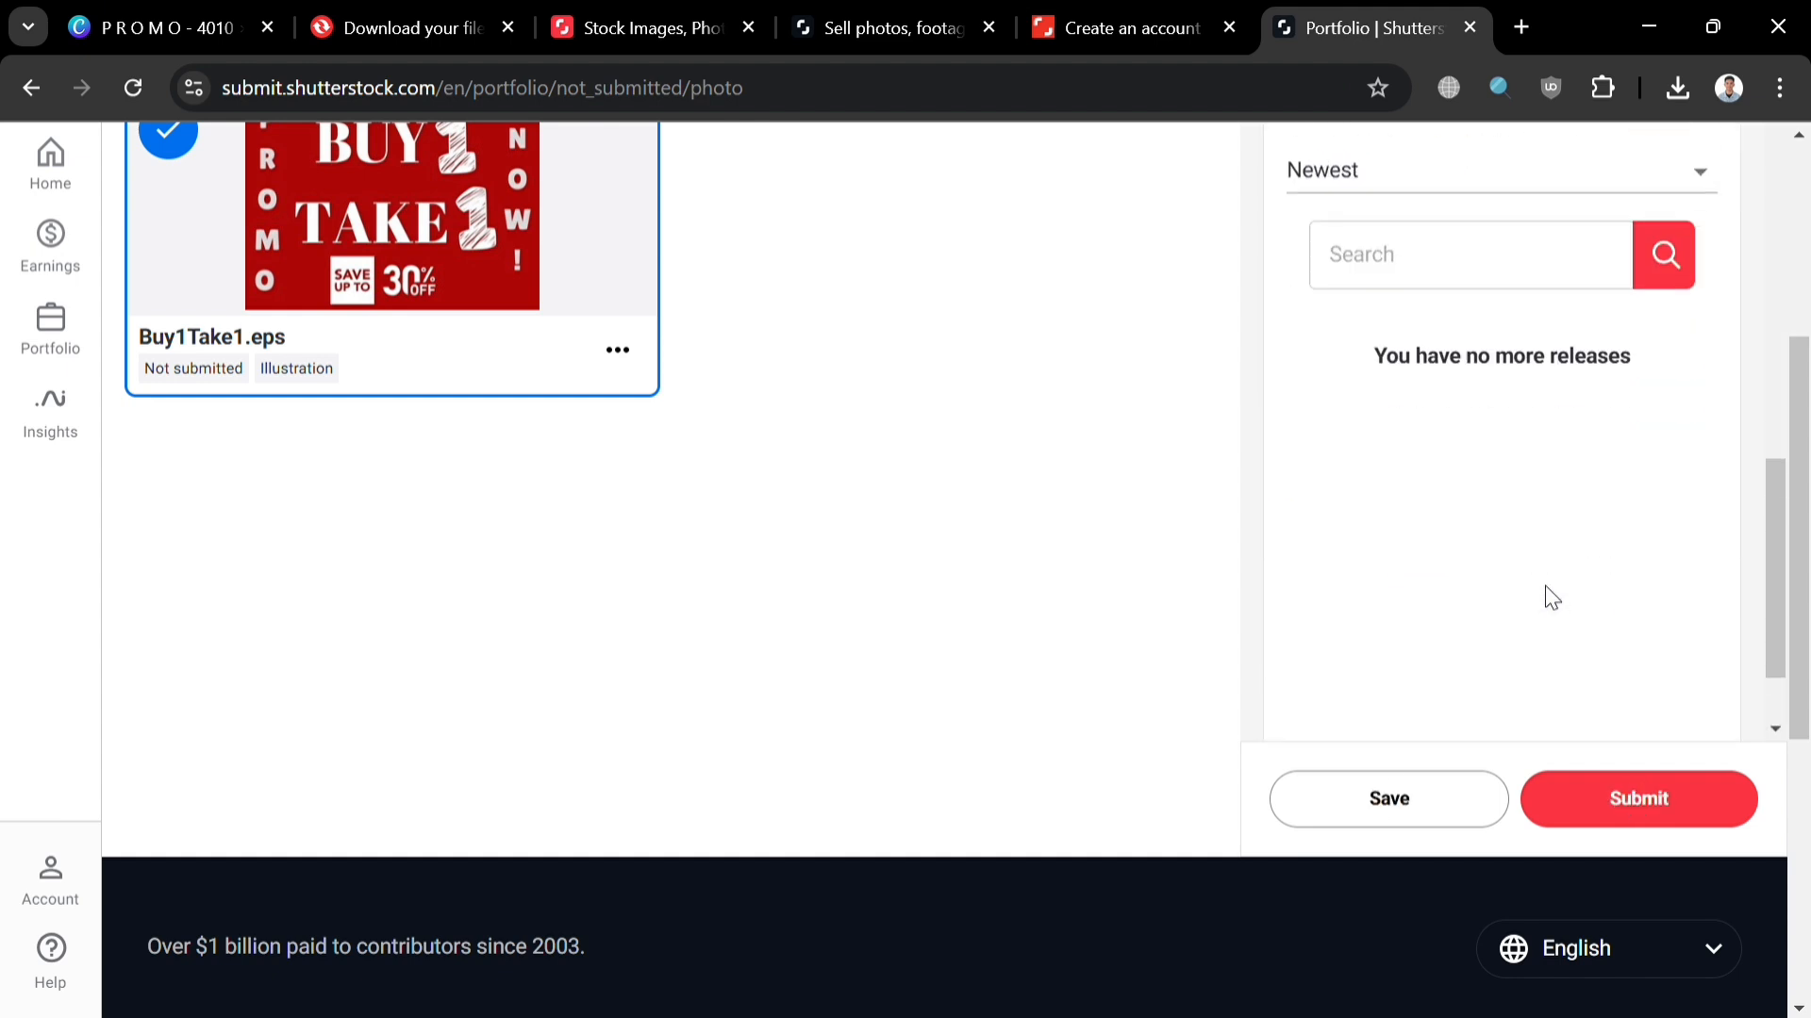
scroll(1551, 566, "up", 5)
left_click(1690, 312)
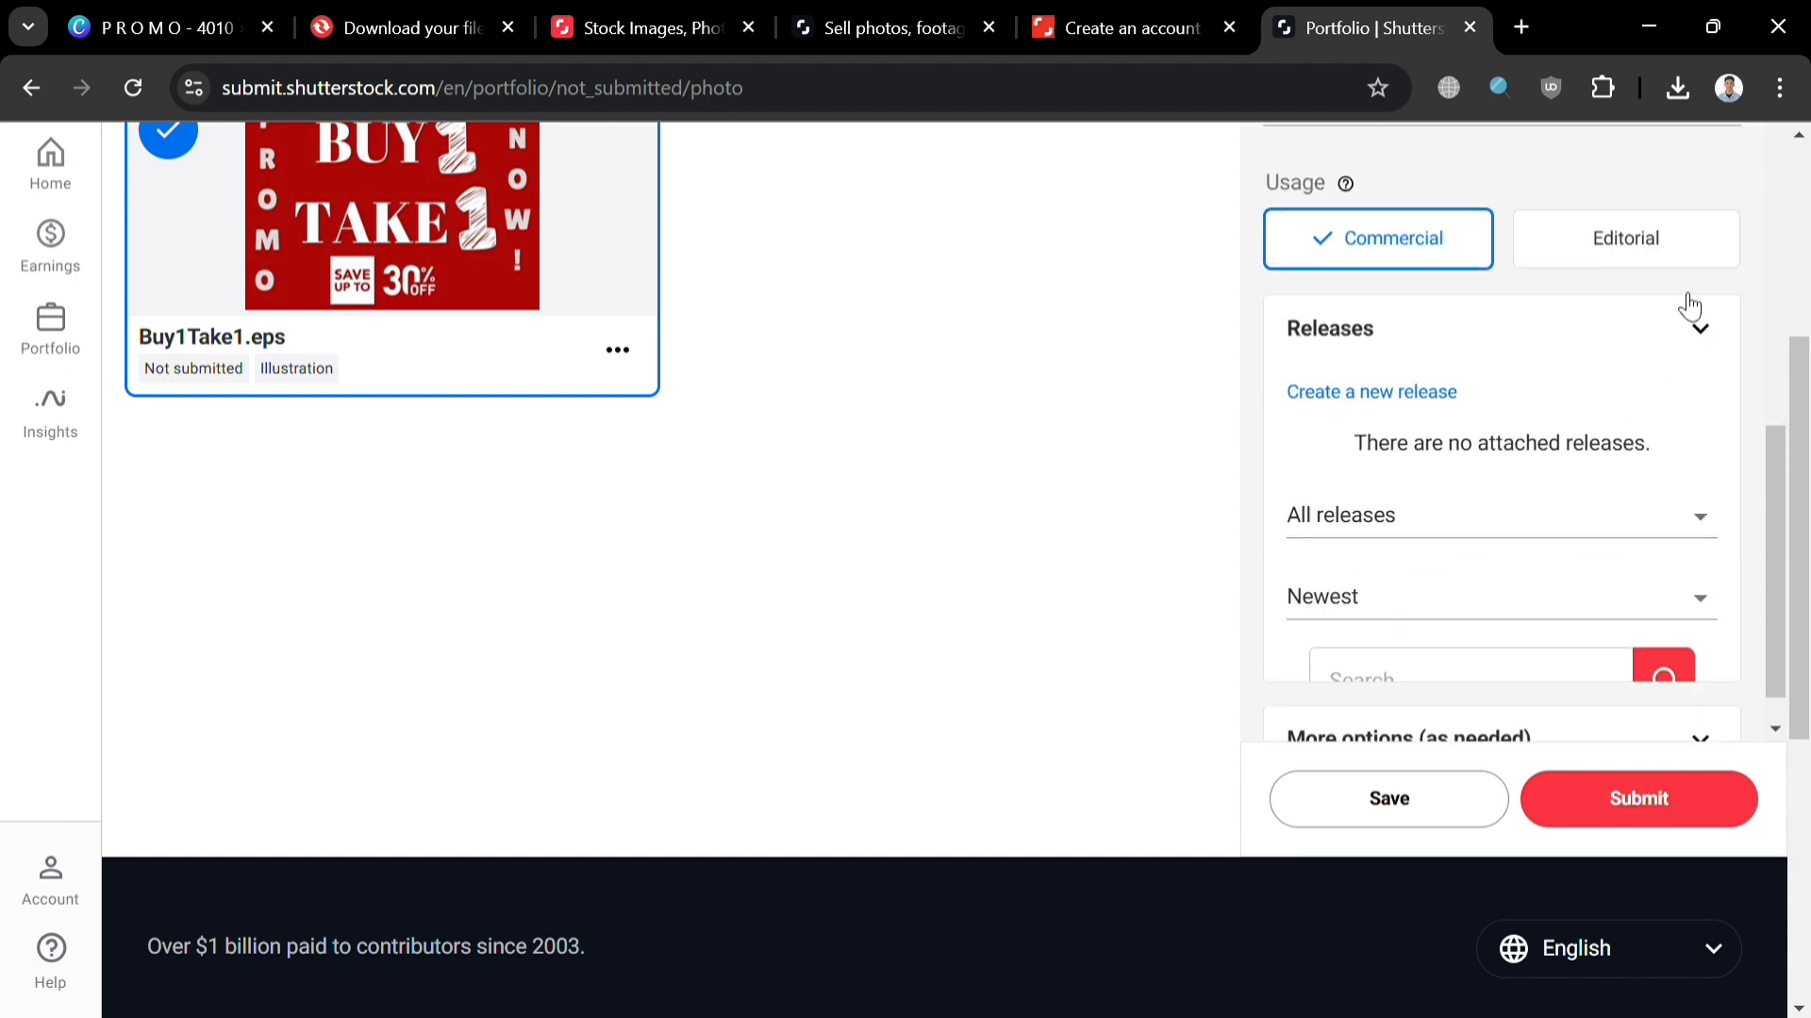
left_click(1607, 519)
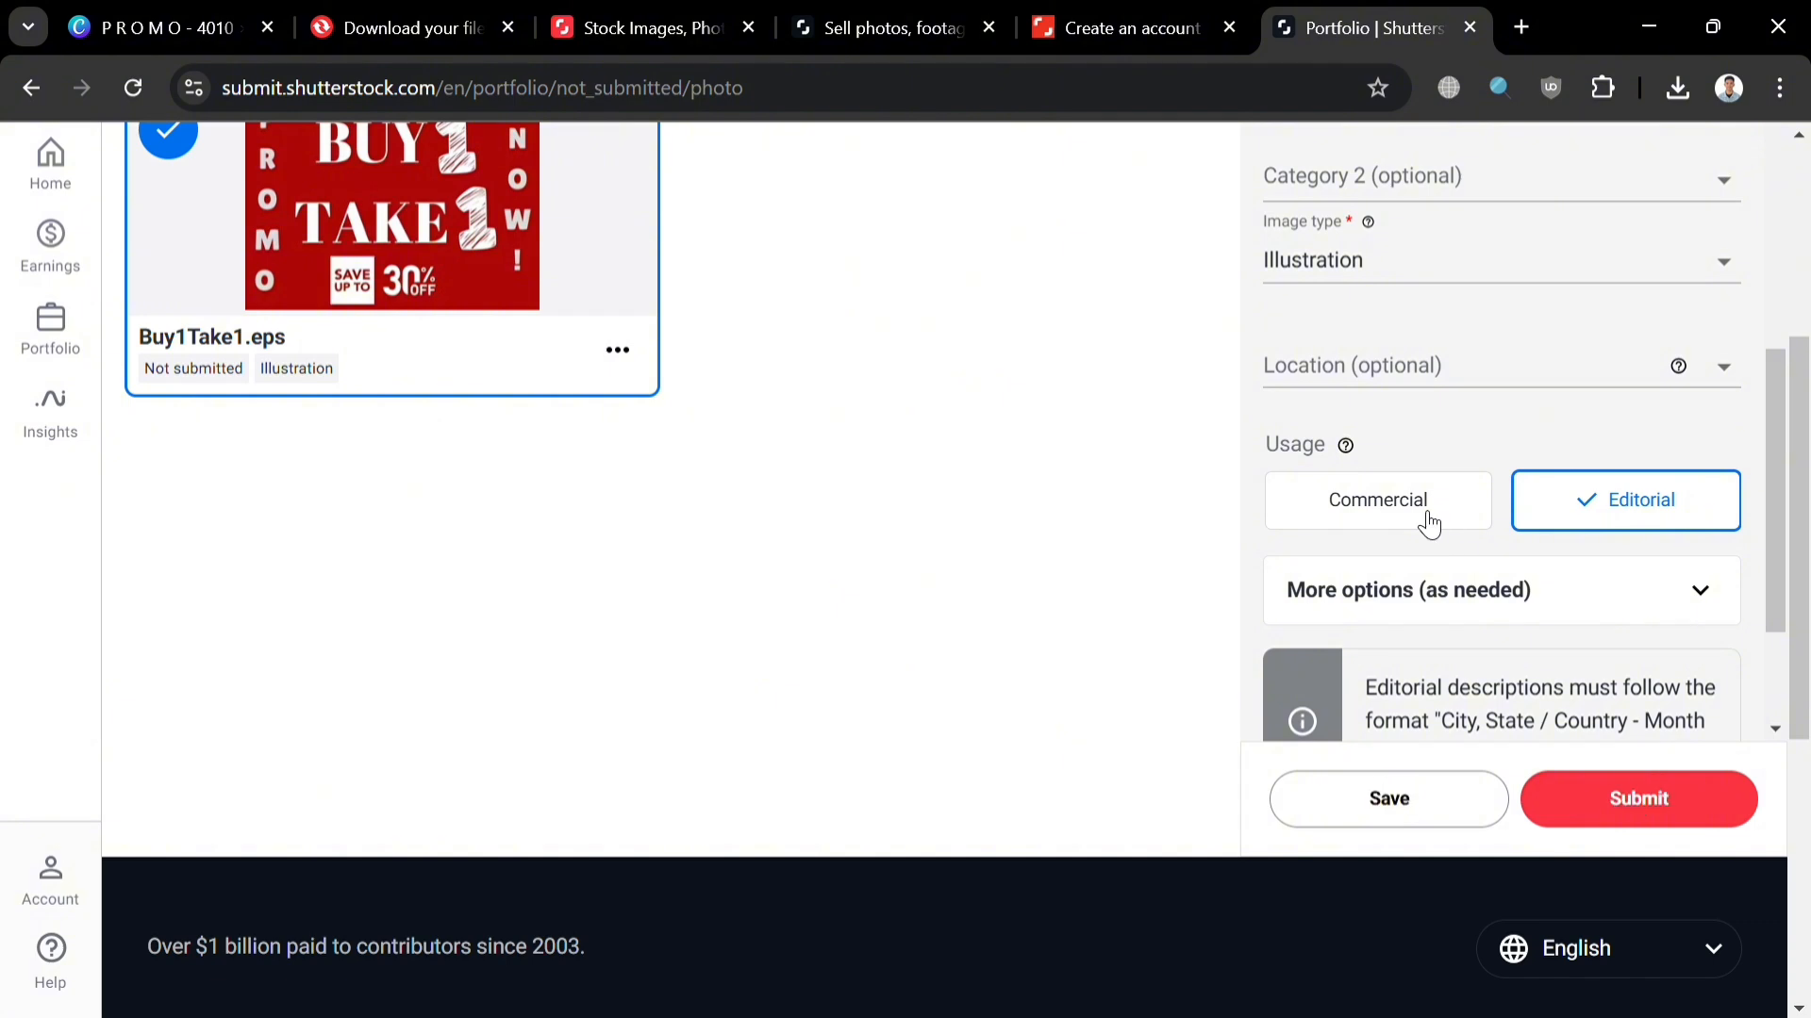
scroll(1575, 695, "down", 2)
scroll(1573, 690, "up", 2)
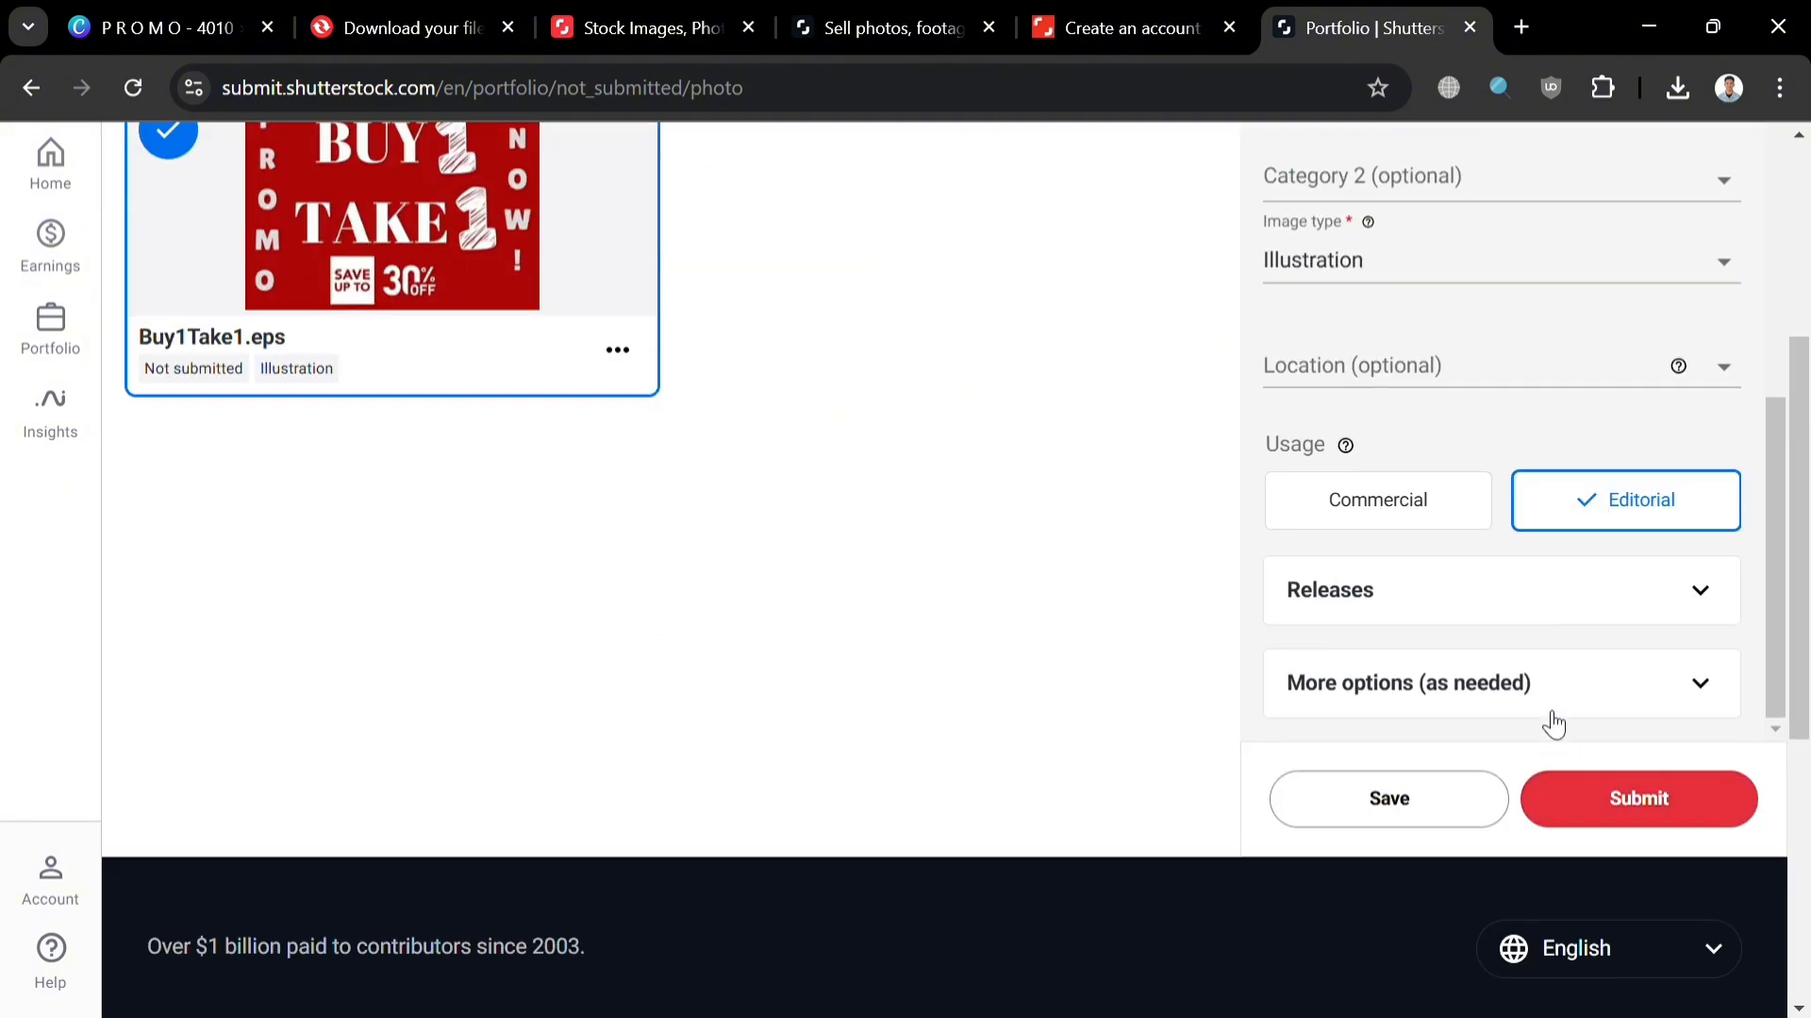
left_click(1435, 500)
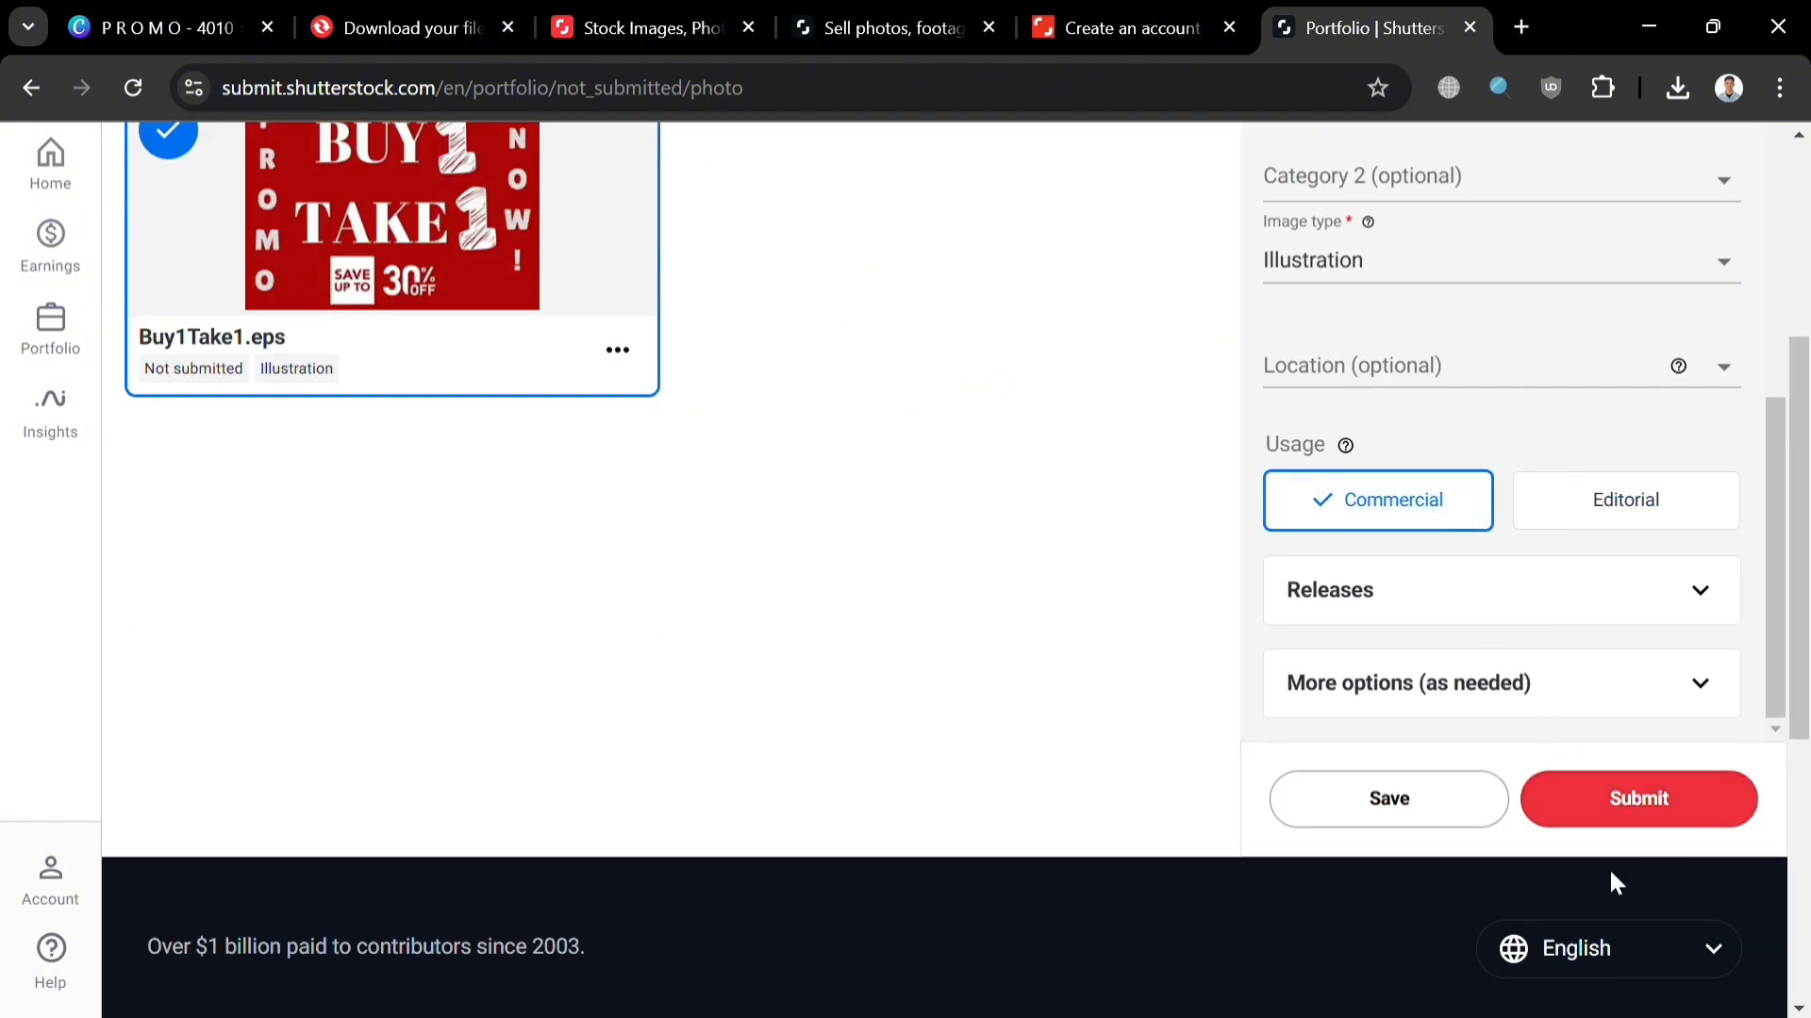
Step: Submit Buy1Take1.eps for review
left_click(1655, 808)
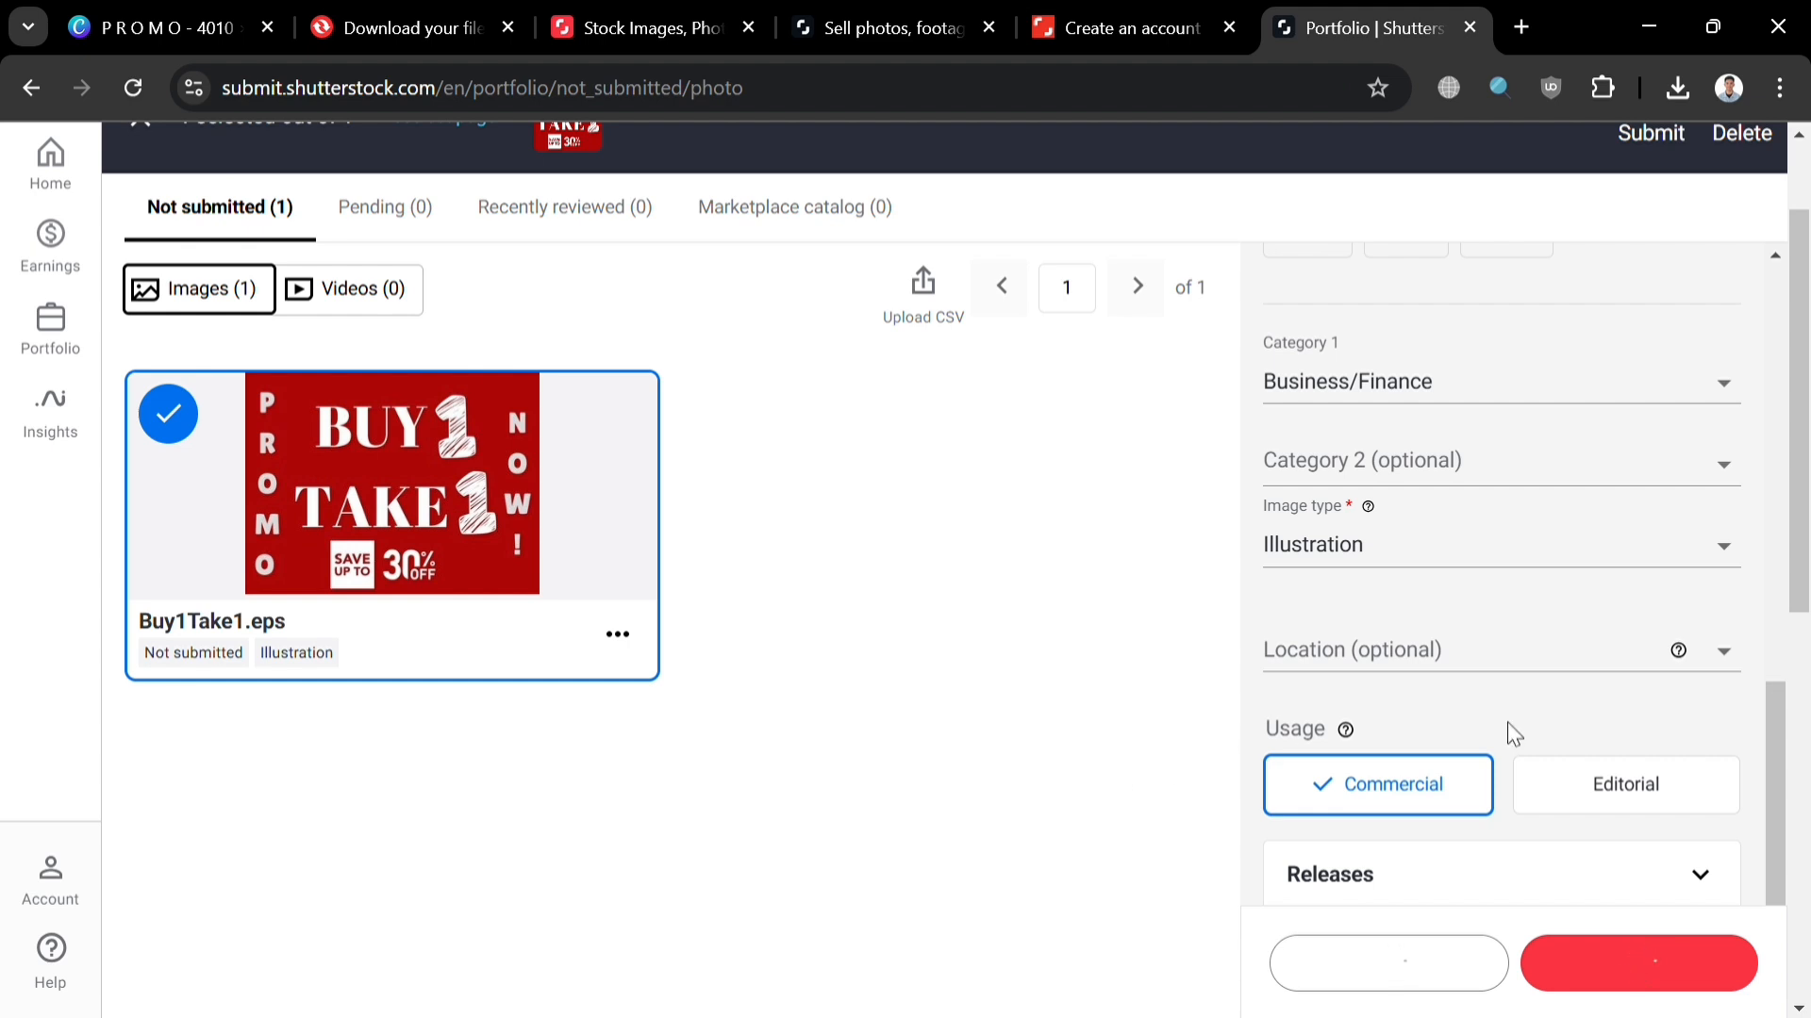
scroll(1512, 740, "up", 8)
scroll(1512, 746, "down", 4)
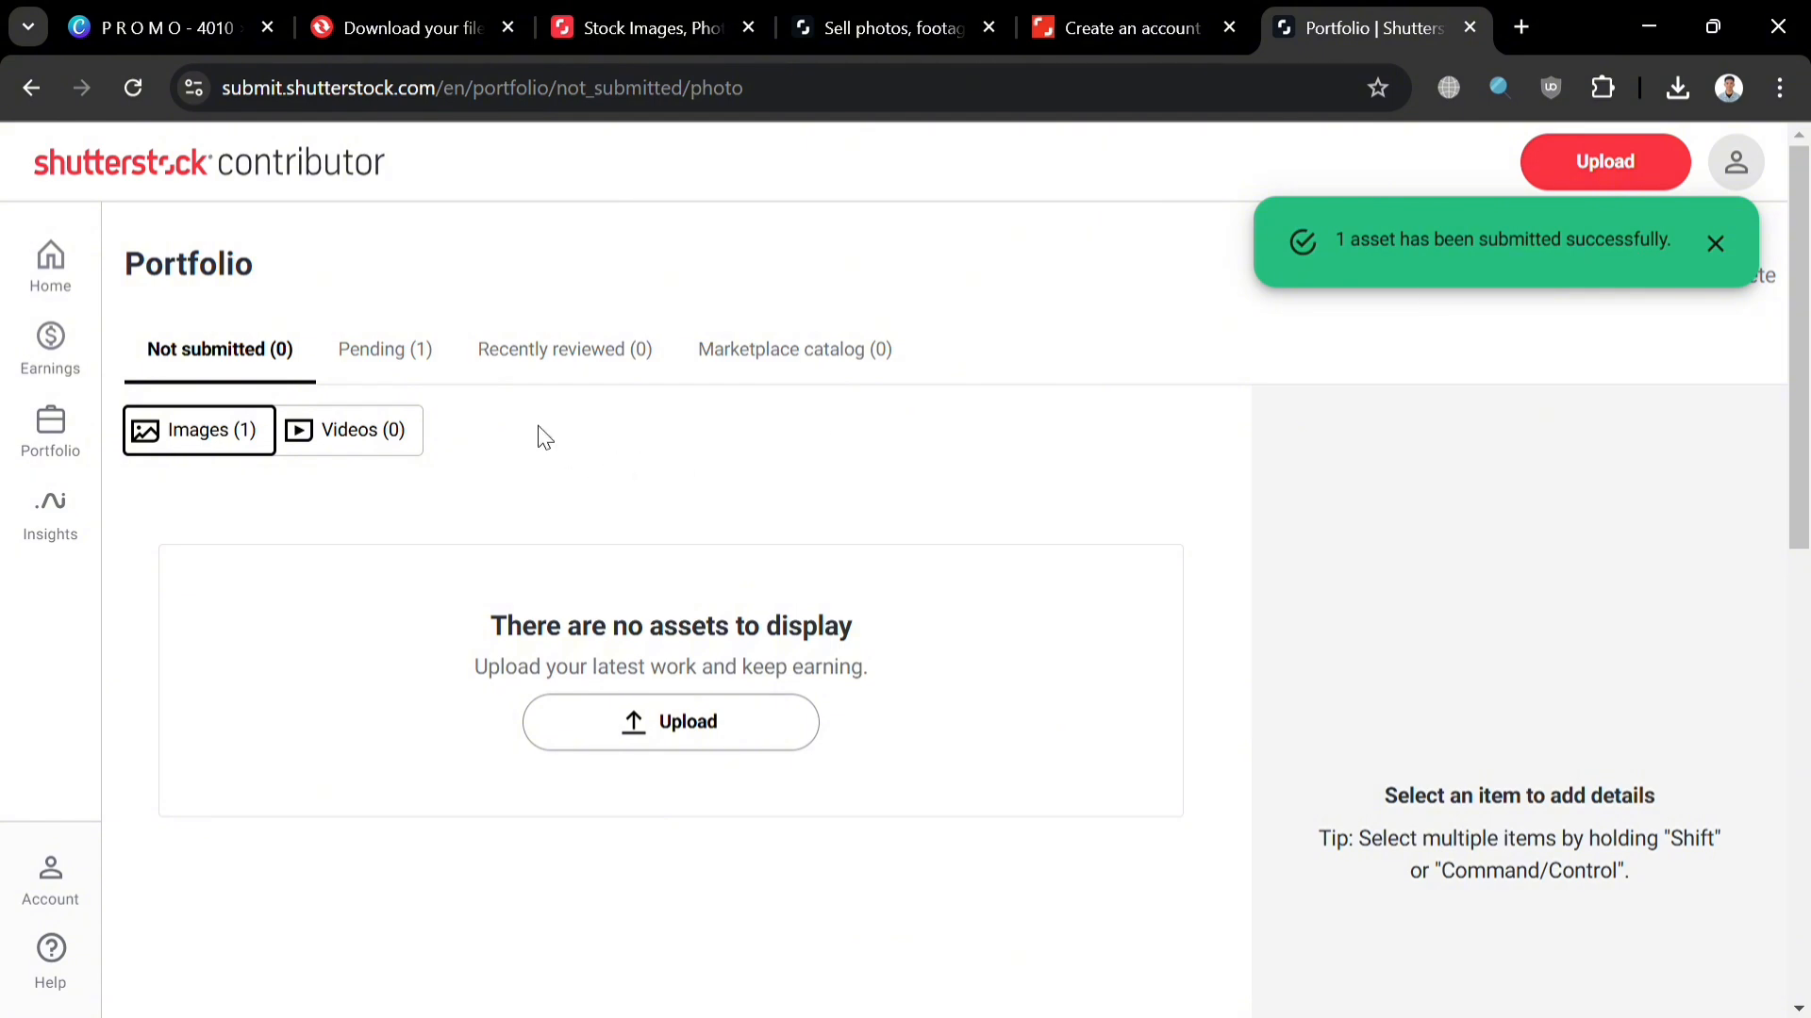
Step: Check the Pending, Recently reviewed and Marketplace catalog tabs
left_click(412, 357)
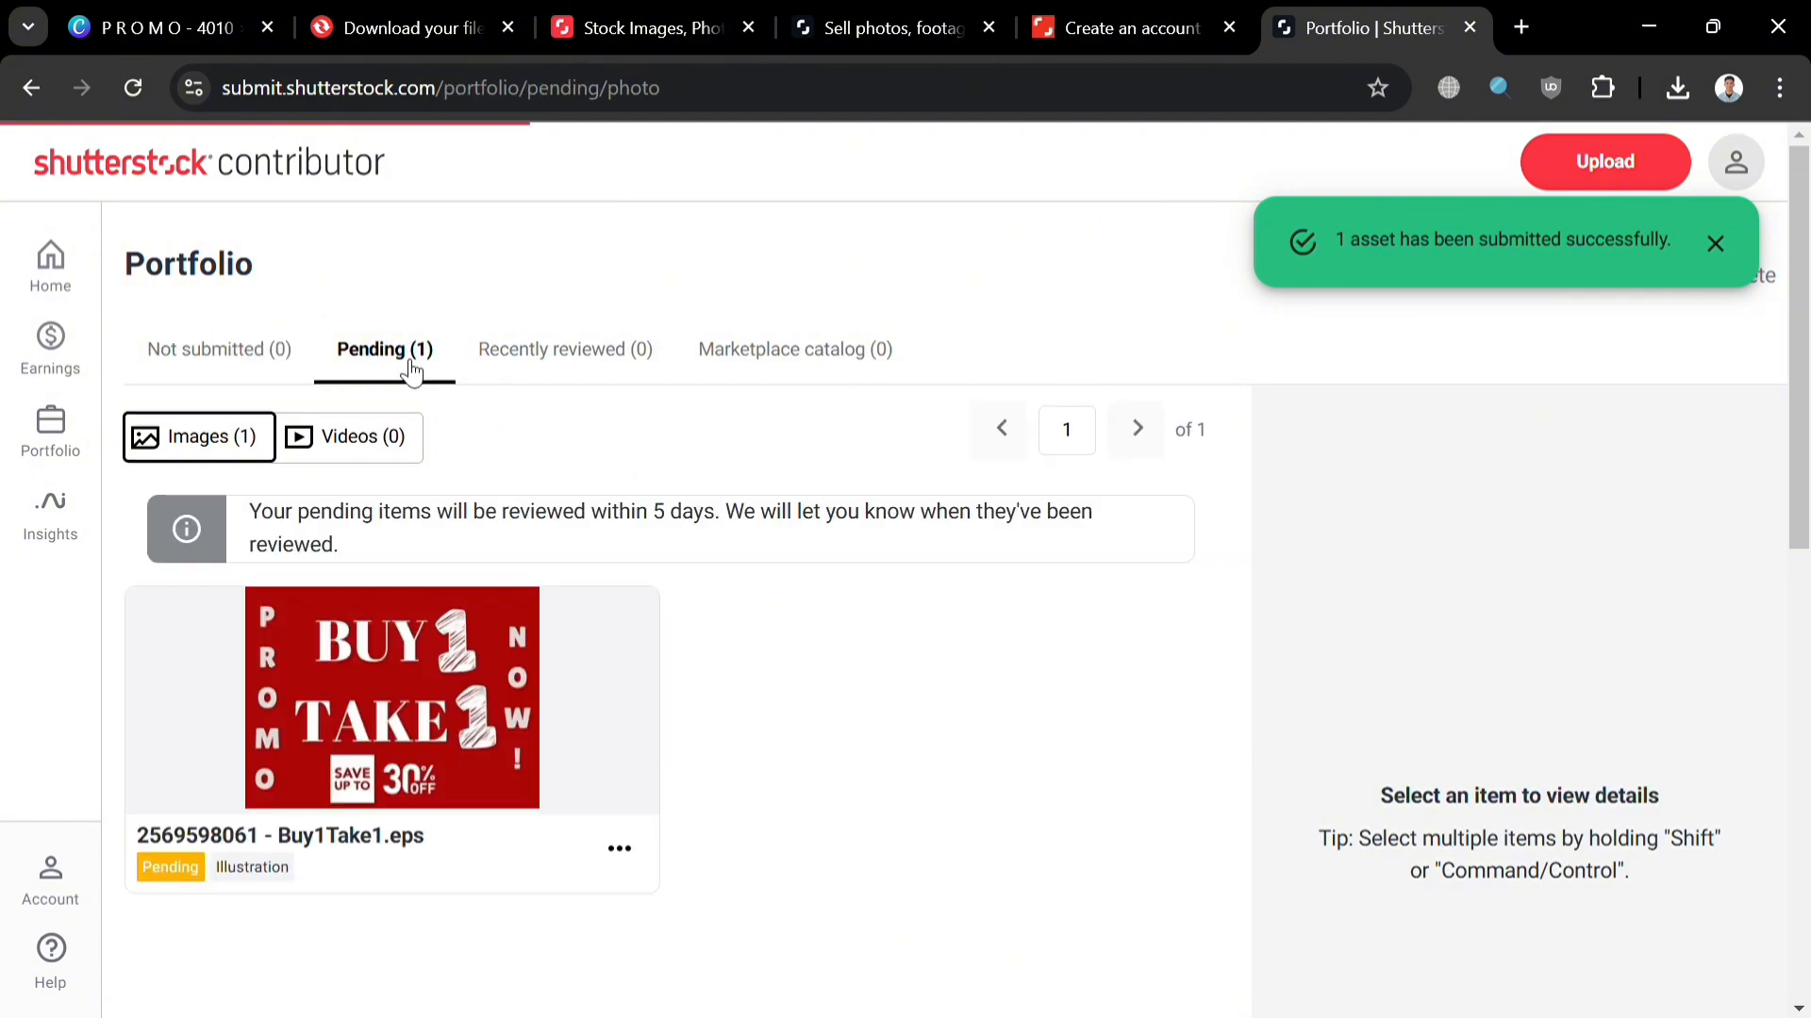
left_click(624, 364)
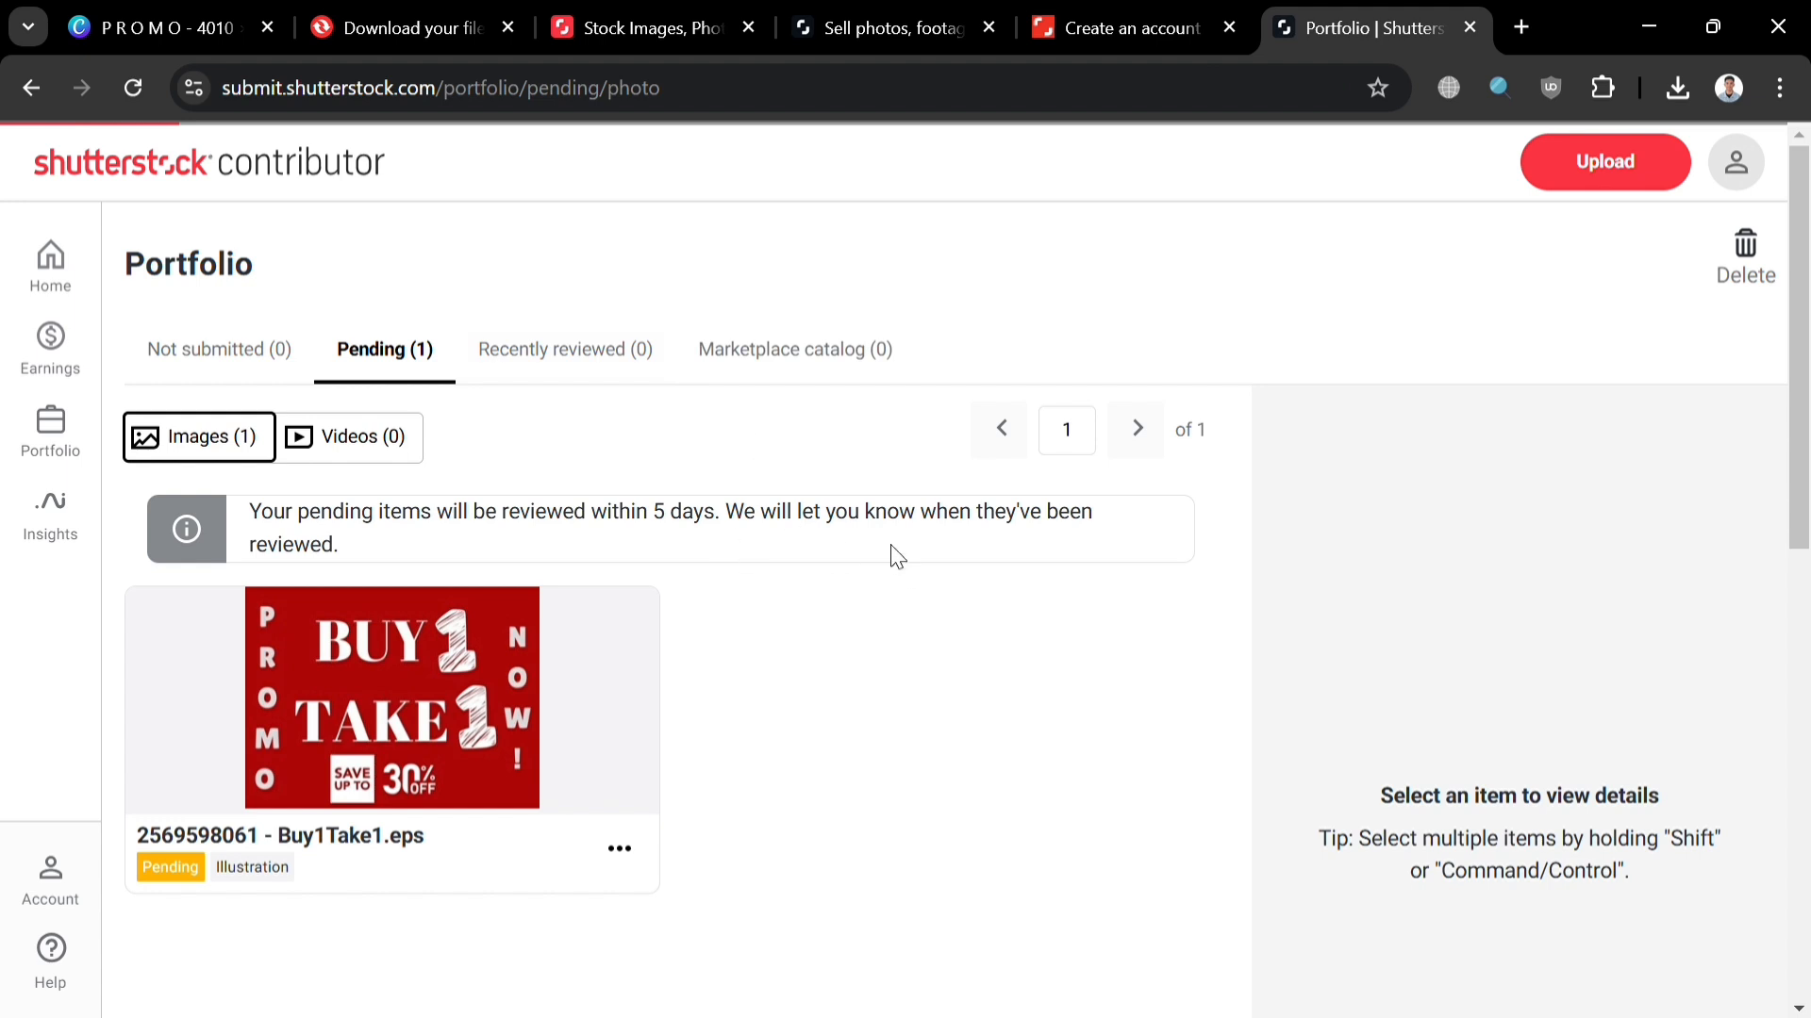
left_click(849, 374)
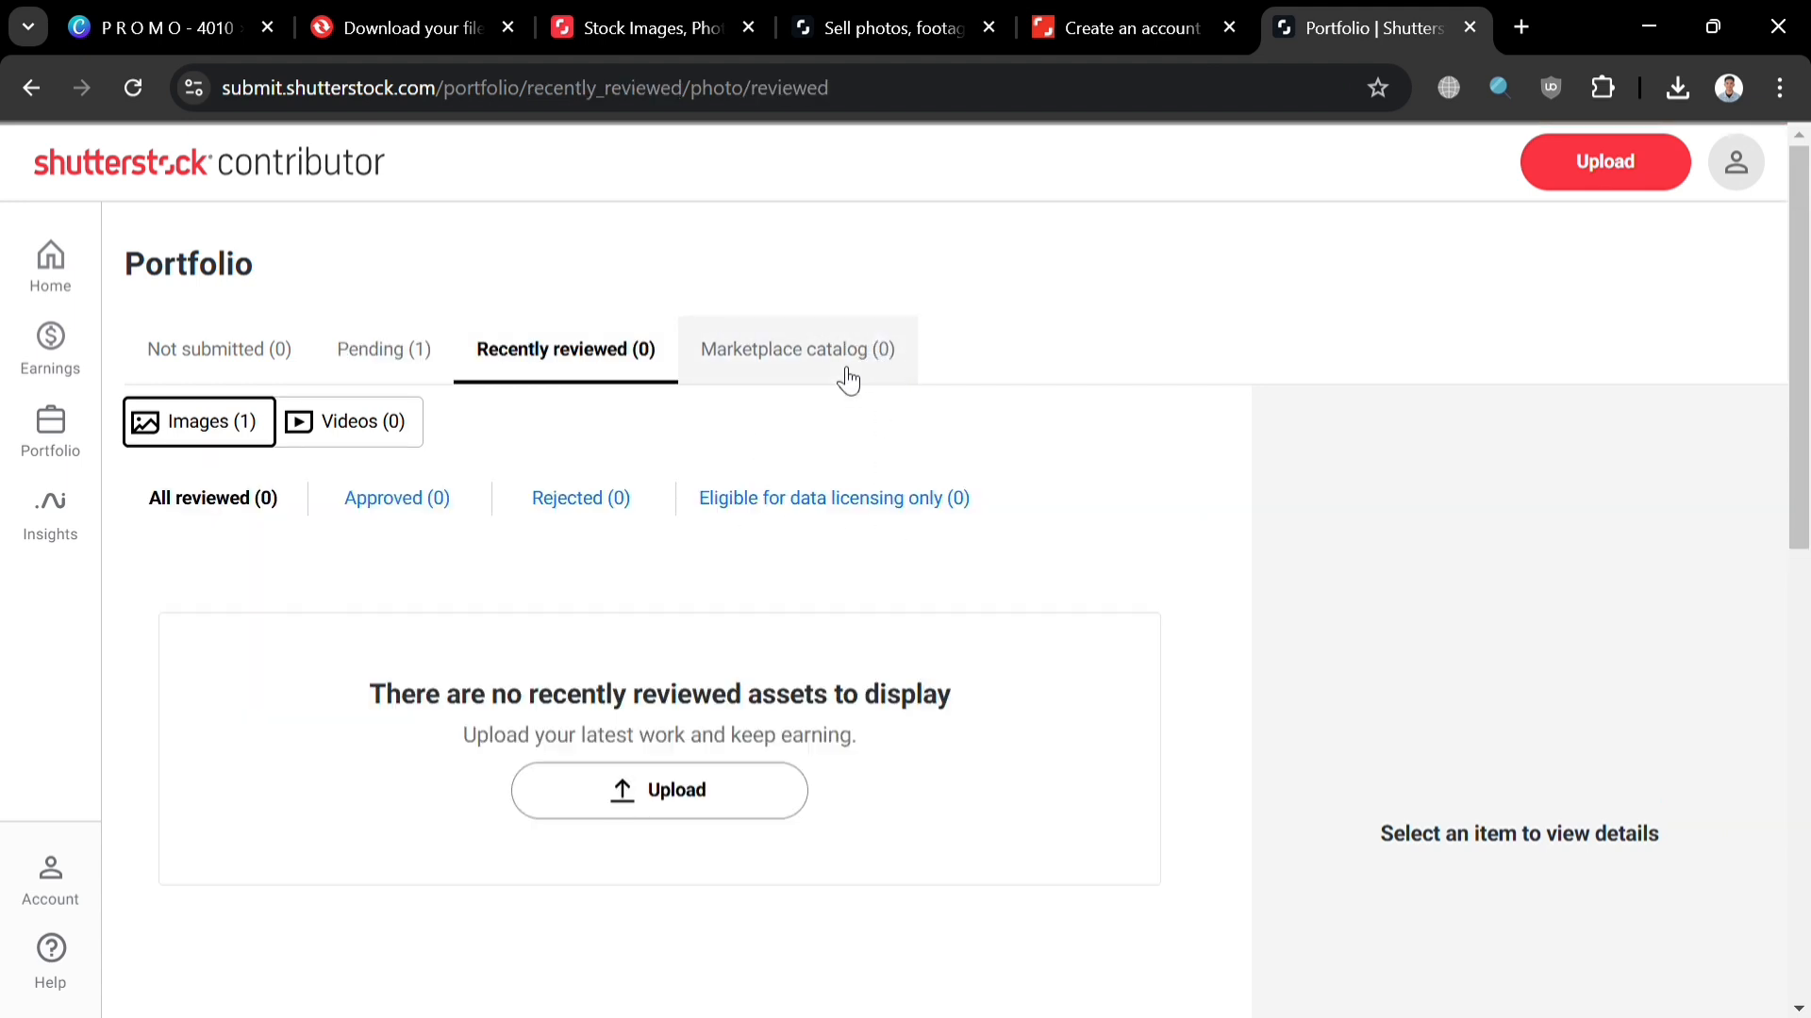
left_click(581, 356)
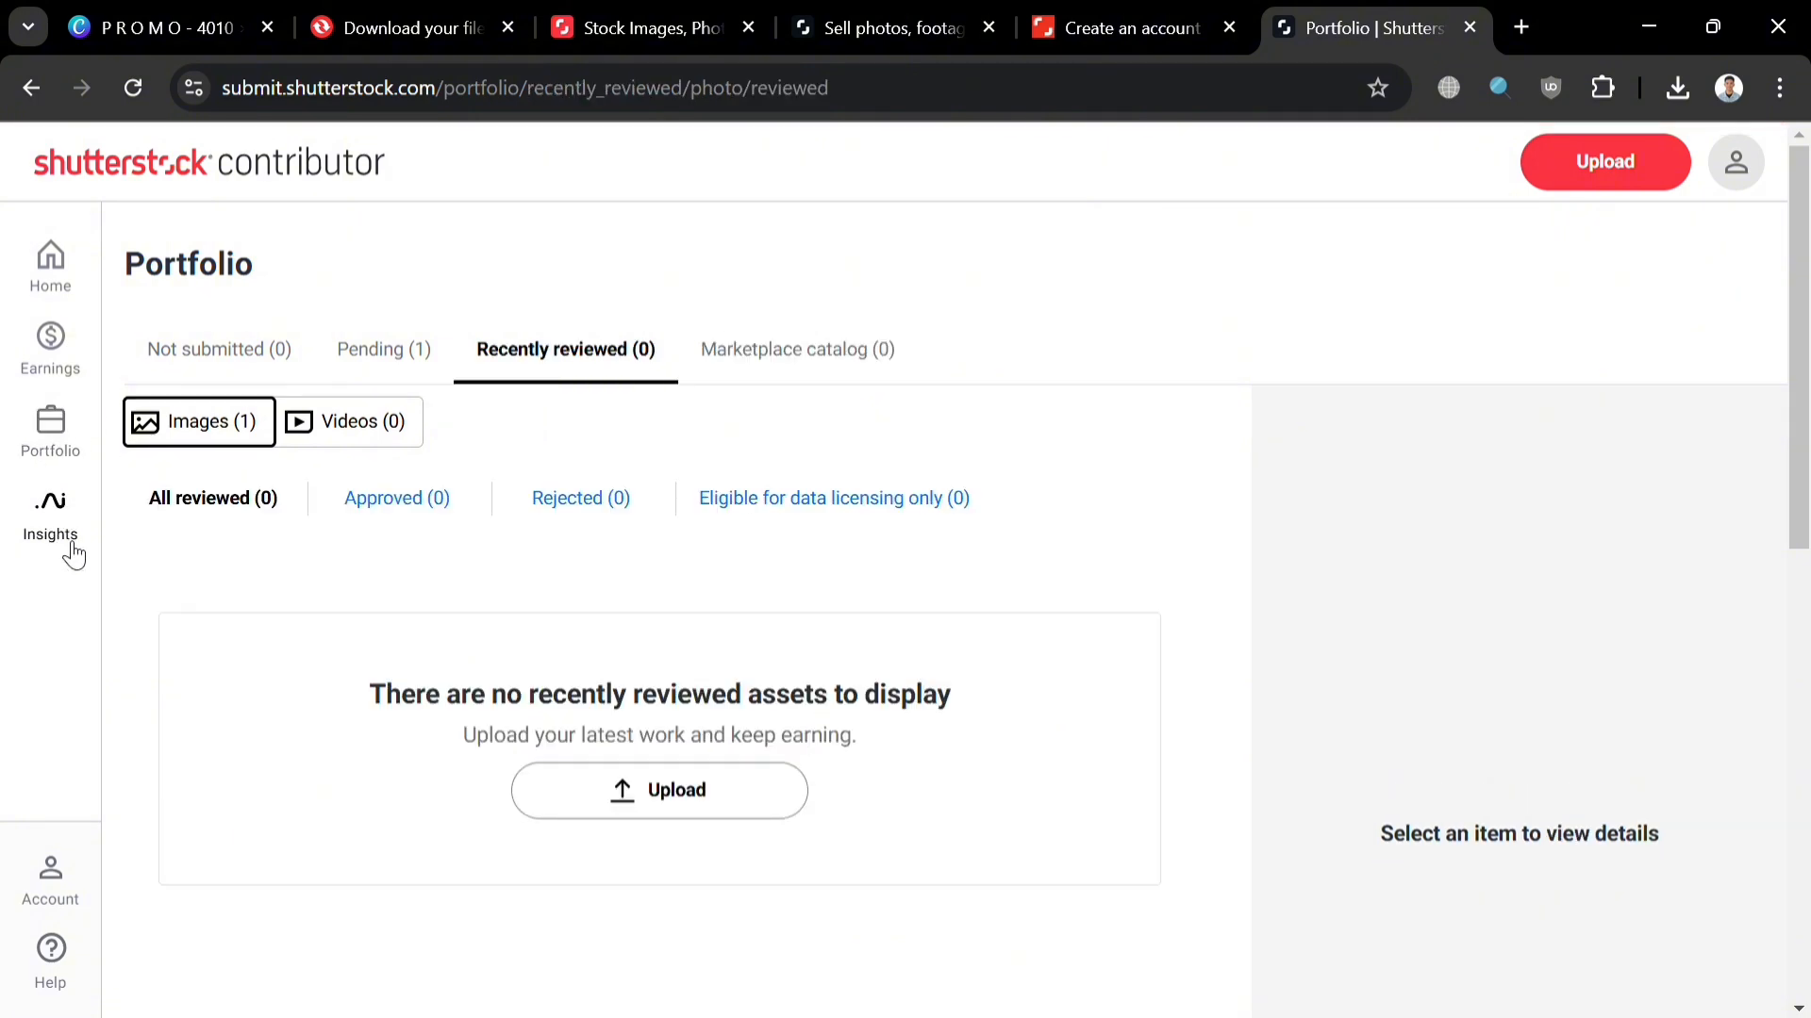
Step: Open the Earnings summary page from the sidebar
left_click(402, 348)
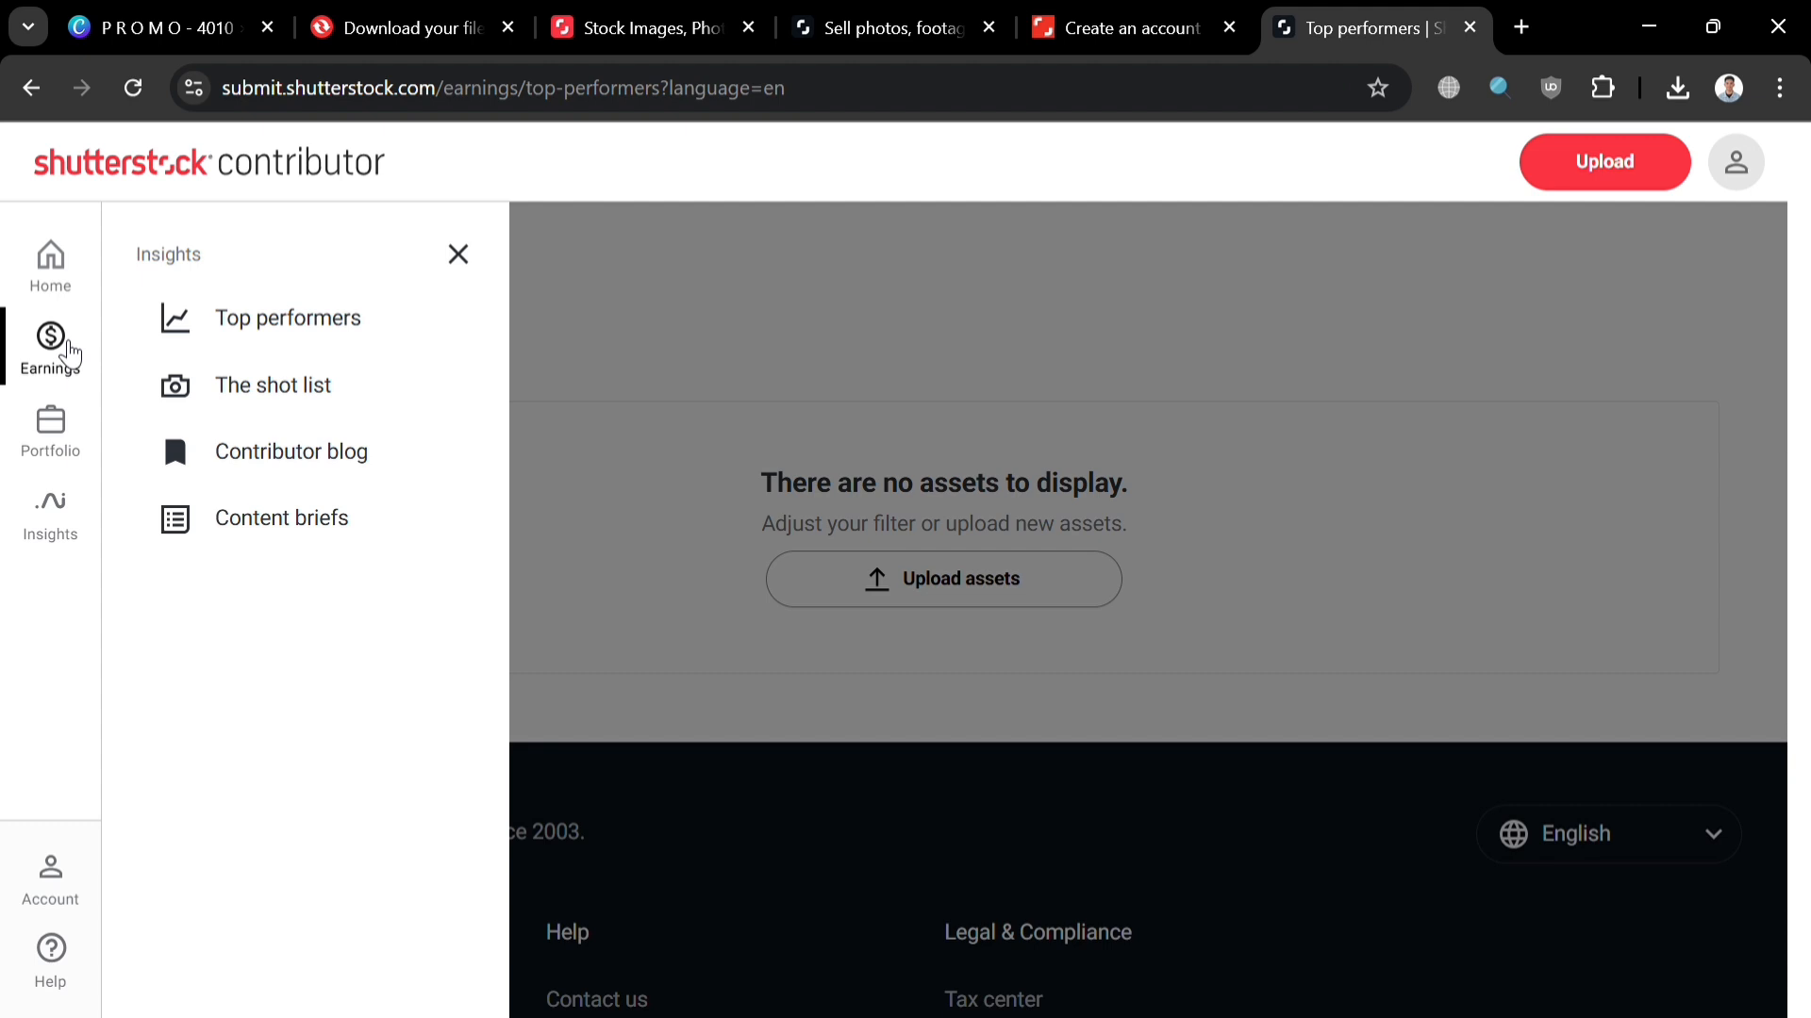
left_click(70, 354)
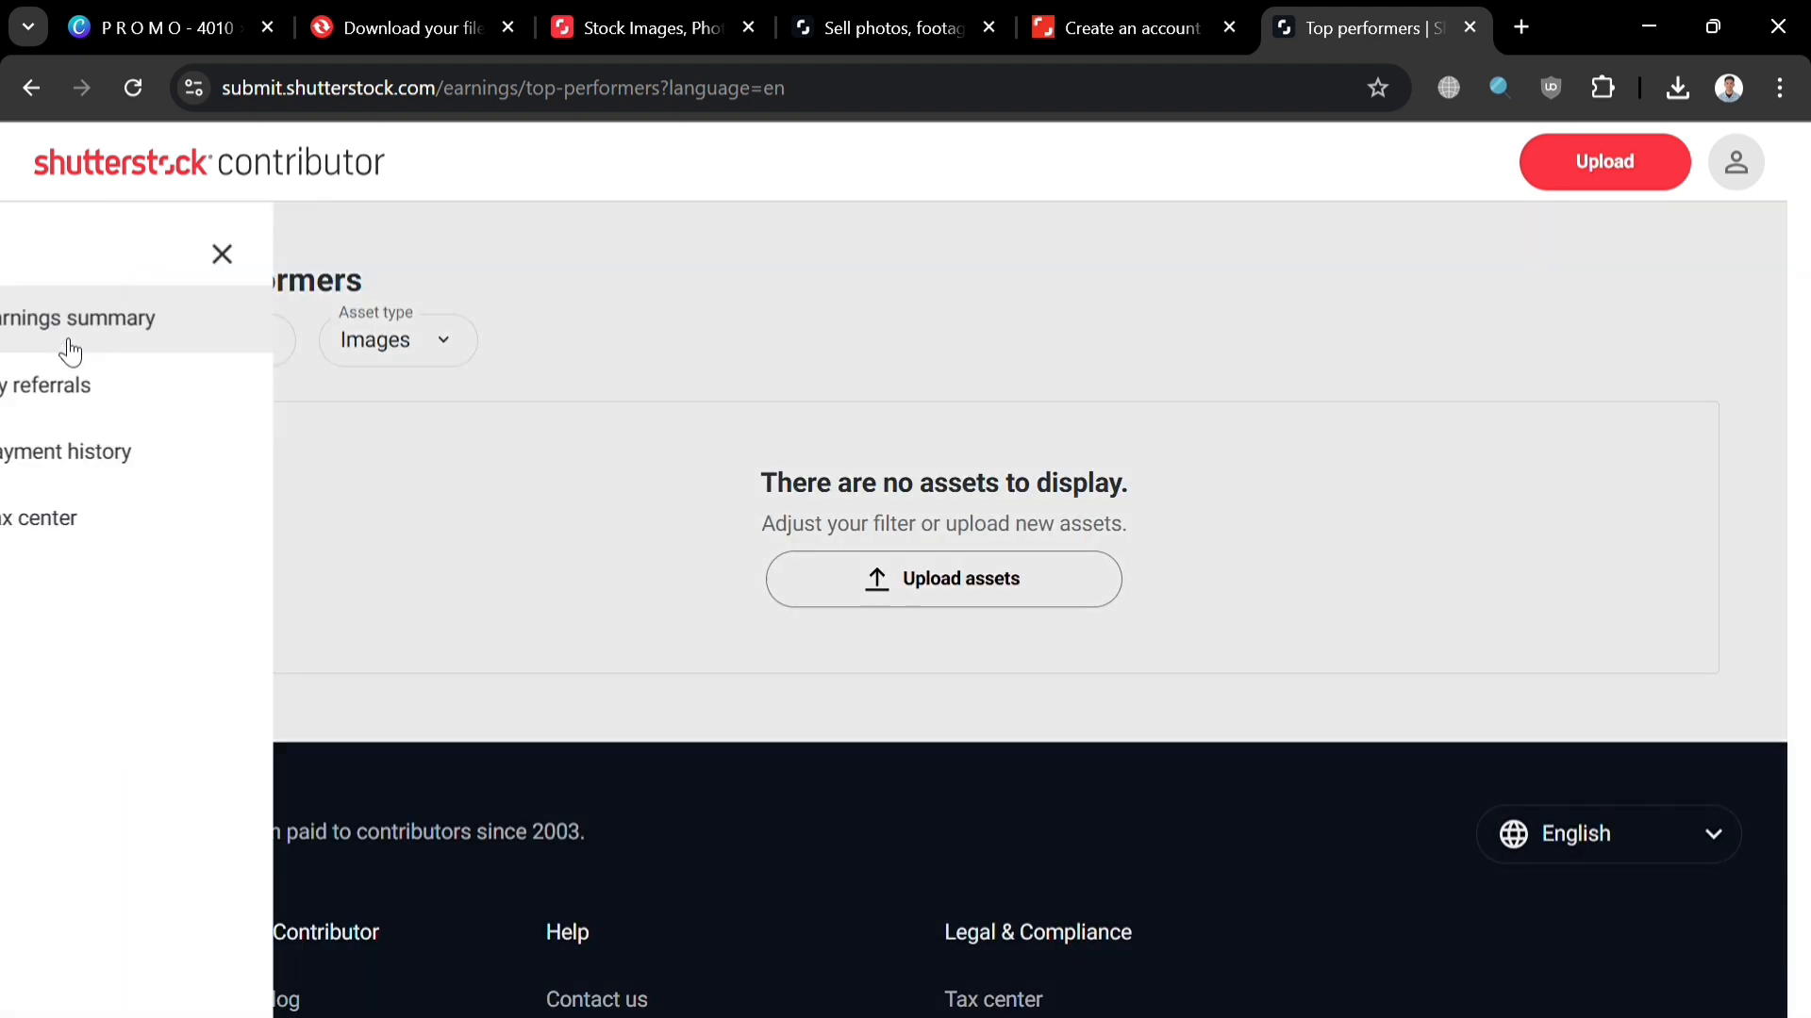
left_click(321, 331)
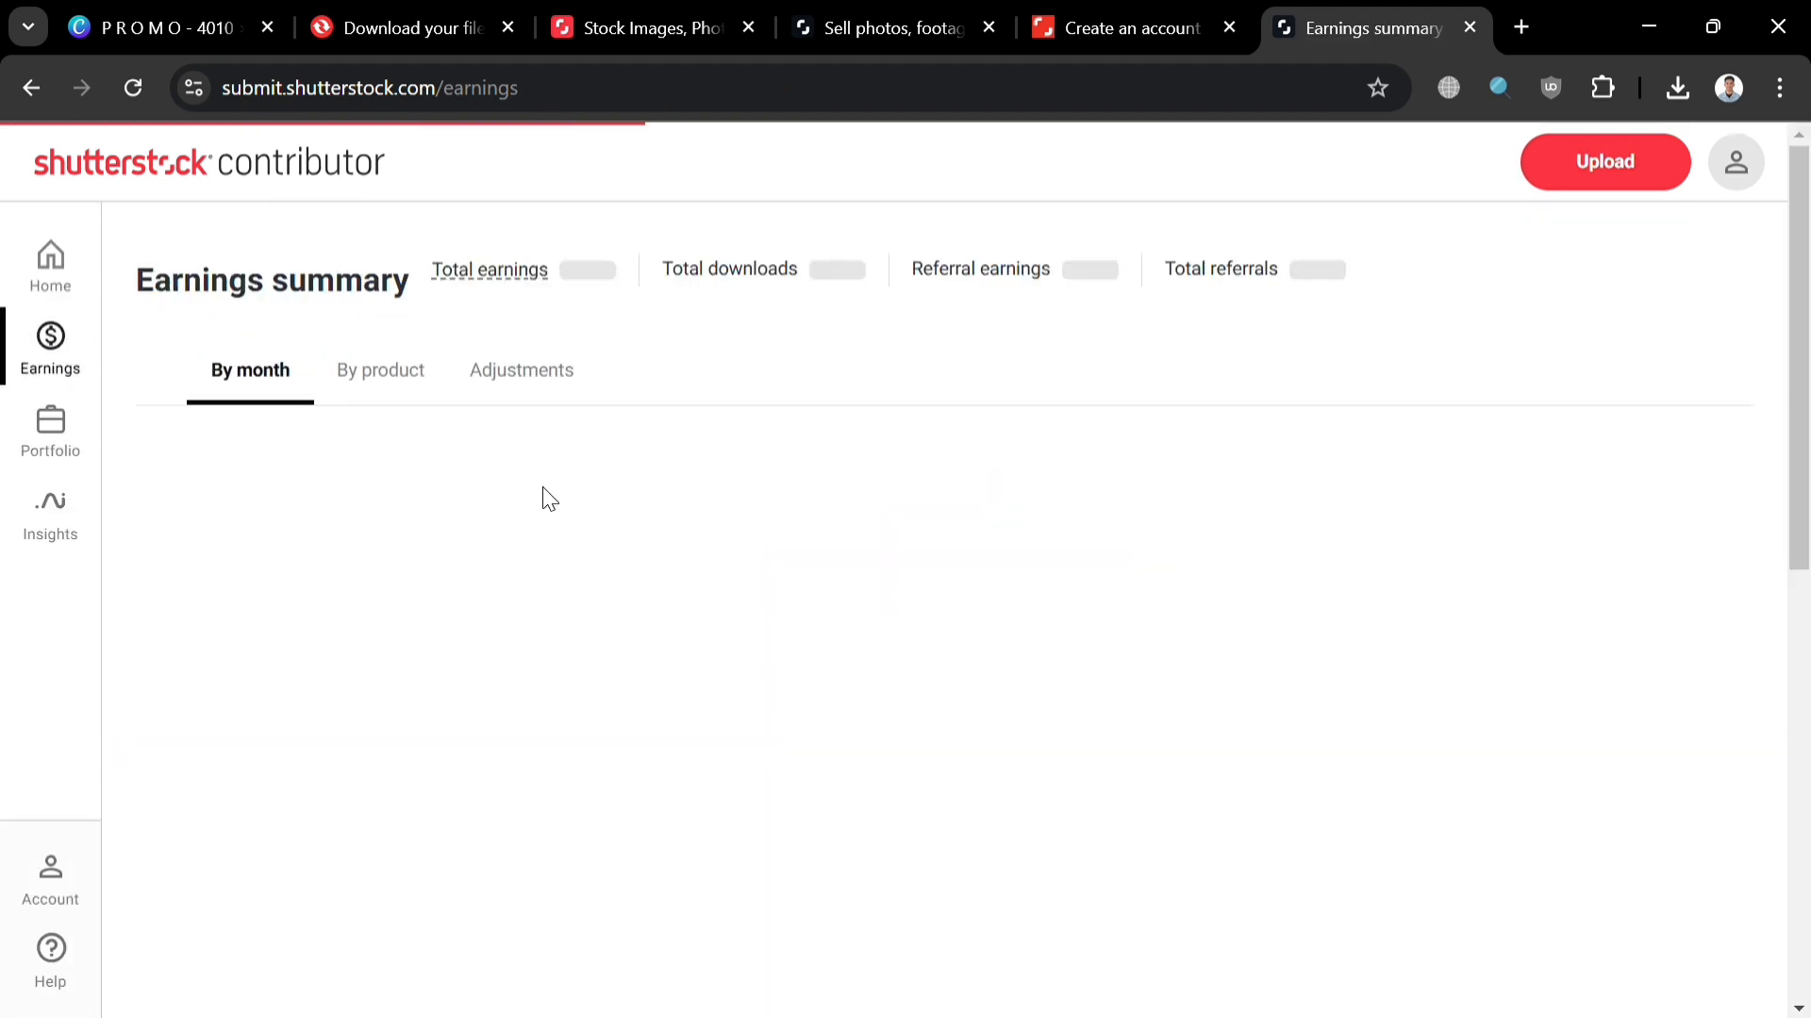